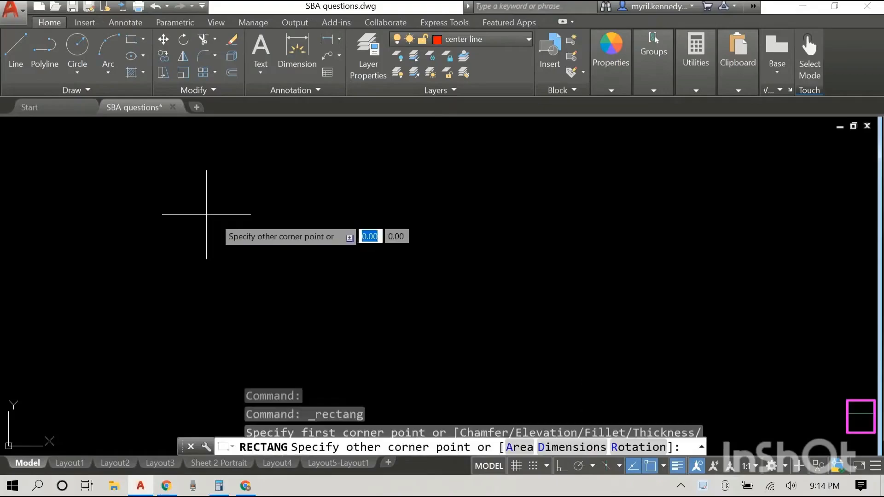
Draw a rectangle in the empty drawing area and assign it to the construction lines layer
click(390, 341)
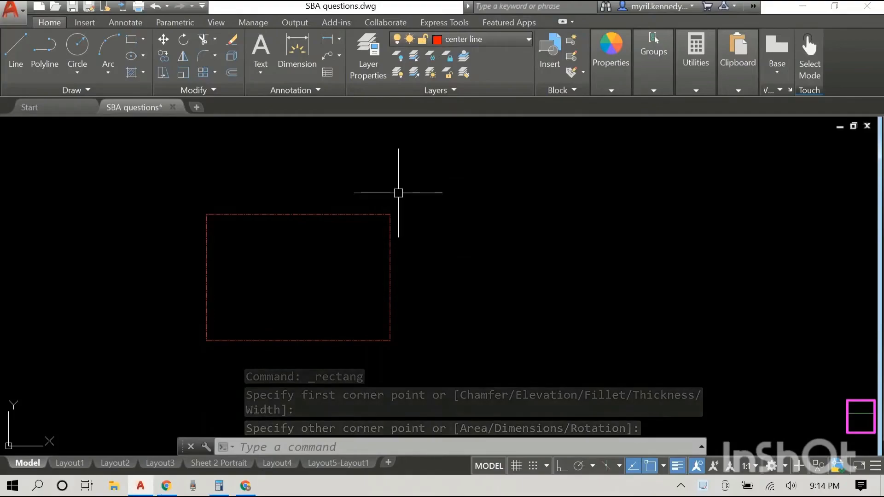
click(361, 215)
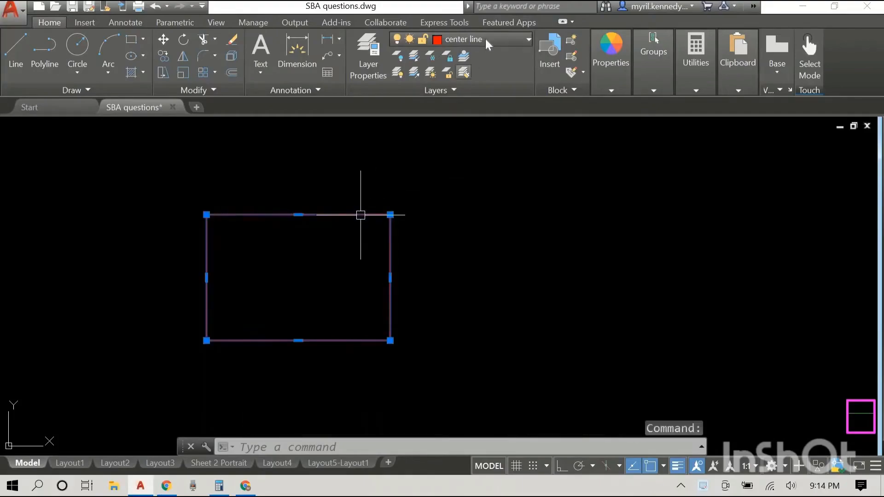
click(486, 38)
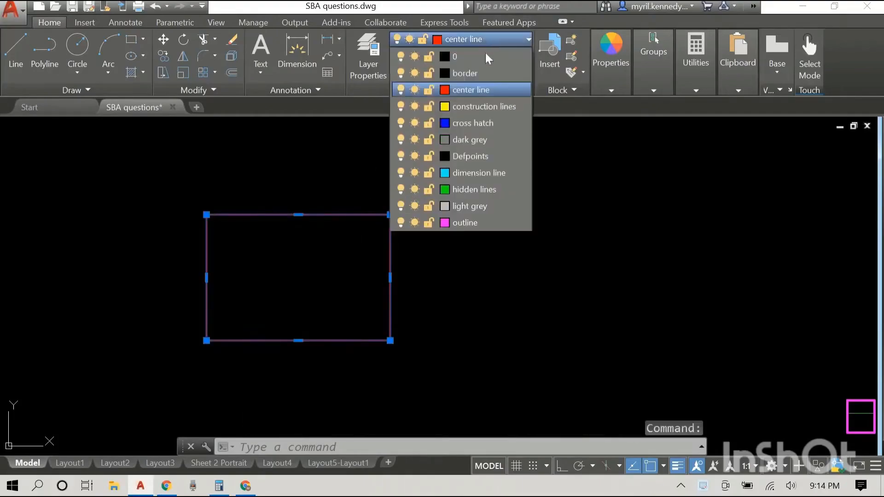
click(477, 106)
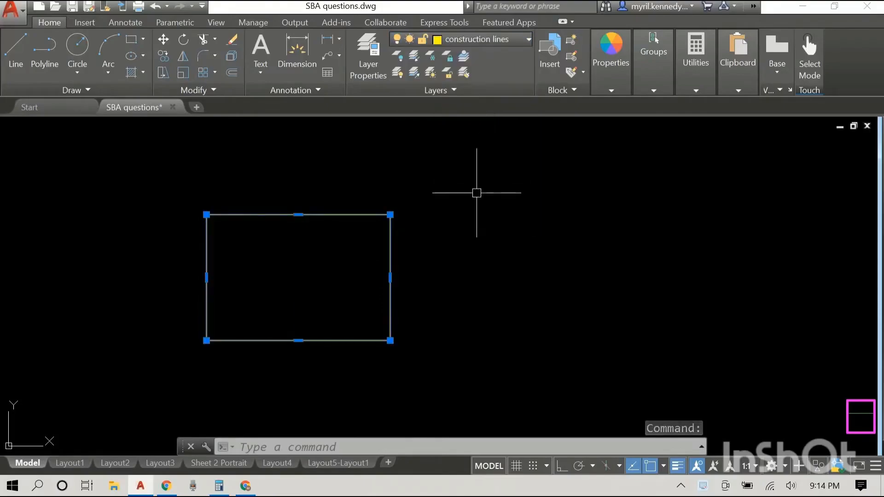
key(Escape)
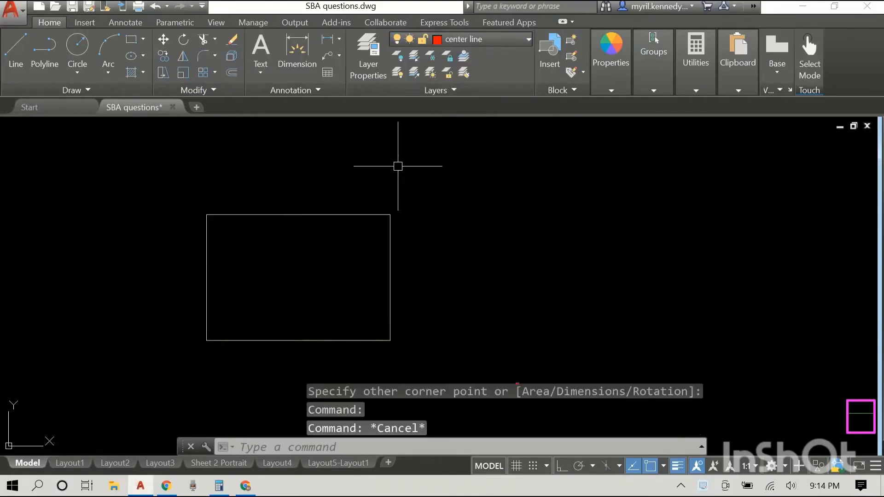
Draw a vertical line from the midpoint of the rectangle's upper edge to the midpoint of its lower edge
text(line)
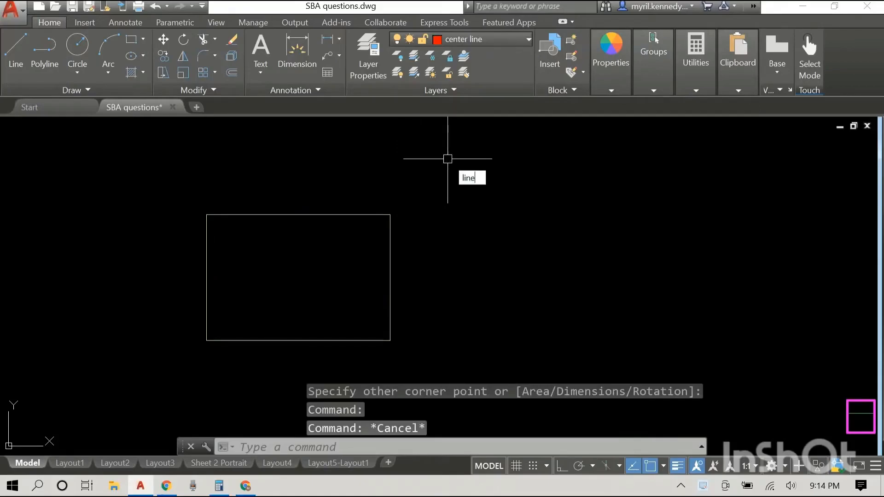
key(Return)
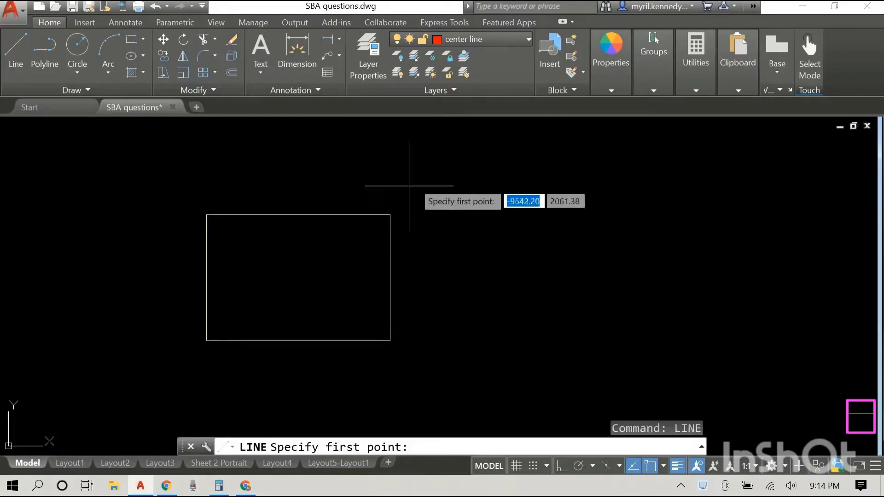
click(298, 215)
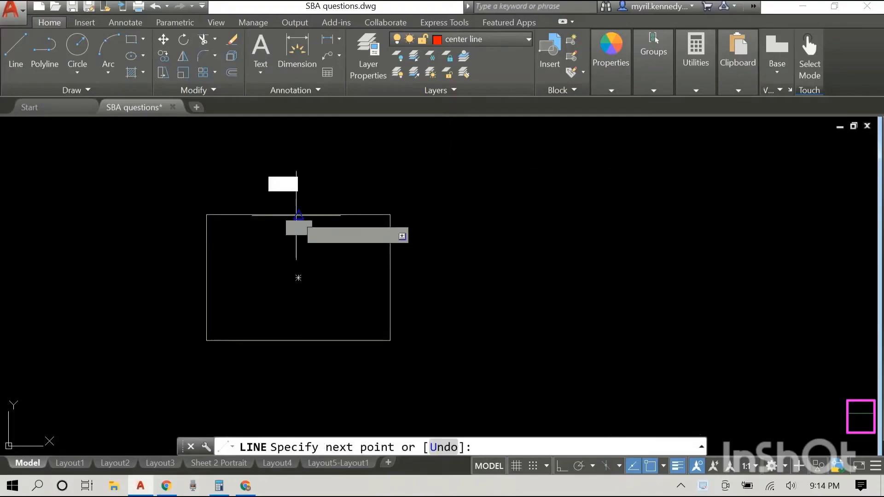
click(298, 340)
right_click(649, 219)
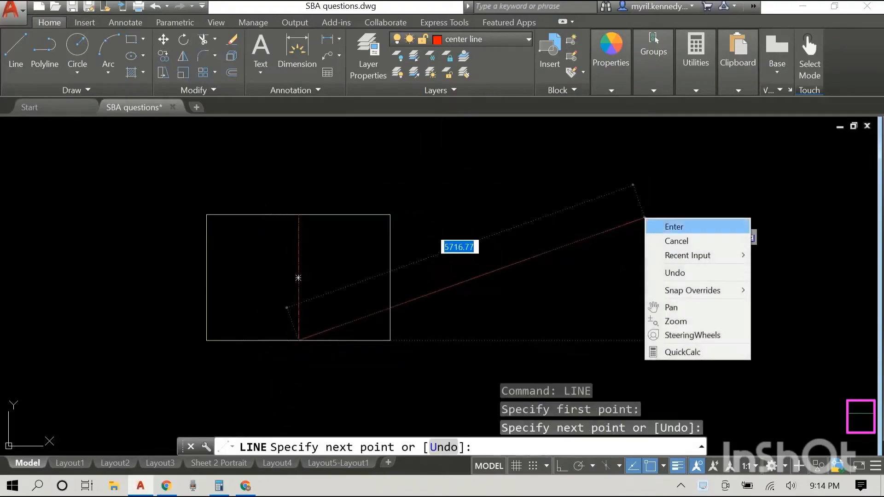
click(663, 227)
Draw a horizontal line joining the midpoints of the rectangle's left and right edges
right_click(613, 226)
click(649, 231)
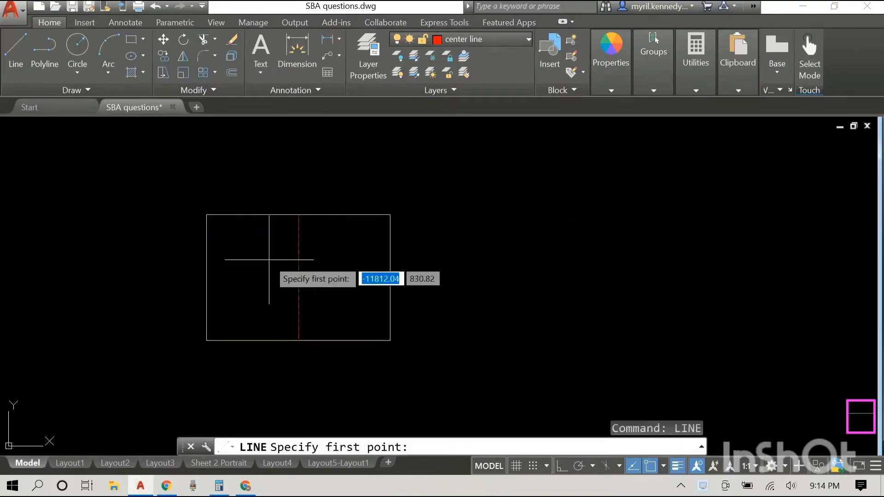
click(207, 278)
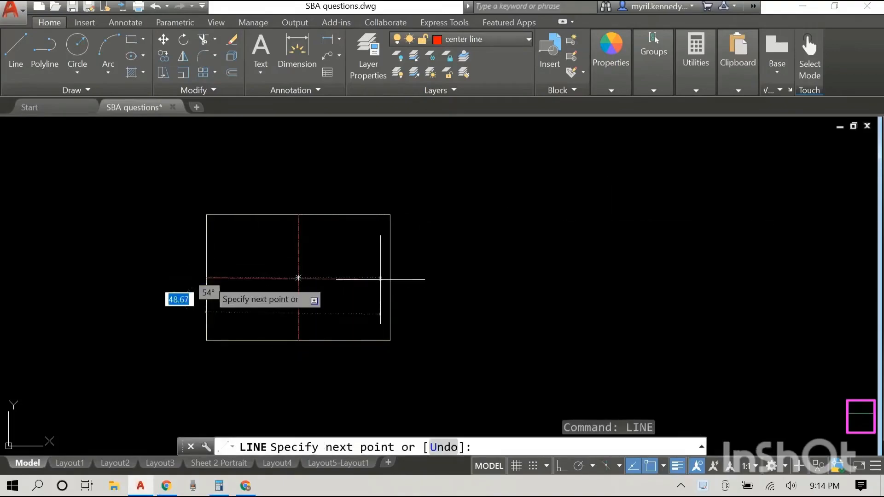
click(390, 277)
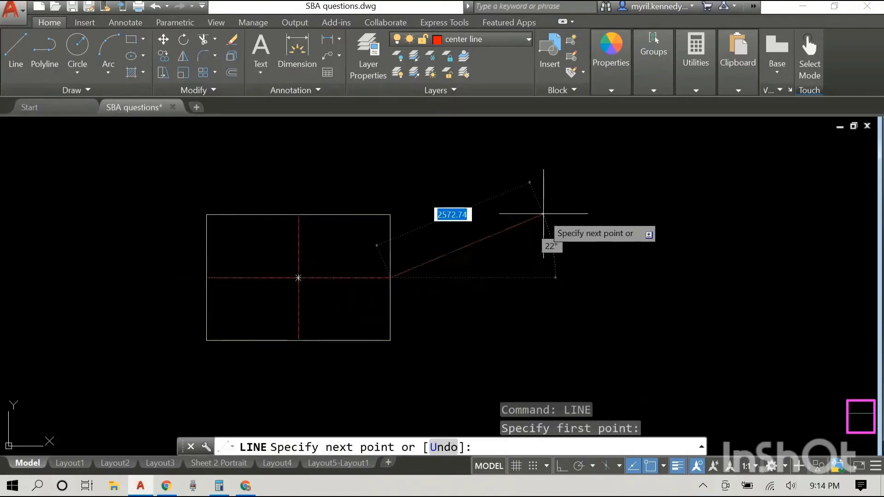
right_click(551, 216)
click(556, 223)
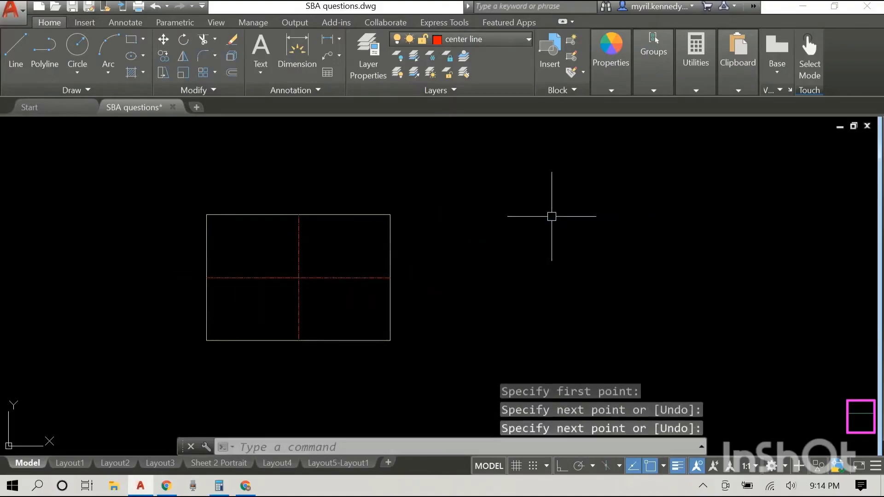
Move the vertical and horizontal dividing lines to the construction lines layer
click(298, 254)
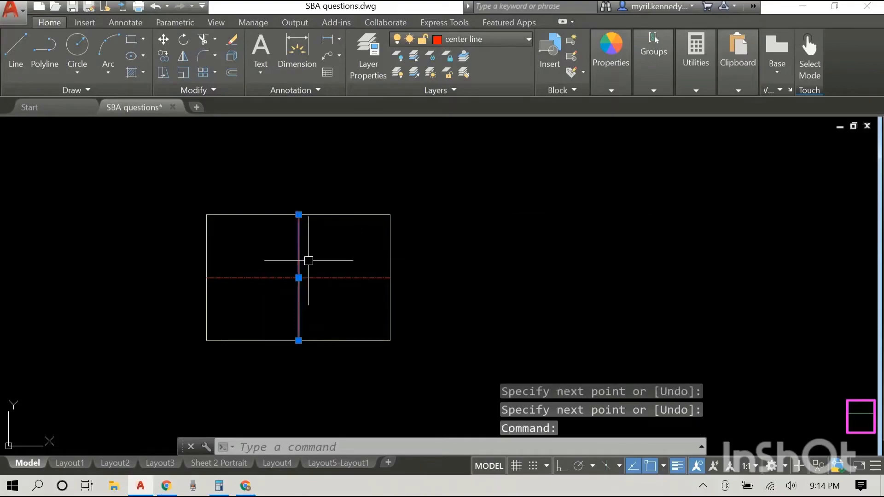
click(337, 277)
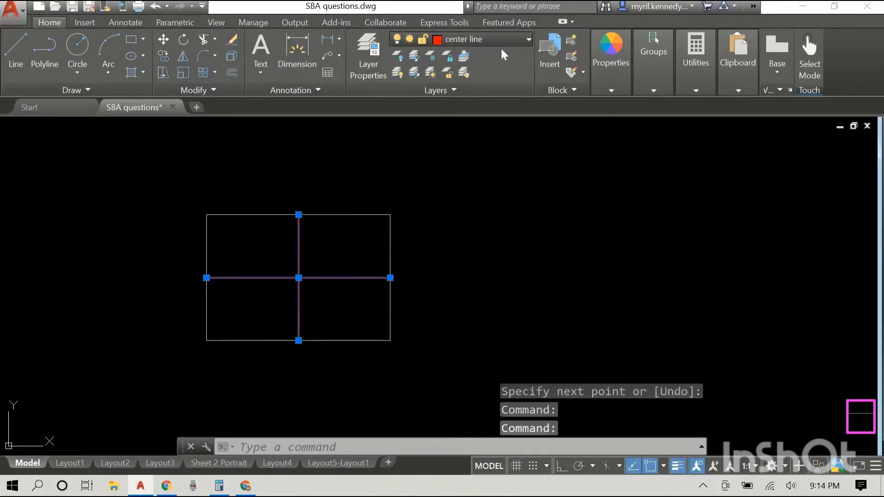
click(501, 40)
click(469, 107)
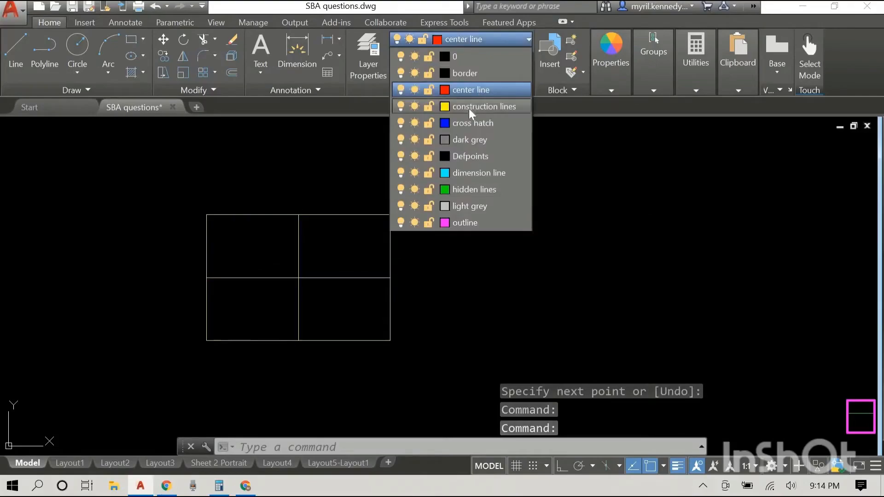
key(Escape)
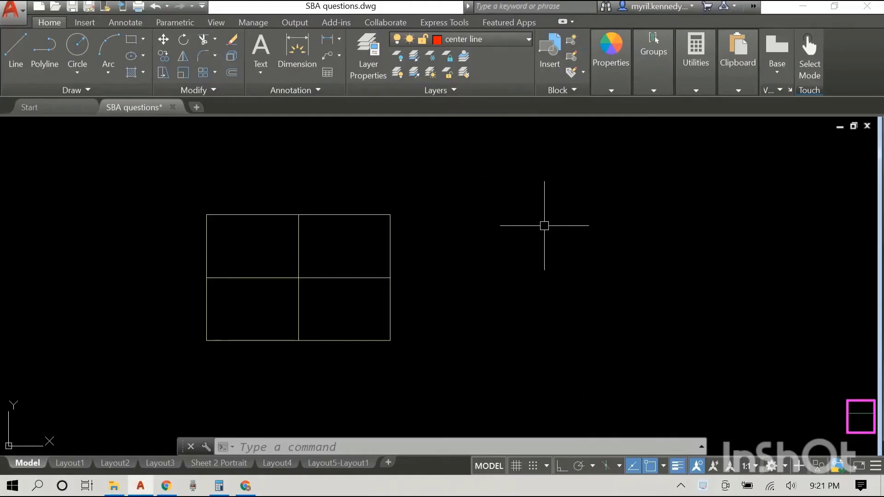
Hatch the rectangle's upper-left quarter with the ANSI31 pattern in white (255,255,255)
text(ha)
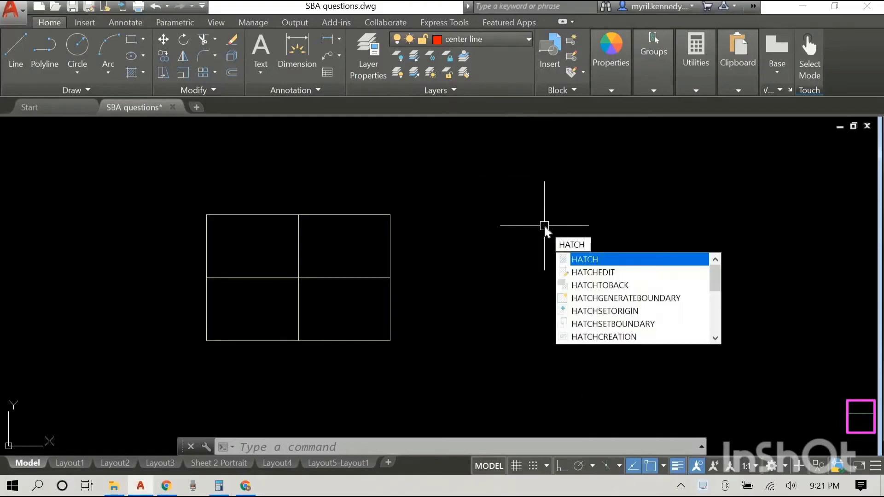
key(Return)
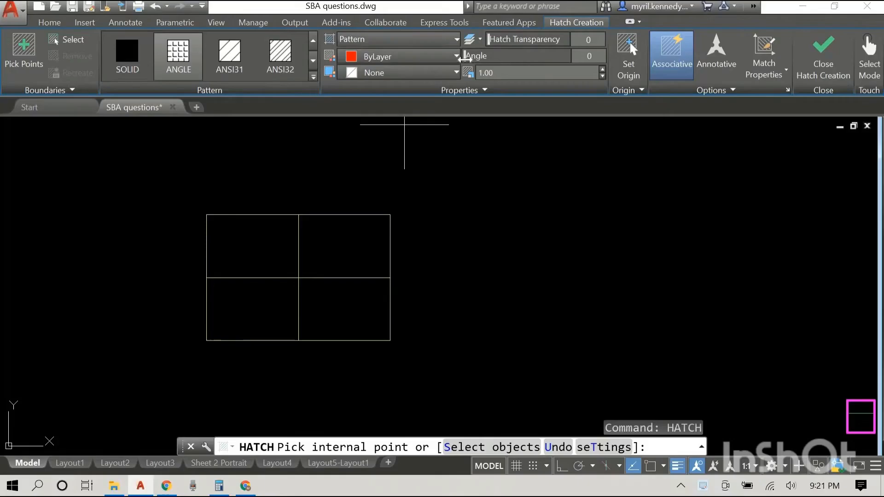
click(392, 59)
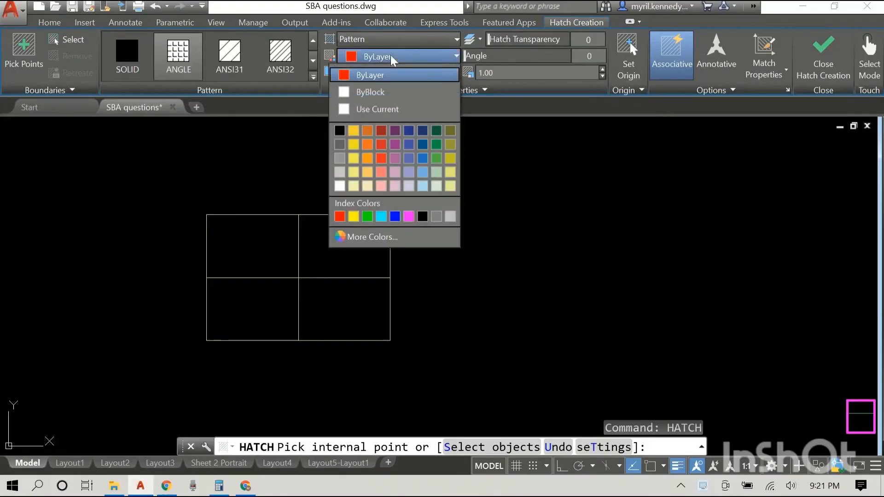
click(340, 186)
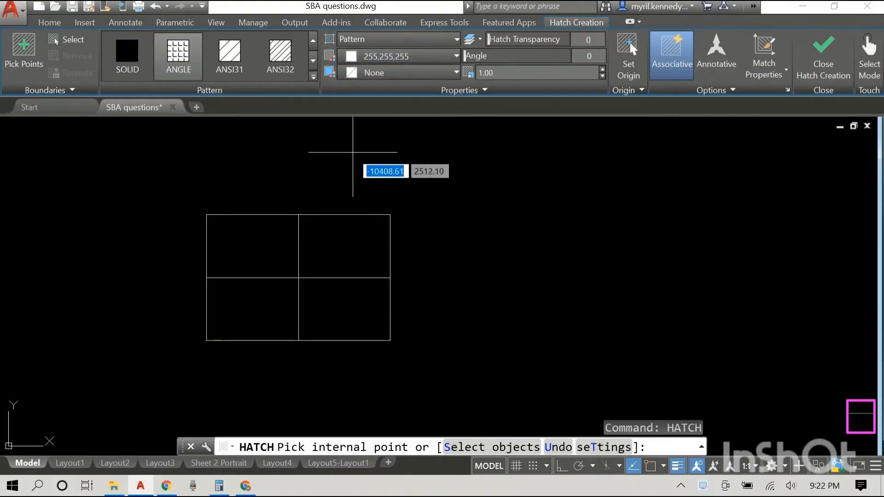
click(236, 59)
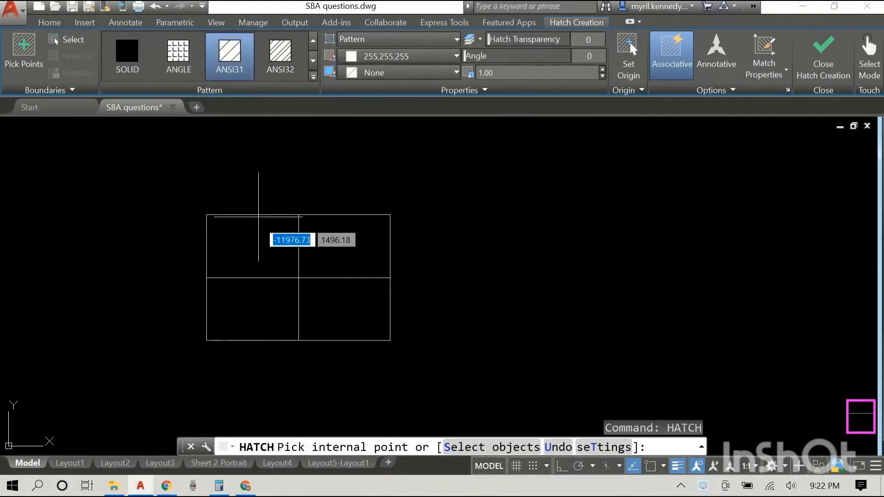
click(250, 246)
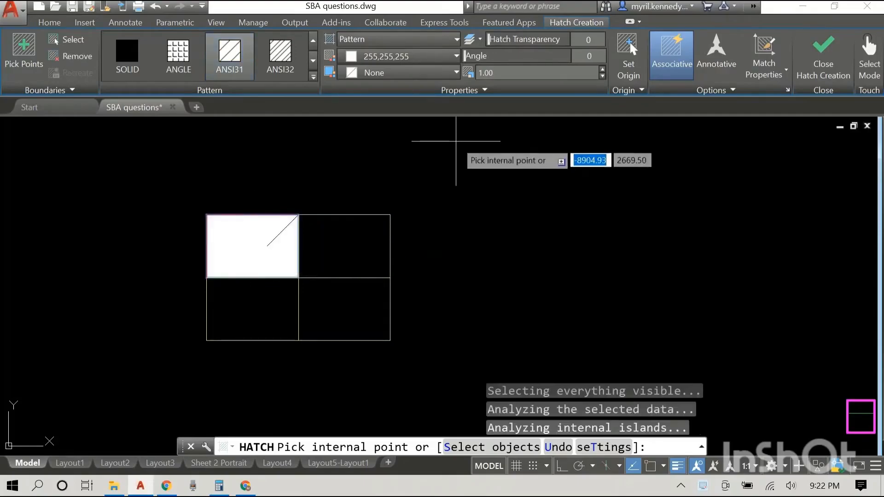
right_click(465, 155)
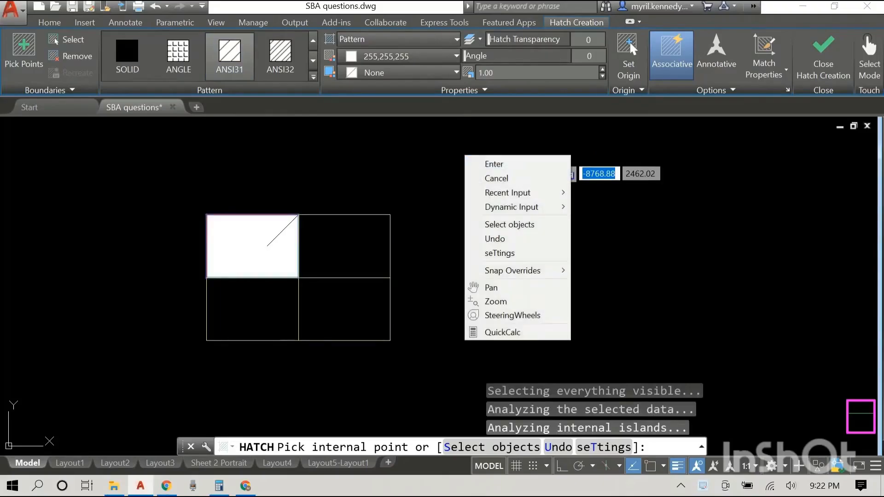
click(481, 164)
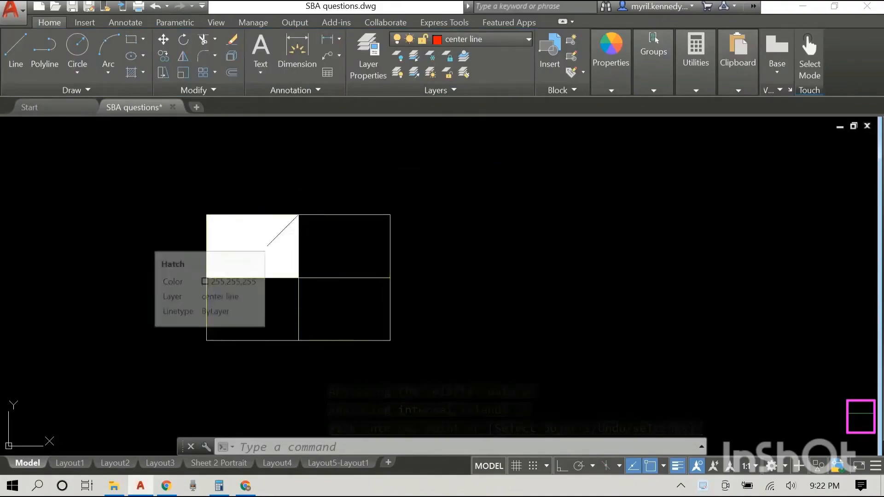
Set the hatch scale of the upper-left quarter to 50
click(253, 239)
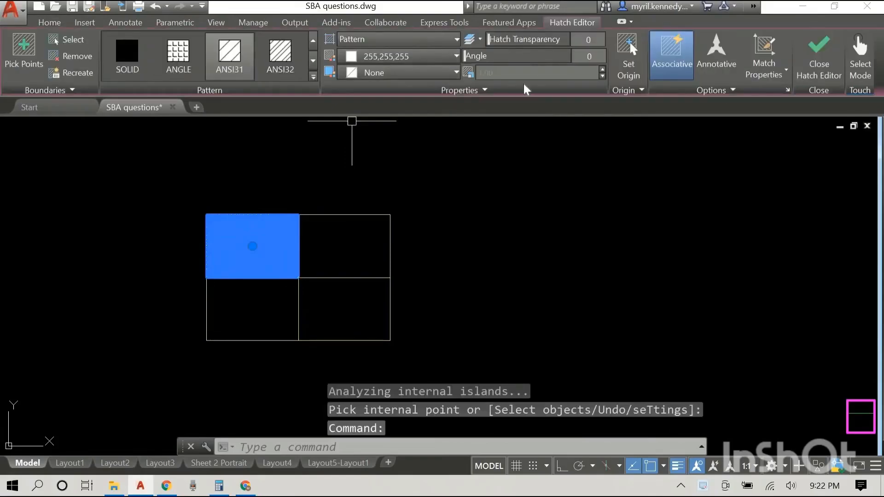
click(517, 72)
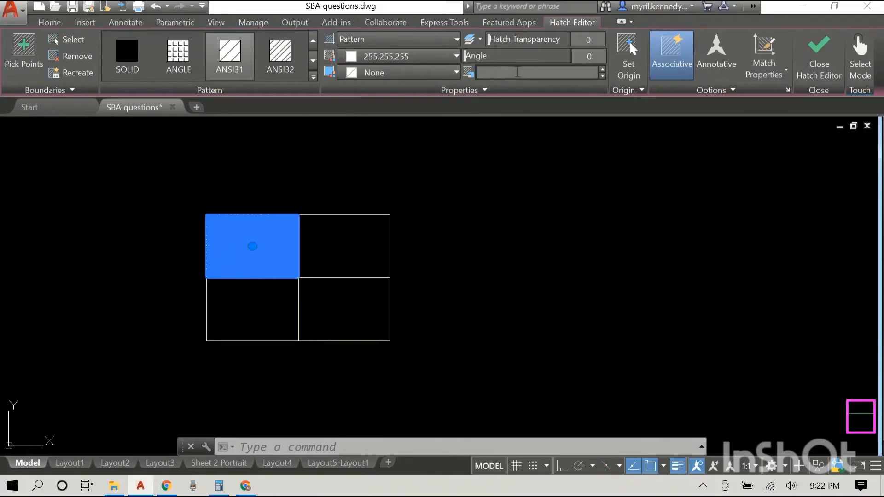
key(Return)
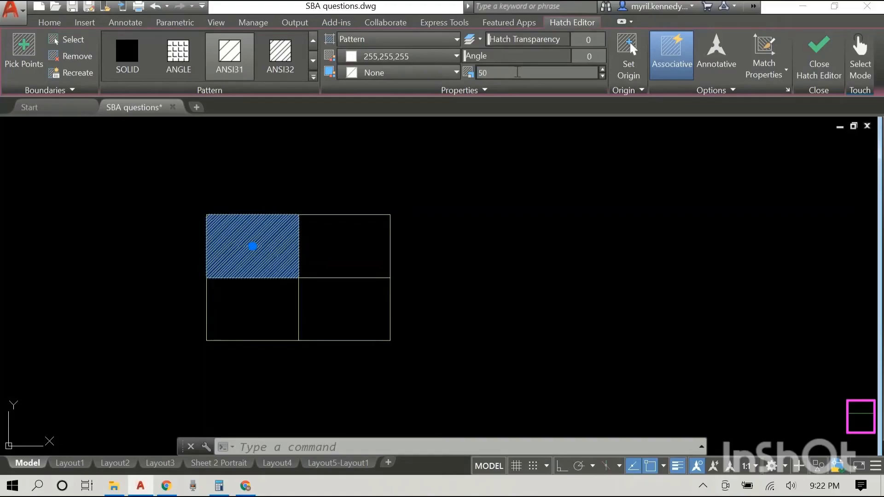
key(Return)
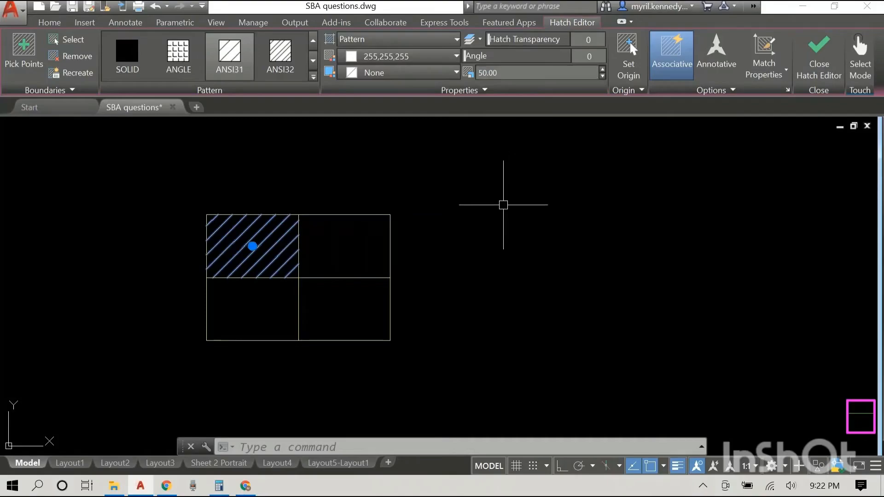
key(Escape)
key(Escape)
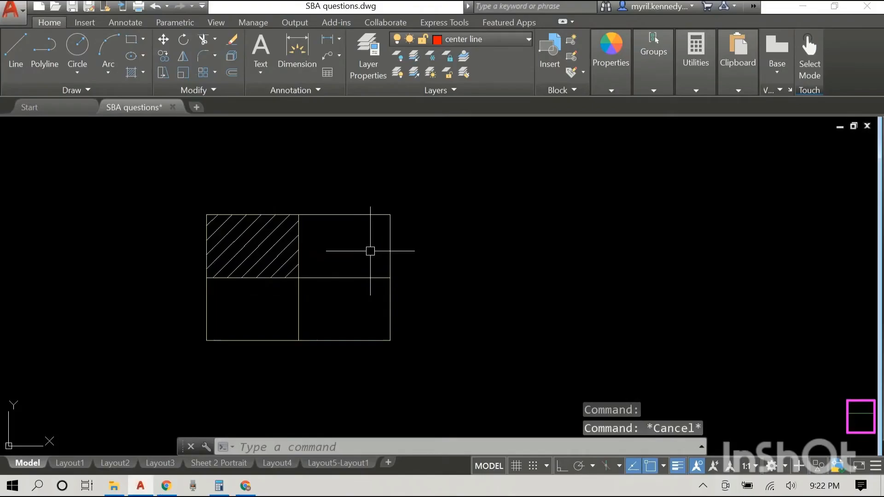
Hatch the rectangle's upper-right quarter with the ANSI32 pattern at a scale of 50
right_click(530, 170)
click(566, 178)
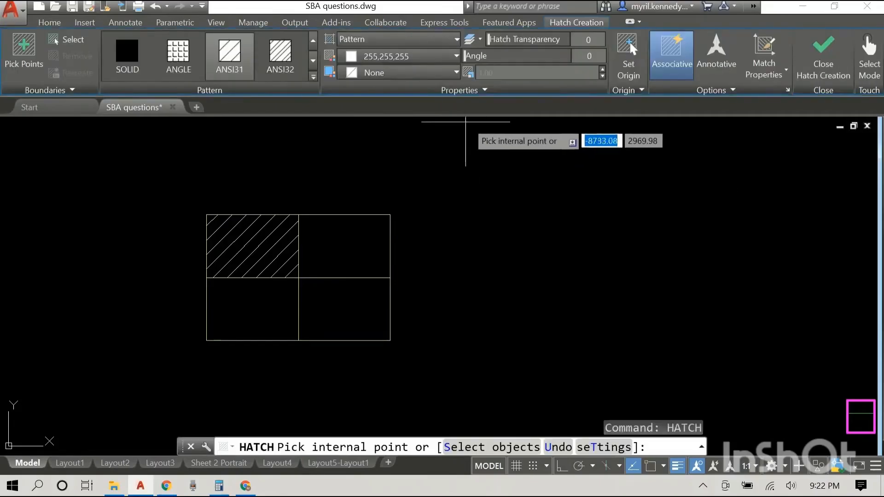
click(285, 65)
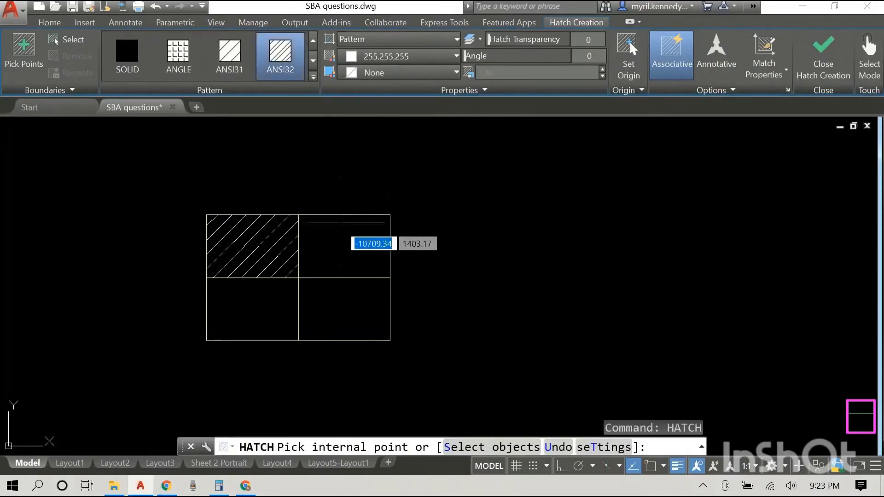
click(338, 239)
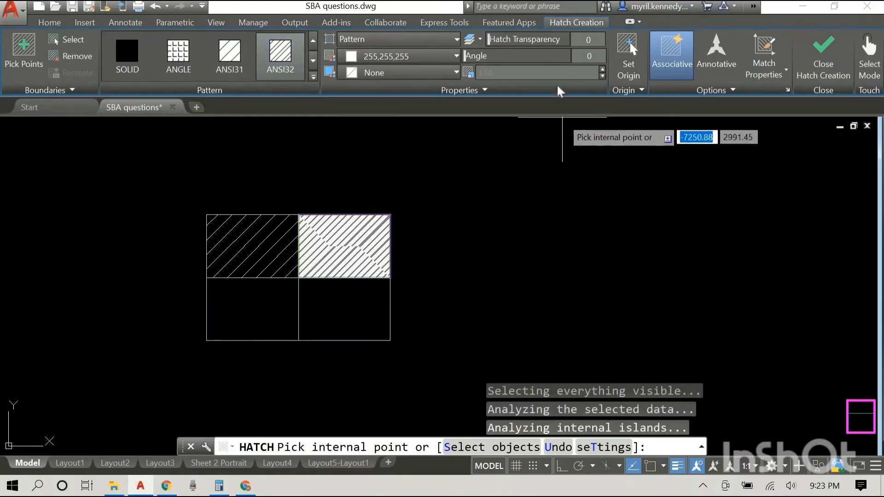
click(559, 72)
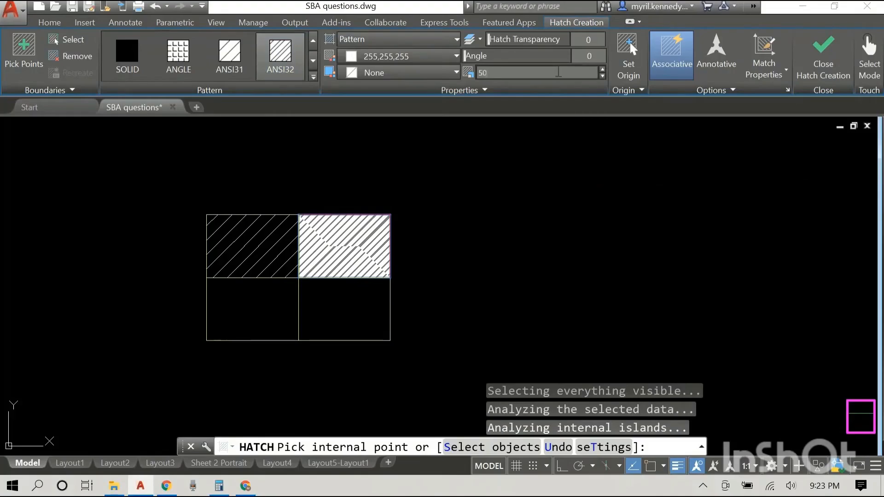
key(Return)
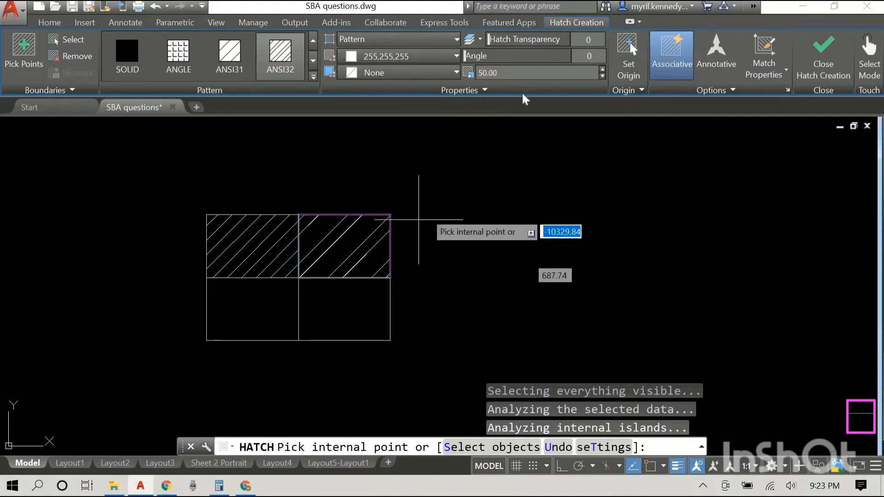
Set the upper-right quarter's hatch scale to 30 and hatch the lower-left quarter with the same ANSI32 pattern
click(524, 76)
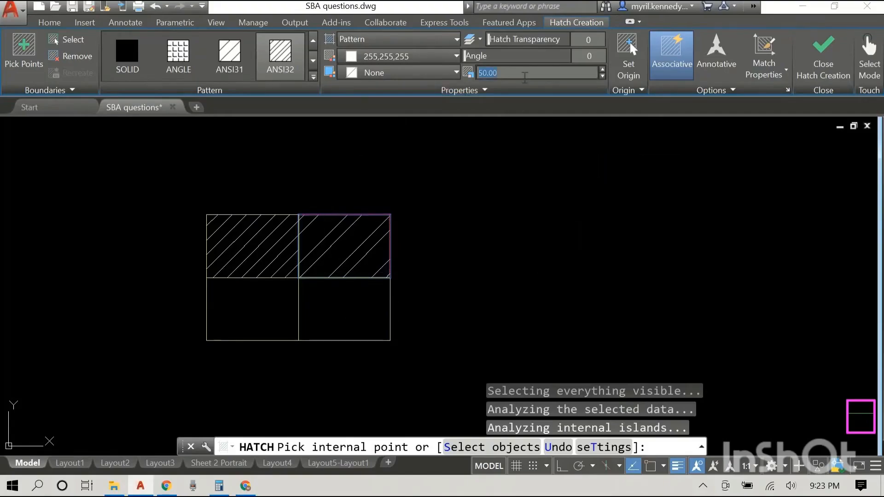
text(30)
key(Return)
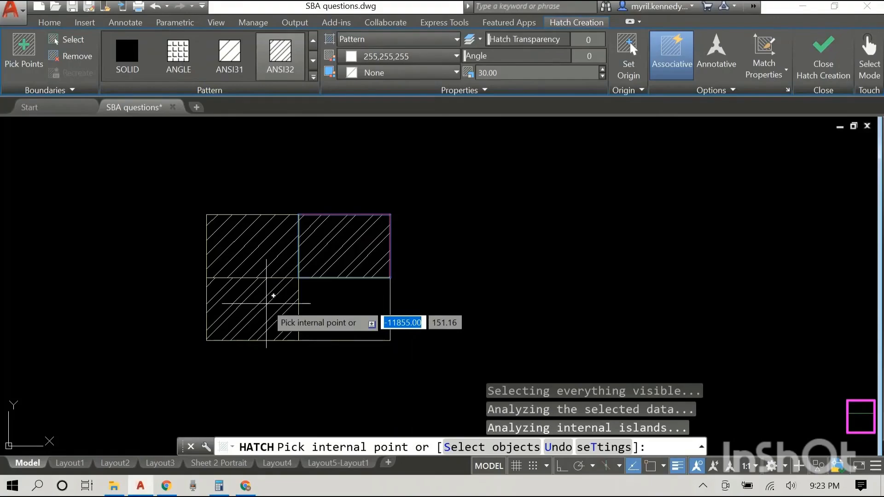
click(267, 304)
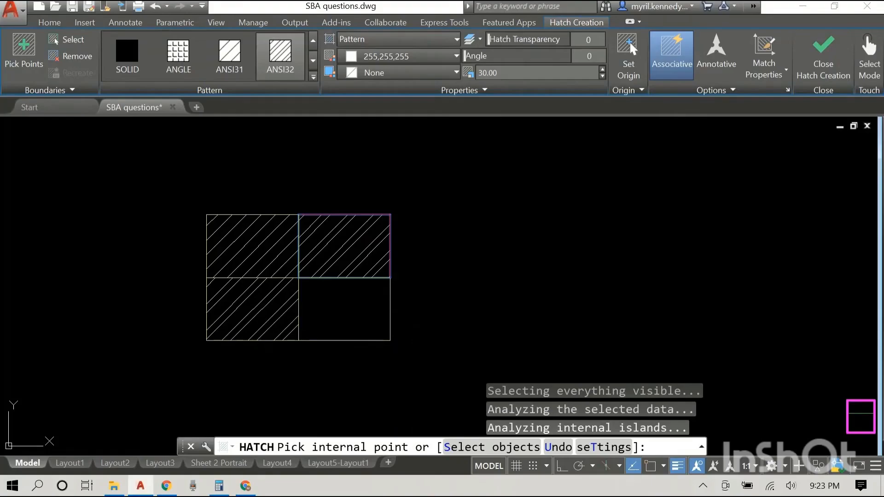
Set the hatch angle of the upper-right and lower-left quarters to 45
click(592, 60)
text(45)
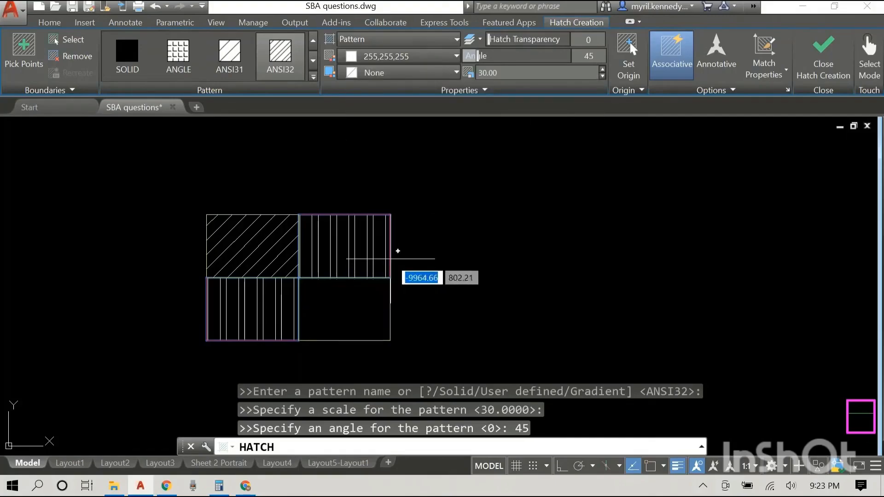
key(Escape)
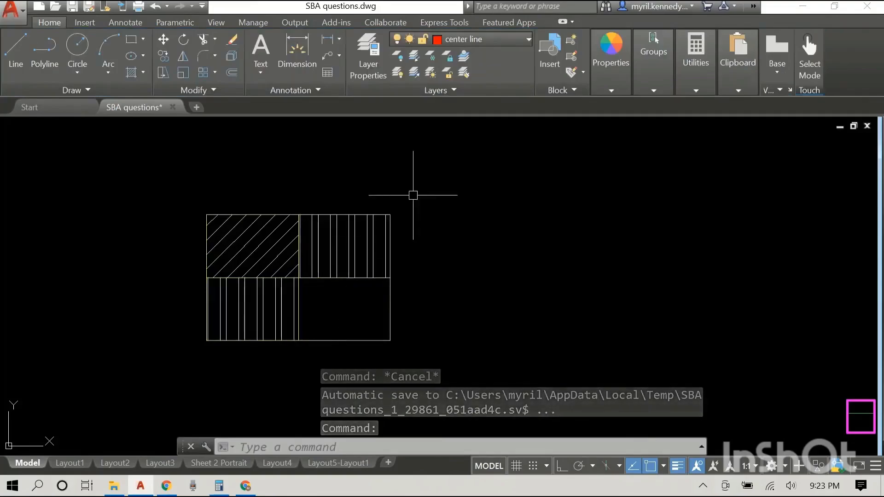
Hatch the rectangle's lower-right quarter at a scale of 30 and set its hatch angle to 90
right_click(495, 186)
click(518, 194)
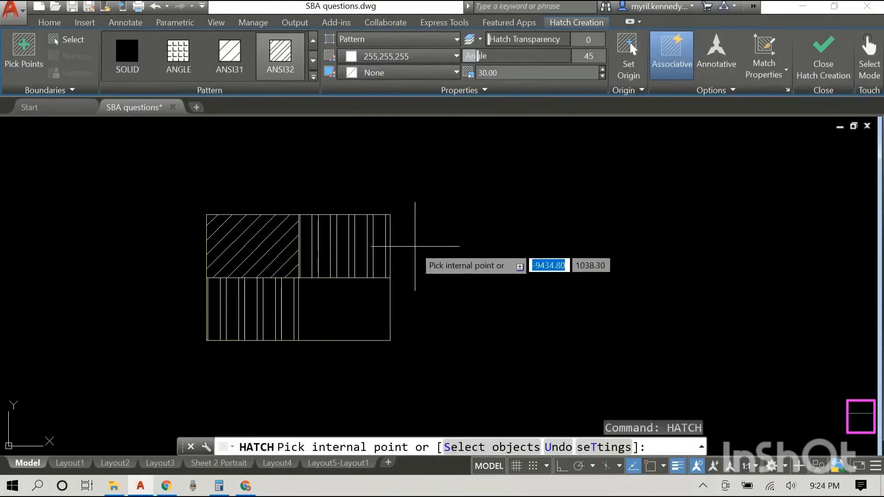
click(346, 307)
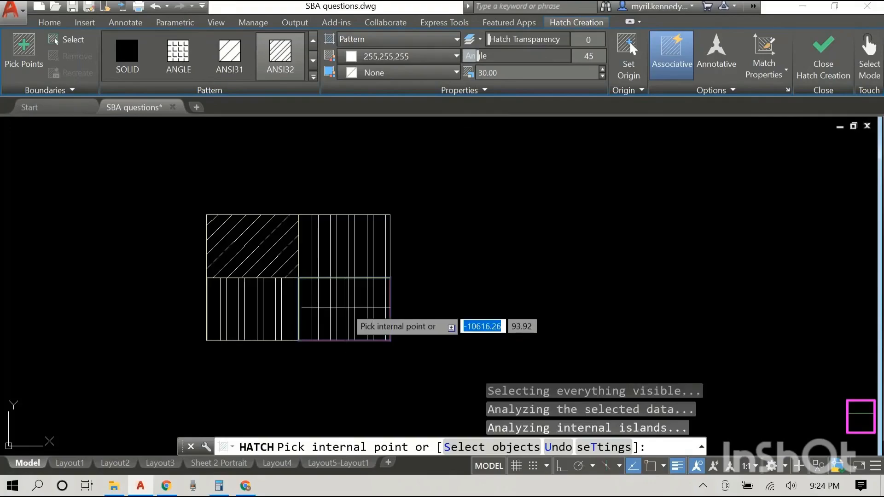
click(594, 59)
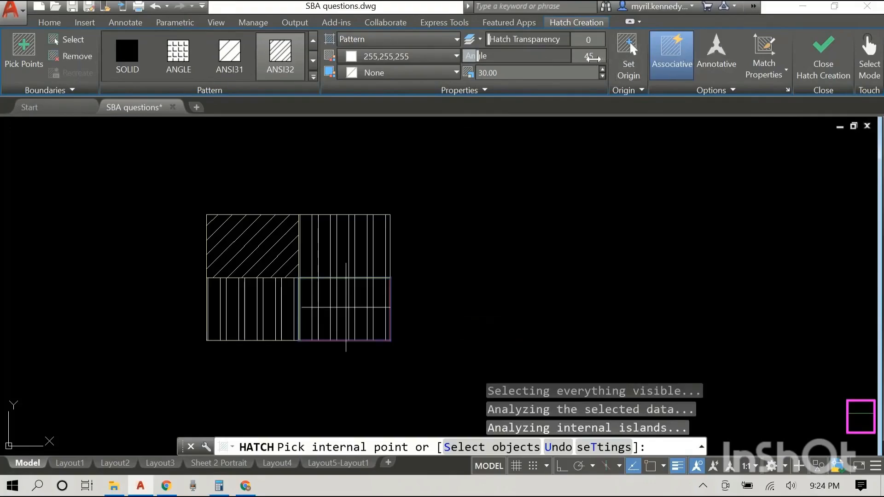
text(90)
key(Return)
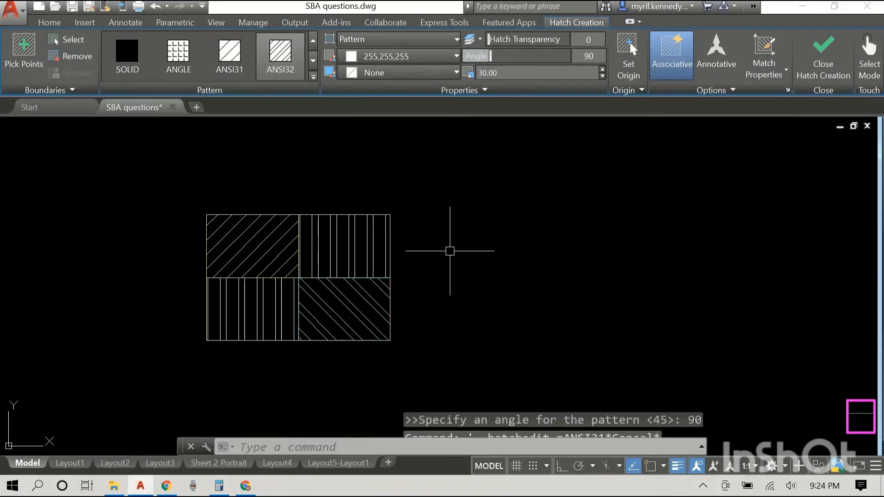
key(Escape)
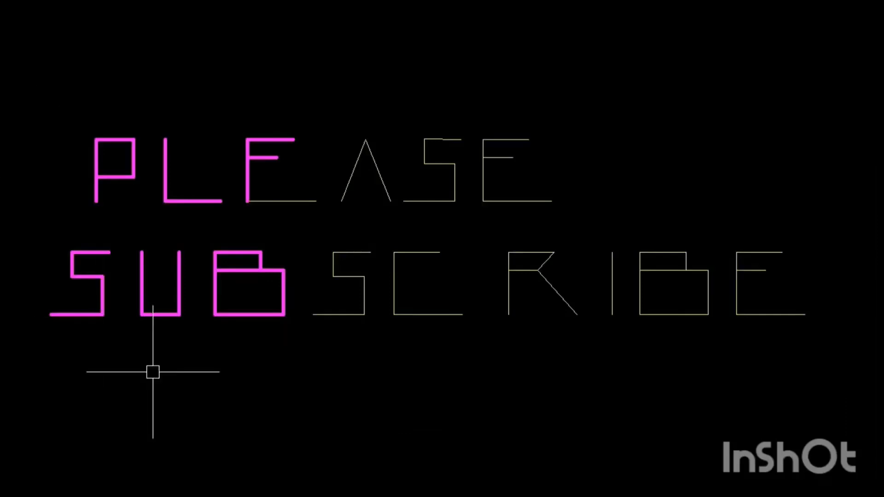
Select all the lines of the PLEASE SUBSCRIBE lettering and delete them
click(23, 67)
click(825, 343)
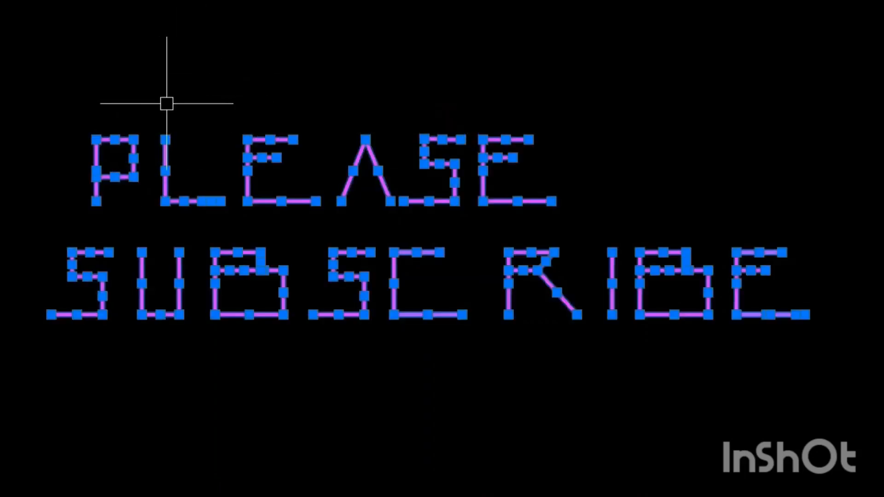
key(Delete)
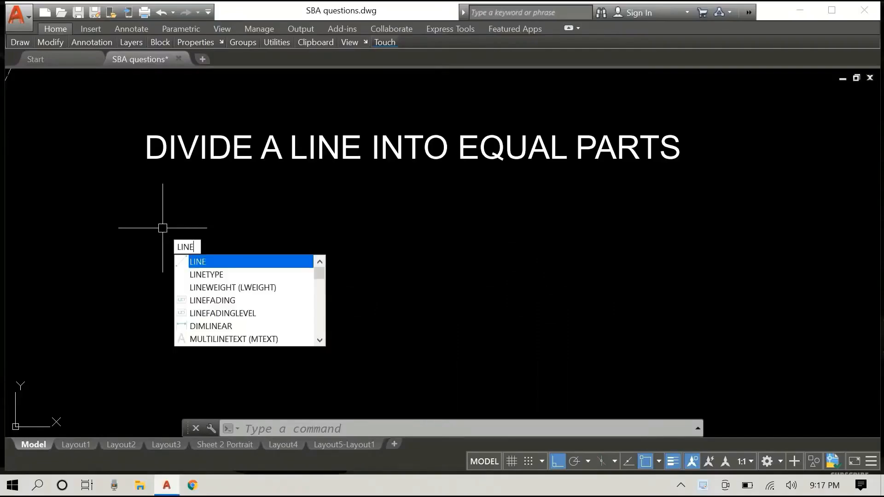
Draw a horizontal line 700 units long in the empty drawing area
key(Return)
click(138, 191)
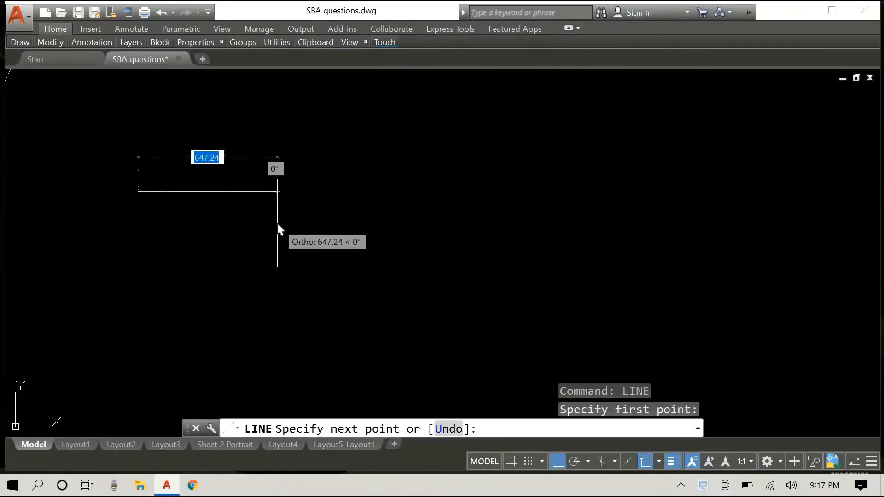
text(7)
key(Return)
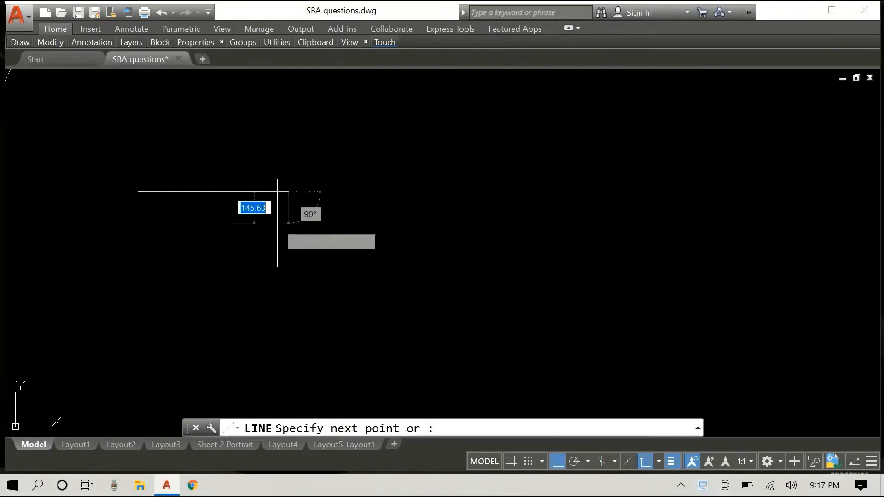
key(Escape)
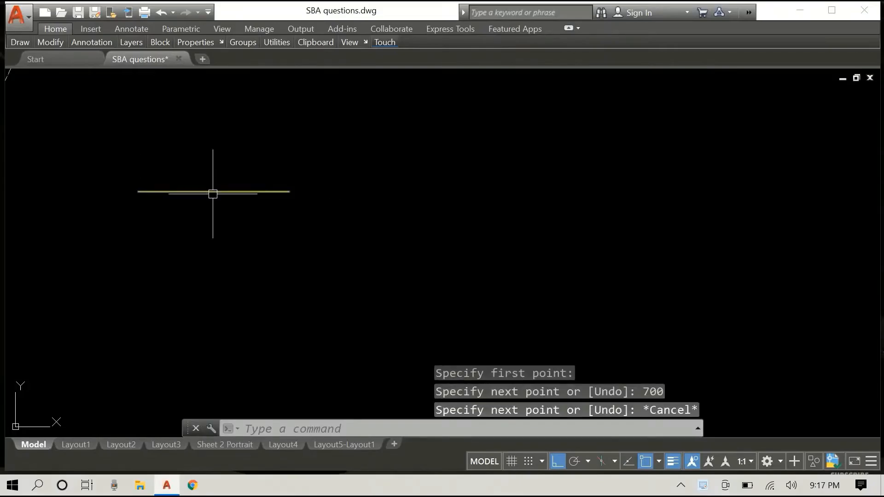
Divide the 700-unit horizontal line into 10 equal segments with the Divide command
scroll(213, 193, up, 2)
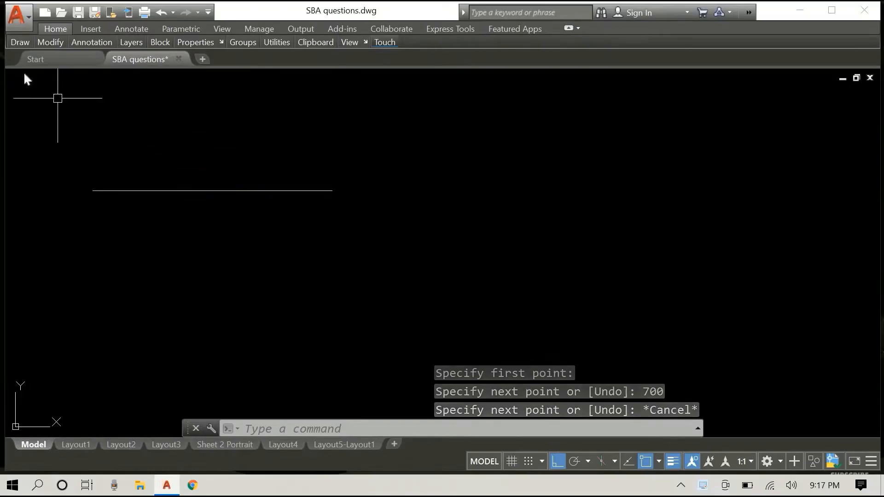
mouse_move(23, 42)
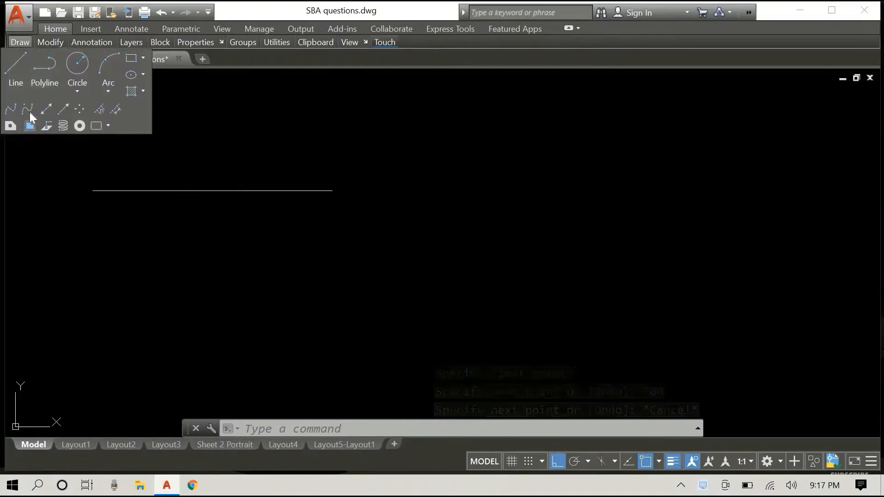
click(98, 107)
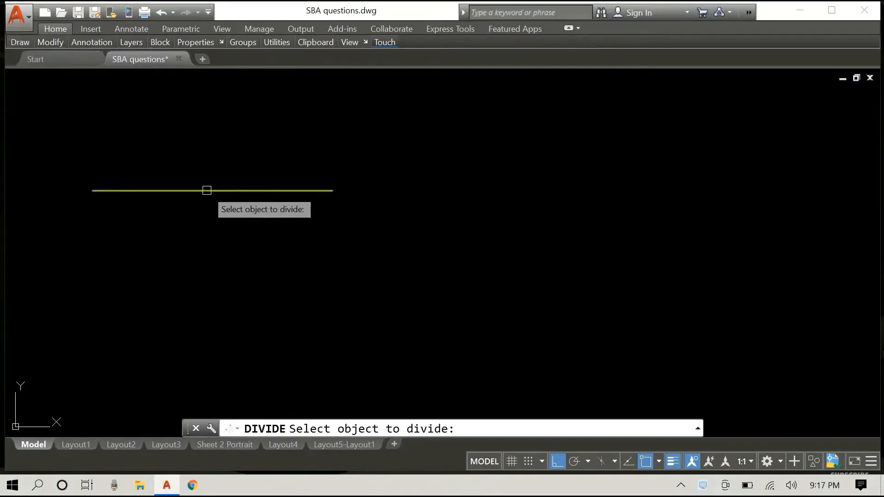
click(206, 191)
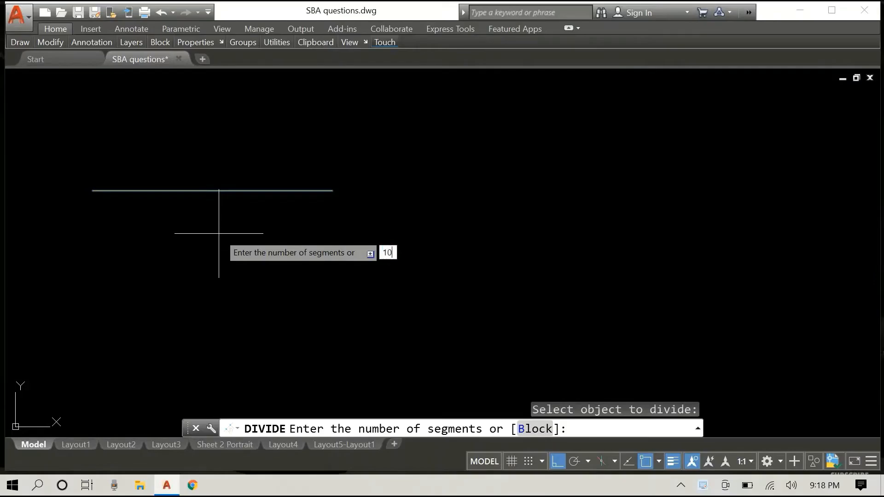
key(Return)
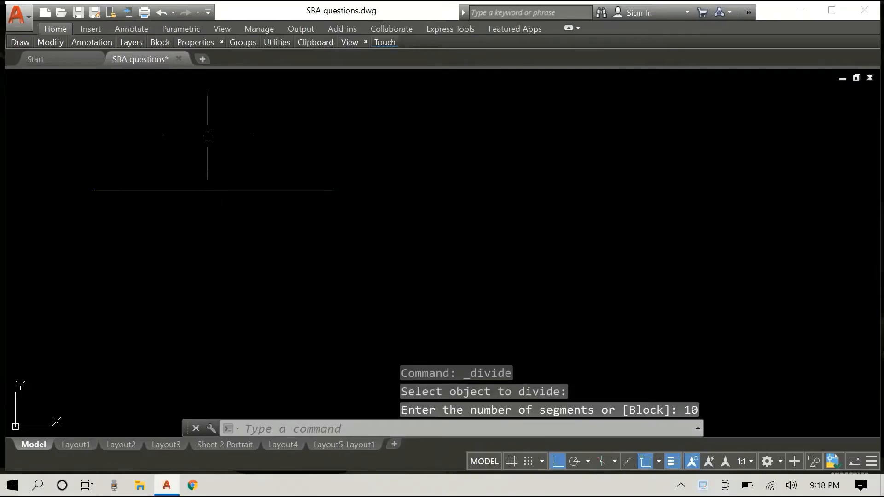
Draw a vertical tick line about 54 units high, upward from the horizontal line's leftmost division point
text(line)
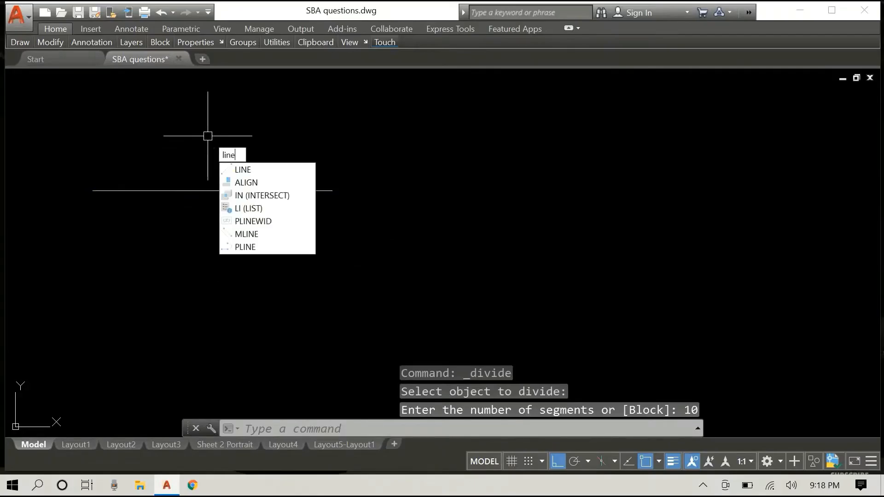
key(Return)
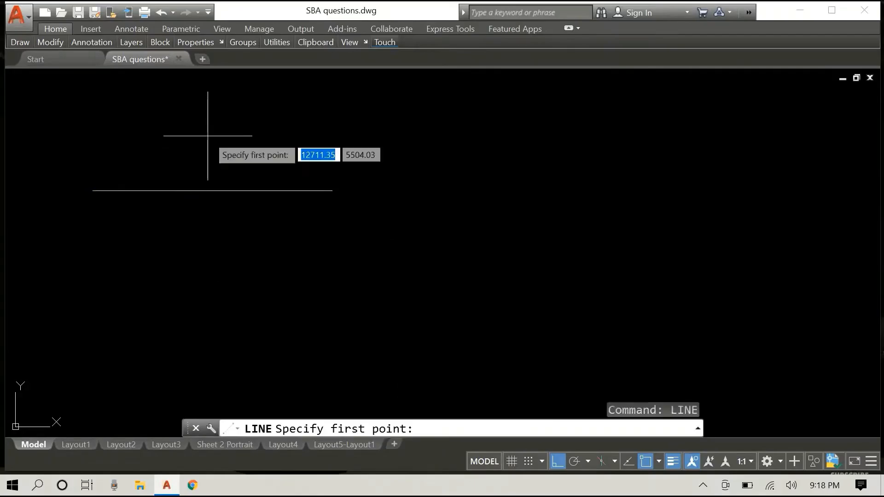
click(116, 190)
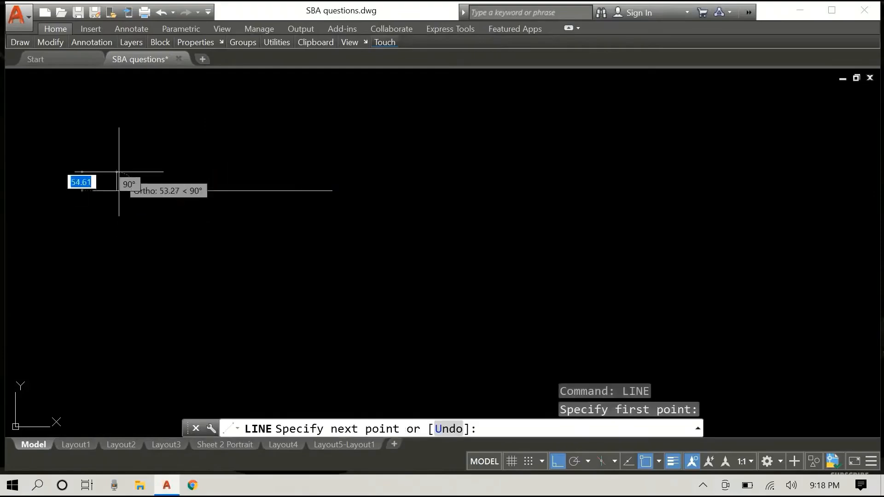
click(118, 172)
key(Escape)
Copy the vertical tick from its lower end to each of the other eight division points along the horizontal line
click(117, 178)
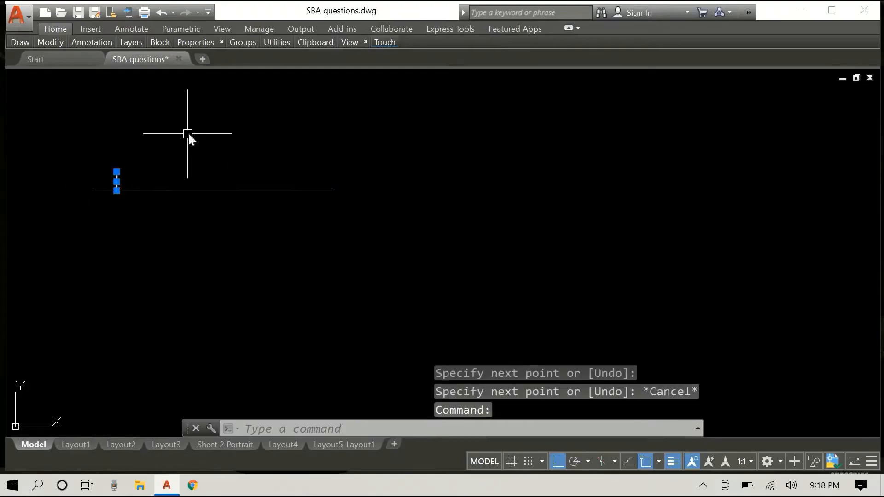
right_click(189, 134)
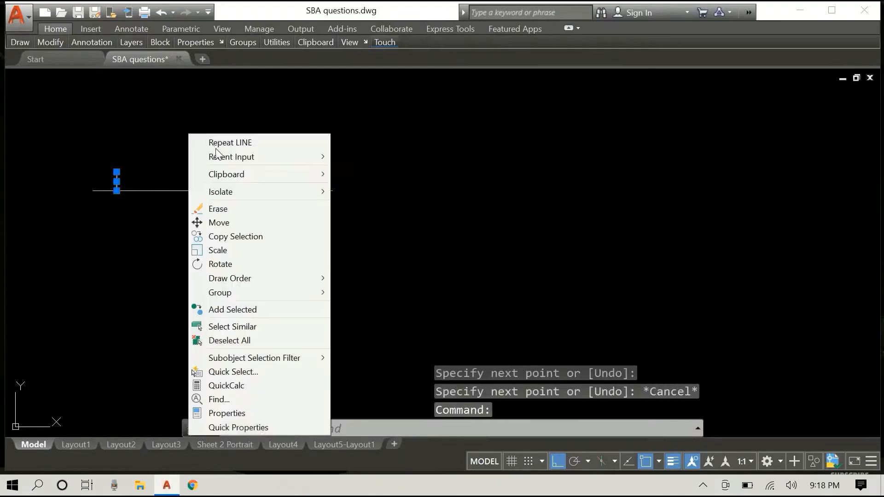
click(229, 237)
click(117, 190)
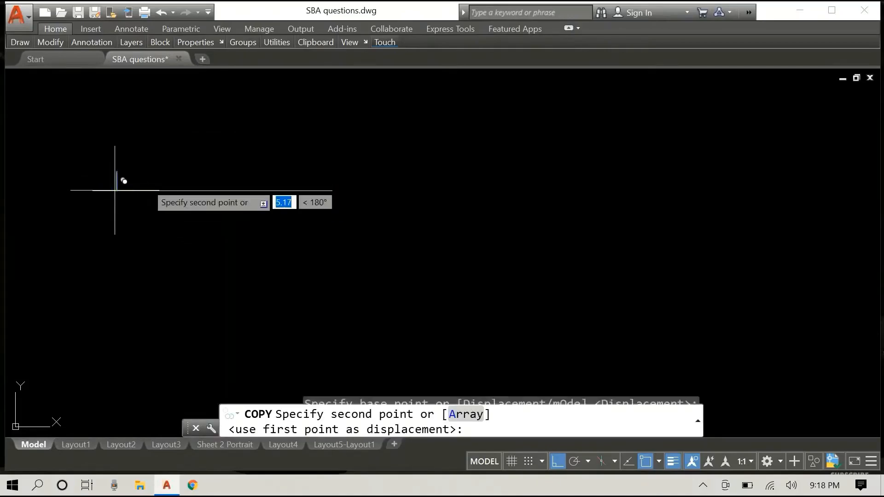
click(141, 190)
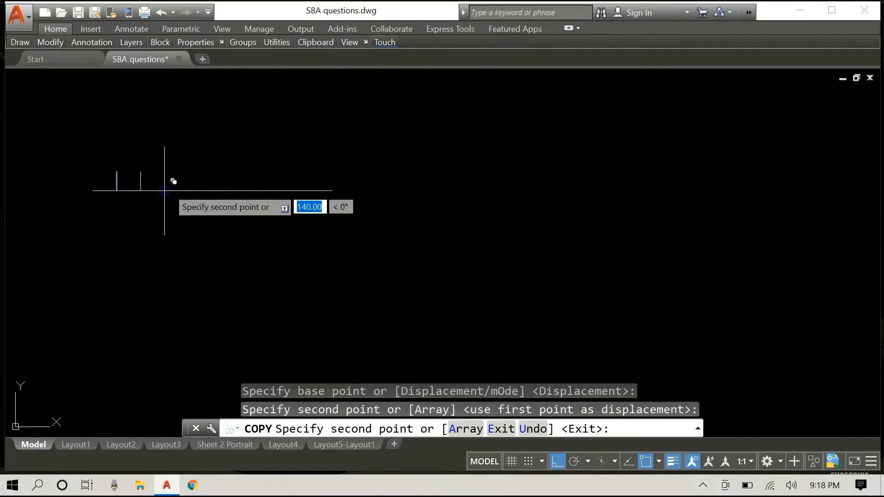
click(164, 189)
click(188, 190)
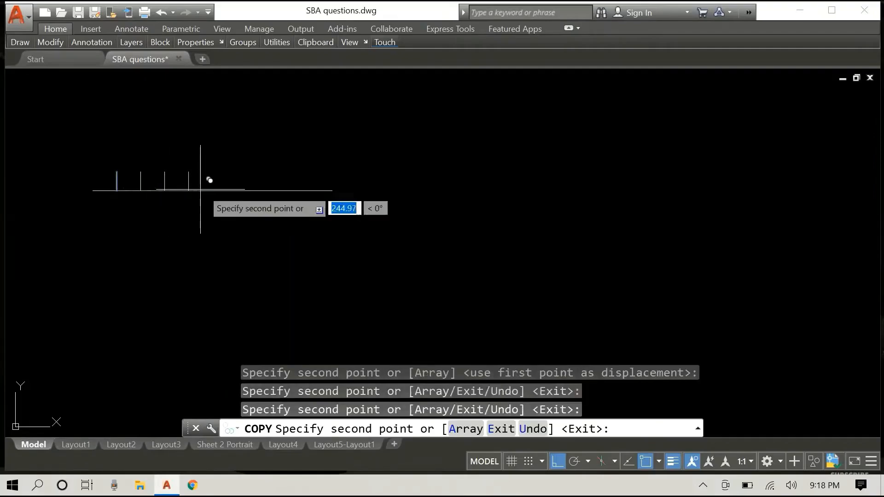
click(213, 190)
click(236, 190)
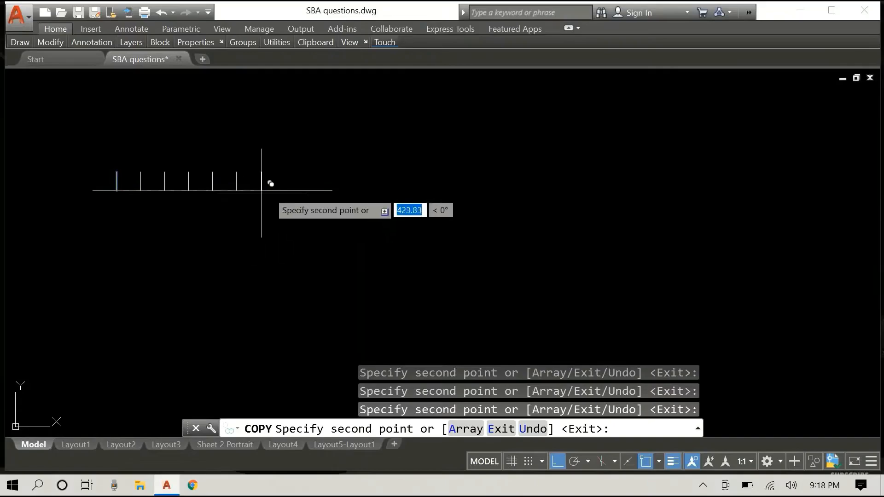
click(261, 189)
click(284, 186)
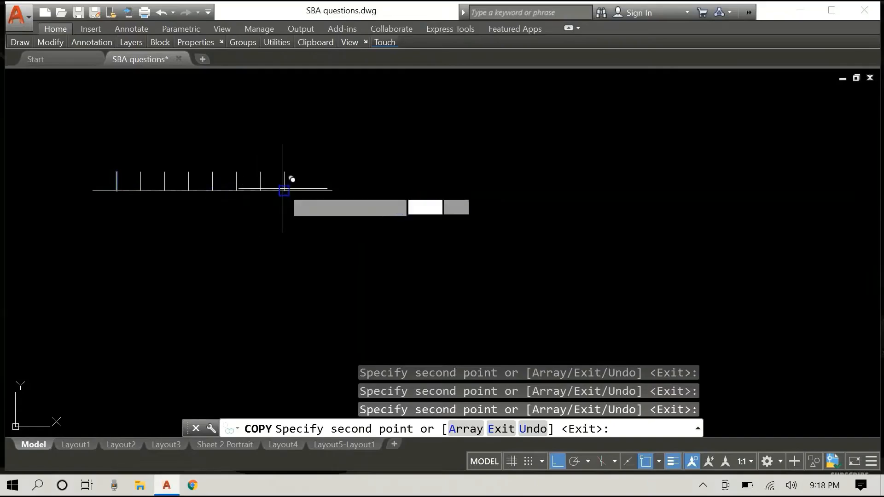
click(305, 192)
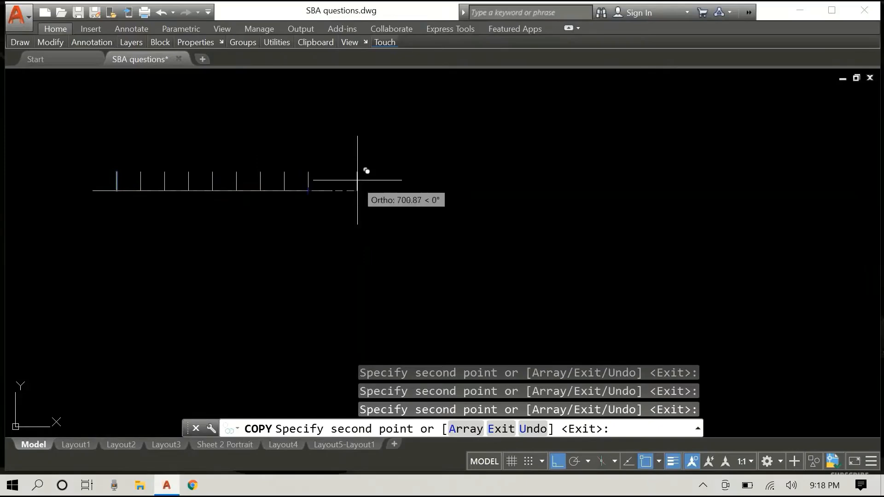
key(Escape)
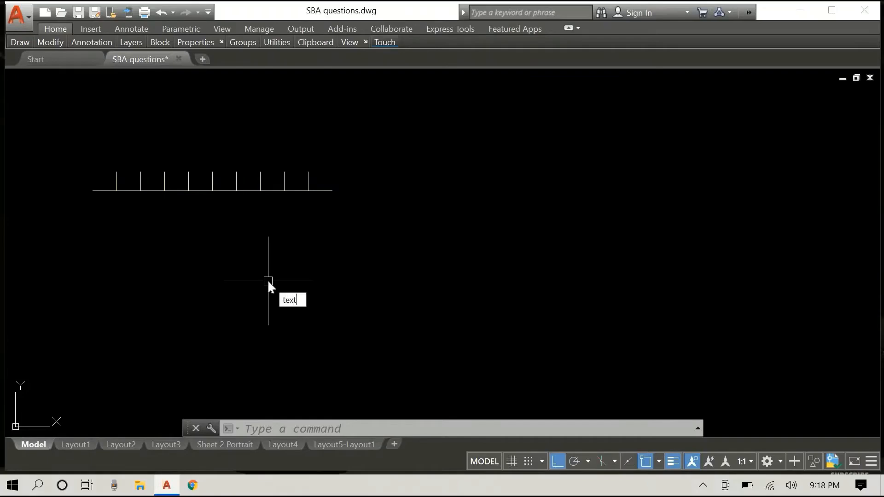
Place the single-line text "1" above the horizontal line in its first segment, keeping the default height and rotation
key(Return)
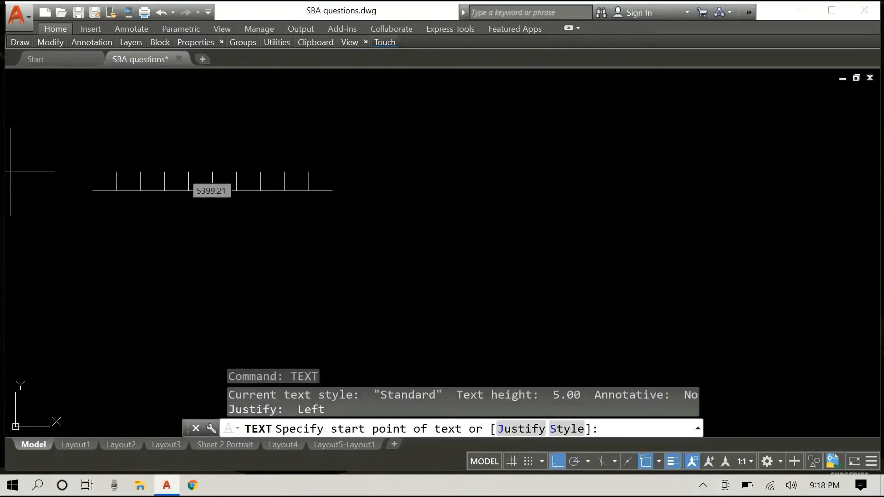
scroll(92, 183, up, 5)
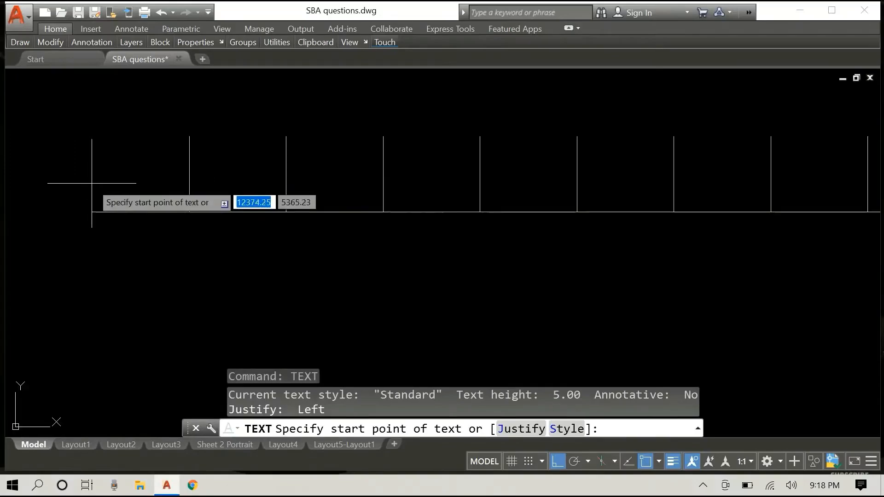
click(111, 191)
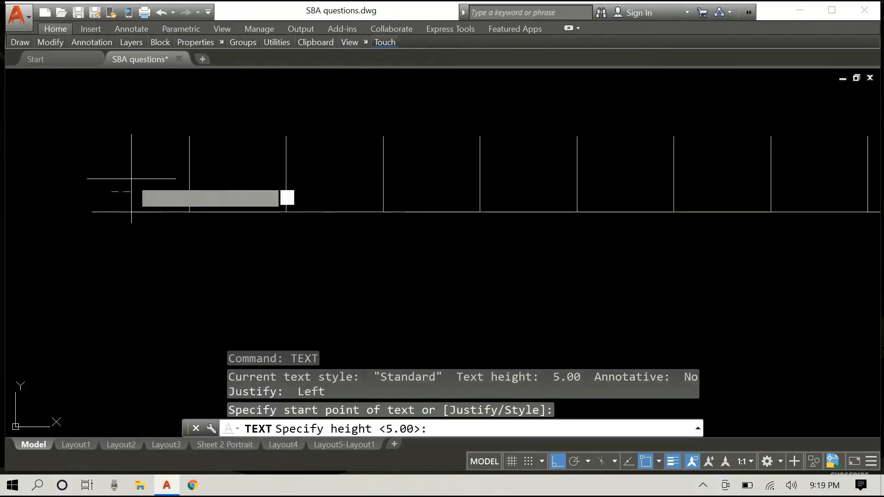
key(Return)
key(Return)
text(1)
key(Return)
key(Return)
Copy the text "1" from the first segment into each of the other nine segments
click(119, 183)
right_click(144, 198)
click(192, 276)
click(111, 191)
click(213, 186)
click(691, 189)
Edit the nine copied labels so they read 2, 3, 4, 5, 6, 7, 8, 9 and 10 in order along the line
scroll(691, 189, down, 3)
double_click(295, 197)
text(2)
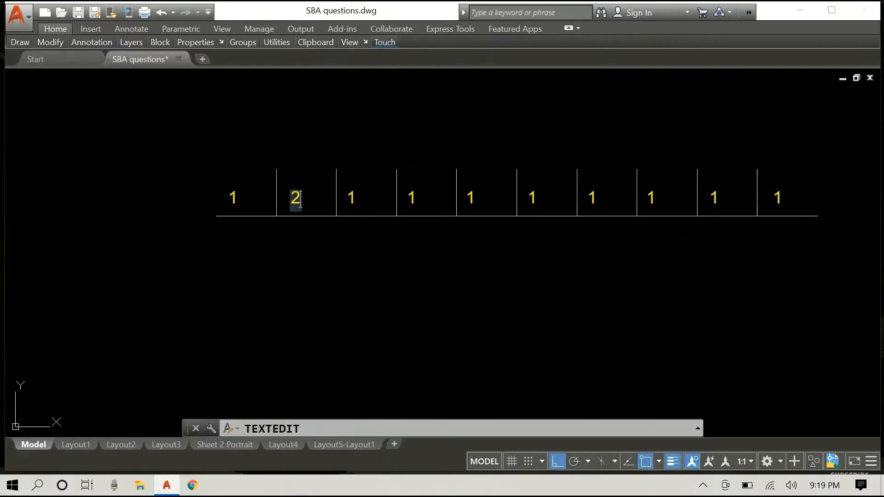
click(351, 198)
text(3)
click(411, 197)
text(4)
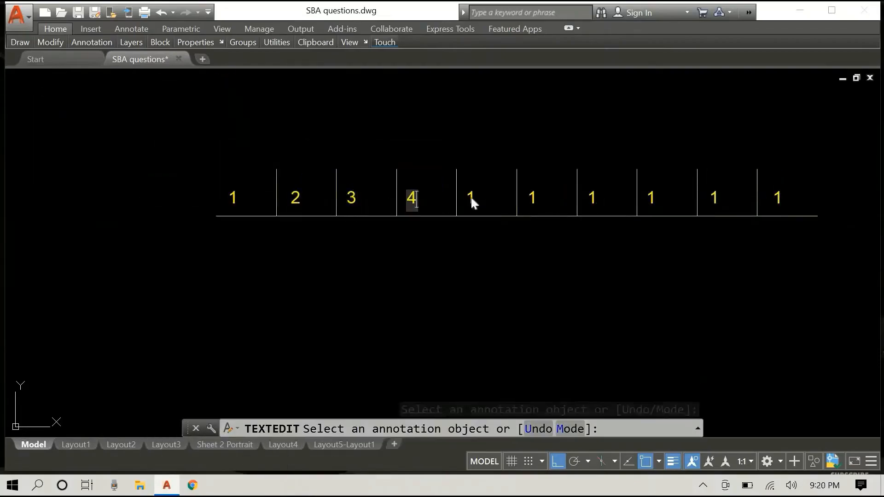
click(471, 197)
text(5)
click(532, 198)
text(6)
click(592, 197)
text(7)
click(651, 197)
text(8)
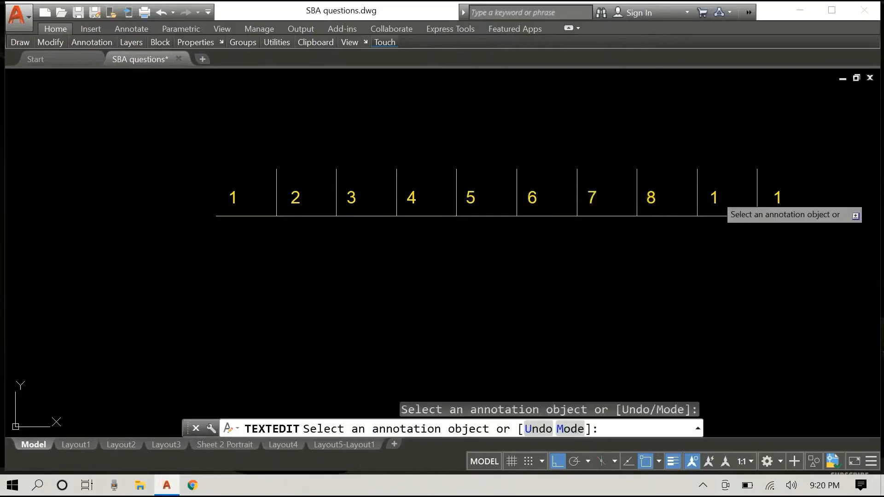
click(714, 197)
text(9)
click(778, 197)
text(10)
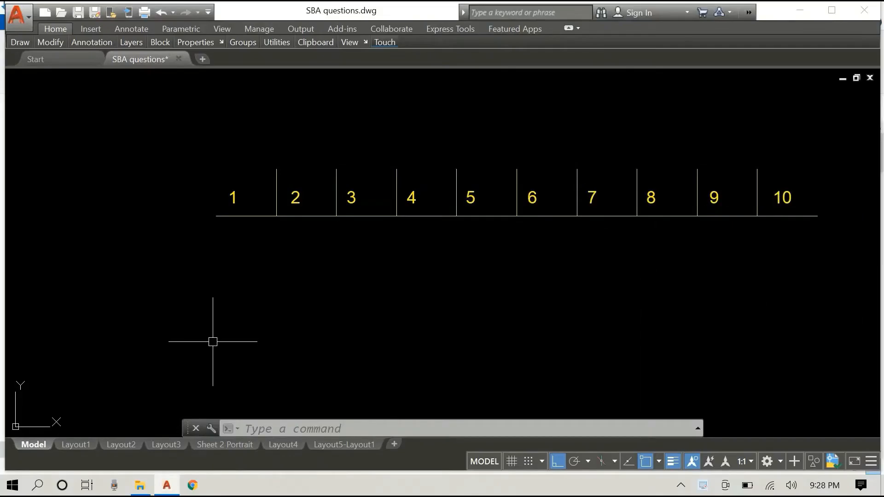
Copy the 700-unit horizontal line 110 units straight down, using its left end as the base point
click(307, 212)
right_click(88, 174)
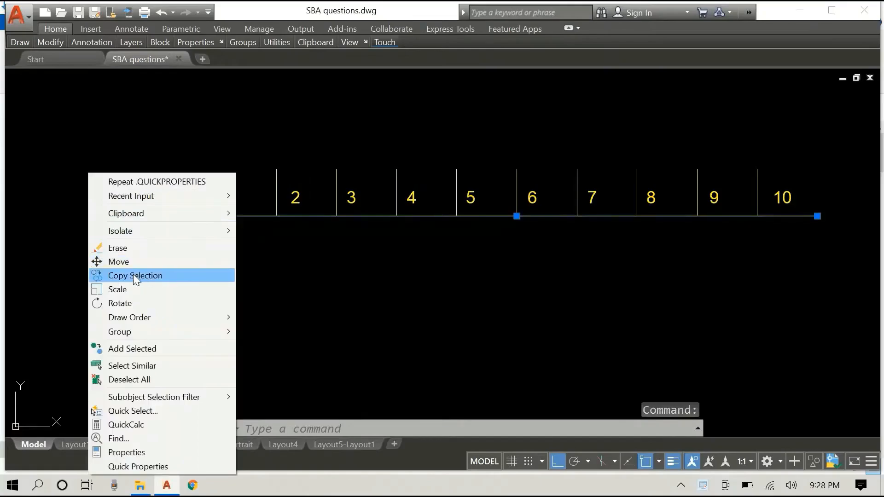
click(134, 275)
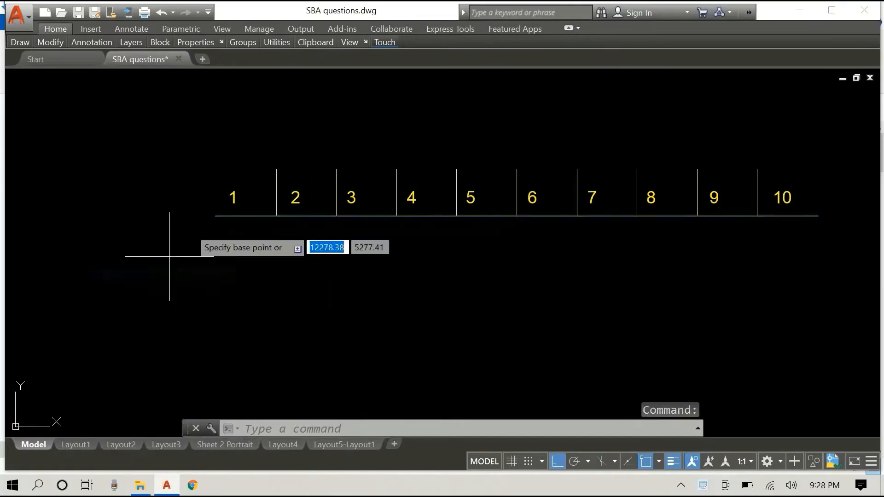
click(216, 216)
text(110)
key(Return)
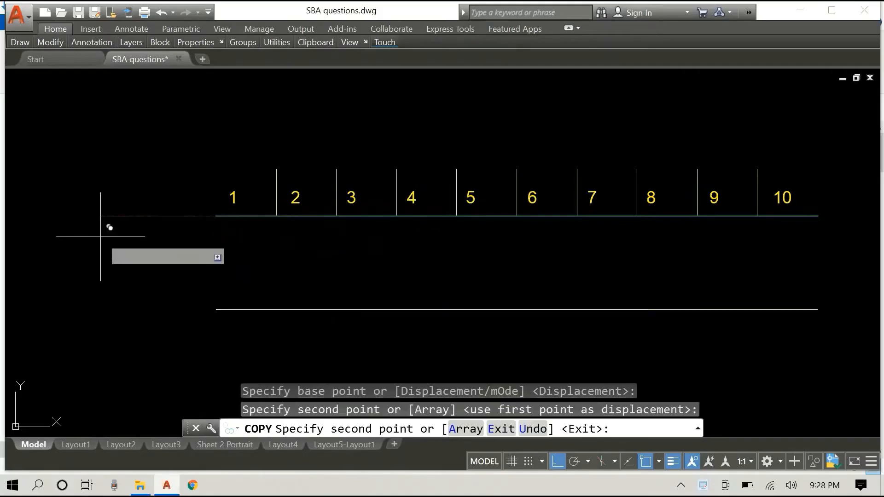
key(Escape)
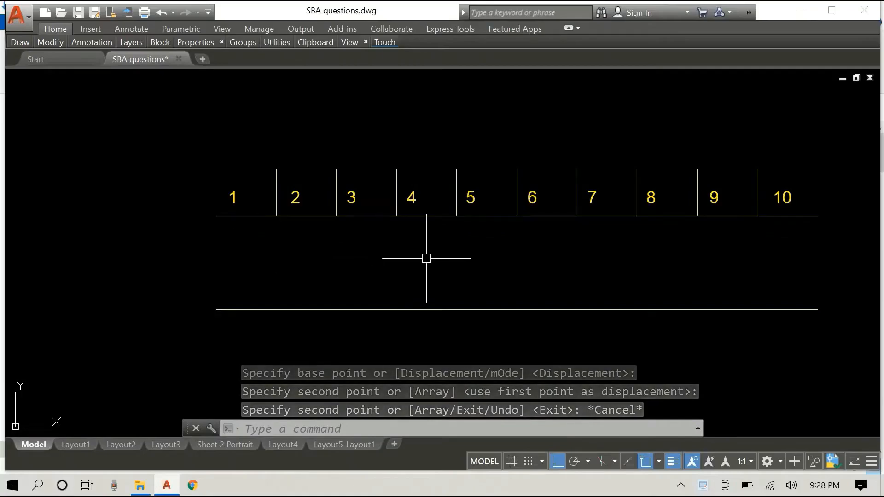
scroll(449, 257, down, 1)
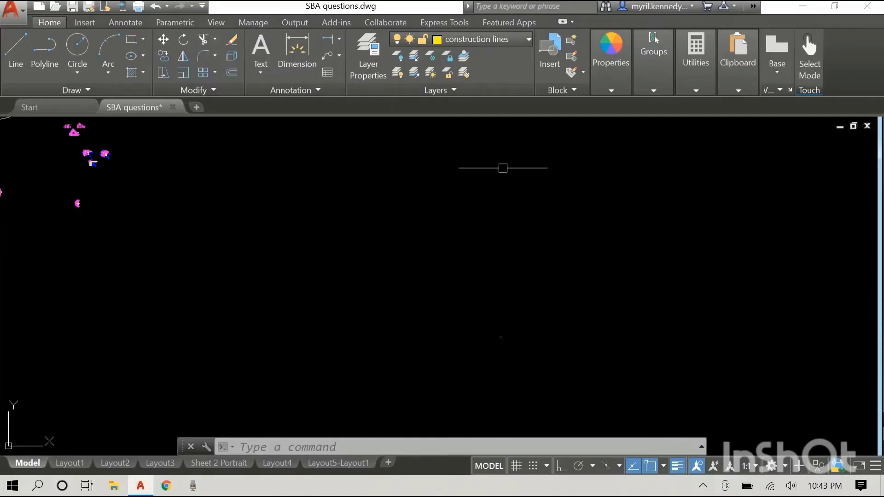
Turn off the lineweight display and look through the list of existing layers
click(677, 466)
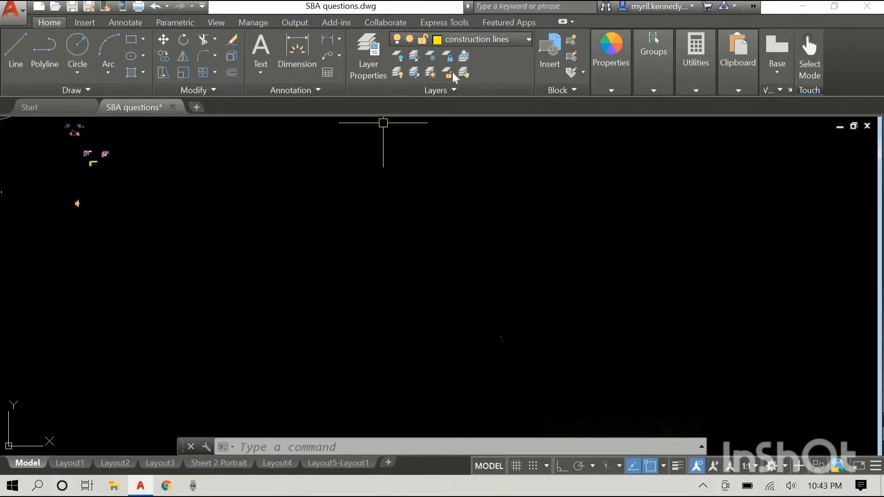
click(488, 35)
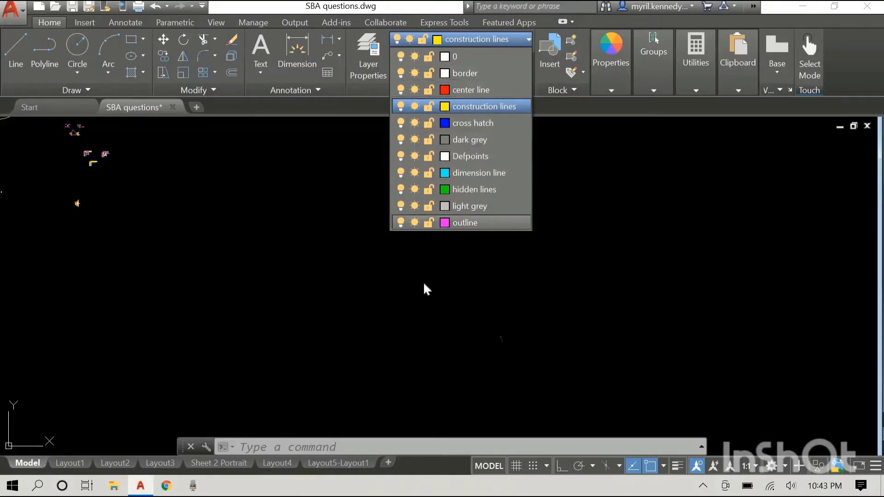
click(329, 207)
click(471, 224)
click(453, 219)
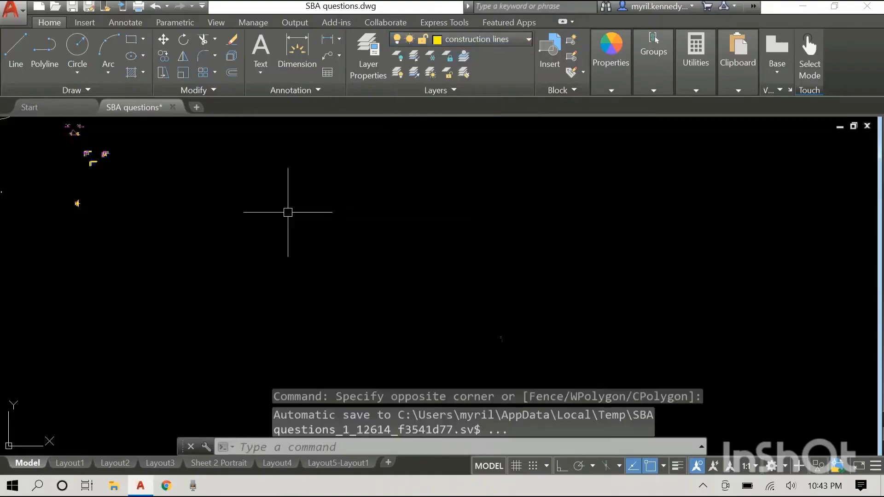
Create a new layer named "colour blind" in the layer properties
click(370, 61)
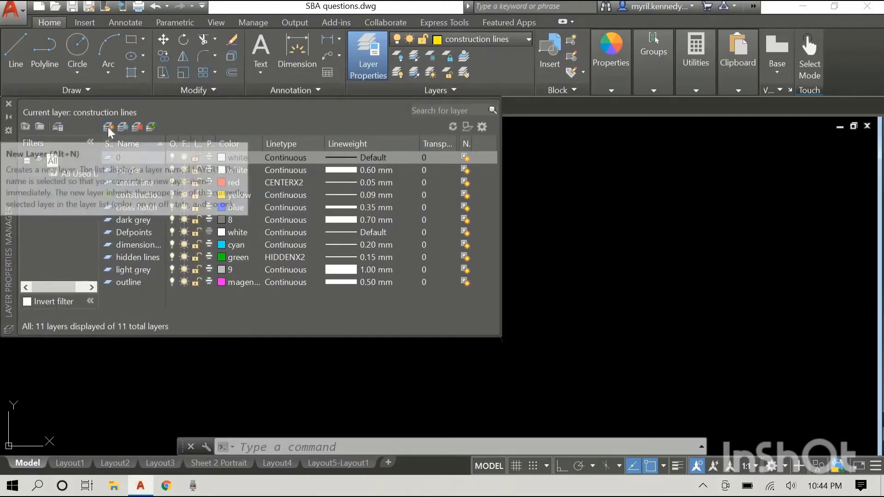
click(108, 127)
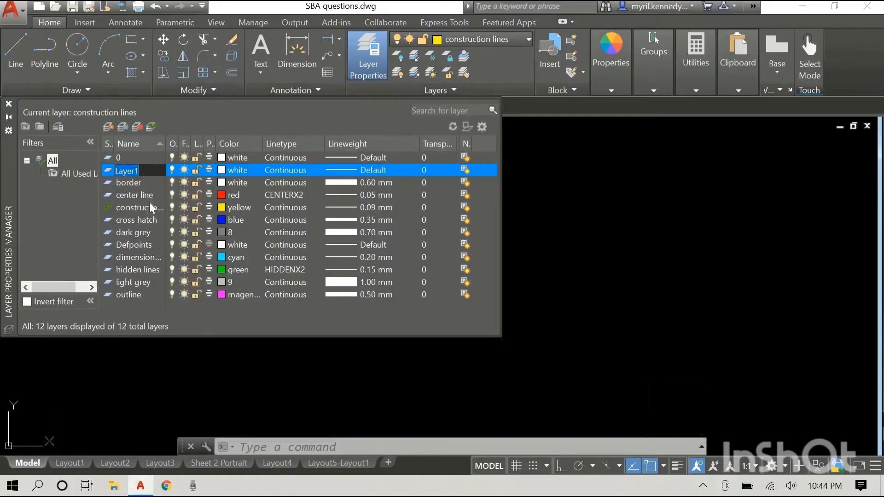
text(colour blind)
key(Return)
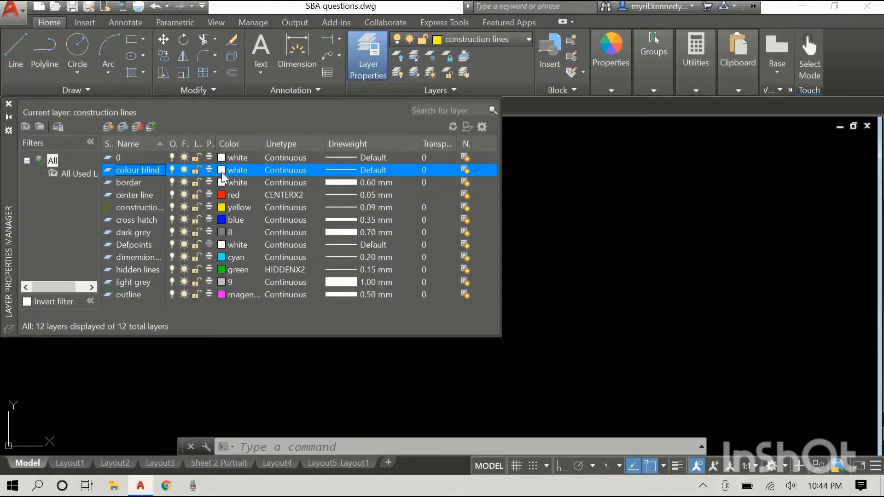
Set the colour of the "colour blind" layer to index colour 214
click(222, 170)
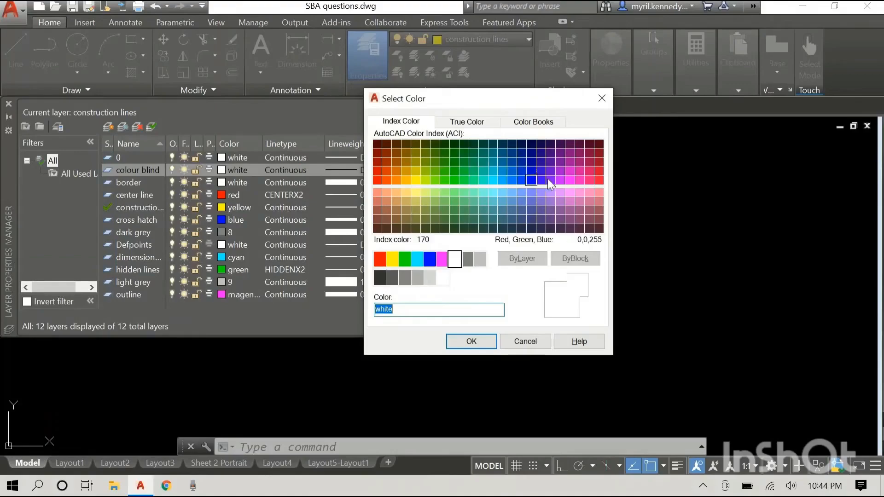
click(569, 162)
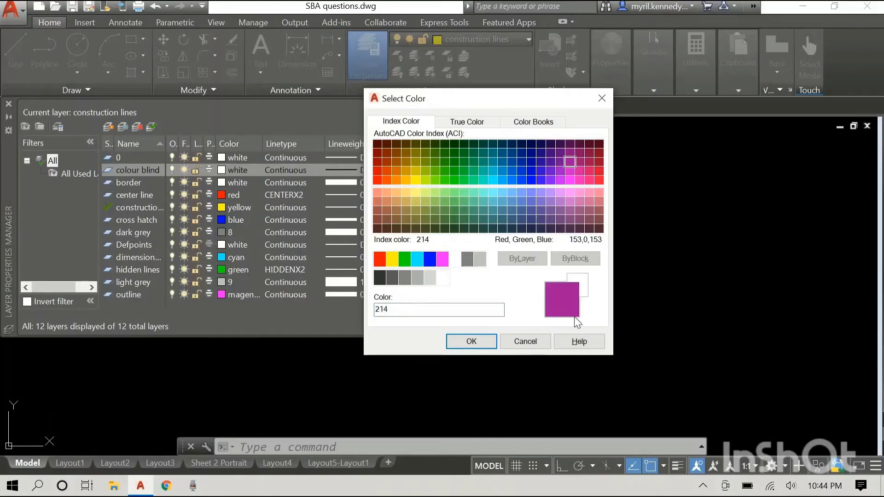
click(474, 339)
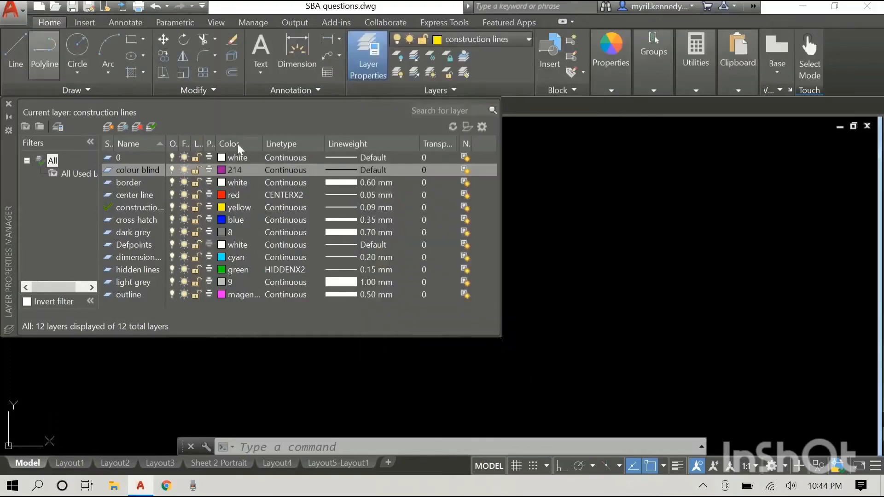
Load the FENCELINE2 (fenceline square) linetype and assign it to the "colour blind" layer
click(282, 170)
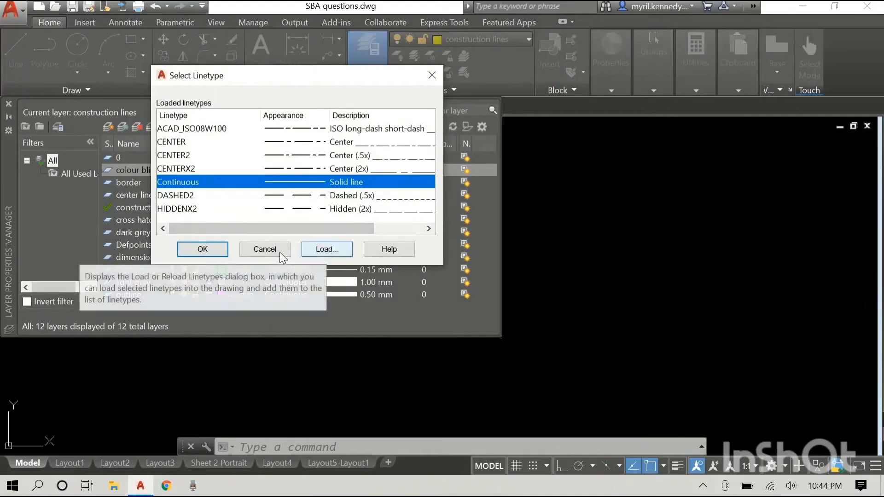
click(323, 249)
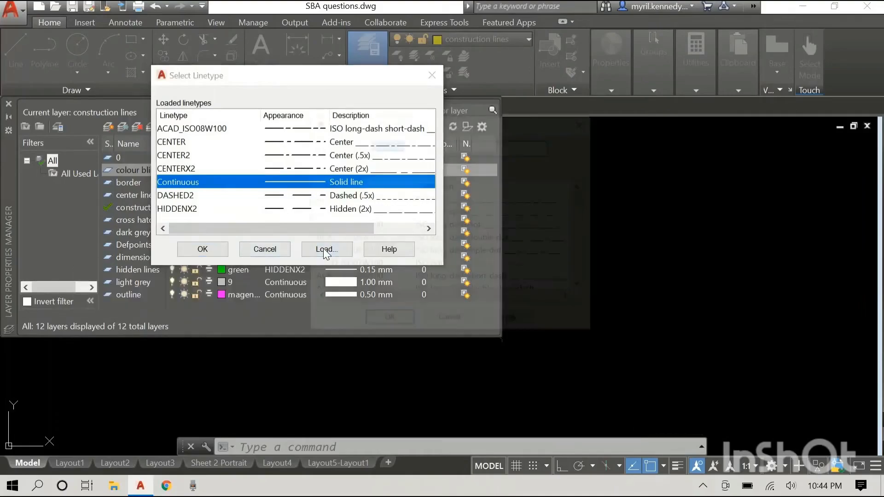
scroll(438, 212, down, 6)
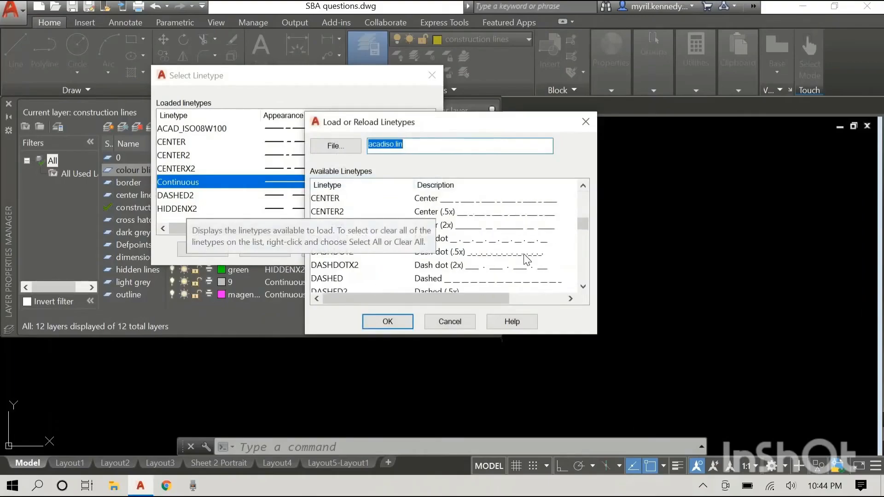
scroll(490, 226, down, 2)
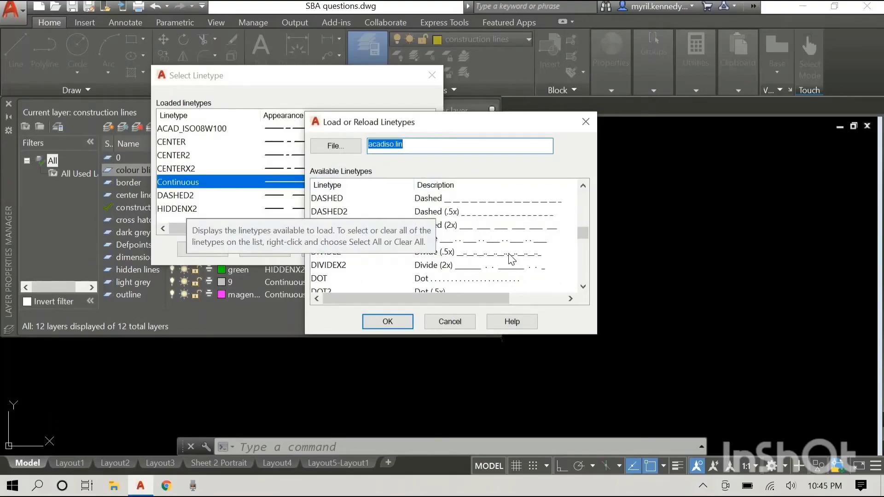
scroll(490, 267, down, 2)
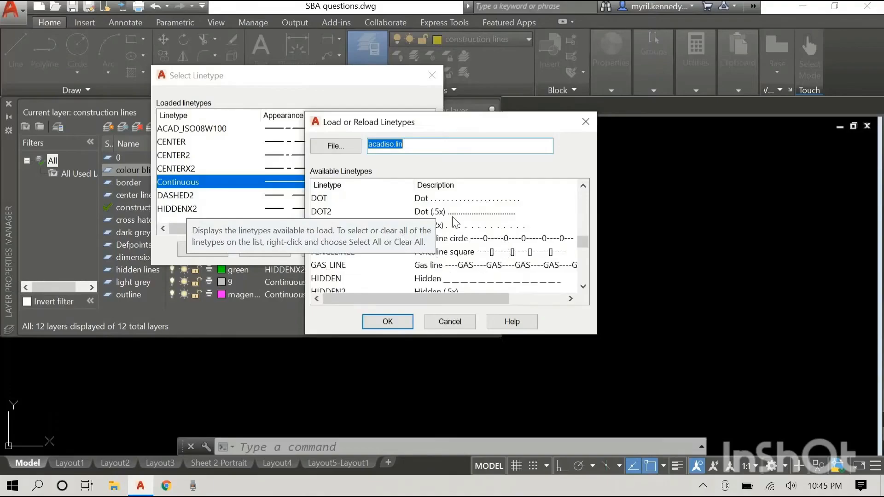
click(530, 251)
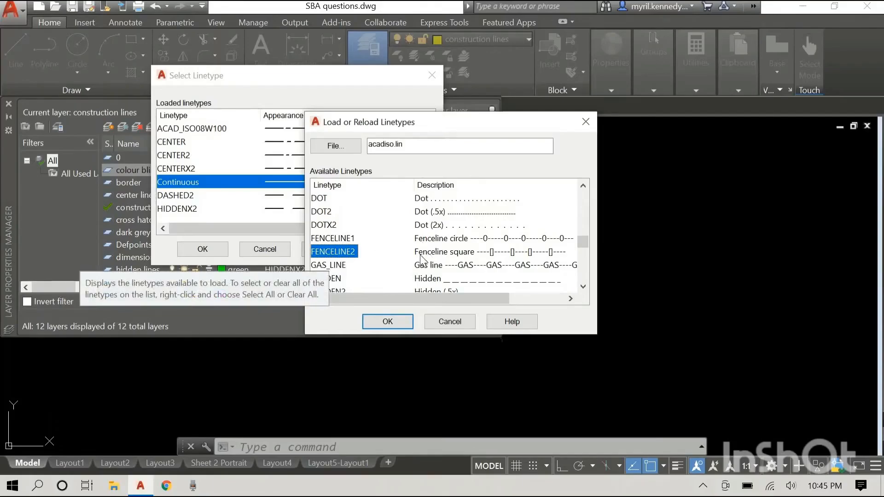
click(376, 322)
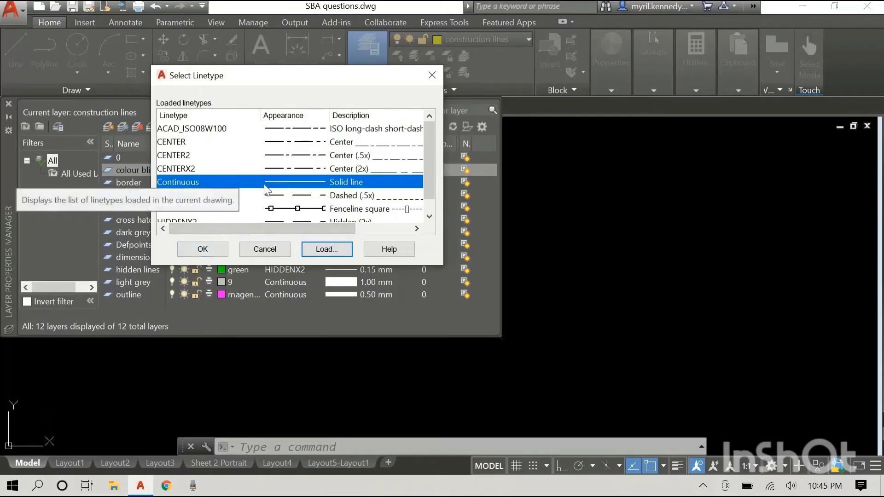
click(278, 211)
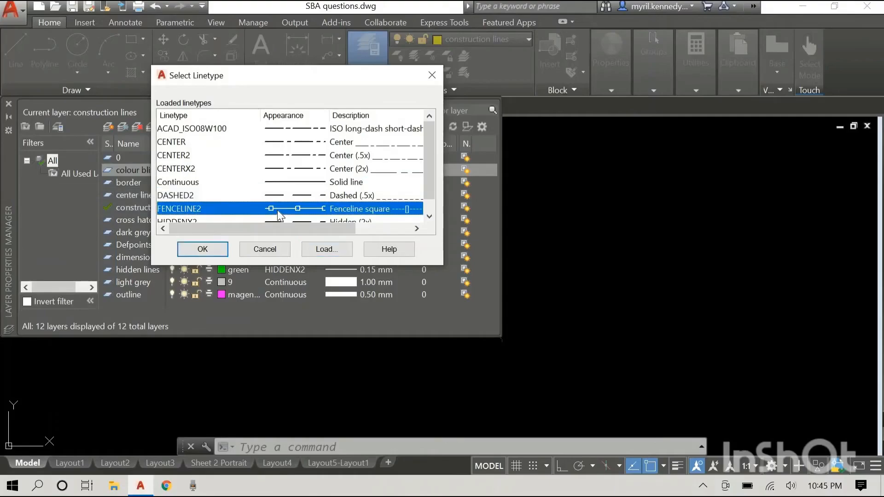
click(203, 249)
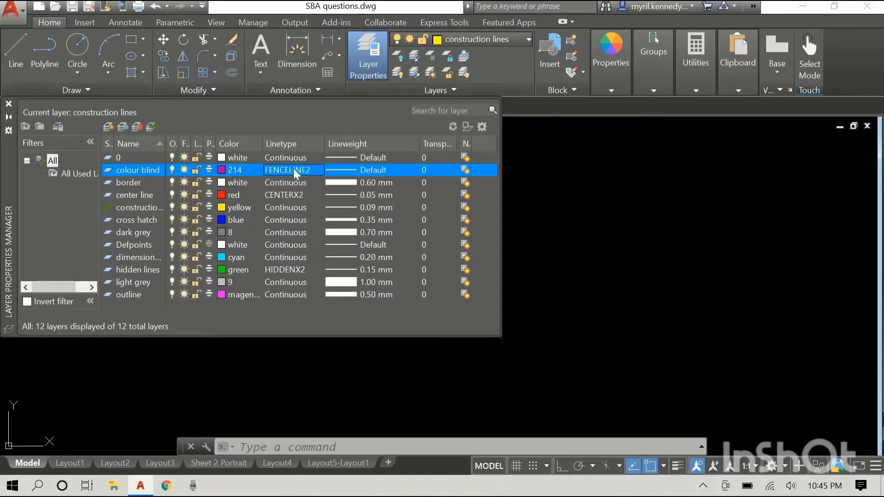
Set the lineweight of the "colour blind" layer to 0.20 mm and close the layer properties
click(344, 169)
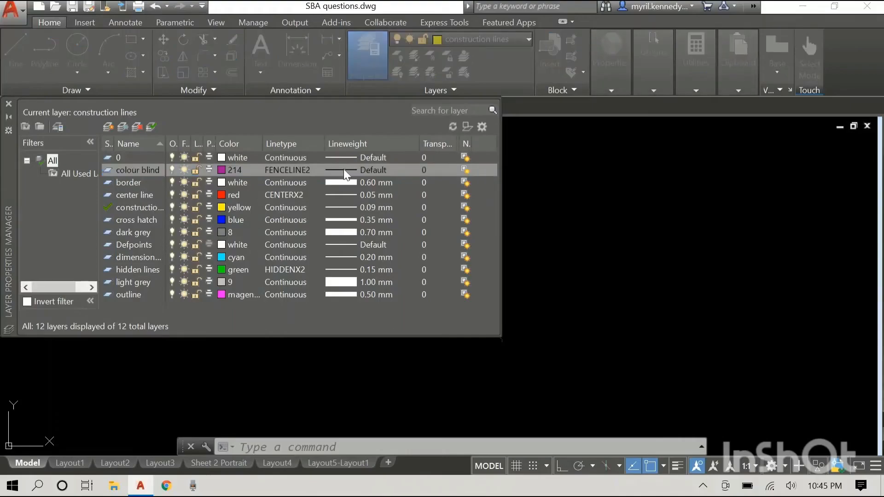
scroll(417, 216, down, 1)
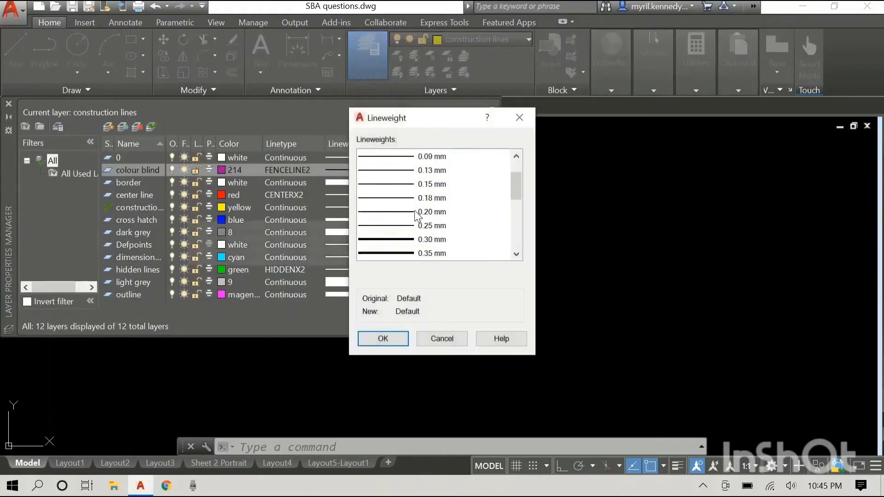
click(417, 212)
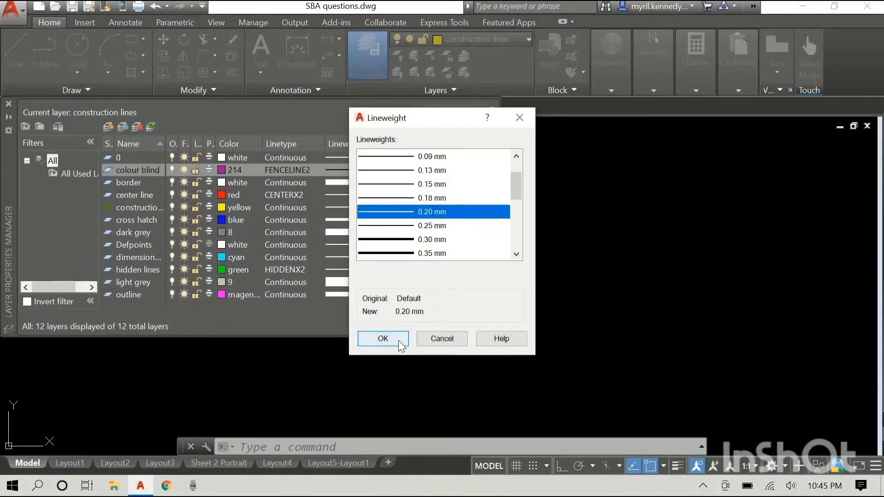
click(383, 339)
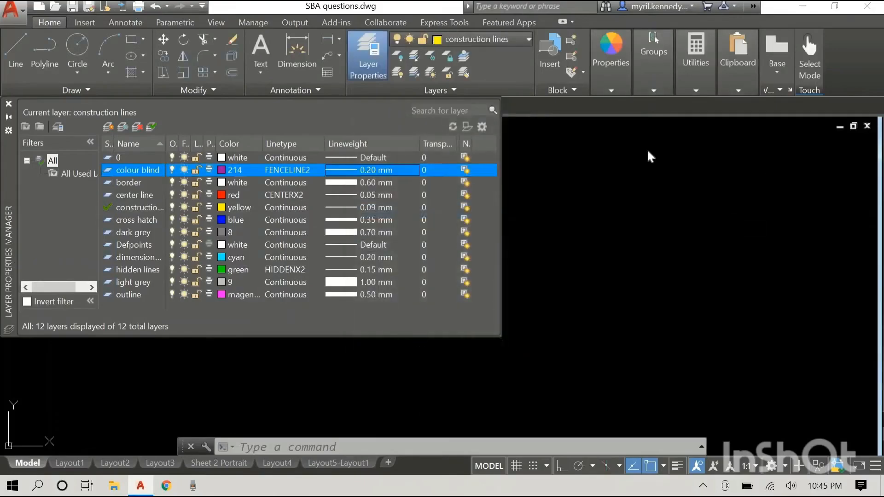
click(9, 103)
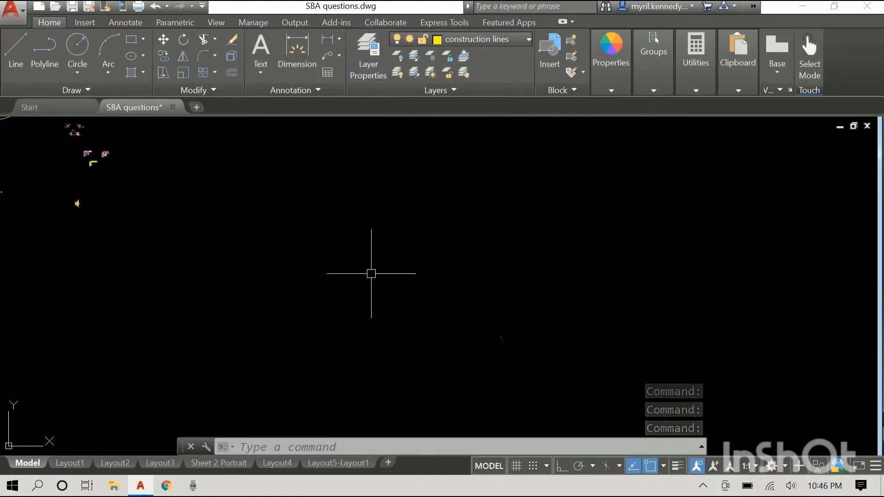
Make the "colour blind" layer current and draw four connected line segments freehand in the empty drawing area
text(line)
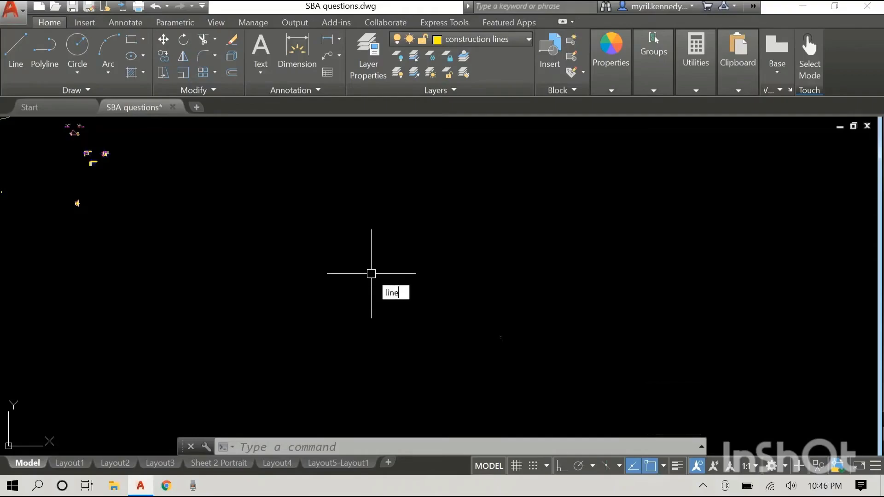
key(Return)
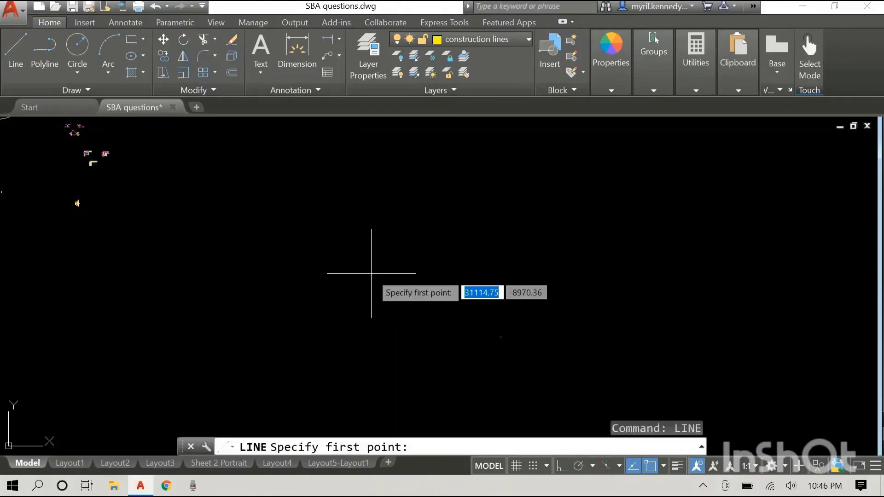
click(485, 38)
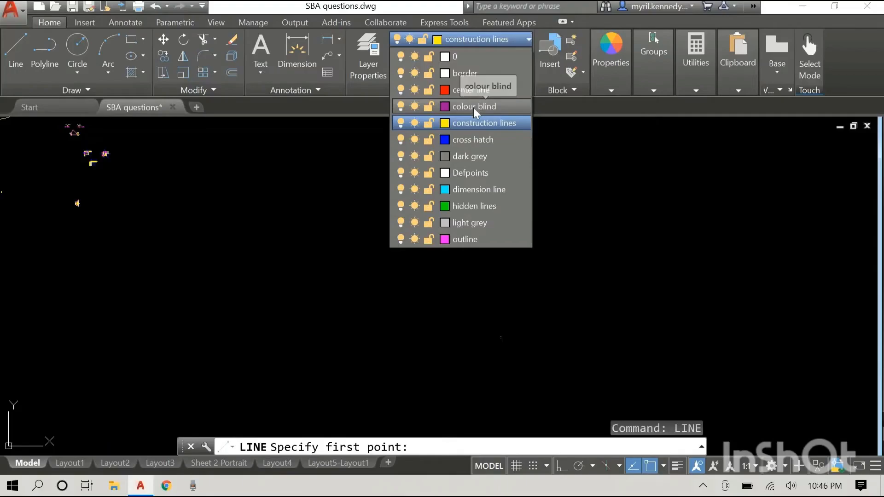
click(473, 108)
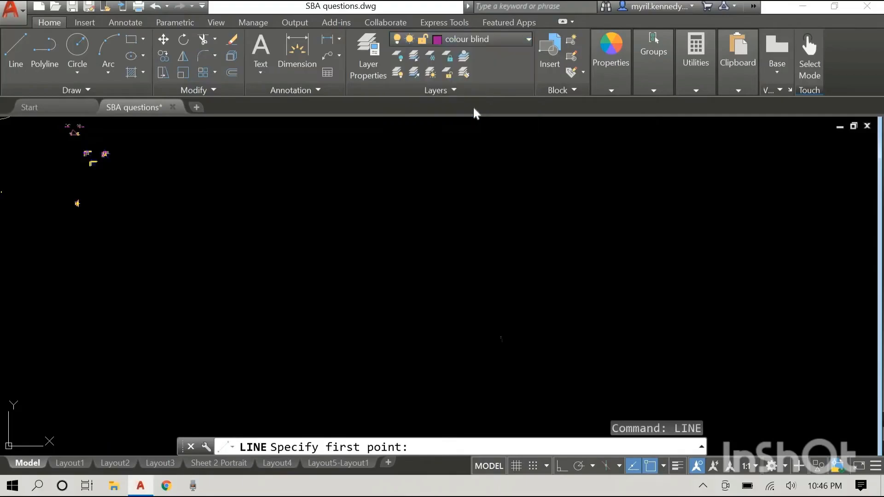
click(243, 272)
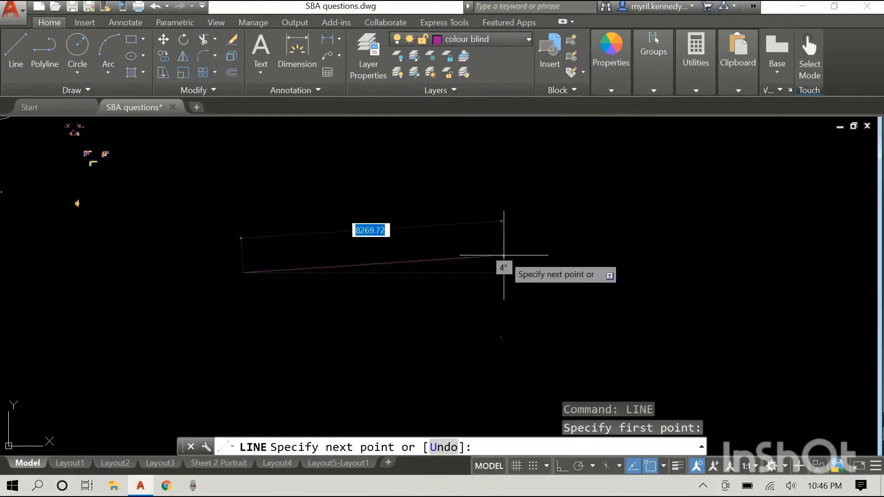
click(513, 250)
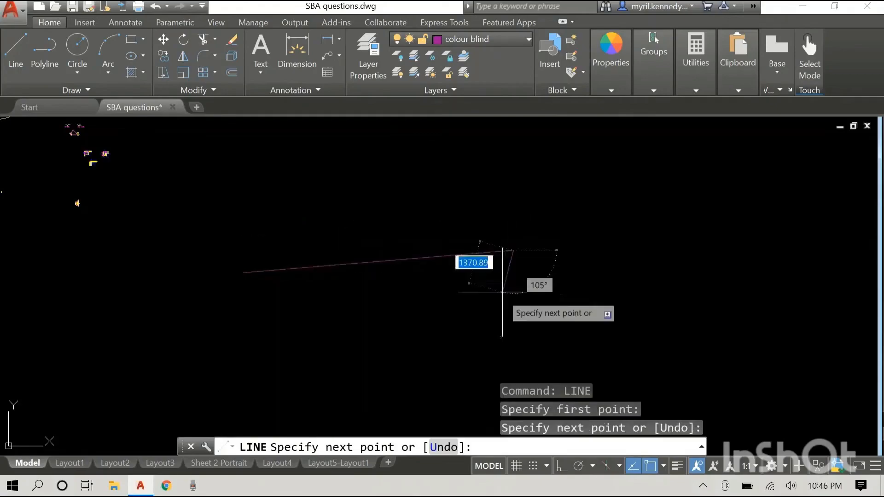
click(468, 353)
click(357, 312)
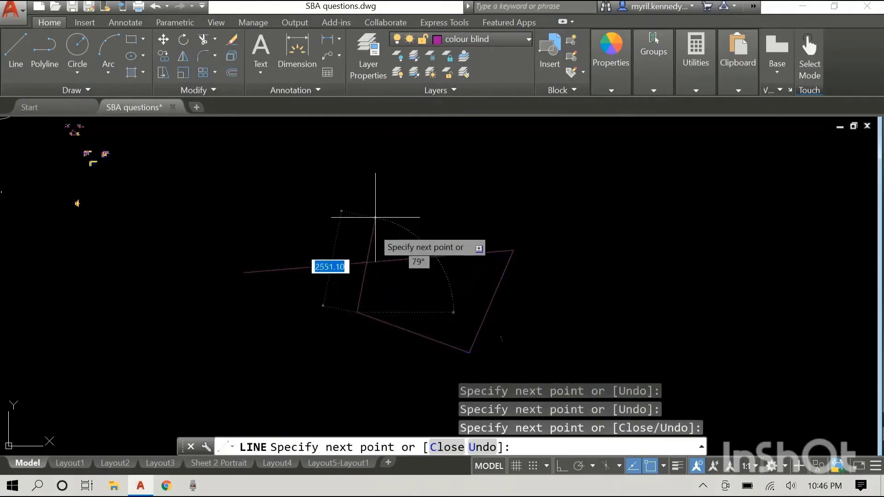
click(376, 182)
right_click(397, 176)
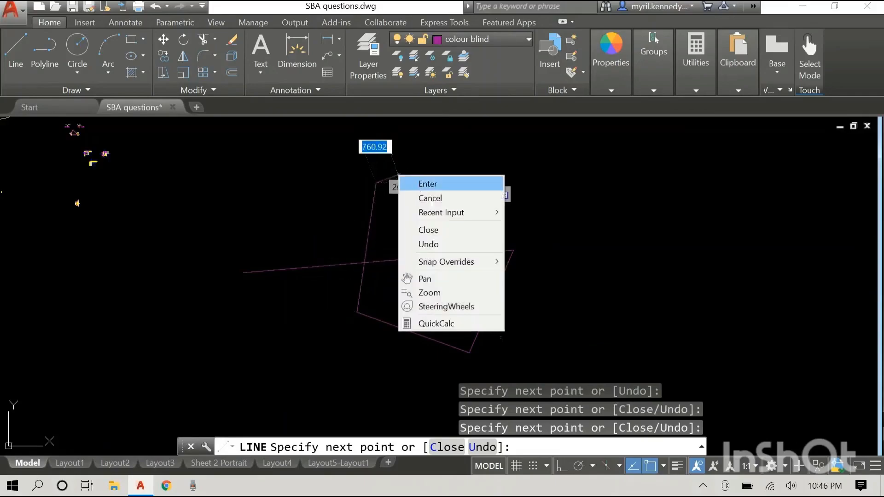
click(421, 184)
Examine the fenceline square pattern up close along the newly drawn lines
scroll(373, 260, up, 2)
scroll(373, 259, up, 6)
scroll(352, 248, up, 2)
scroll(335, 249, up, 2)
middle_drag(441, 221, 882, 129)
scroll(739, 199, up, 2)
scroll(770, 195, up, 4)
mouse_move(660, 231)
middle_down()
mouse_move(623, 147)
mouse_move(588, 153)
middle_up()
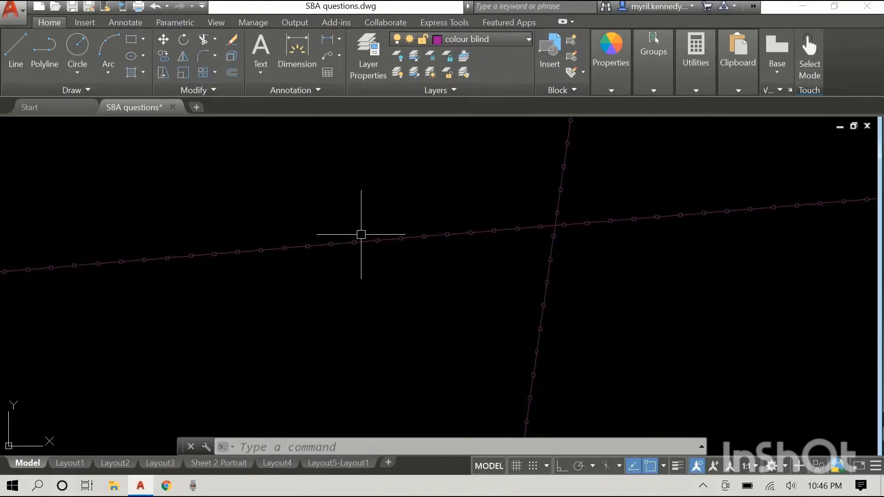
scroll(424, 231, up, 5)
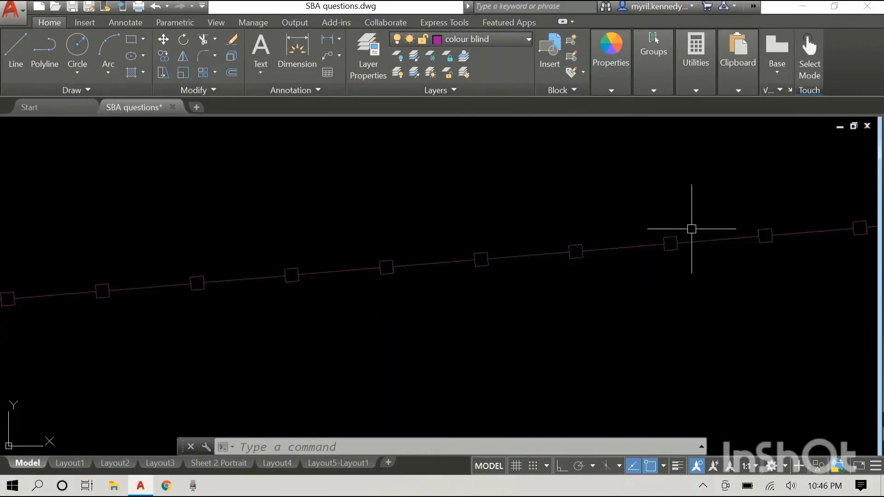
Review the "colour blind" layer's entry in the layer list and its settings in the layer properties
click(507, 42)
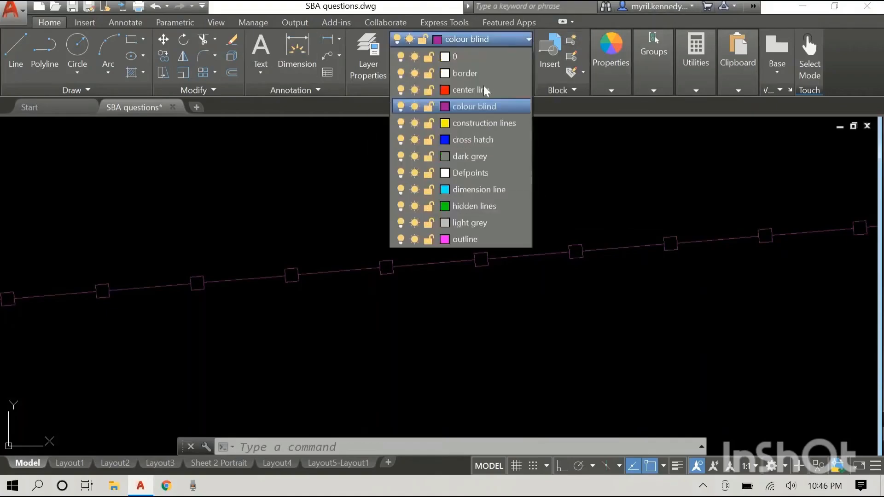
click(581, 171)
click(436, 180)
click(158, 126)
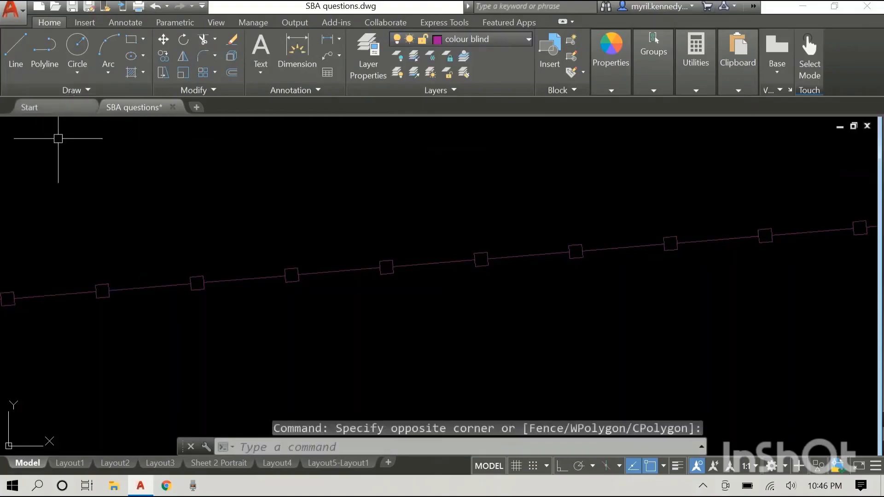
click(358, 61)
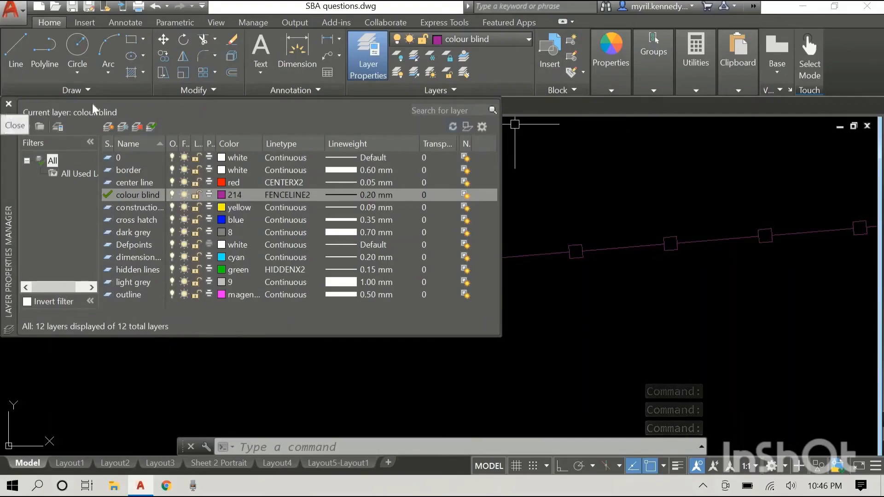
click(8, 104)
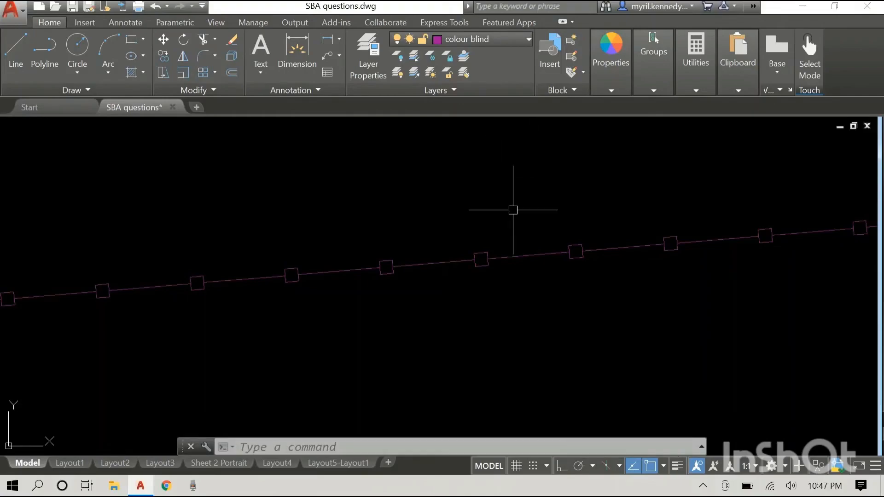
Turn on lineweight display and check the thickness of the fence lines at different magnifications
click(678, 467)
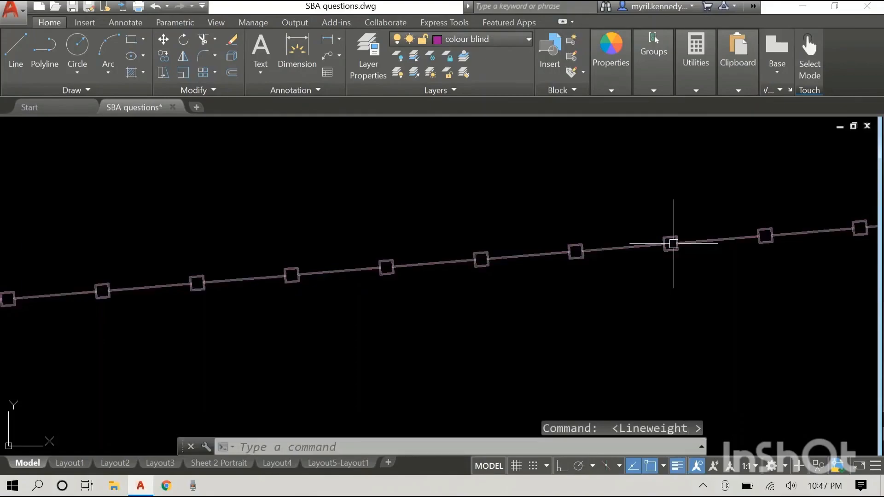
scroll(597, 246, up, 2)
scroll(612, 233, up, 3)
scroll(612, 233, down, 8)
scroll(576, 245, down, 5)
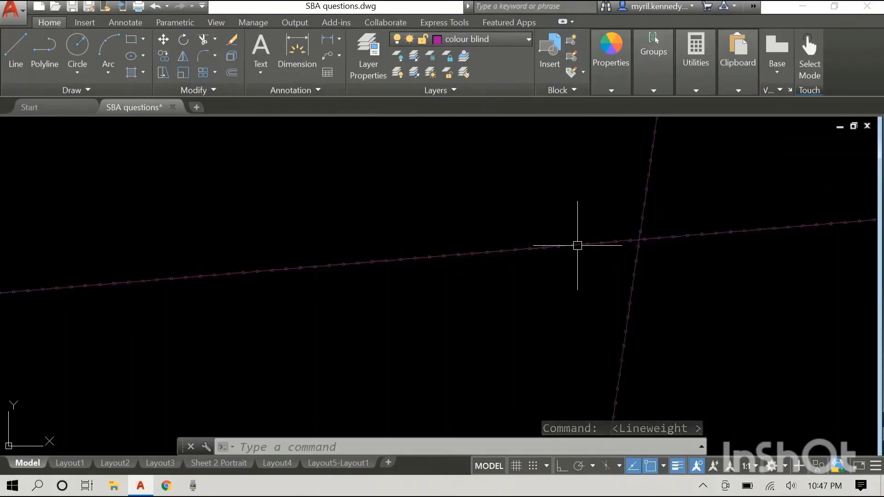
scroll(580, 243, down, 4)
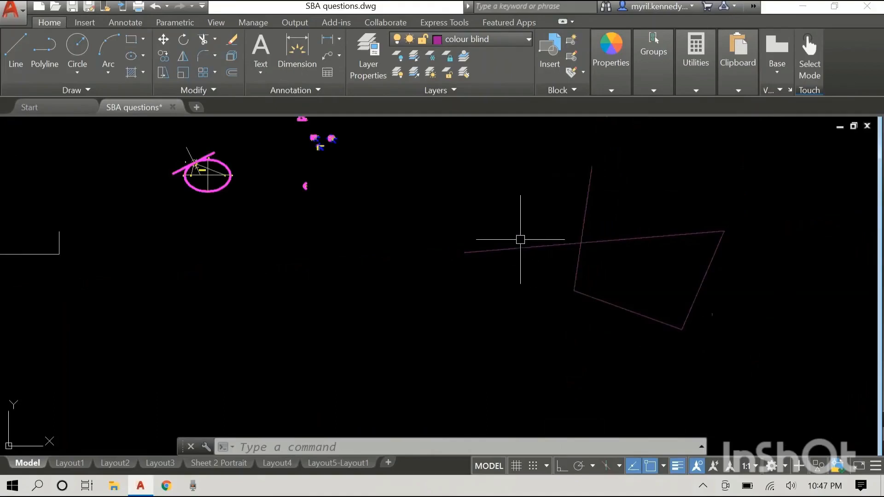
scroll(517, 241, up, 5)
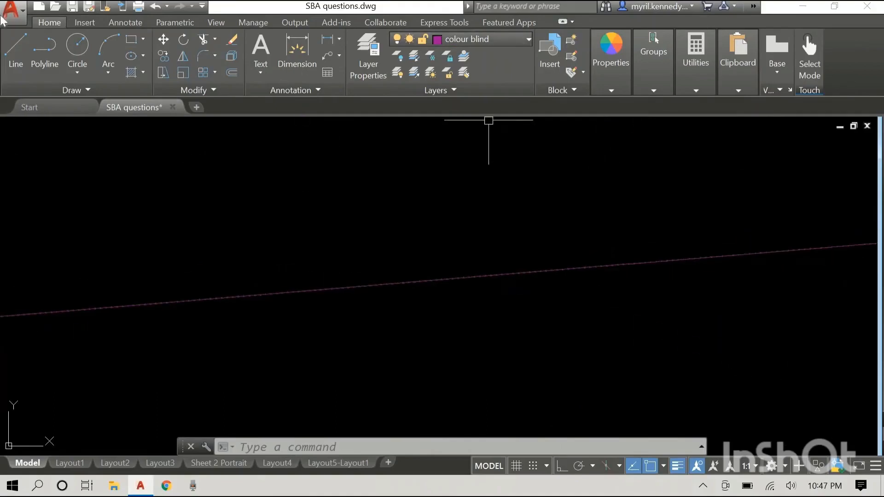
Set the lineweight of the "colour blind" layer to 0.70 mm and close the layer properties
click(360, 67)
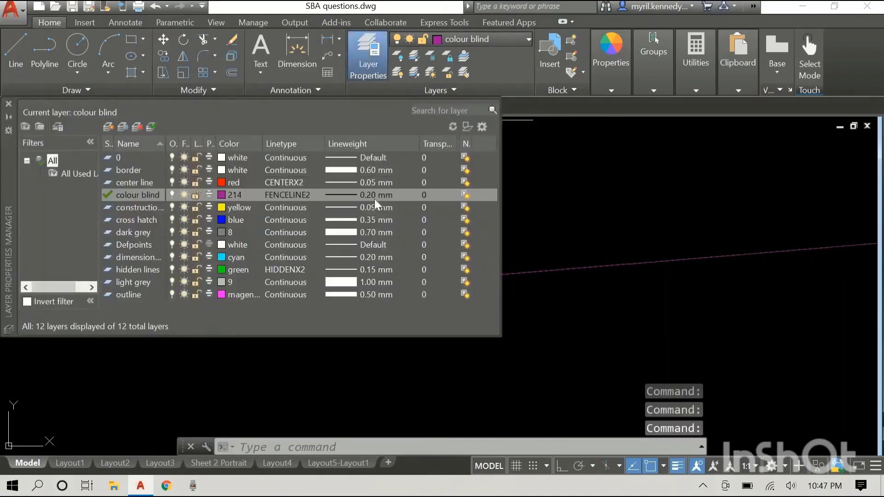
click(350, 199)
scroll(412, 205, down, 3)
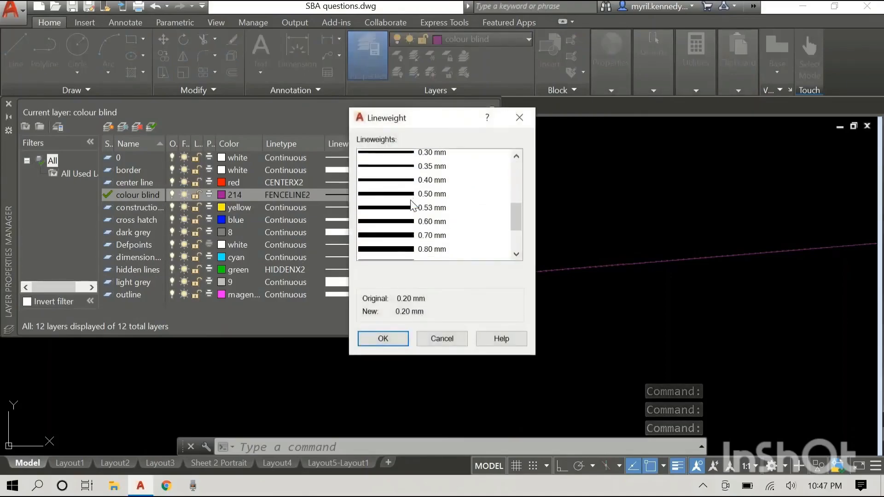
click(398, 199)
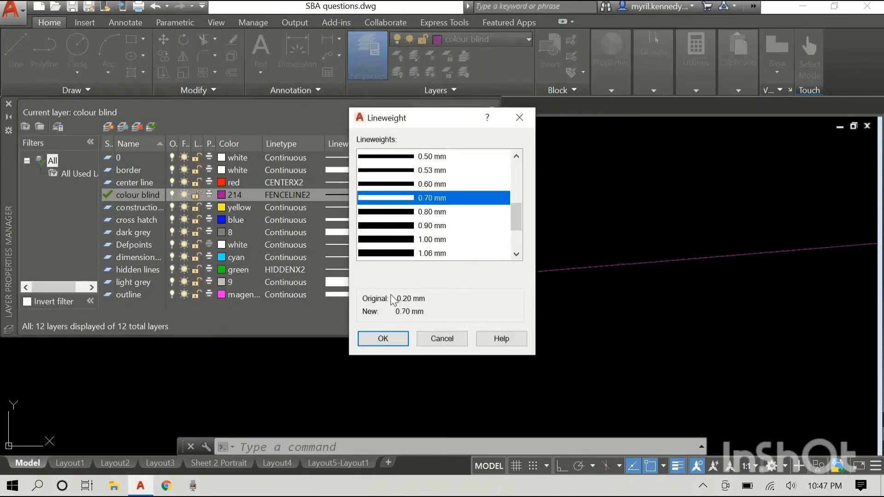
click(384, 339)
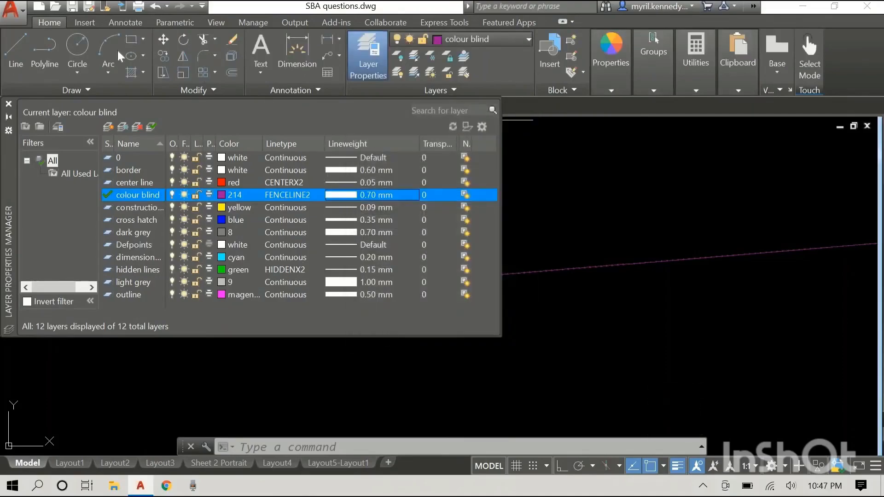
click(8, 104)
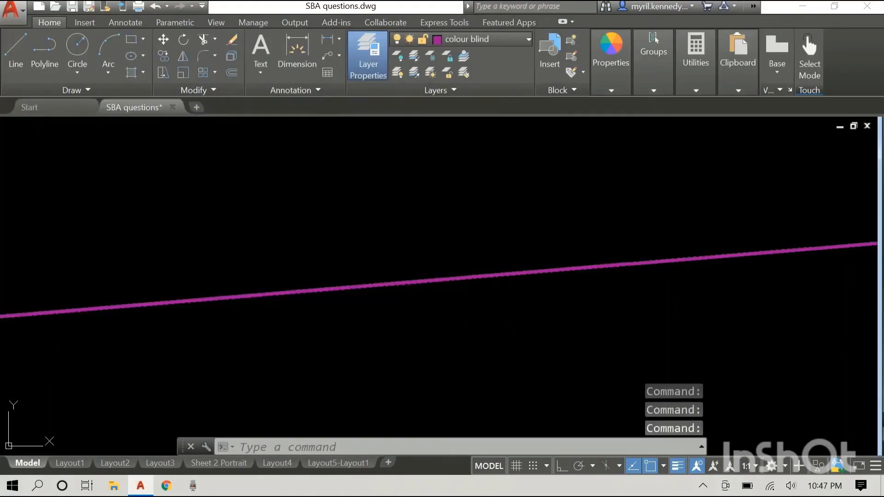
Inspect the fence line's thickness and compare it with lineweight display off and on
scroll(538, 276, up, 5)
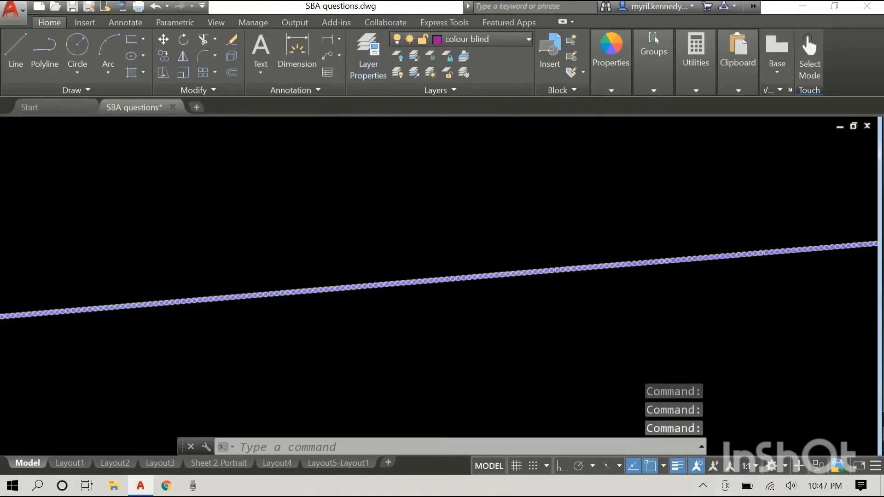
scroll(549, 238, down, 5)
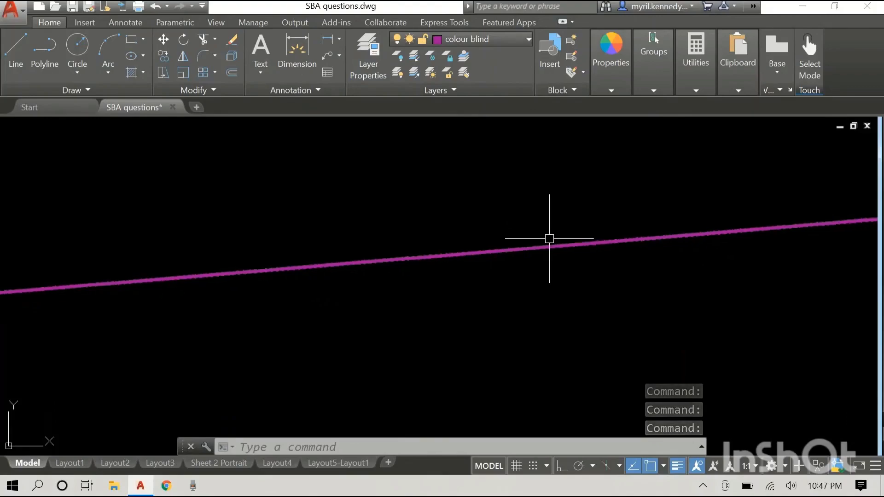
scroll(560, 245, up, 7)
scroll(560, 246, up, 2)
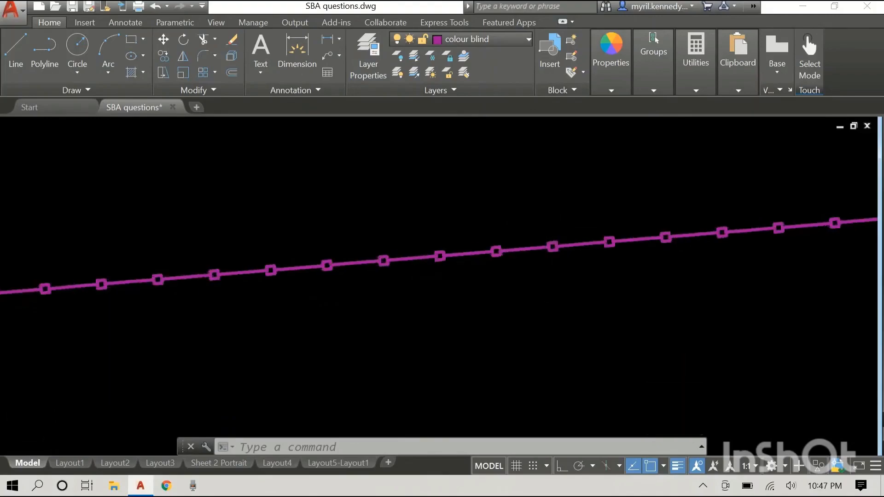
scroll(551, 246, up, 2)
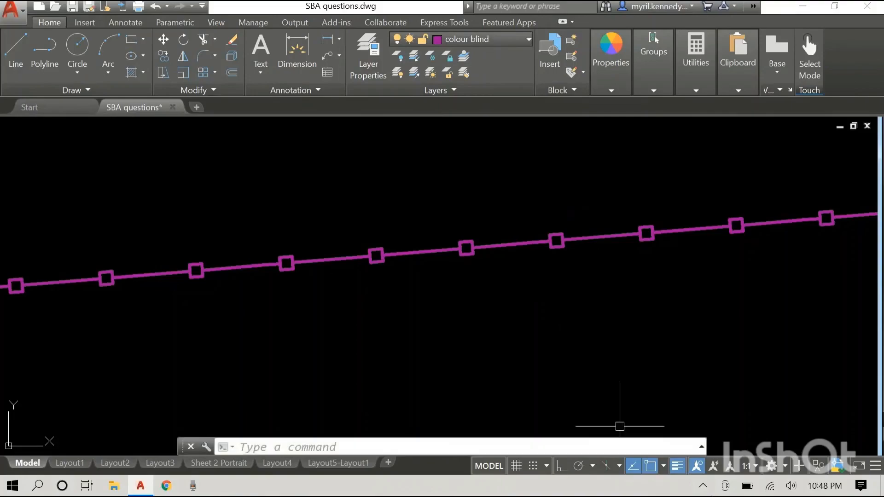
click(677, 466)
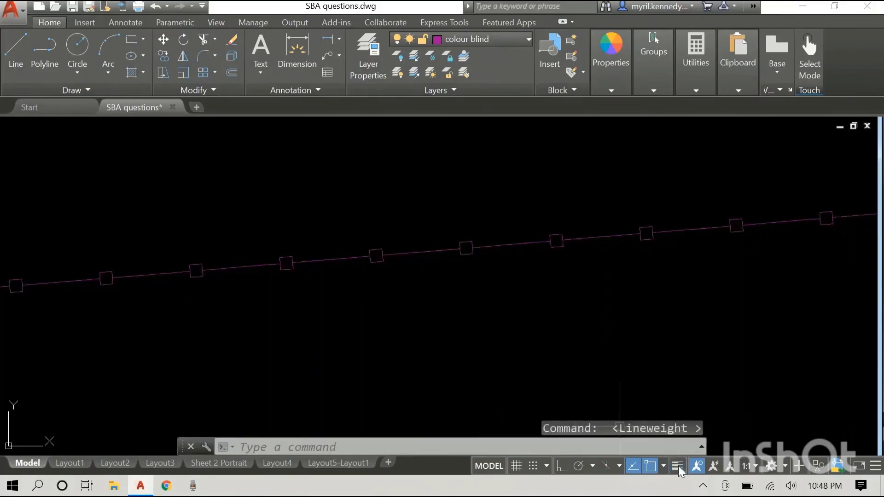
click(678, 467)
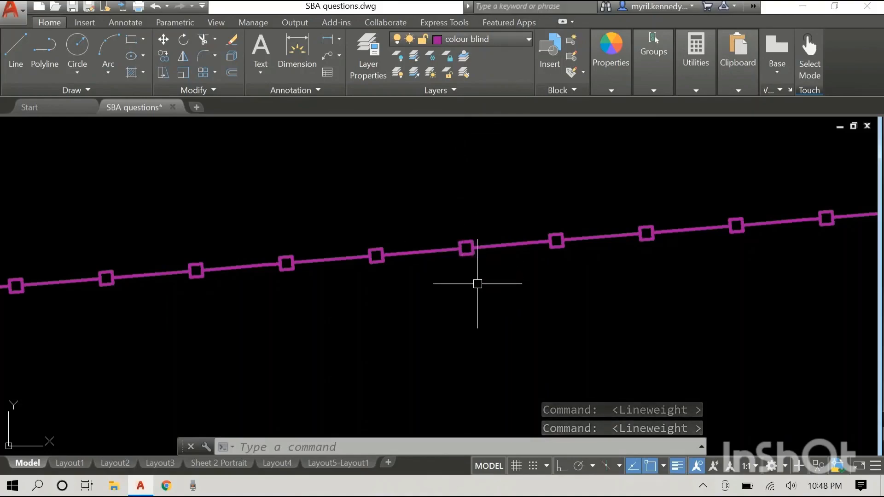
click(471, 42)
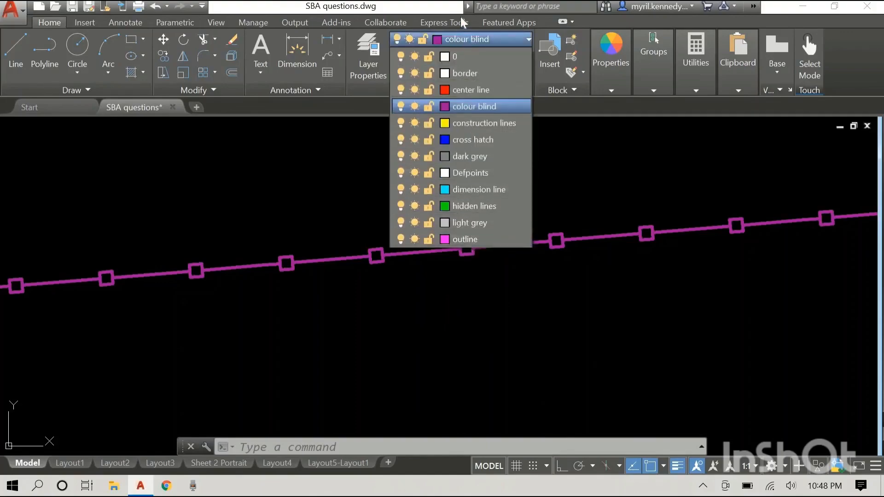
click(463, 41)
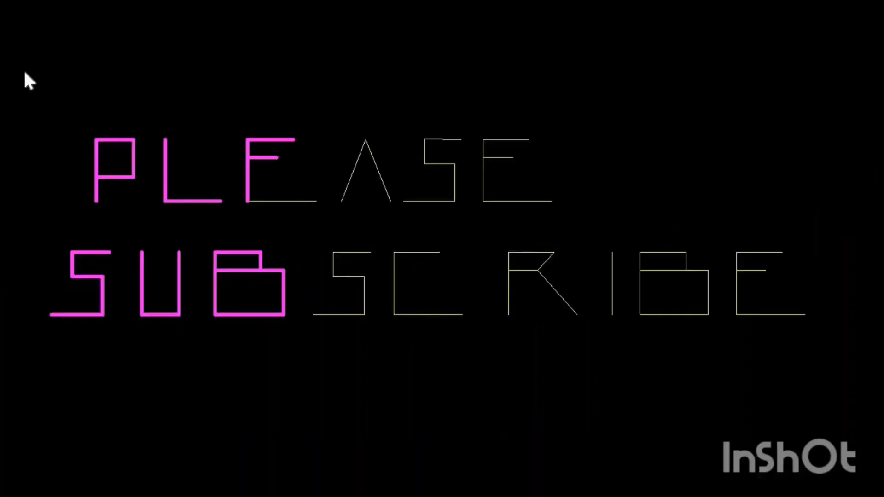
click(25, 68)
click(835, 364)
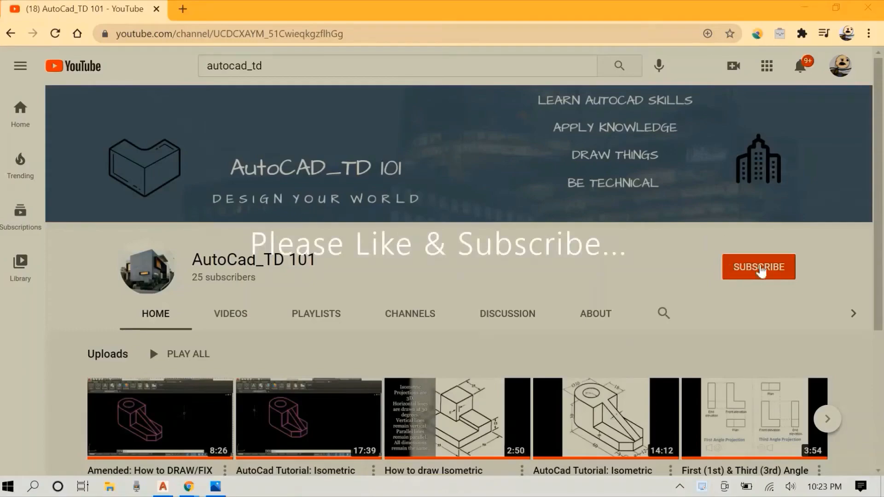
Subscribe to the AutoCad_TD 101 channel on YouTube and set its notifications to All
click(751, 276)
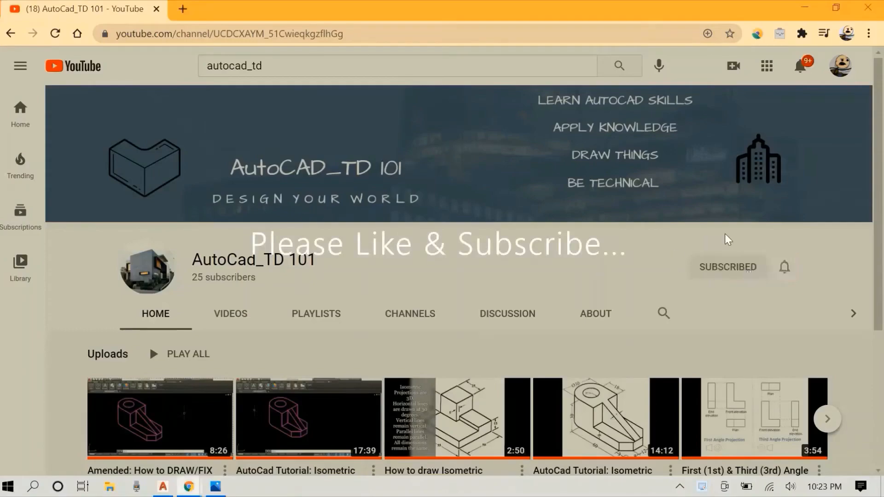
click(784, 269)
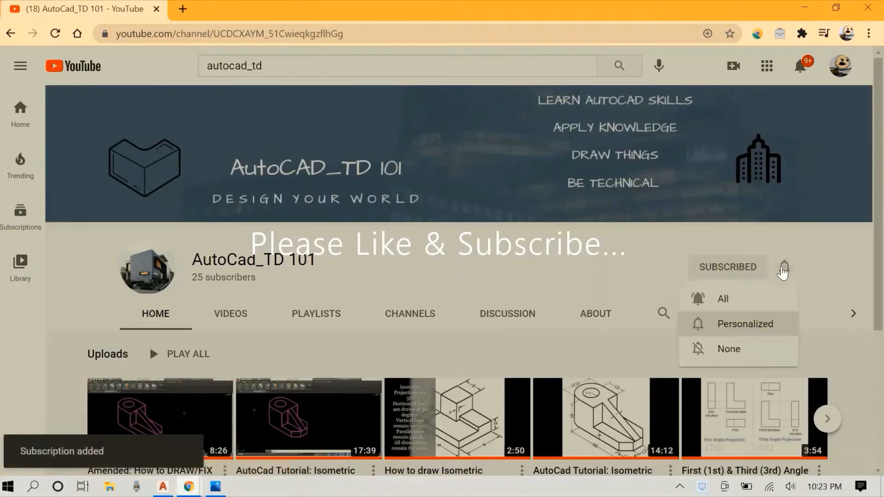
click(733, 299)
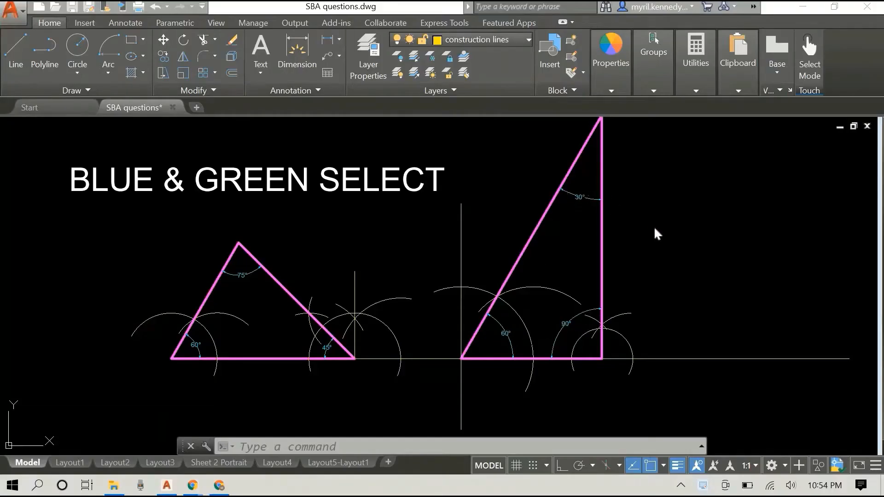
Delete the vertical construction line at the 60° corner of the larger triangle
middle_drag(701, 227, 595, 225)
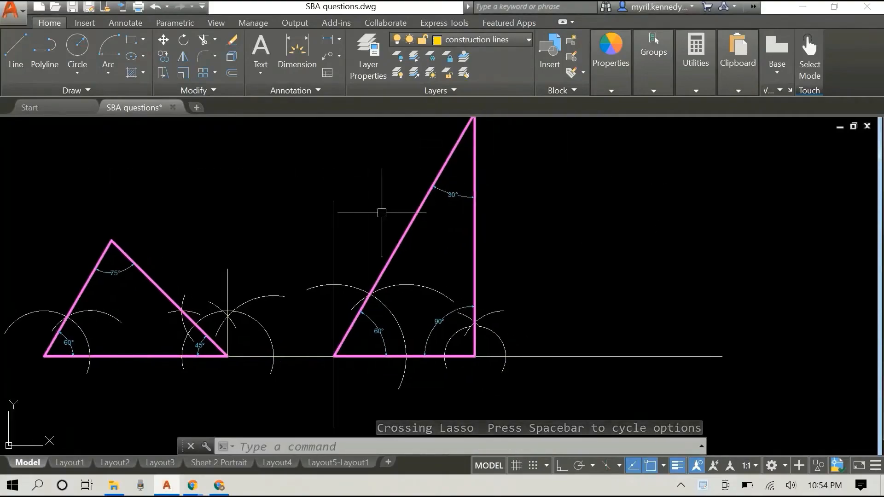
click(335, 231)
key(Delete)
Draw a vertical line with Ortho mode beside the larger triangle, running down towards the horizontal construction line
text(l)
key(Return)
click(570, 177)
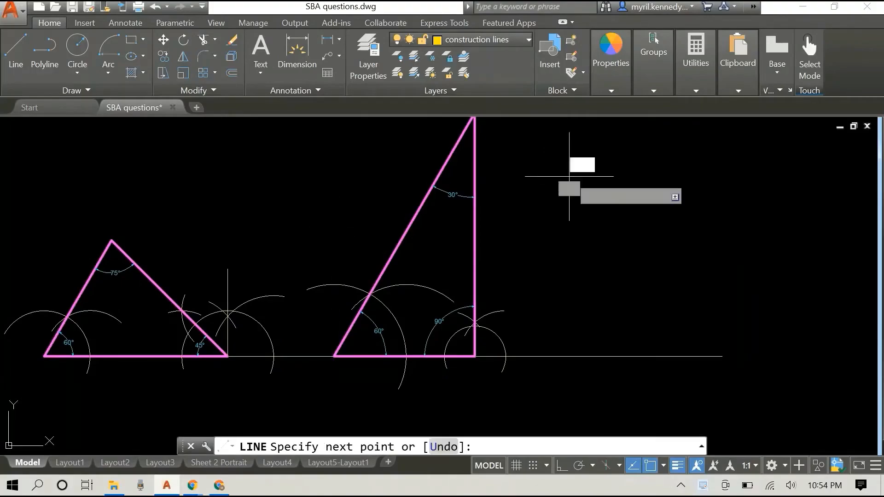
middle_drag(572, 367, 575, 339)
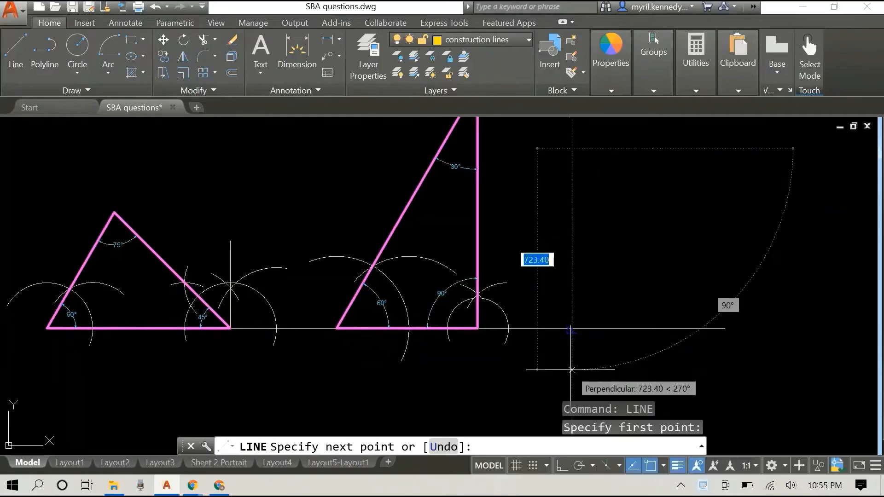
key(F8)
middle_drag(572, 327, 565, 279)
right_click(651, 253)
click(653, 259)
scroll(647, 250, down, 2)
middle_drag(648, 250, 592, 256)
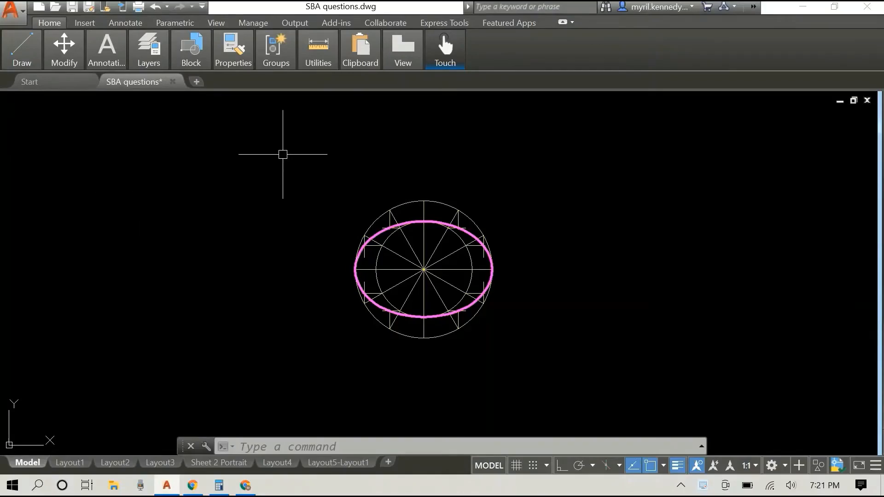
Select the whole ellipse construction with a window lasso and again with a crossing lasso, clearing each selection
mouse_move(270, 143)
mouse_down()
mouse_move(290, 131)
mouse_move(500, 195)
mouse_move(551, 239)
mouse_move(558, 310)
mouse_move(534, 368)
mouse_move(480, 395)
mouse_move(379, 396)
mouse_move(318, 366)
mouse_move(272, 285)
mouse_up()
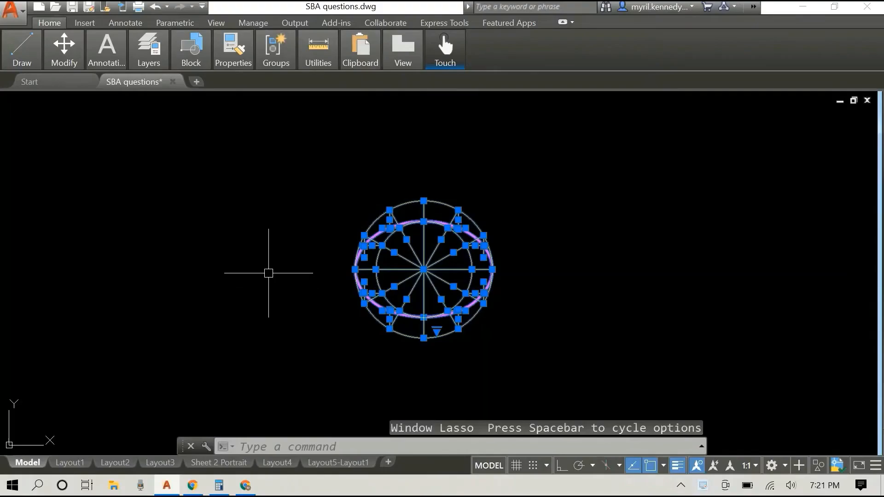
key(Escape)
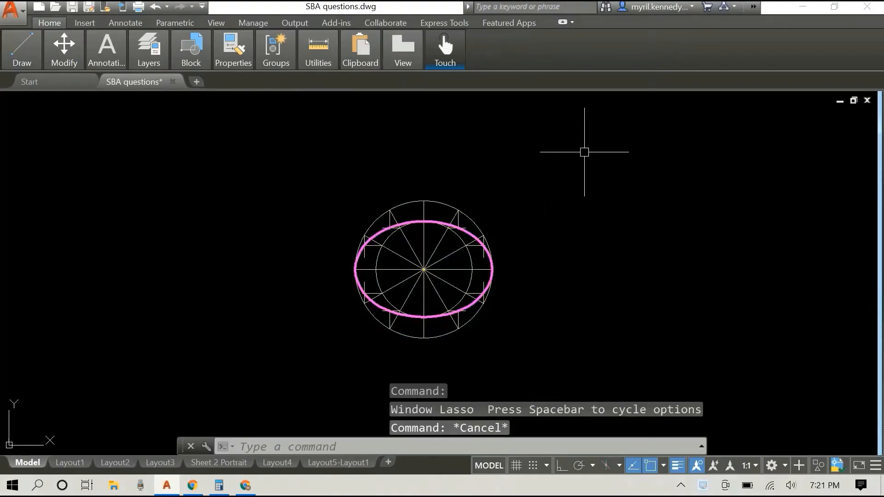
mouse_move(612, 142)
mouse_down()
mouse_move(474, 115)
mouse_move(372, 141)
mouse_move(338, 161)
mouse_move(332, 203)
mouse_move(340, 250)
mouse_move(355, 301)
mouse_move(386, 349)
mouse_move(438, 376)
mouse_move(493, 361)
mouse_move(546, 371)
mouse_up()
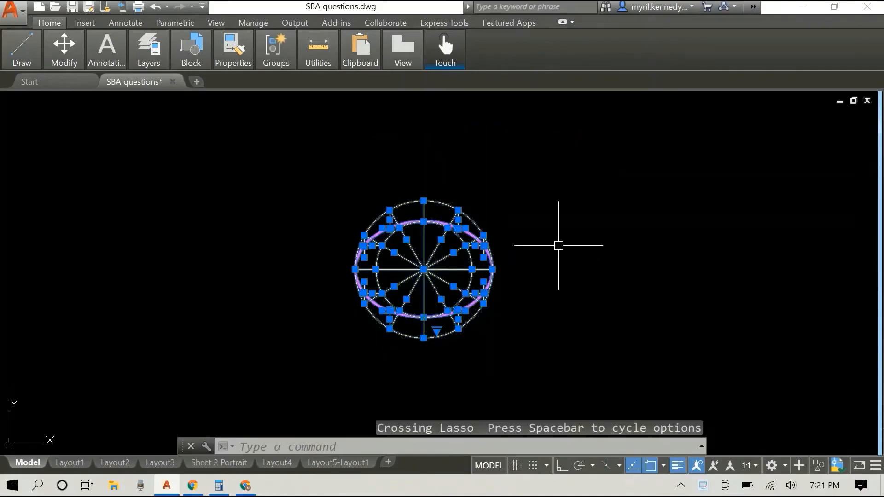
key(Escape)
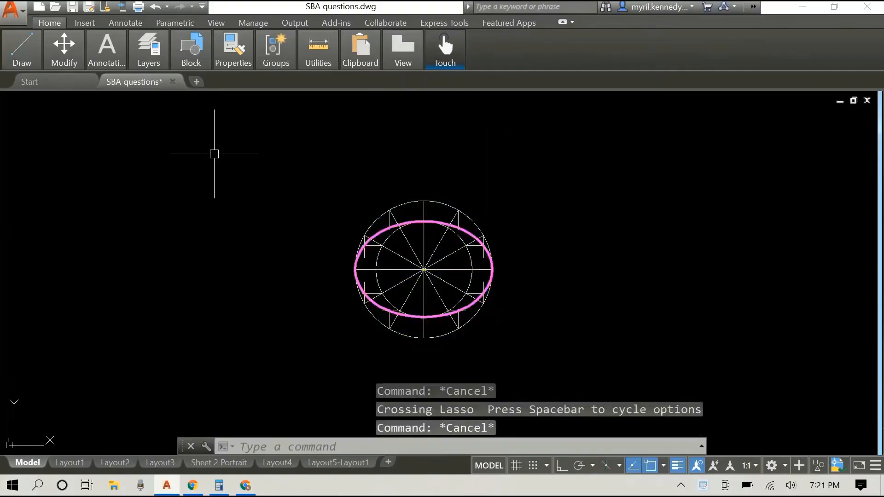
Lasso only part of the ellipse construction, first in window mode and again in crossing mode, clearing each selection
mouse_move(214, 149)
mouse_down()
mouse_move(322, 197)
mouse_move(437, 298)
mouse_move(440, 329)
mouse_move(417, 368)
mouse_move(372, 378)
mouse_move(325, 365)
mouse_up()
drag(320, 360, 320, 360)
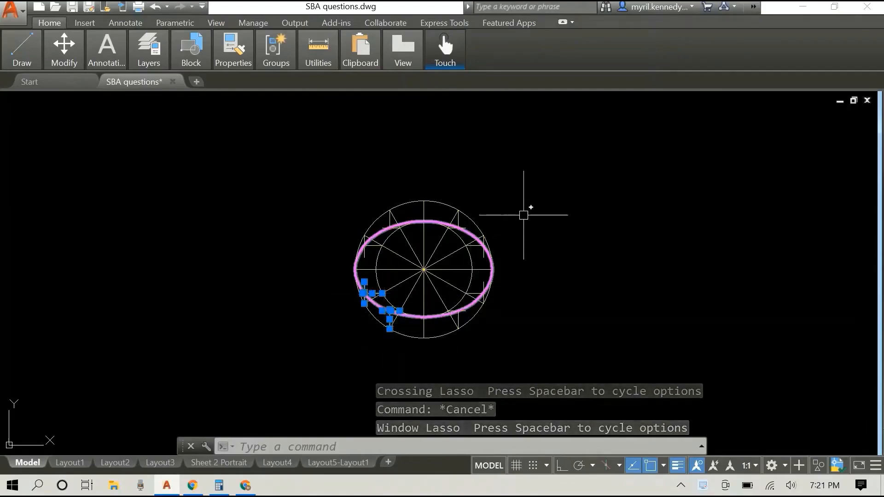
key(Escape)
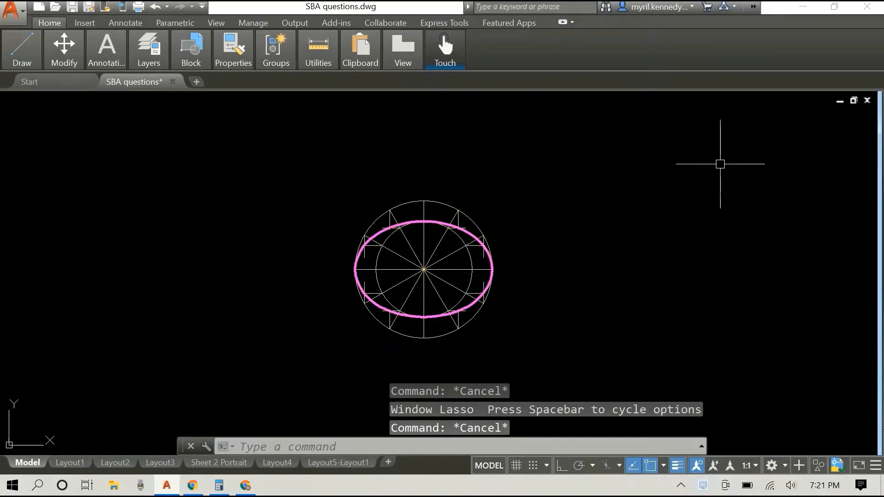
mouse_move(623, 161)
mouse_down()
mouse_move(626, 152)
mouse_move(438, 161)
mouse_move(405, 189)
mouse_move(397, 302)
mouse_move(426, 351)
mouse_move(528, 354)
mouse_move(562, 338)
mouse_move(555, 348)
mouse_up()
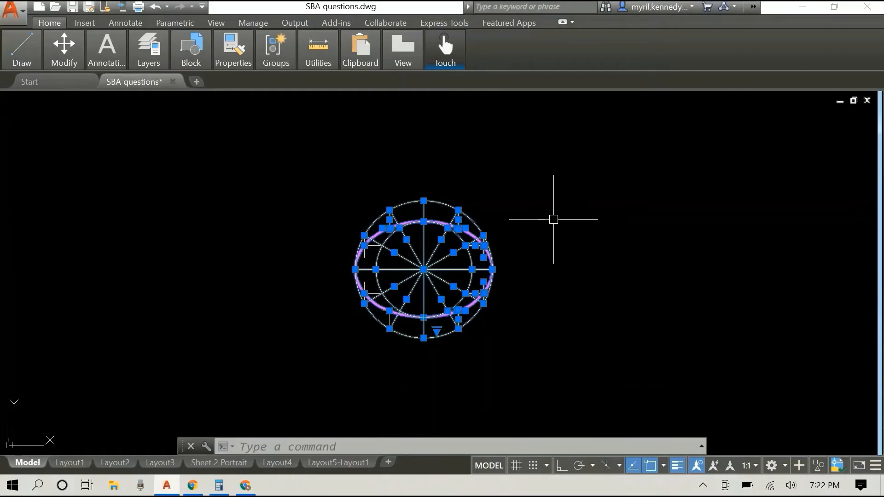
key(Escape)
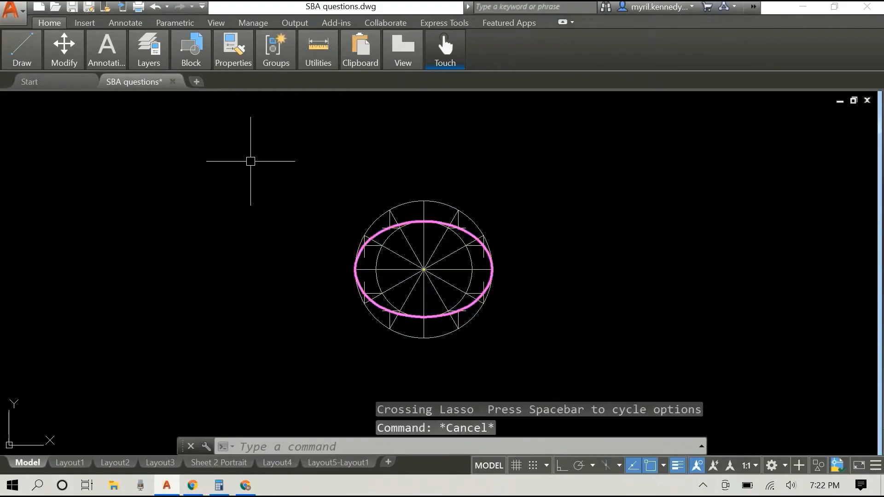
Select the whole ellipse construction with a rectangular window and again only its left half, clearing each selection
click(251, 161)
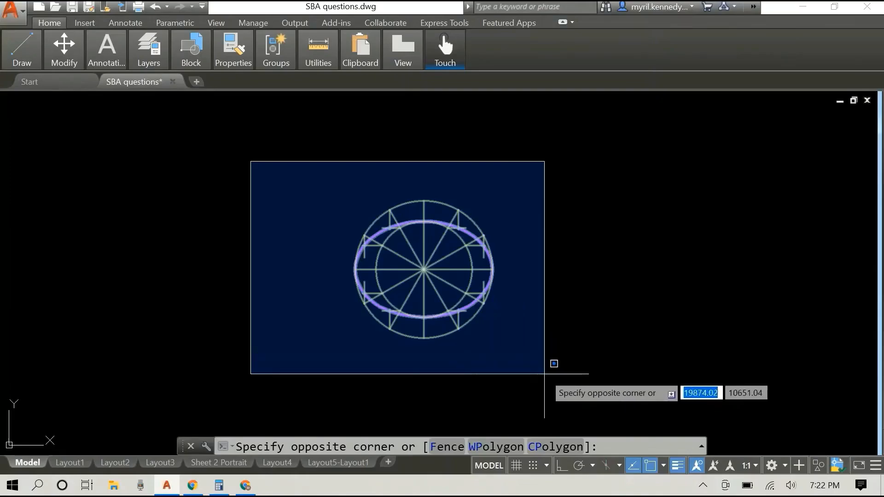
click(544, 374)
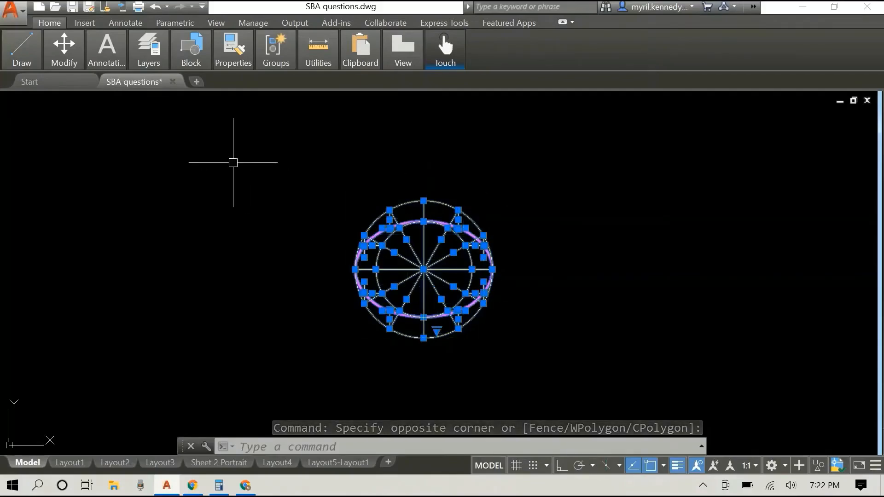
key(Escape)
click(218, 145)
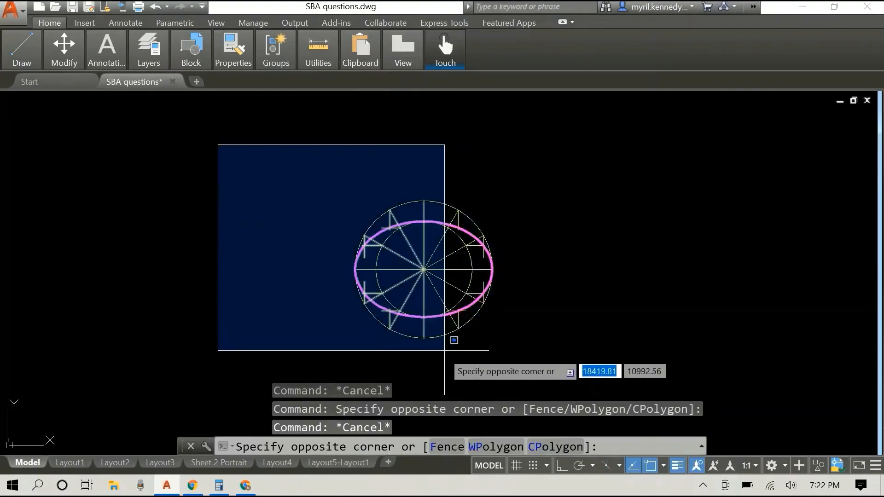
click(442, 356)
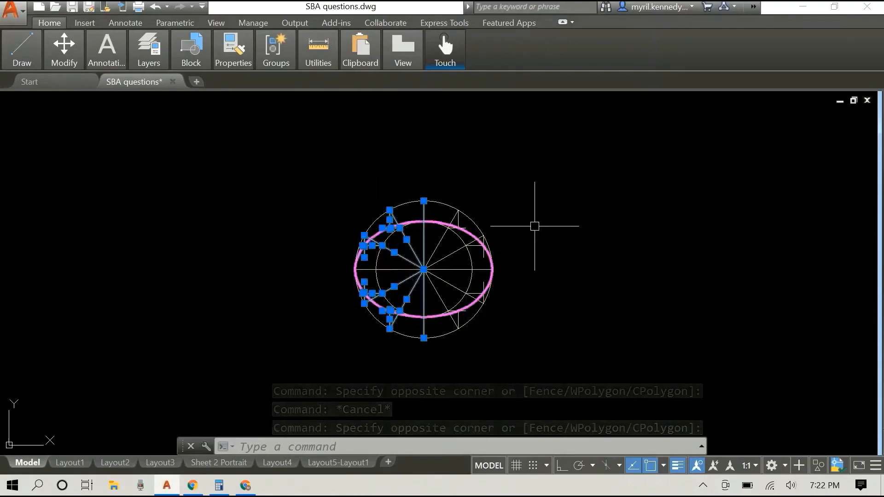
key(Escape)
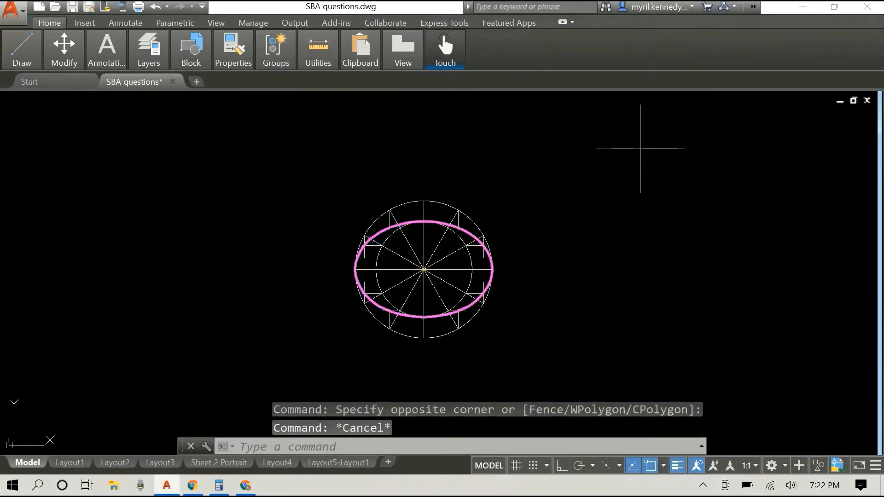
Select the right half of the ellipse construction with a rectangular crossing selection and clear the selection
click(640, 149)
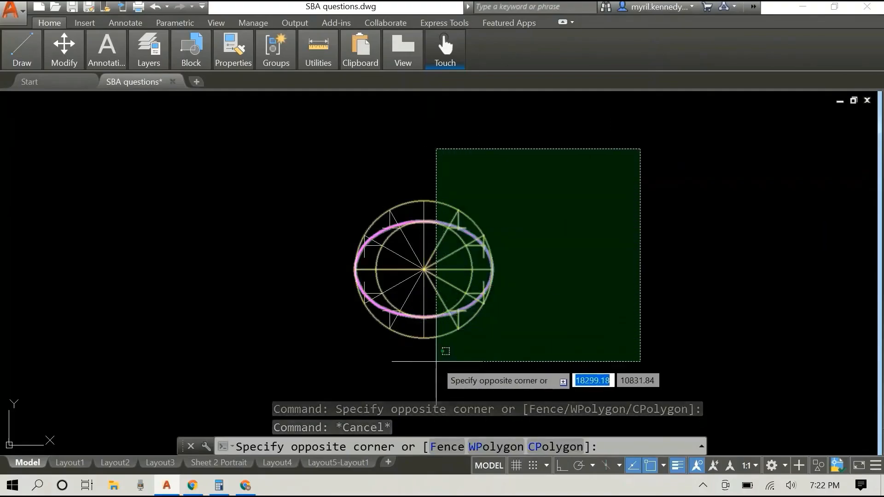
click(436, 361)
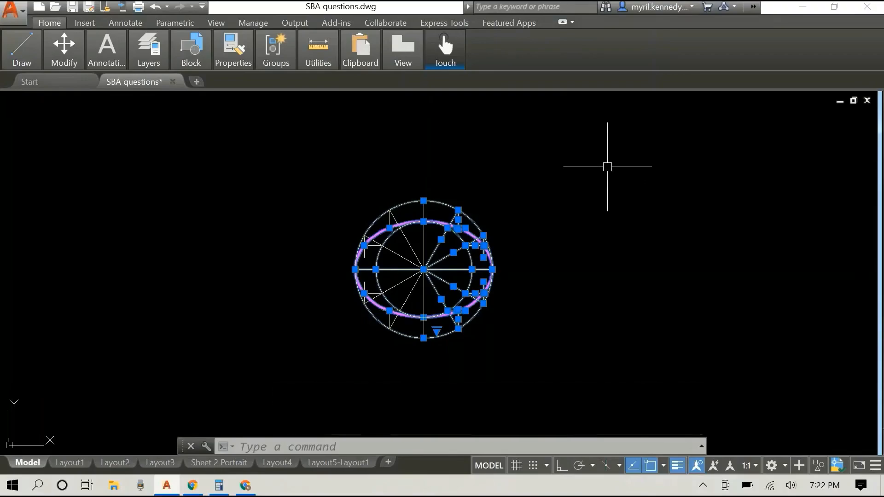
key(Escape)
Select the whole ellipse construction with a crossing rectangle, clear it, and select the left half with a window rectangle
click(598, 144)
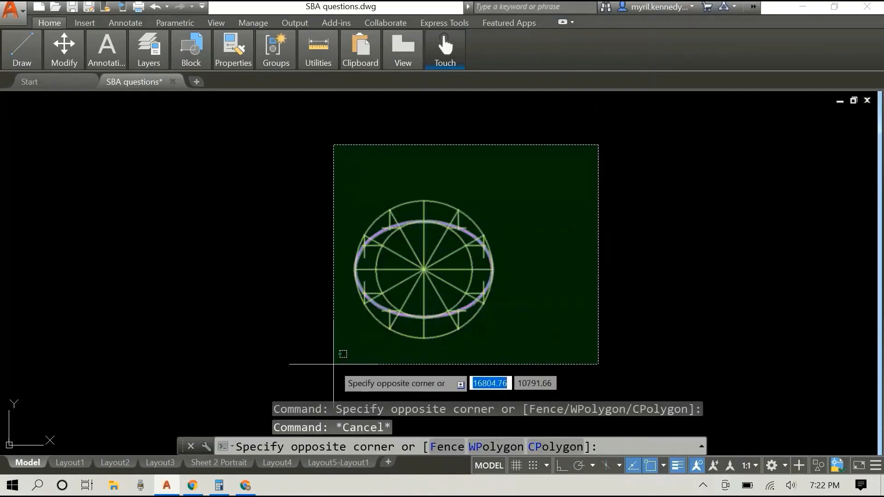
click(334, 365)
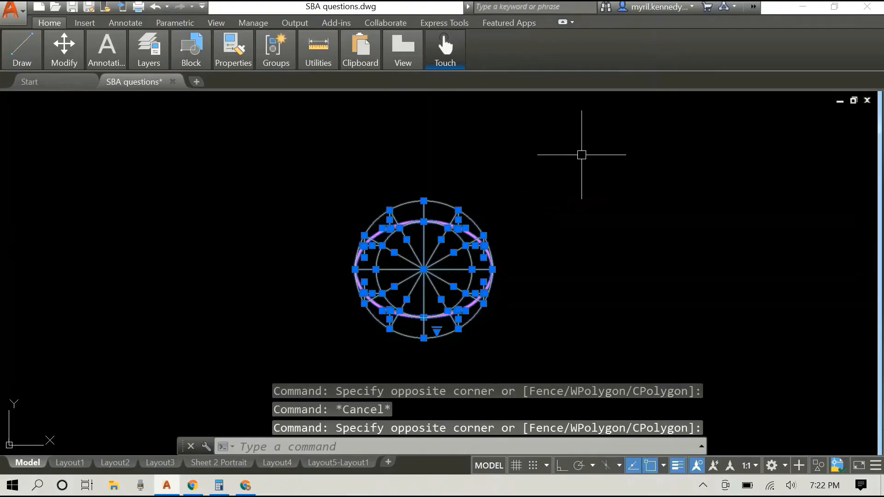
key(Escape)
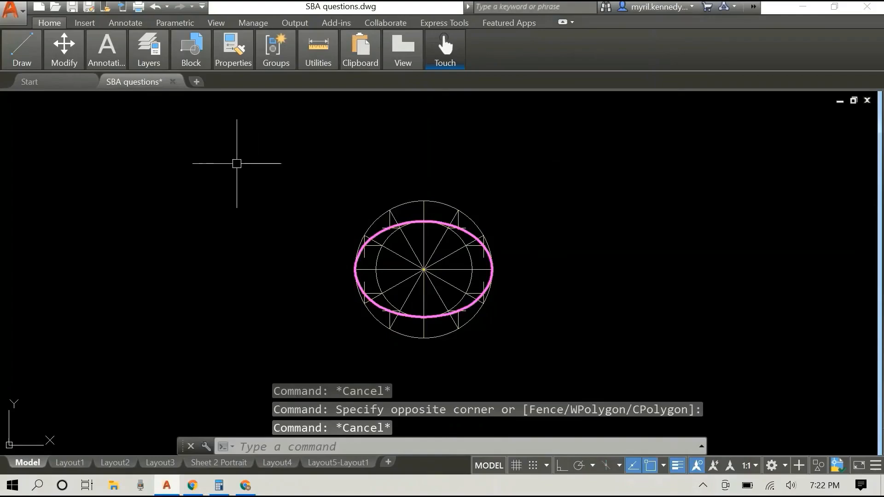
click(237, 164)
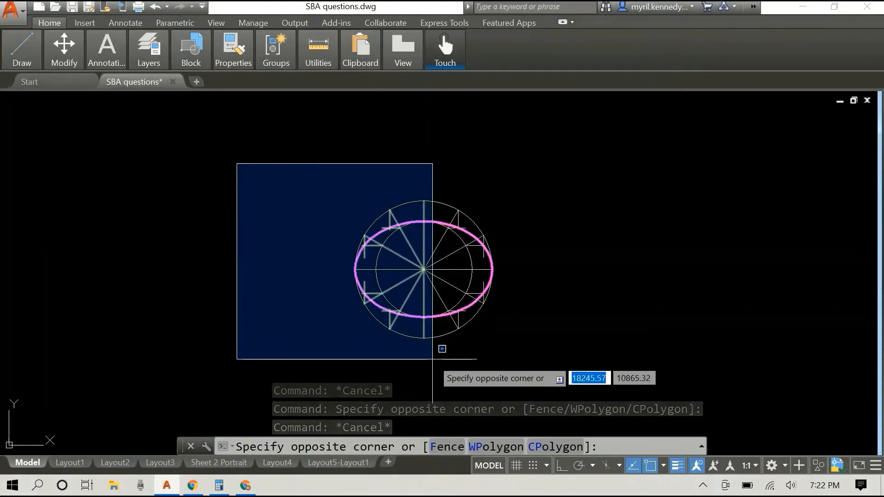
click(433, 359)
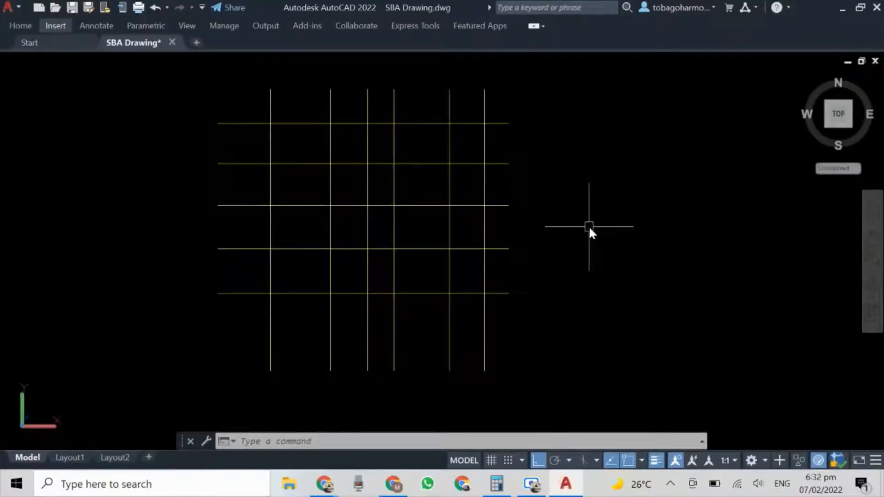
text(TRIM)
key(Return)
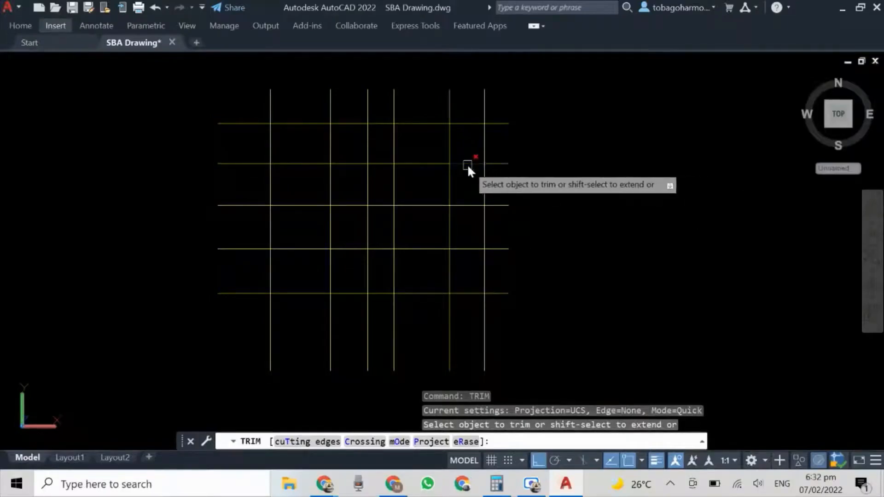
key(Return)
key(Return)
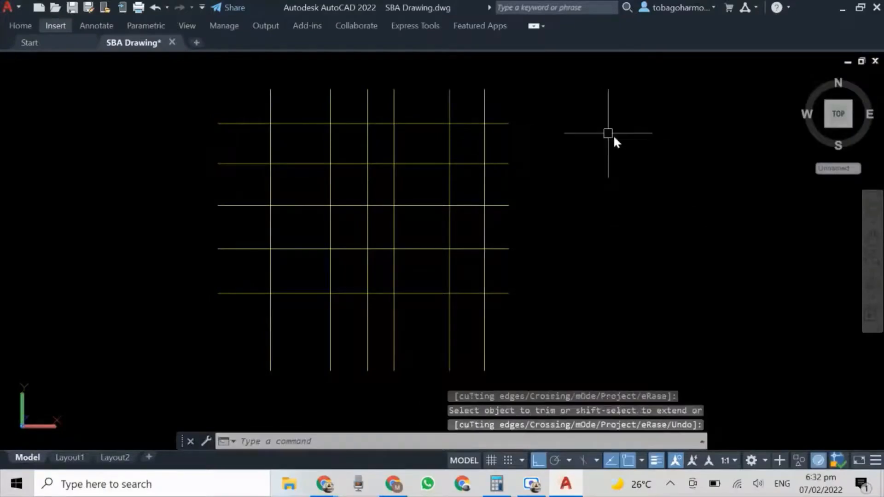
Trim the top grid line beyond the fifth vertical, the fourth vertical's second segment, and the second horizontal between the second and third verticals
right_click(622, 147)
click(622, 162)
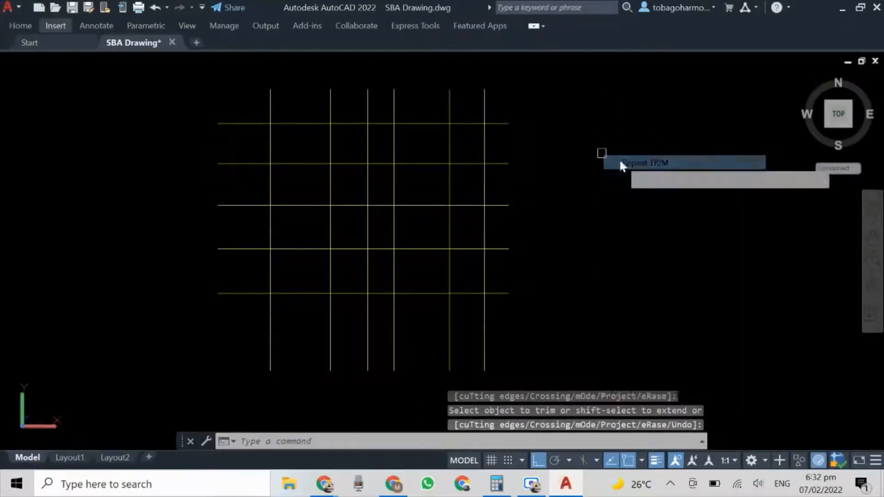
click(501, 123)
click(464, 124)
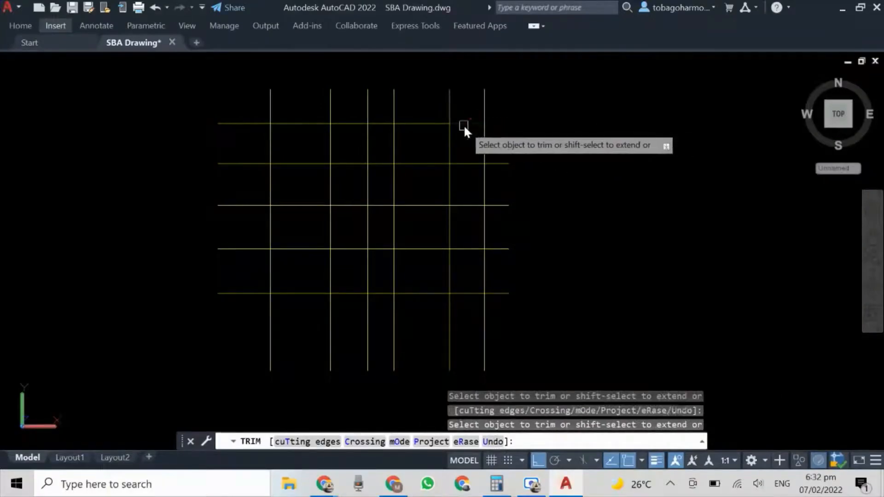
click(391, 140)
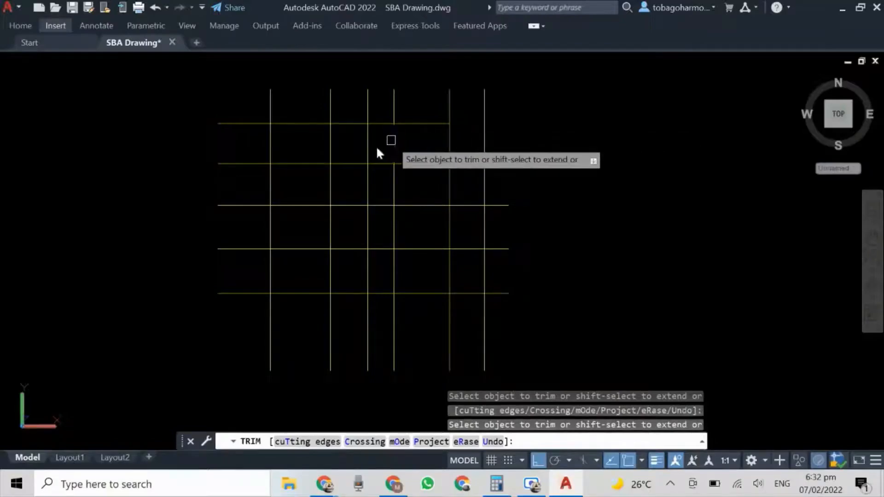
click(350, 163)
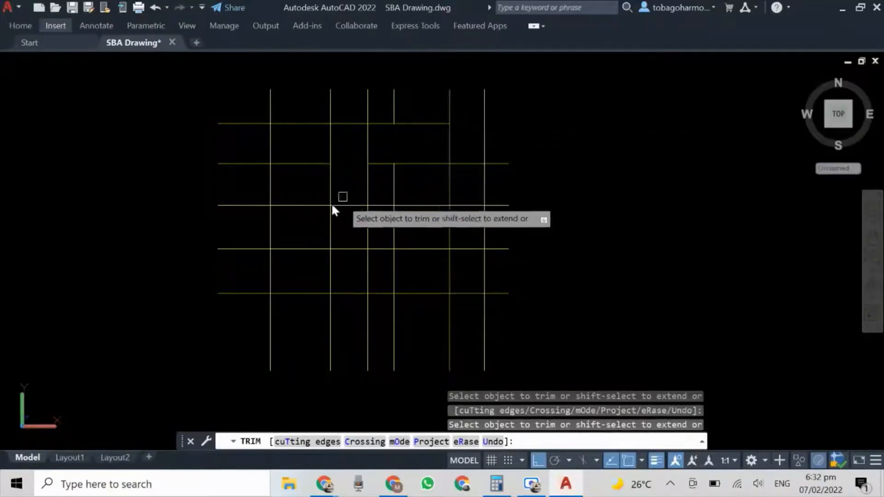
Trim the third horizontal left of the second vertical and at its right end, and the fourth horizontal's left end and middle segment
click(296, 206)
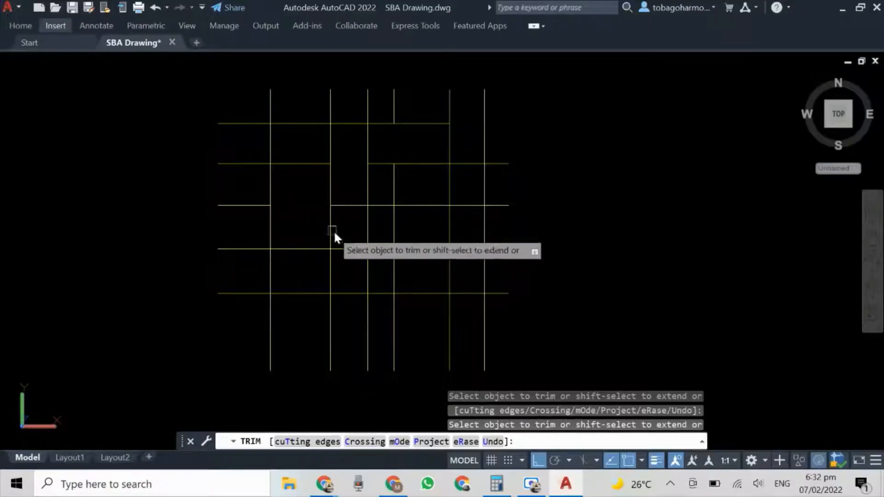
click(343, 249)
click(249, 249)
click(238, 205)
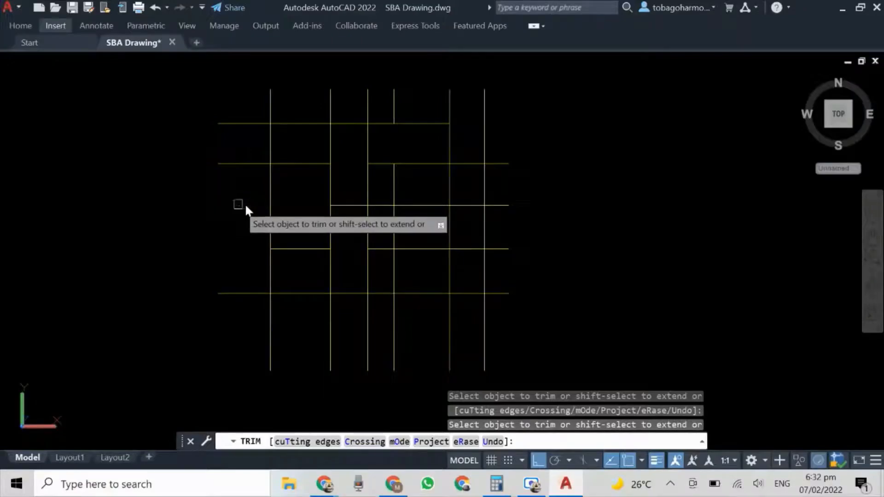
click(499, 205)
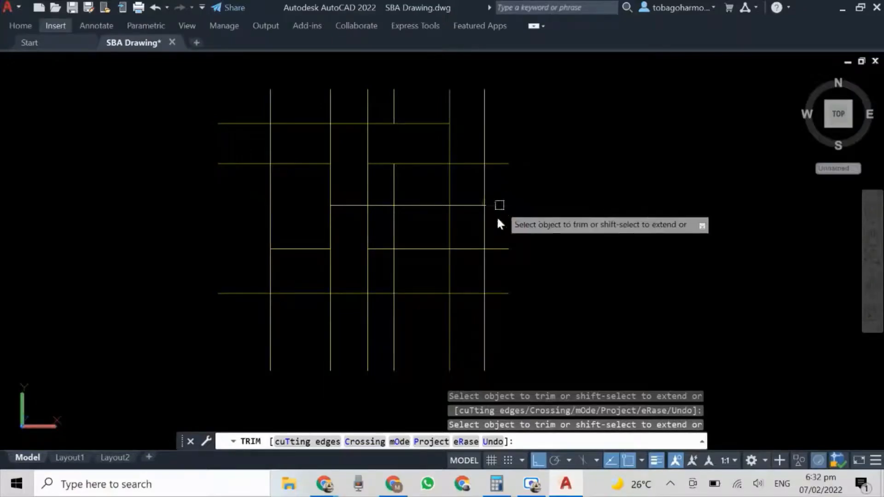
Trim the sixth, fourth and second verticals below the bottom horizontal, and the second and fourth verticals above the top horizontal
click(486, 317)
click(393, 320)
click(331, 98)
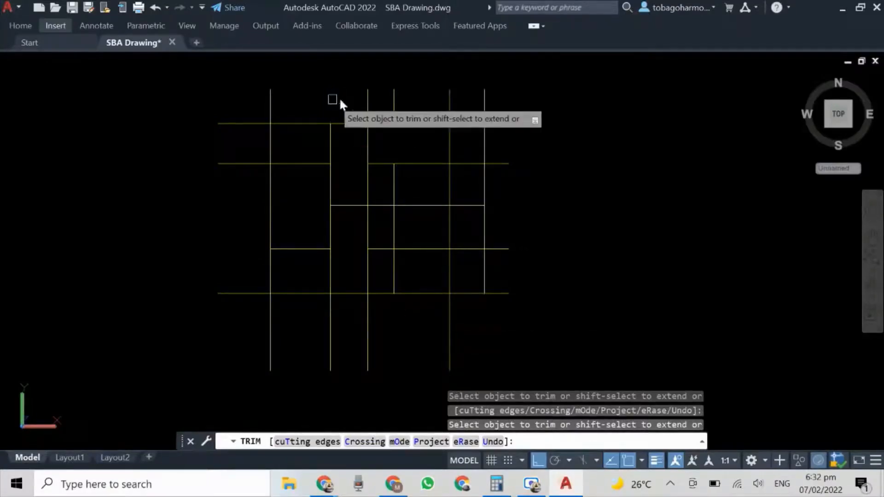
click(394, 98)
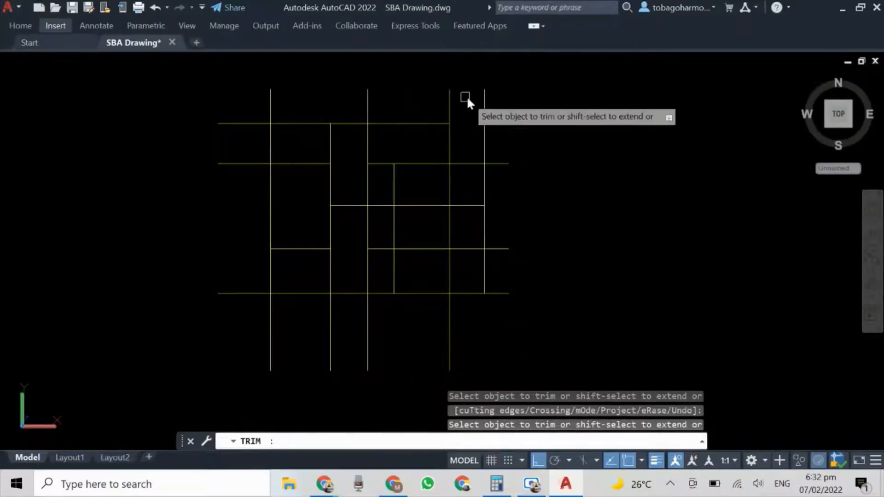
click(331, 316)
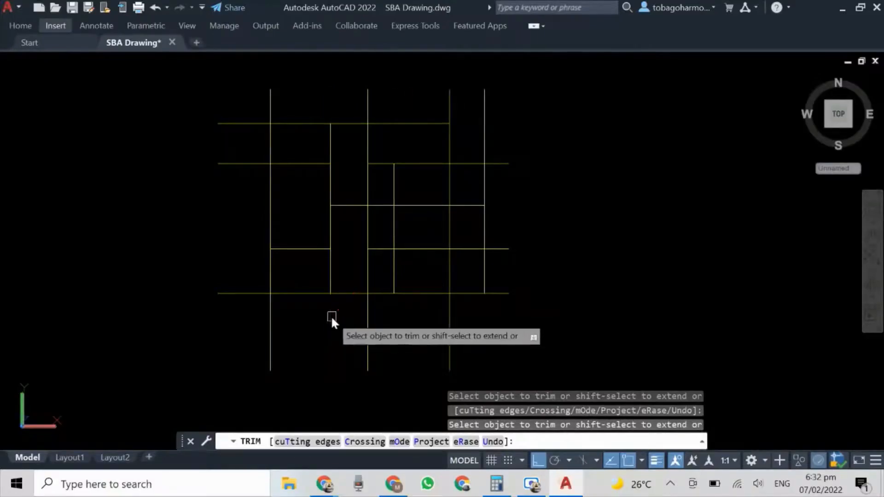
Trim the third horizontal between verticals four and five, the fourth vertical between horizontals three and four, and the third vertical between horizontals two and three
click(420, 205)
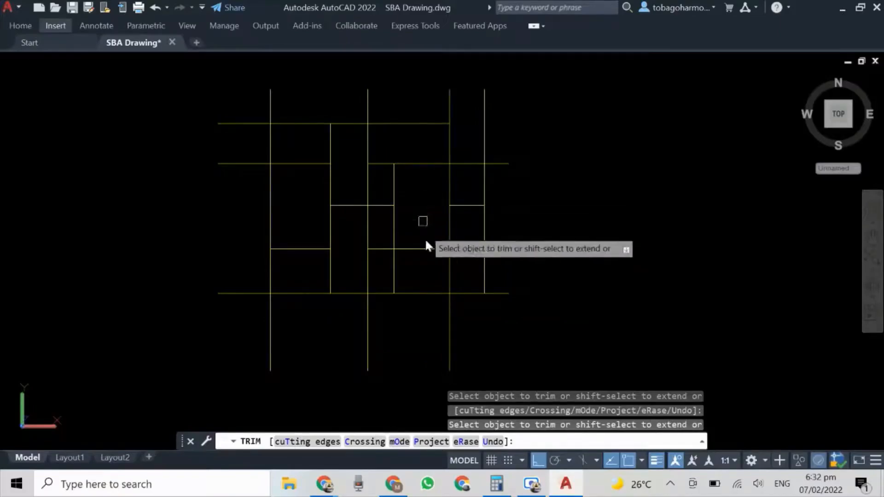
click(393, 223)
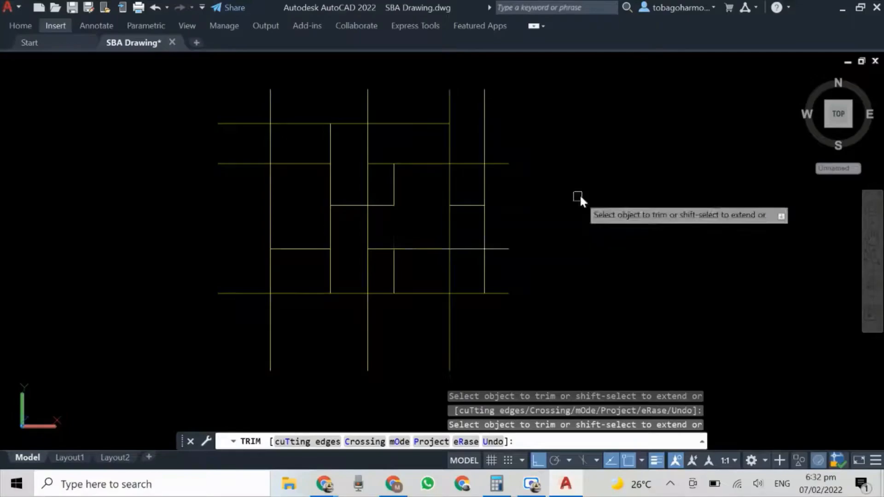
click(368, 186)
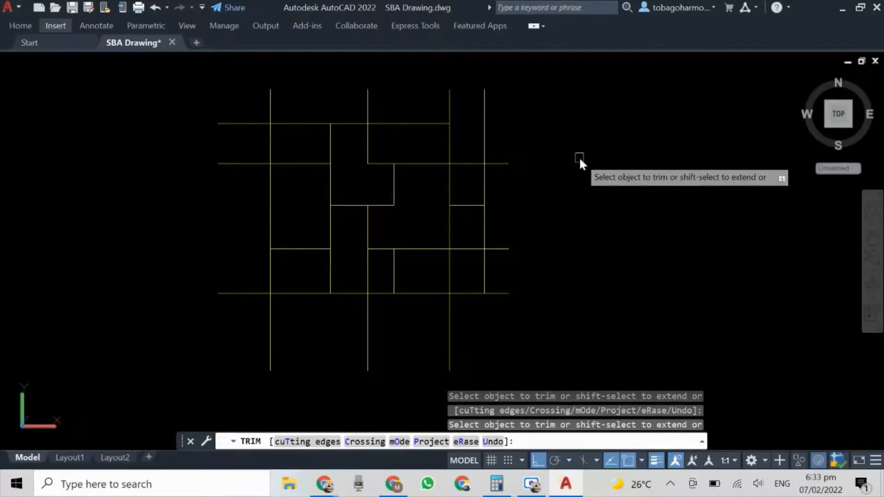
key(Return)
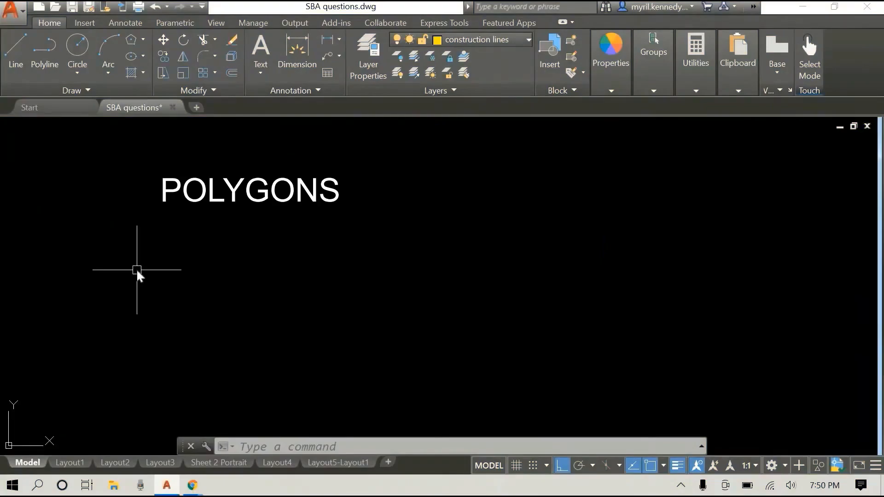
Draw a four-sided polygon inscribed in a circle of radius 100 in the empty drawing area
text(po)
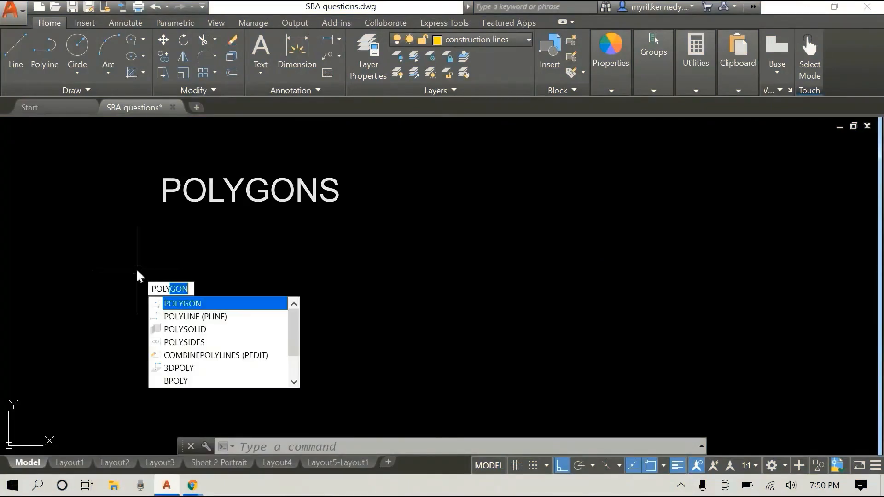
key(Return)
text(ly)
key(Return)
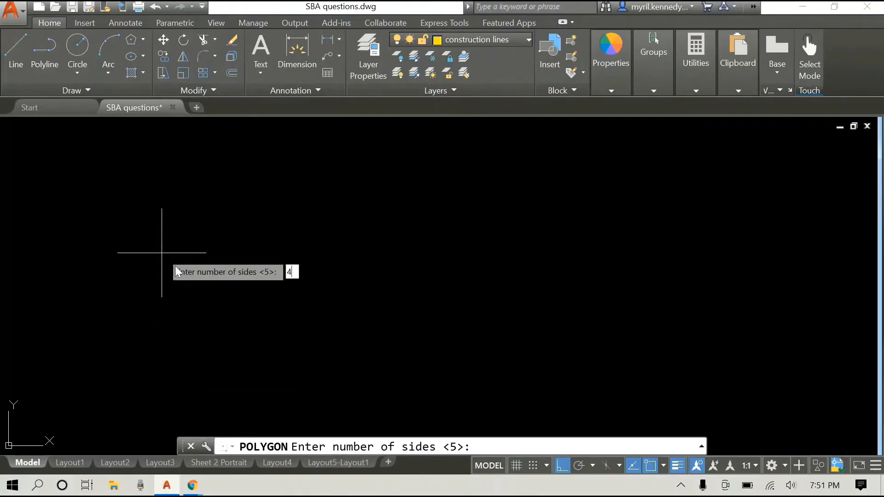
key(Return)
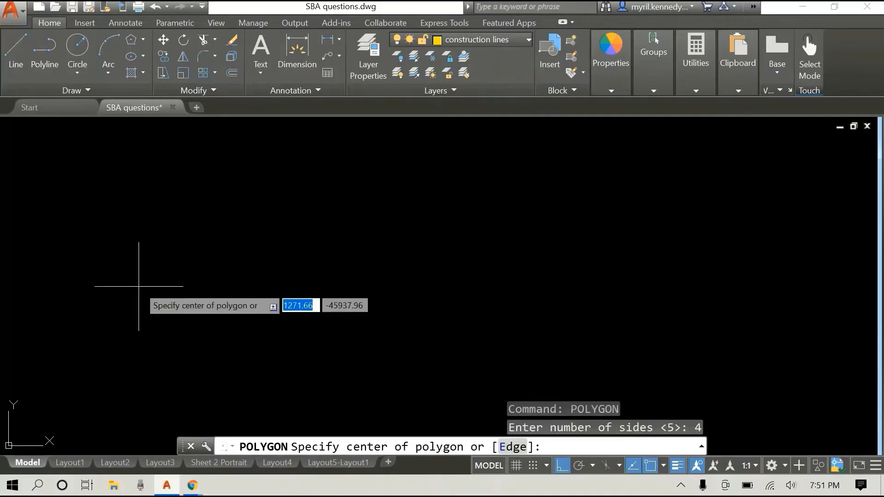
click(216, 252)
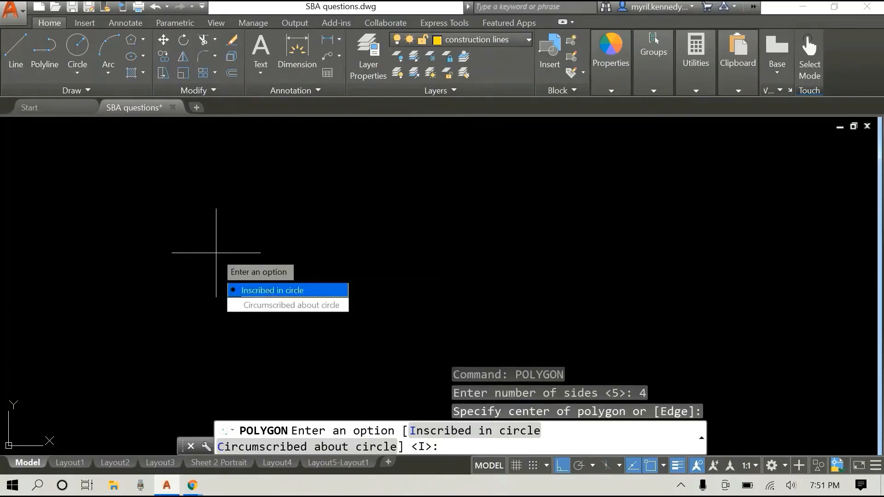
key(Return)
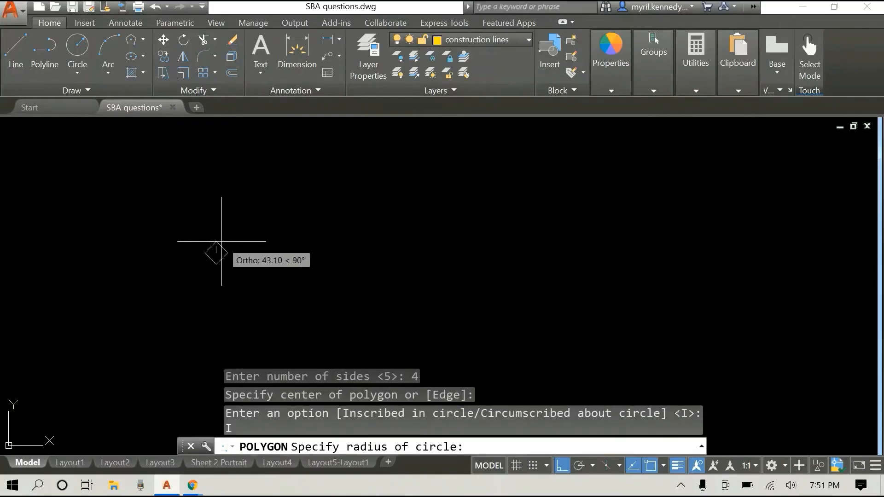
text(100)
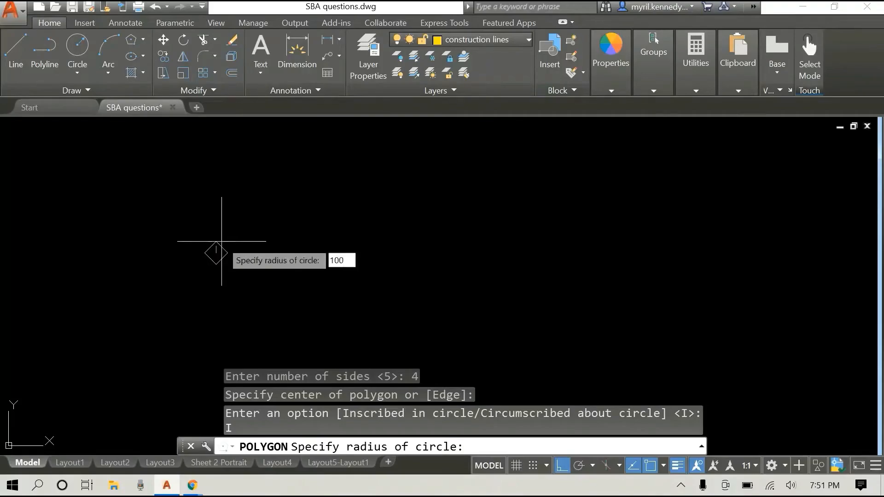
key(Return)
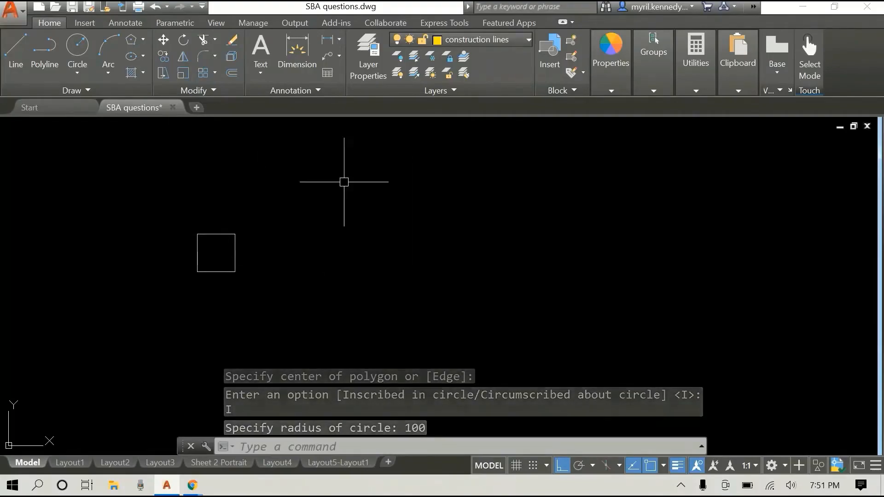
text(line)
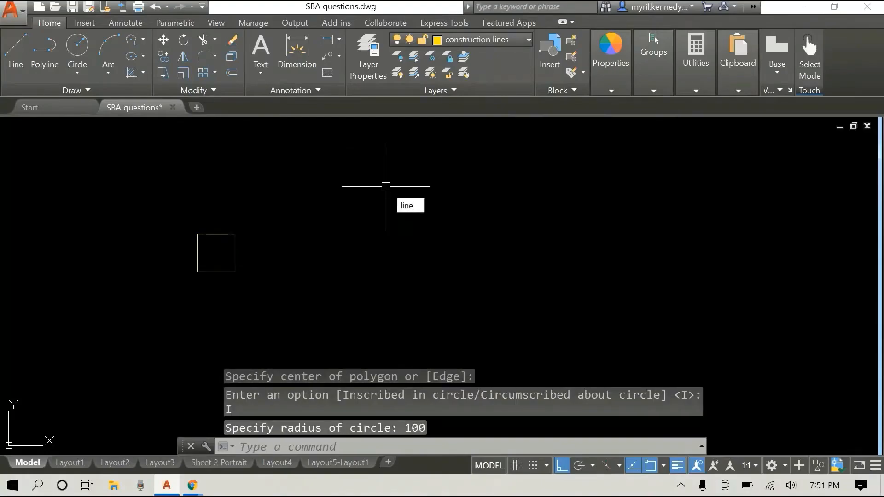
key(Return)
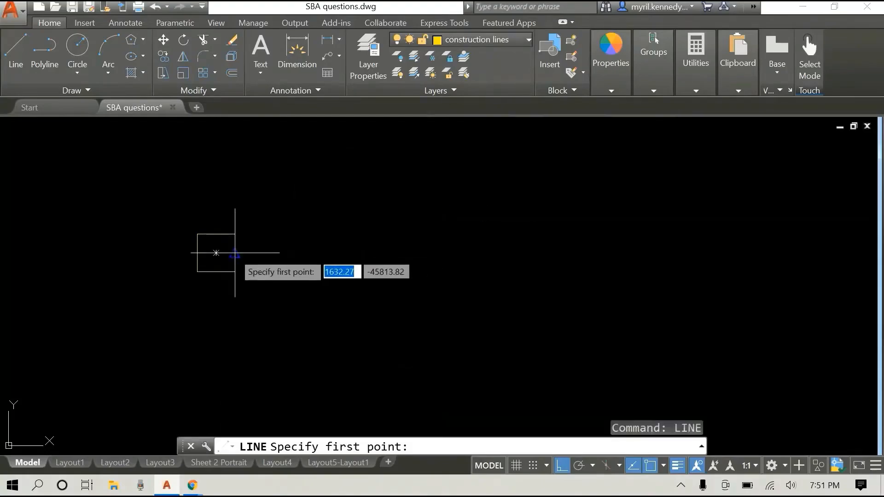
click(218, 257)
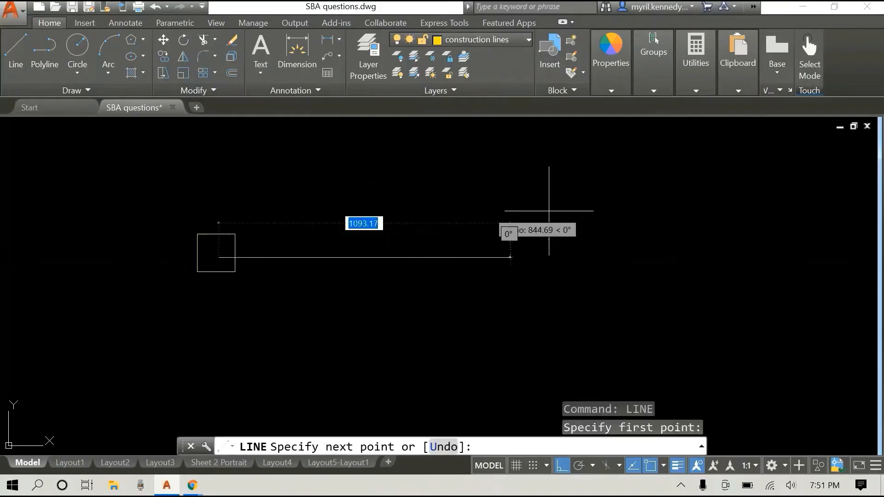
key(Escape)
Draw a long horizontal line from the square's centre to the right, extending well past the square
scroll(299, 240, up, 4)
middle_drag(282, 239, 359, 240)
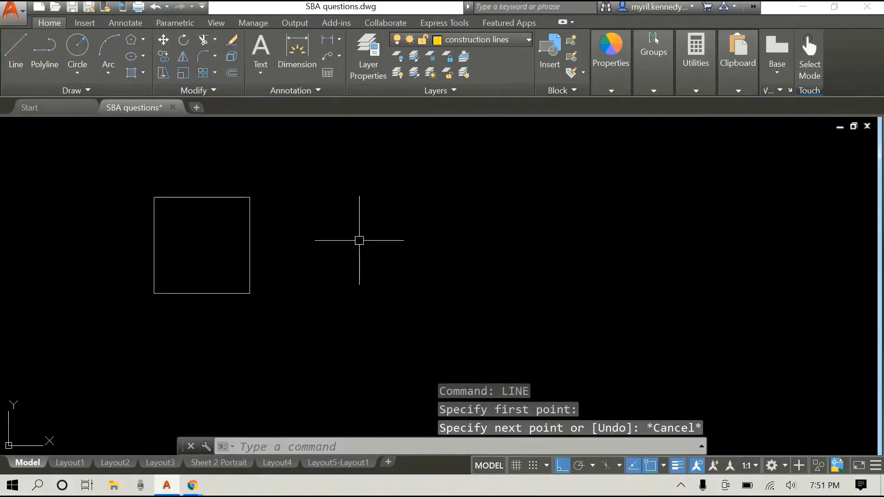
right_click(346, 235)
click(368, 242)
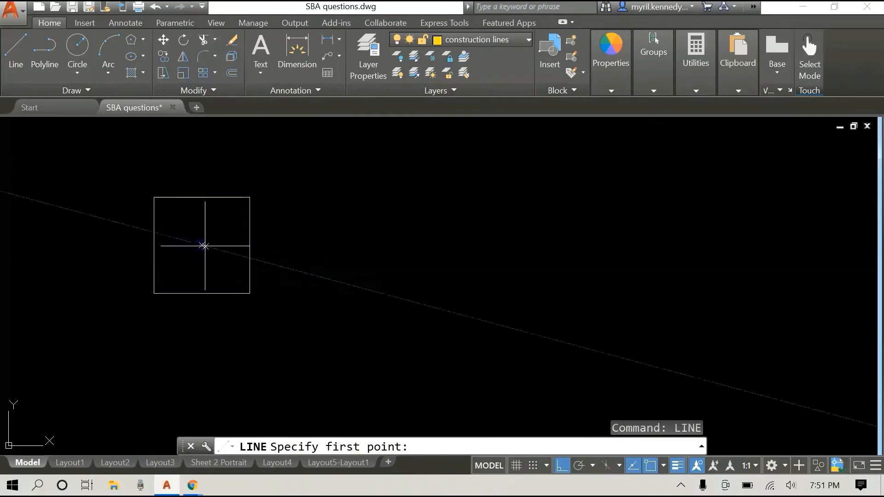
click(202, 245)
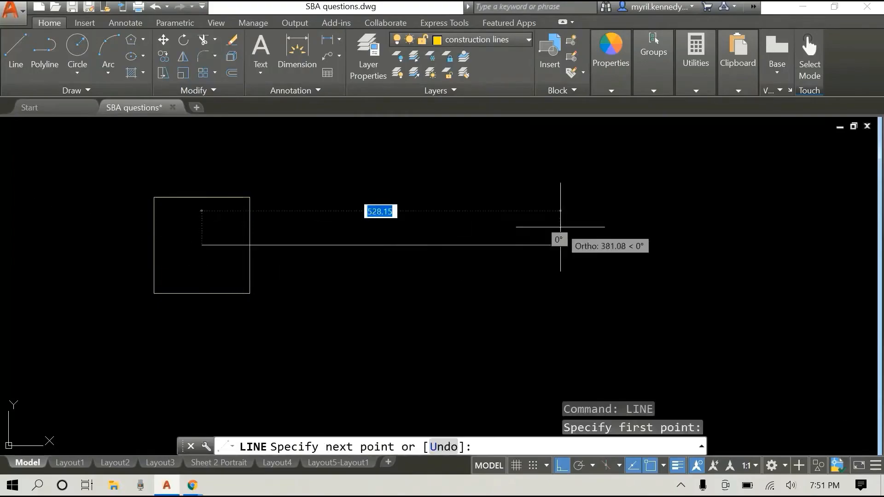
click(805, 222)
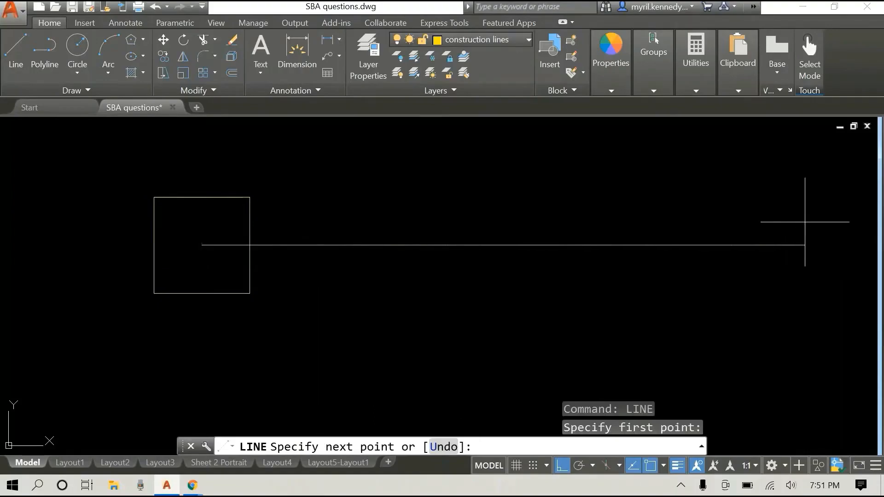
key(Escape)
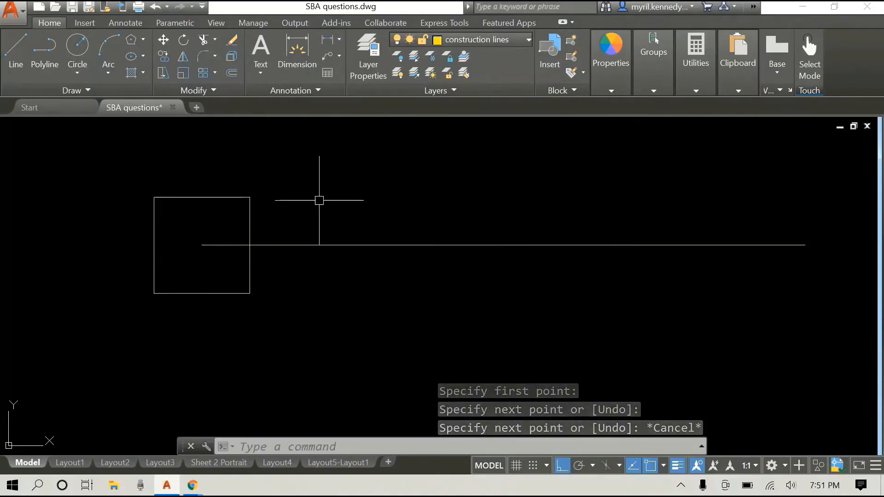
Draw a short vertical tick line upward from the square's centre at the start of the horizontal line
right_click(350, 190)
click(369, 197)
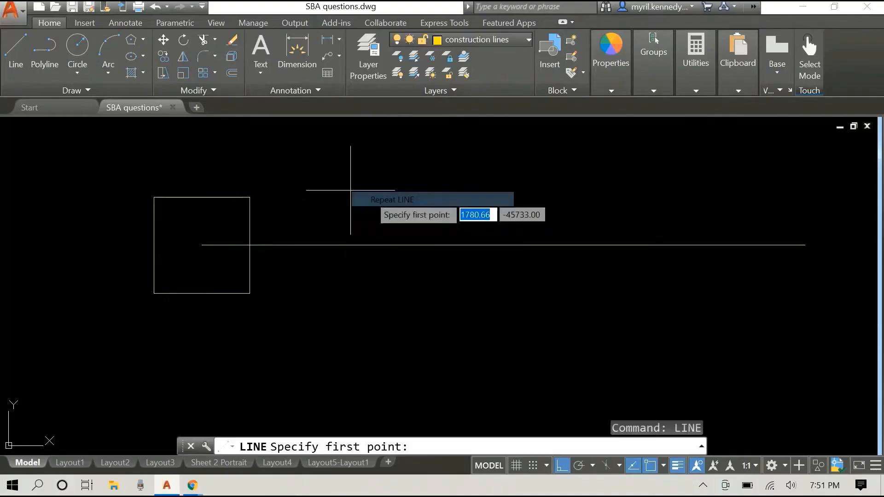
click(202, 244)
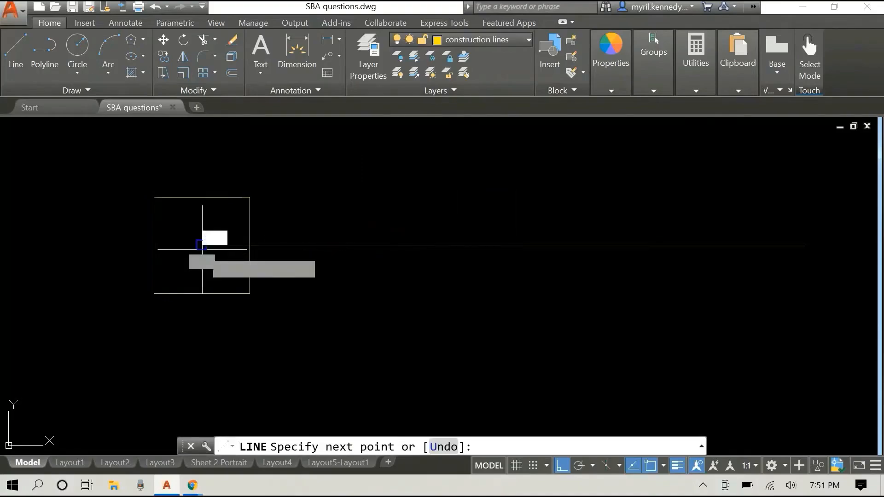
click(203, 234)
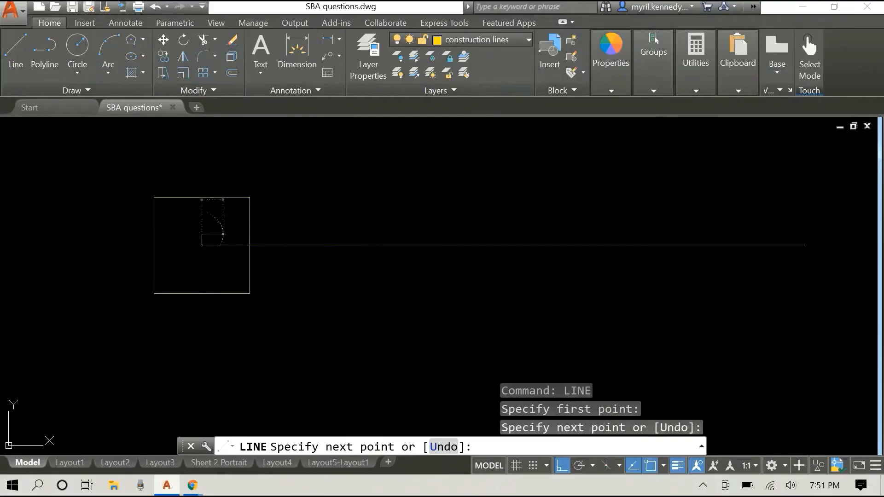
key(Escape)
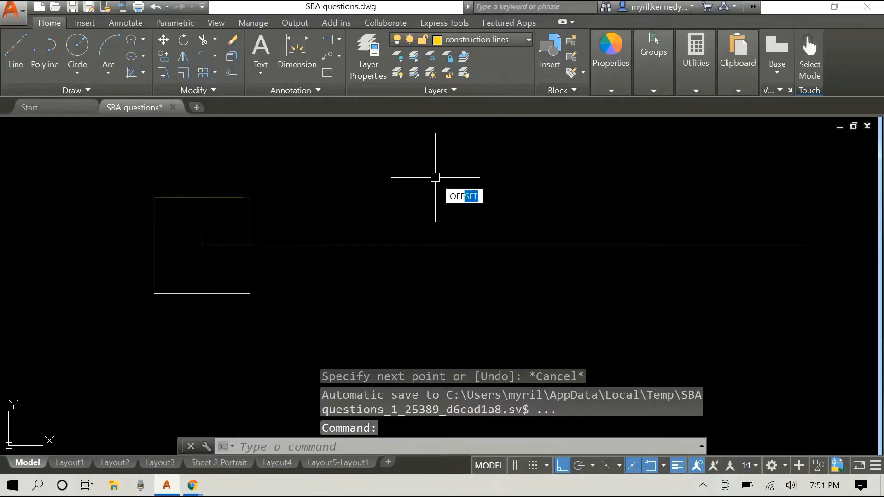
Offset the short vertical tick to the right by 250 three times in succession along the horizontal line
key(Return)
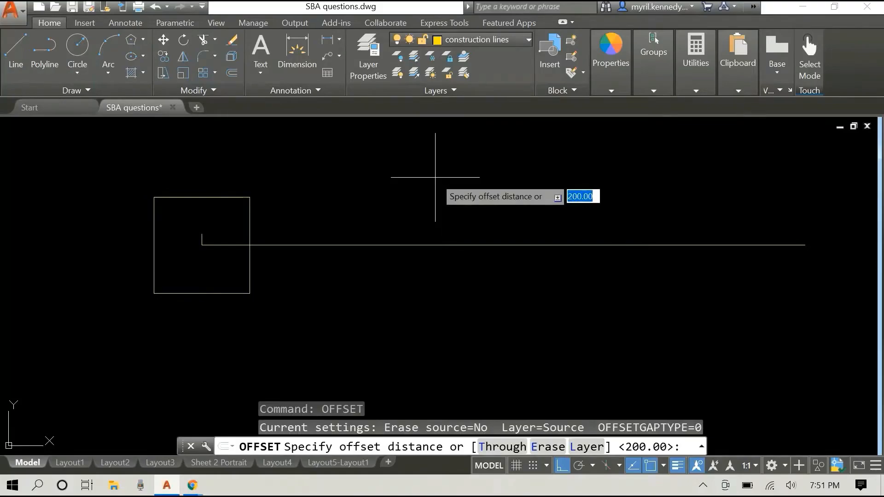
text(250)
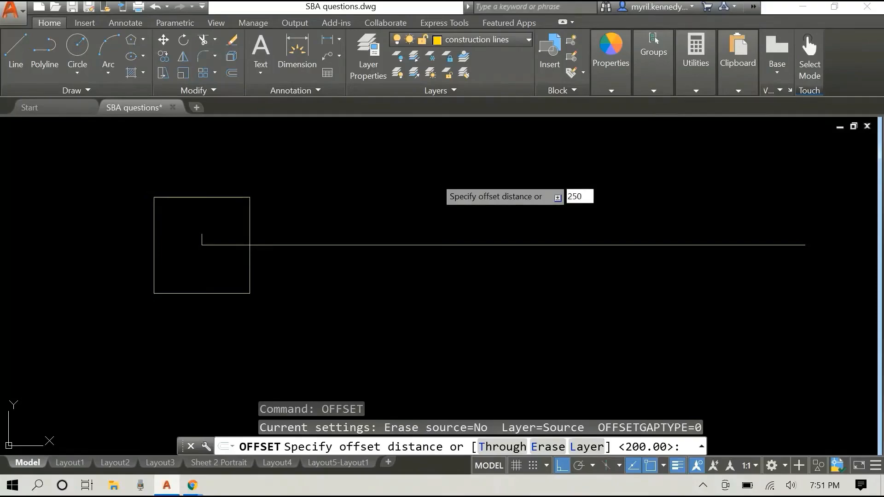
key(Return)
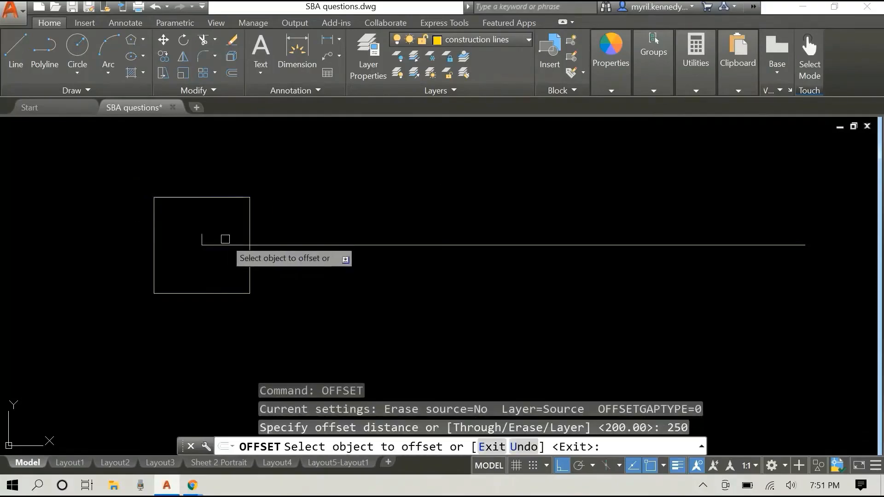
click(197, 236)
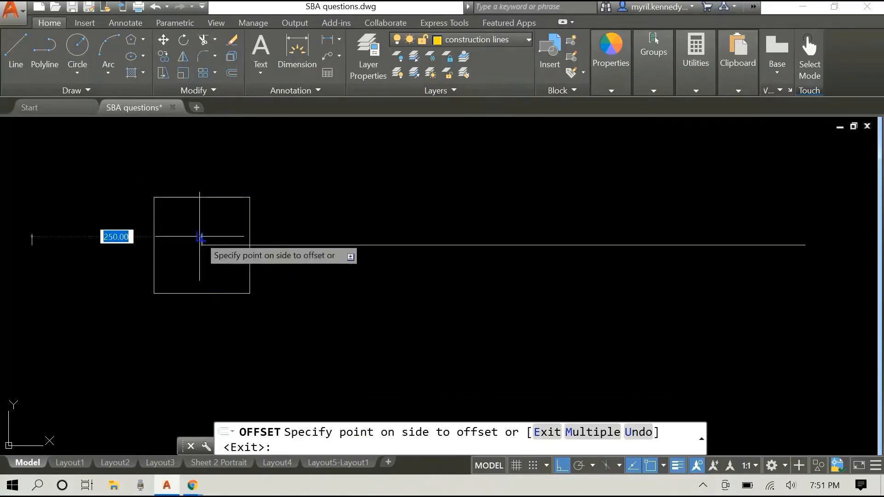
click(347, 222)
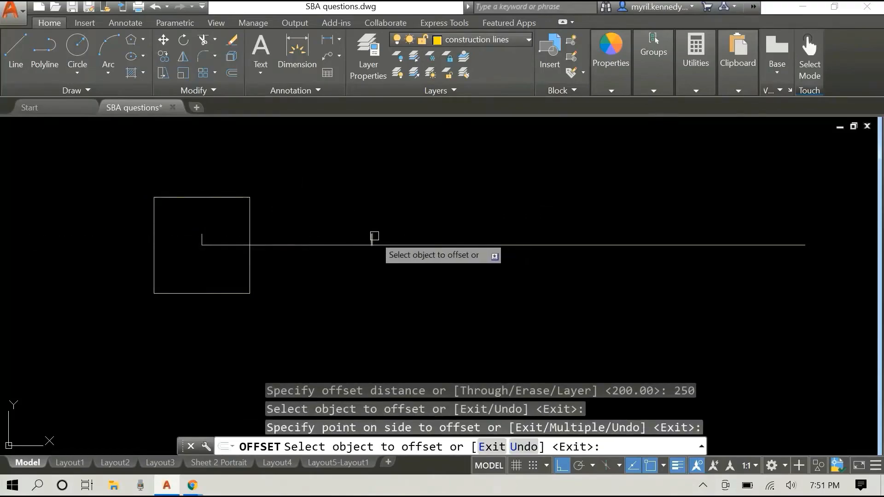
click(375, 236)
click(545, 230)
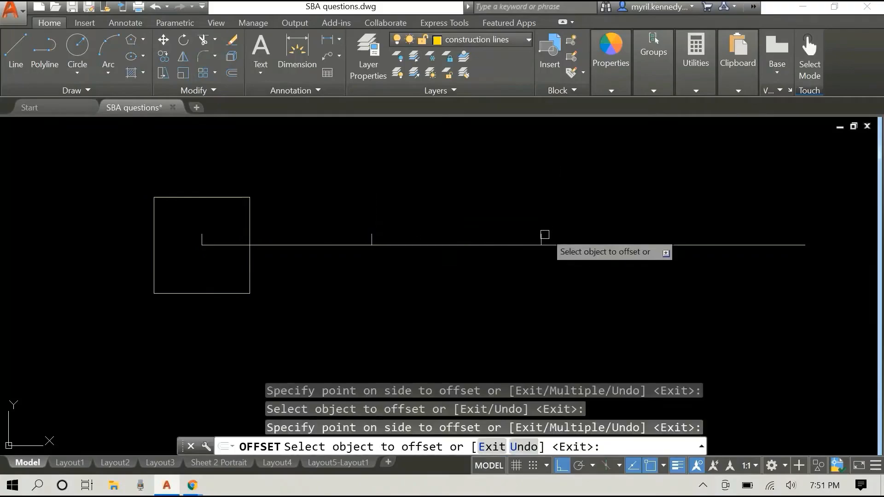
click(541, 237)
click(671, 207)
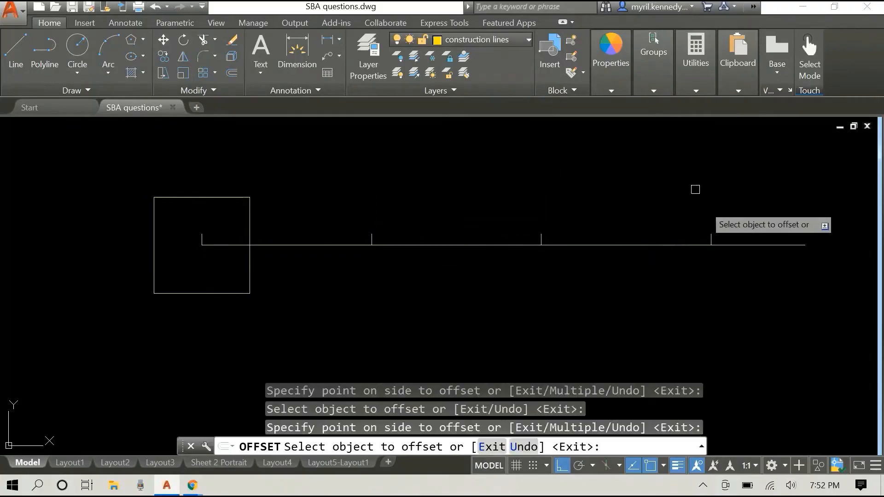
right_click(686, 170)
click(717, 179)
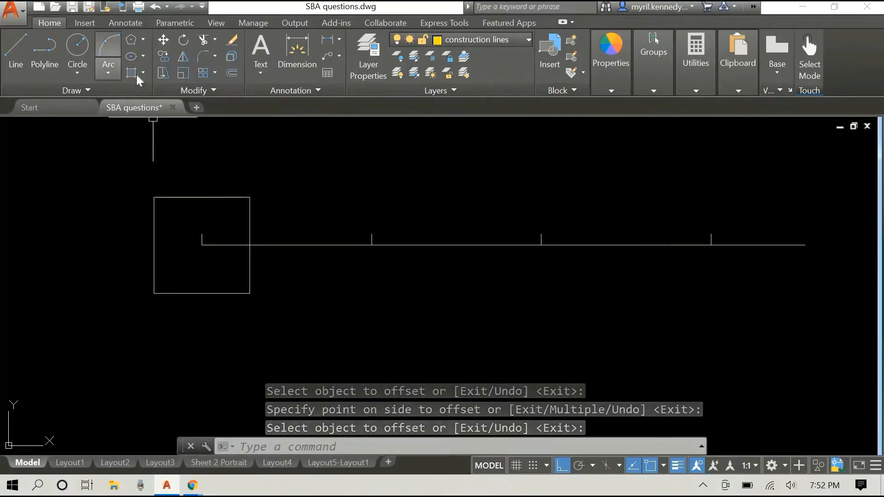
Draw a five-sided polygon inscribed in a circle of radius 100, centred at the foot of the second tick
text(p)
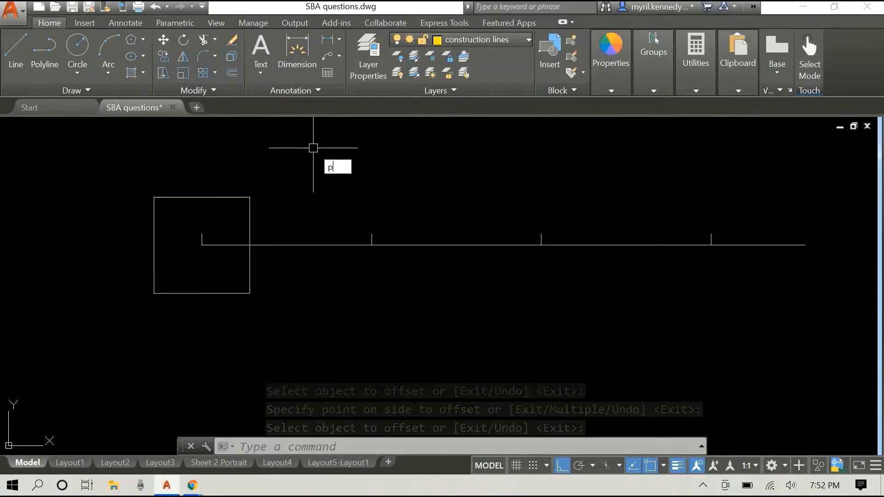
text(olygon)
key(Return)
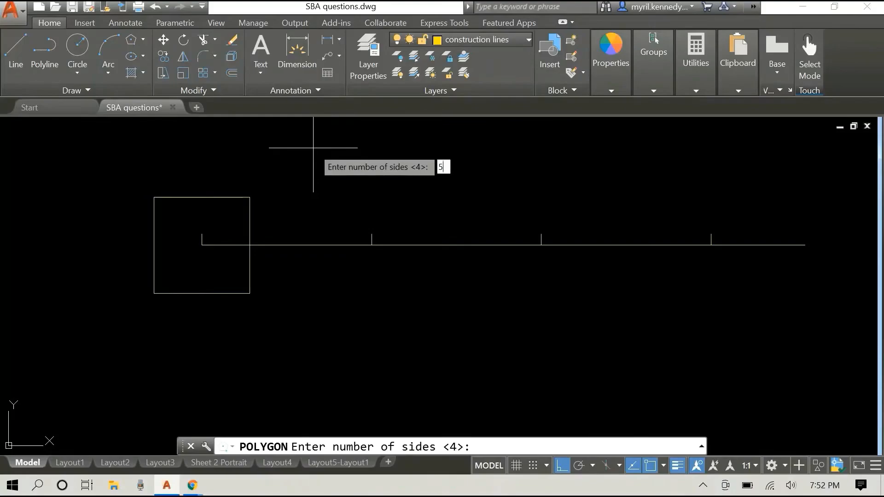
key(Return)
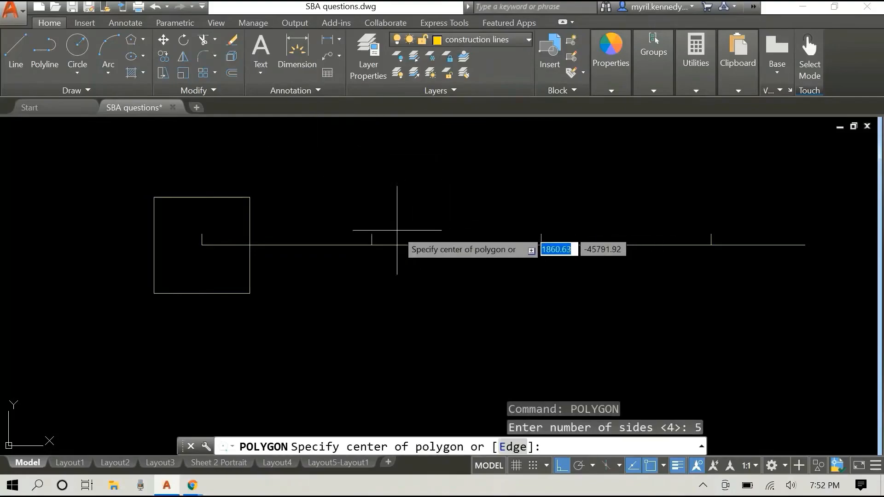
click(372, 245)
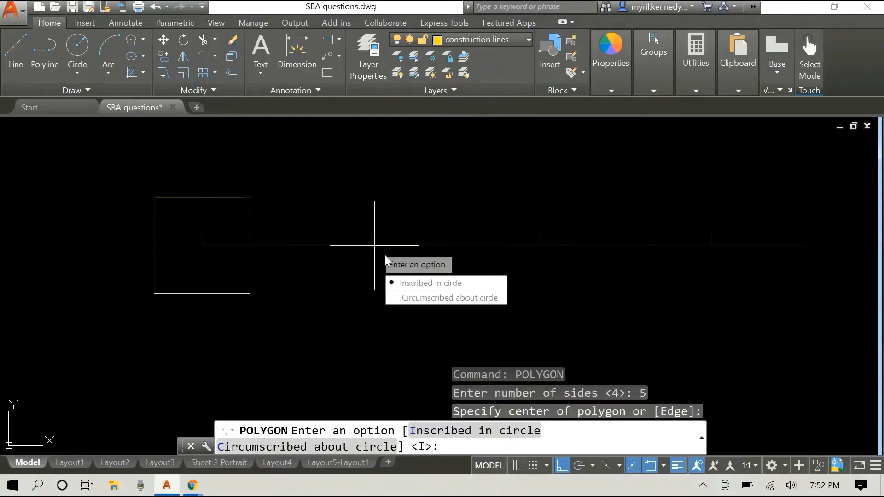
click(399, 283)
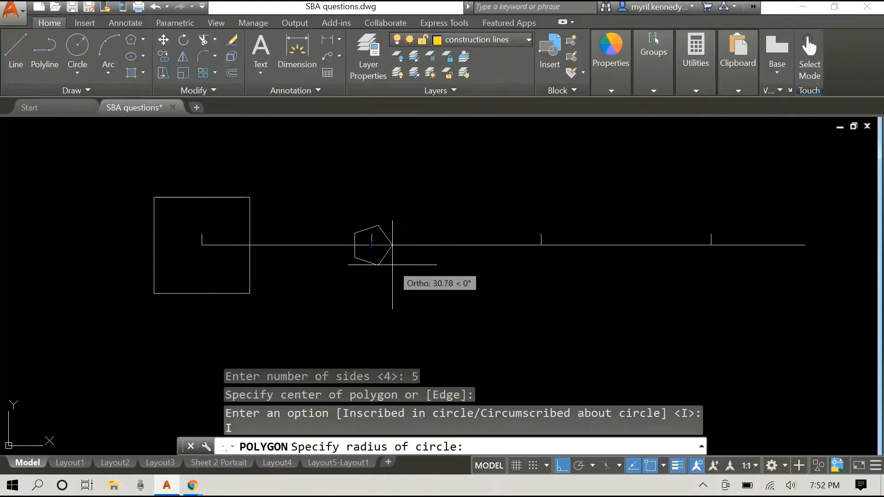
text(100)
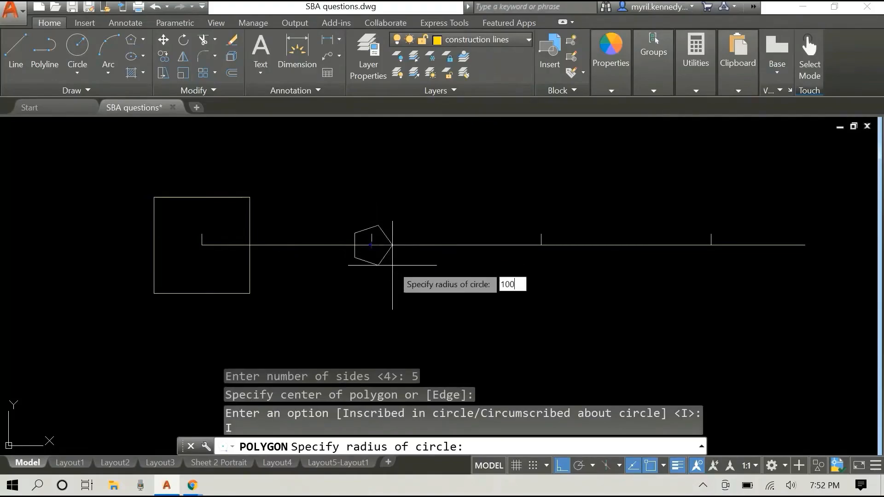
key(Return)
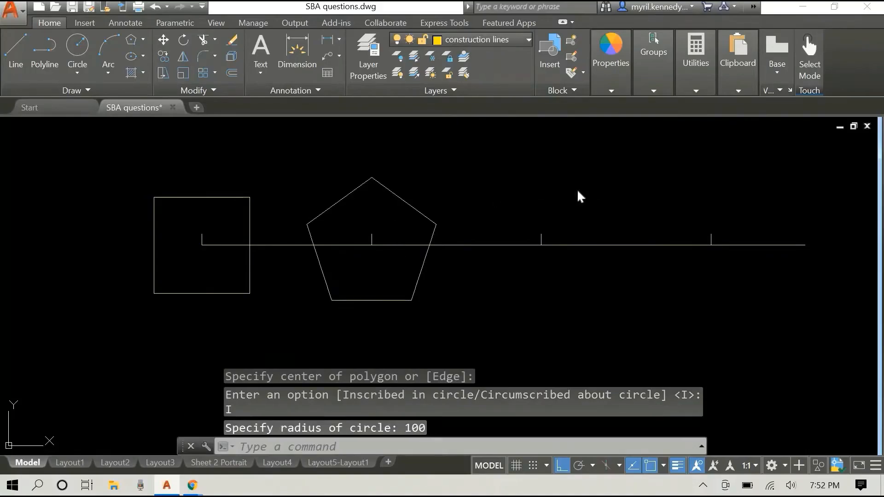
Draw a six-sided polygon inscribed in a circle of radius 100, centred at the foot of the third tick
right_click(563, 191)
click(591, 204)
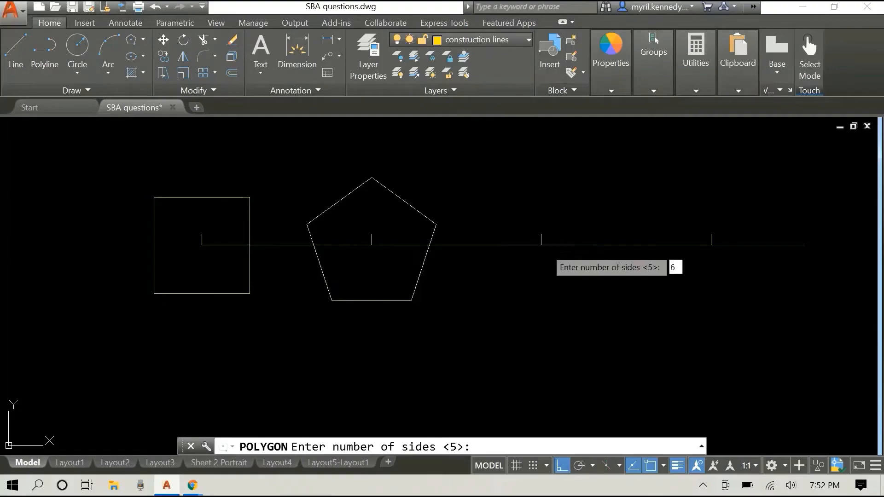
text(6)
key(Return)
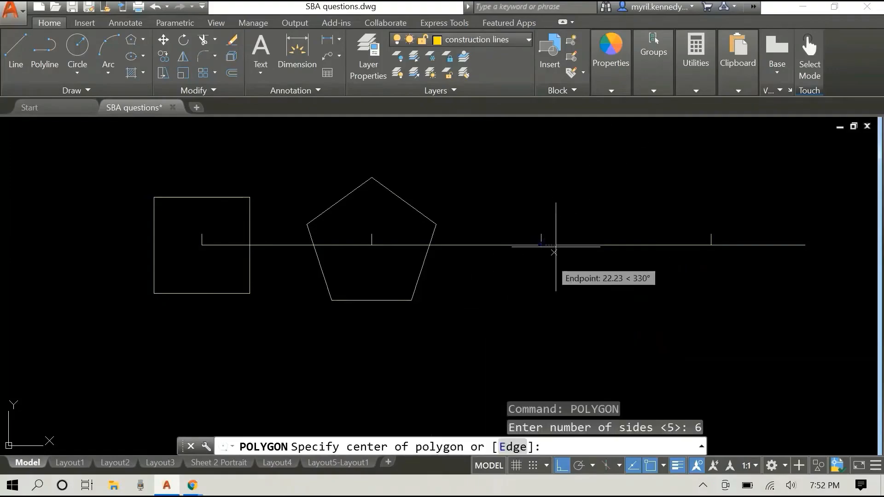
click(540, 249)
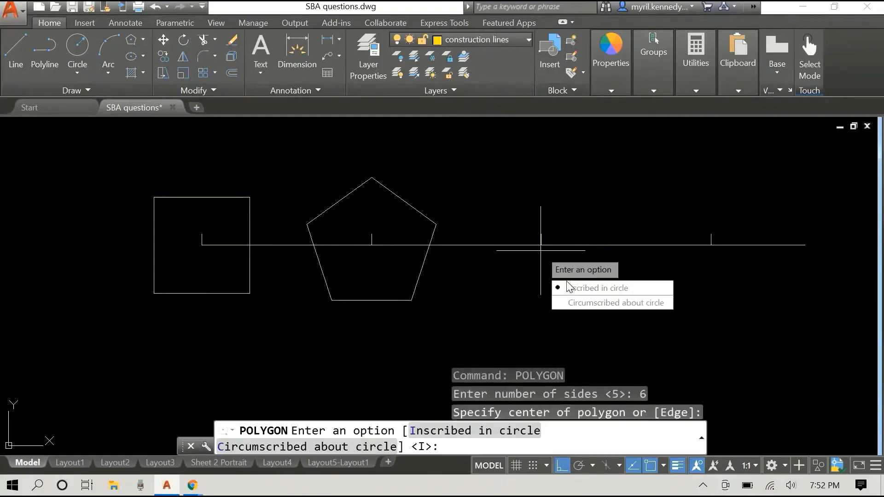
click(570, 289)
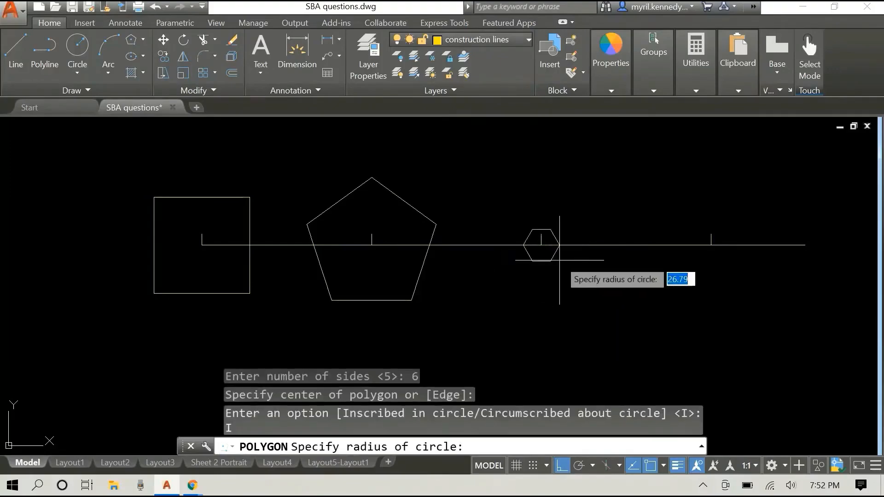
text(100)
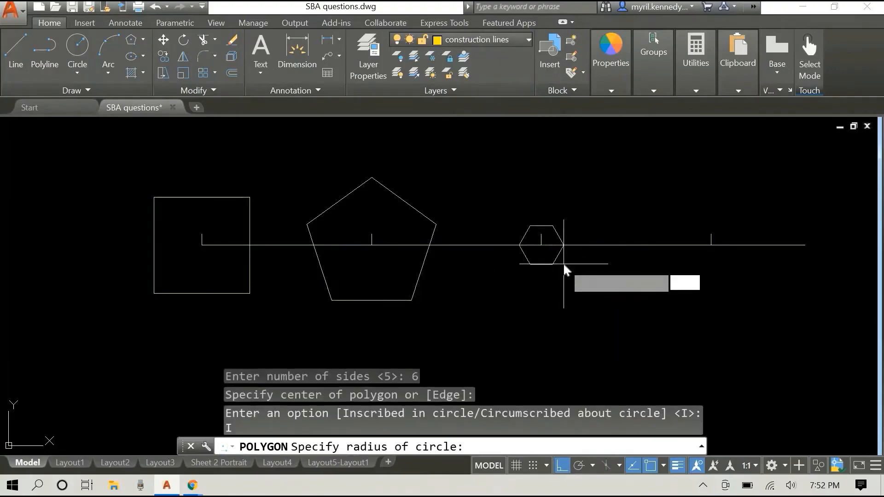
key(Return)
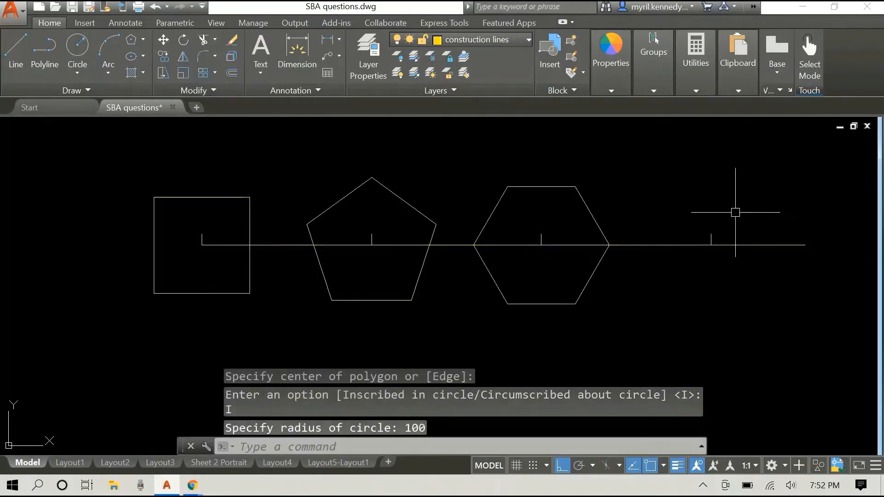
Draw an eight-sided polygon inscribed in a circle of radius 100, centred at the foot of the fourth tick
right_click(705, 174)
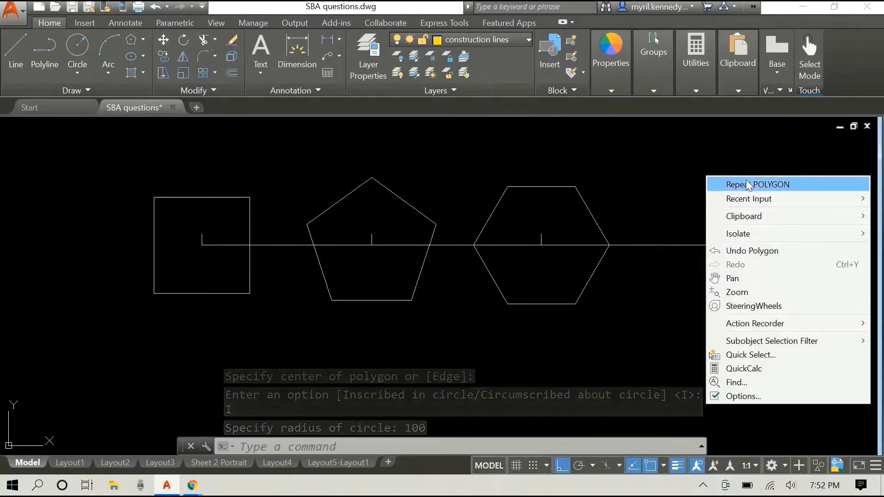
click(747, 185)
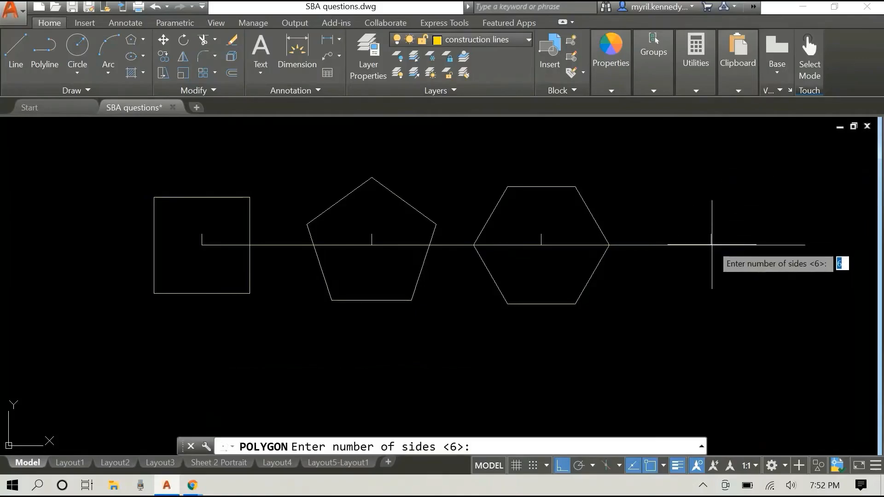
text(8)
key(Return)
click(711, 245)
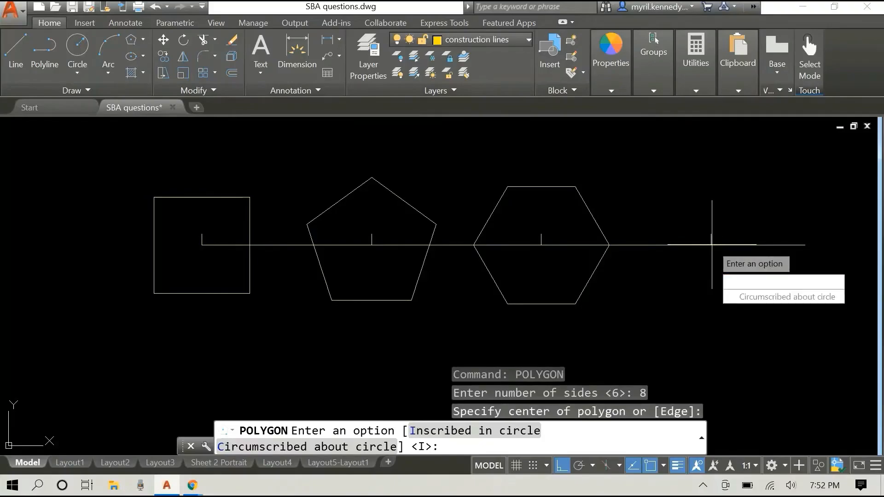
click(746, 281)
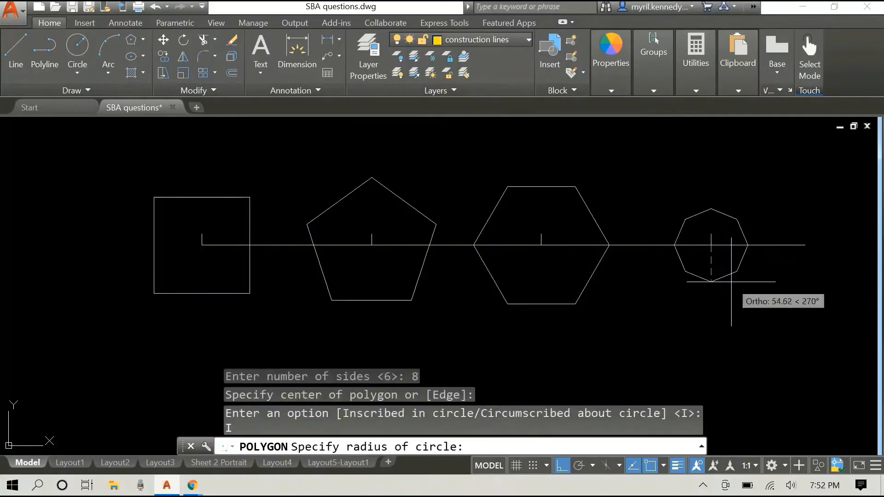
text(100)
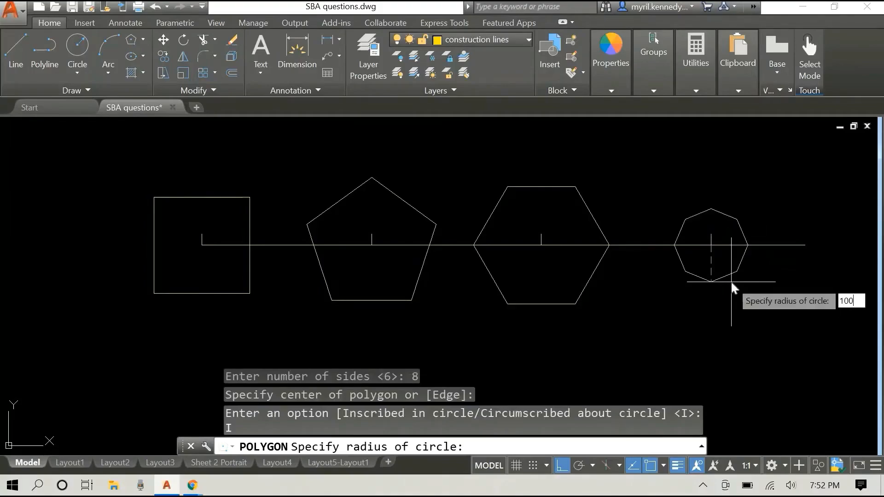
key(Return)
Erase the horizontal construction line and the four short vertical ticks inside the polygons
scroll(731, 282, down, 2)
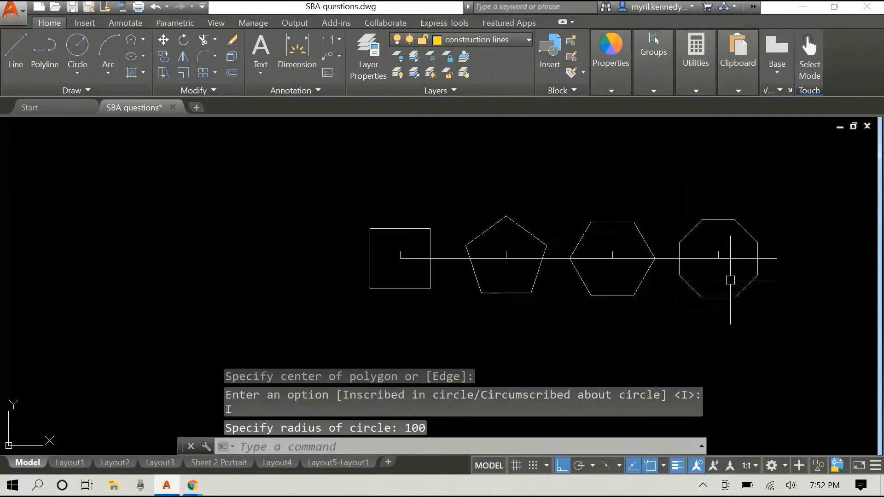
middle_drag(700, 292, 450, 239)
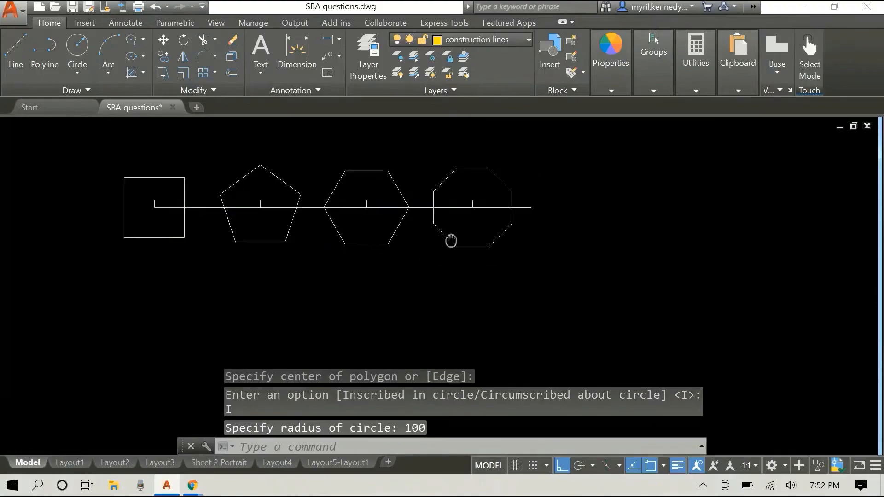
click(375, 207)
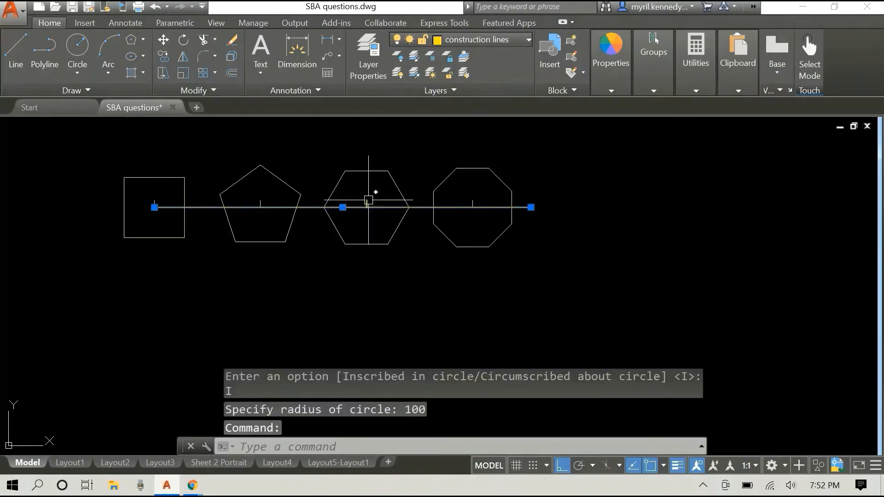
key(Delete)
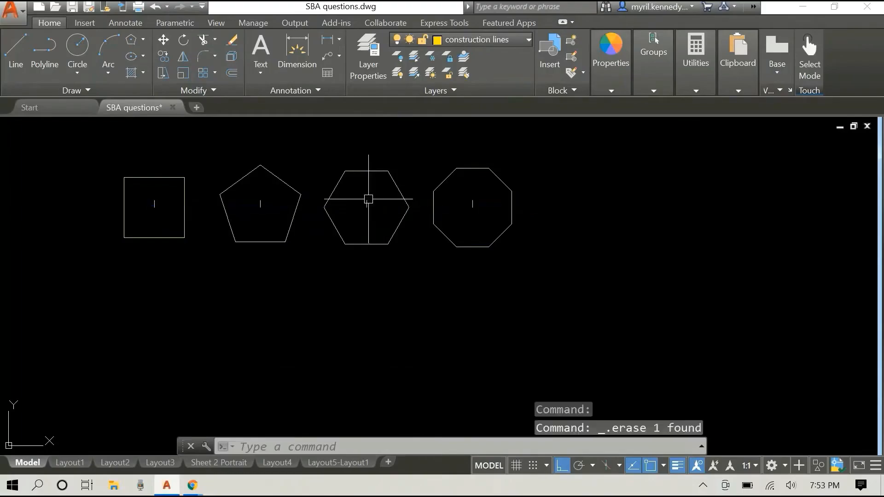
click(156, 204)
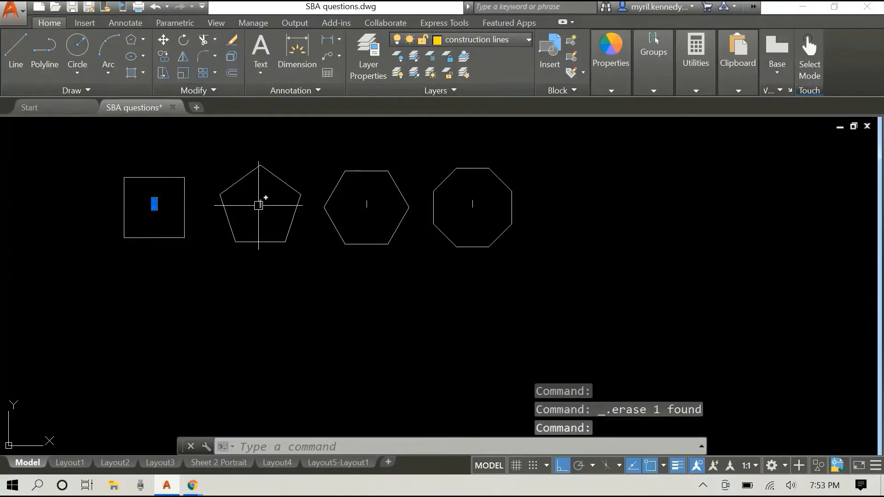
click(259, 204)
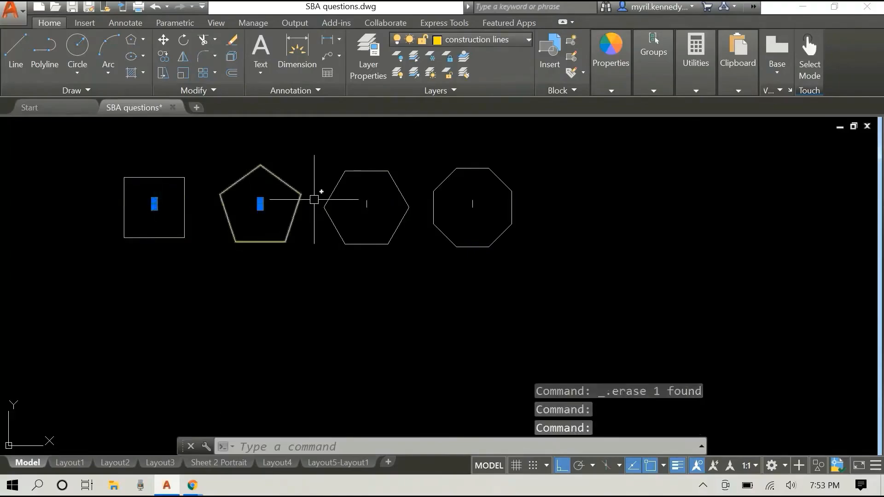
click(367, 203)
click(473, 204)
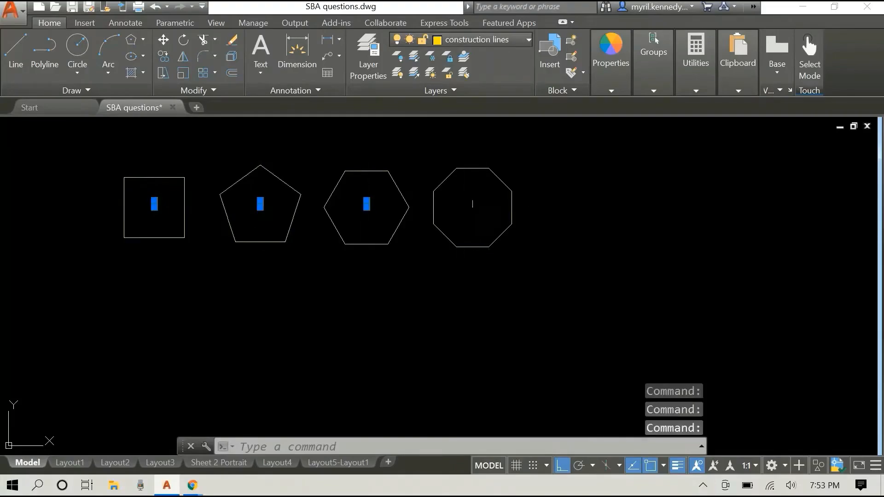
key(Delete)
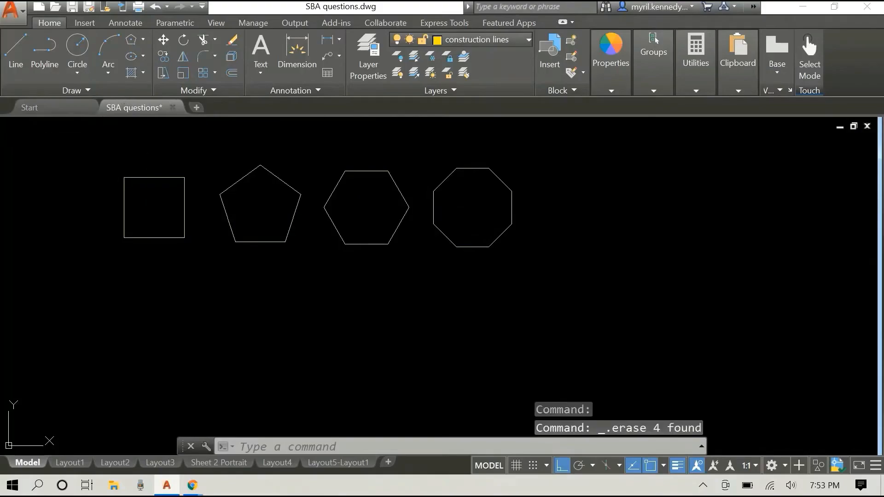
Move all four polygons to the outline layer and clear the selection
click(102, 143)
click(606, 290)
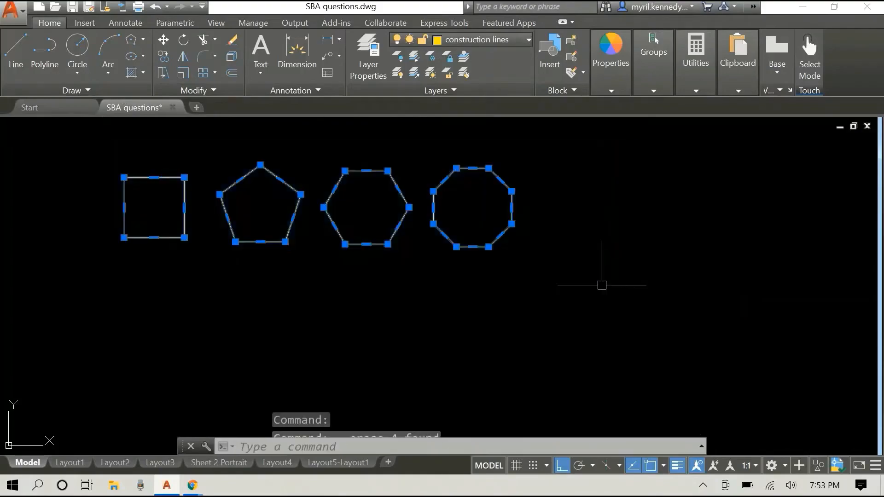
click(498, 41)
click(470, 222)
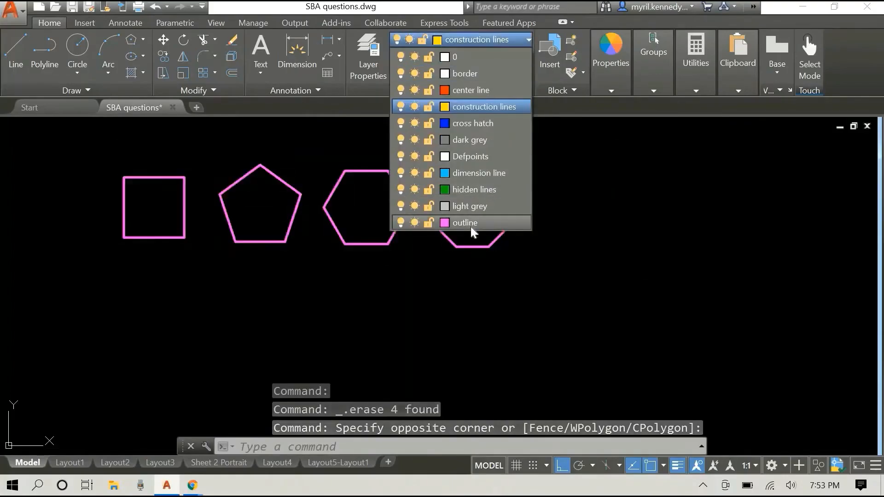
key(Escape)
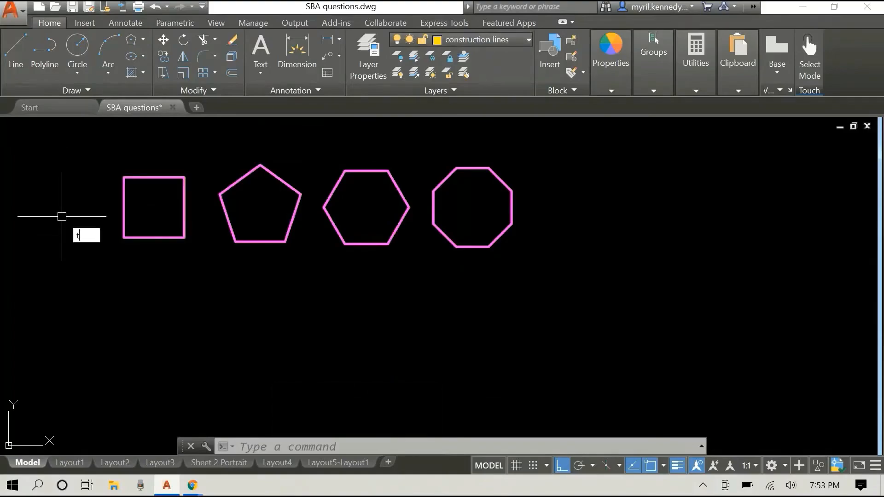
Place the single-line text "square" just below the square, with height 50 and rotation angle 0
key(Return)
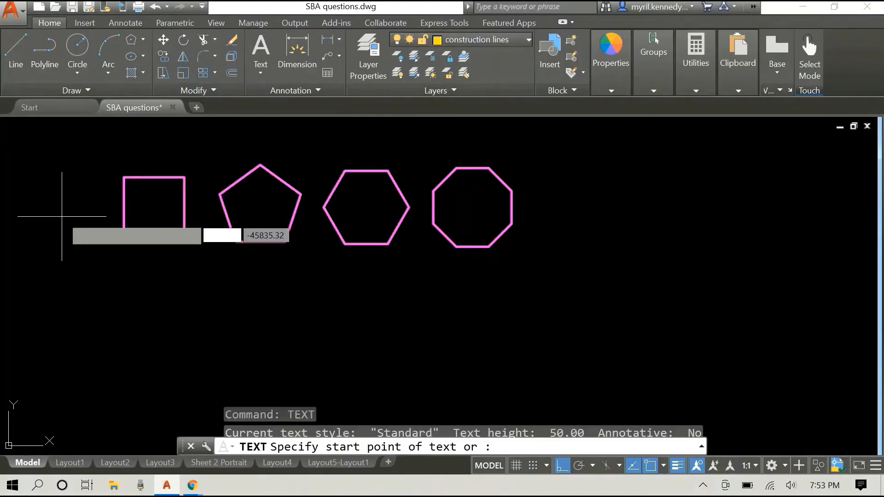
click(131, 270)
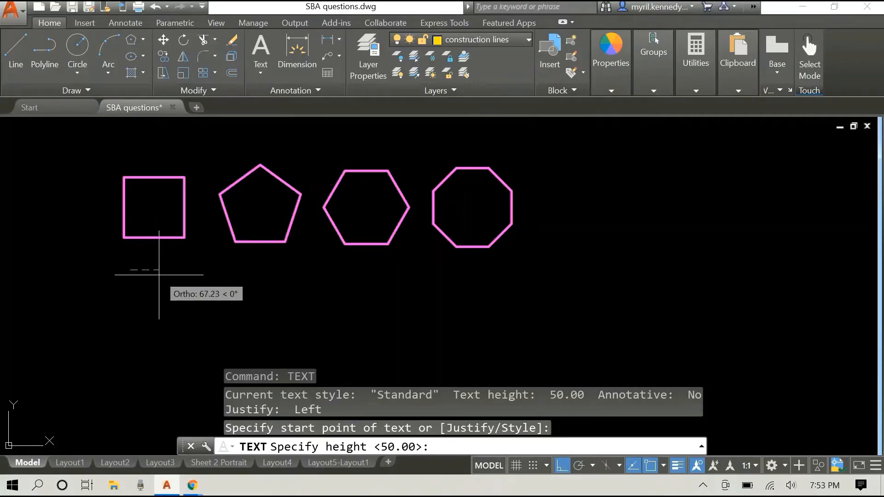
key(Return)
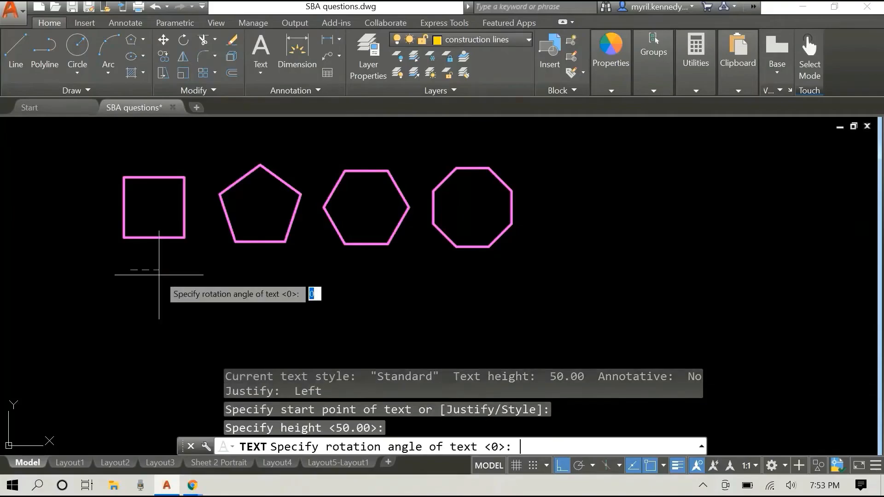
key(Return)
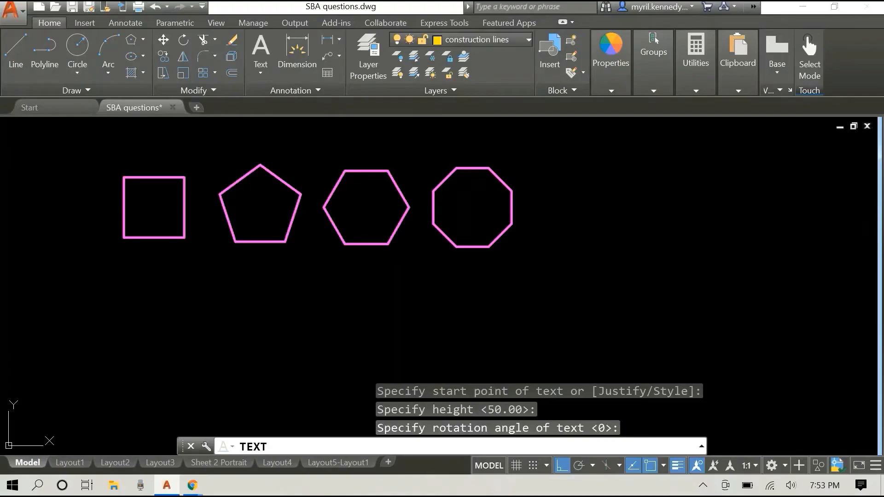
text(sq)
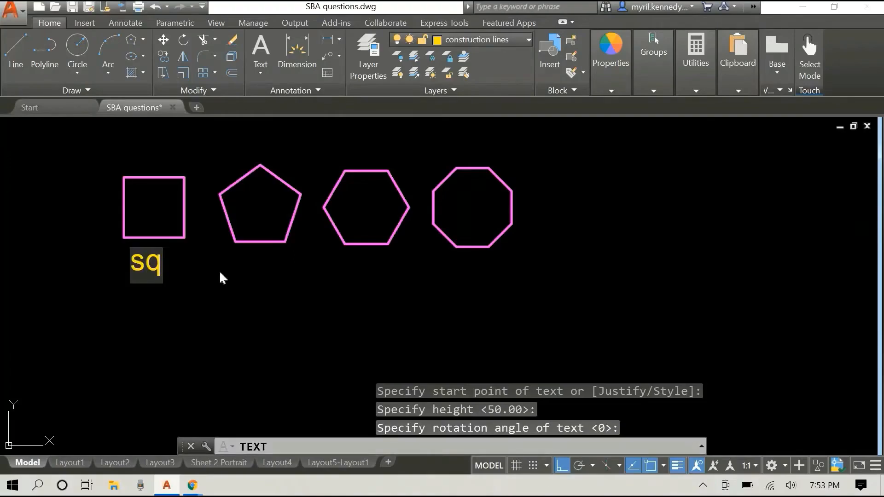
text(ua)
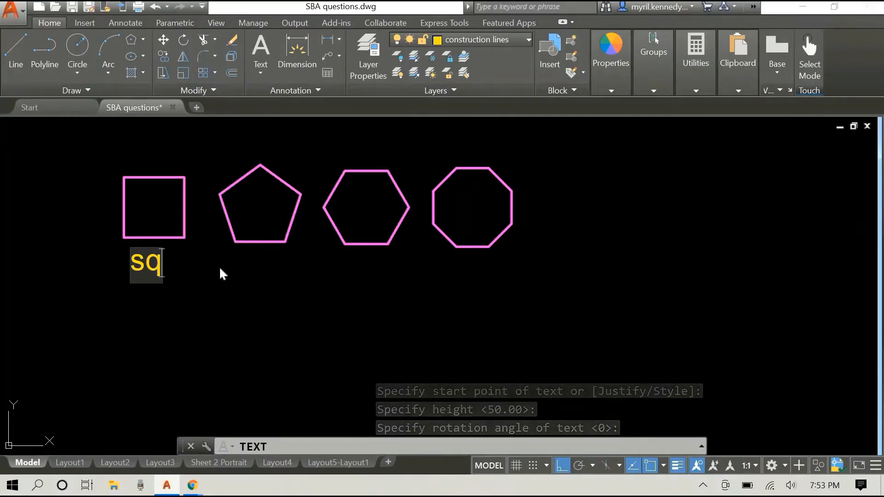
text(re)
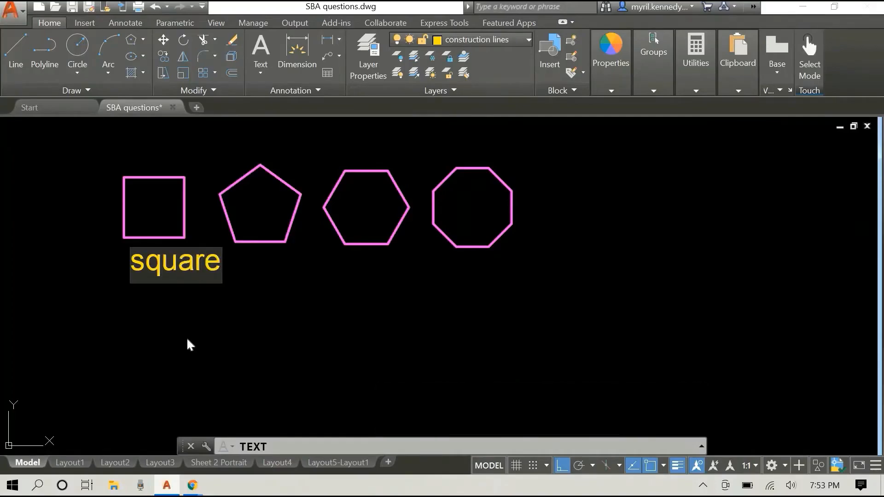
click(187, 340)
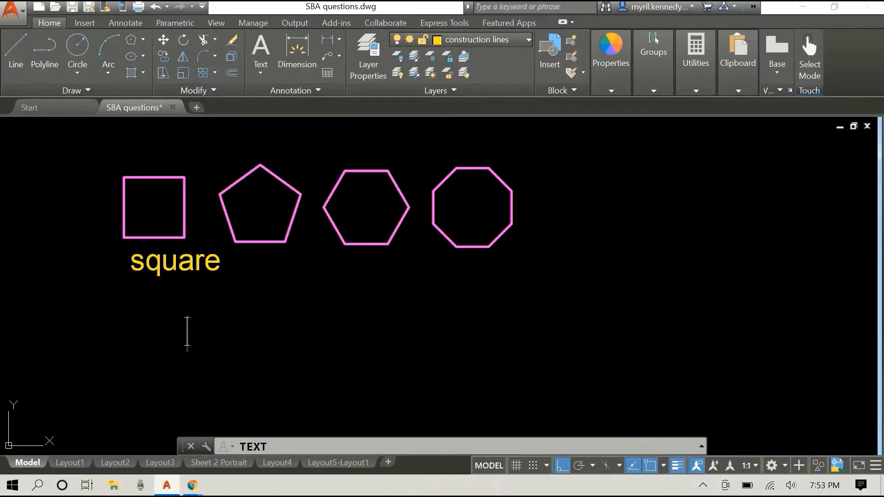
key(Return)
Scale the "square" label by a factor of 0.5 about its lower-left insertion point
click(172, 263)
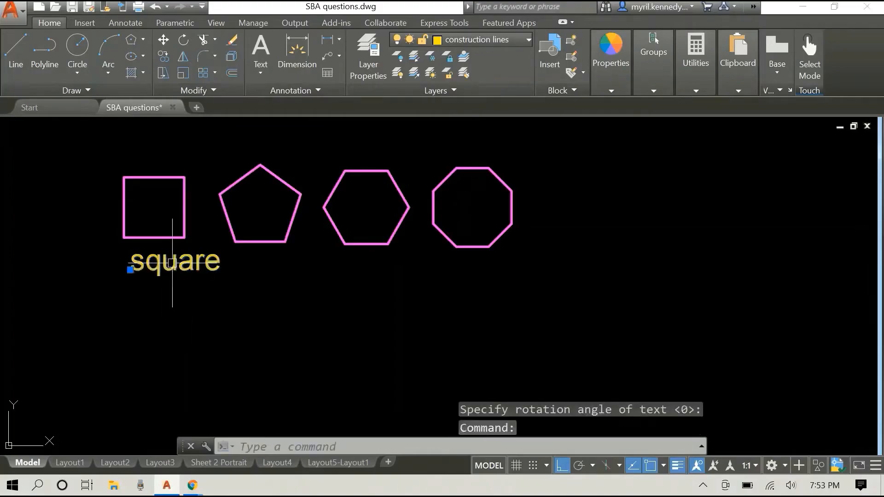
right_click(105, 250)
click(143, 290)
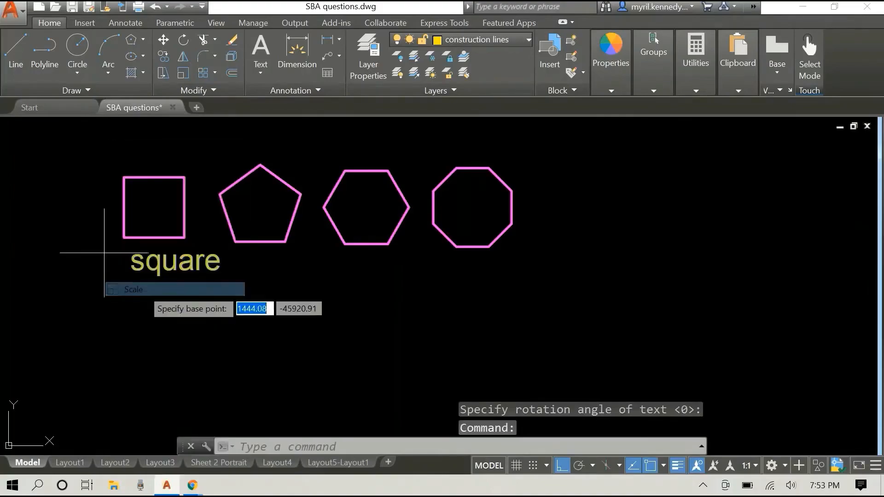
click(131, 269)
text(.5)
key(Return)
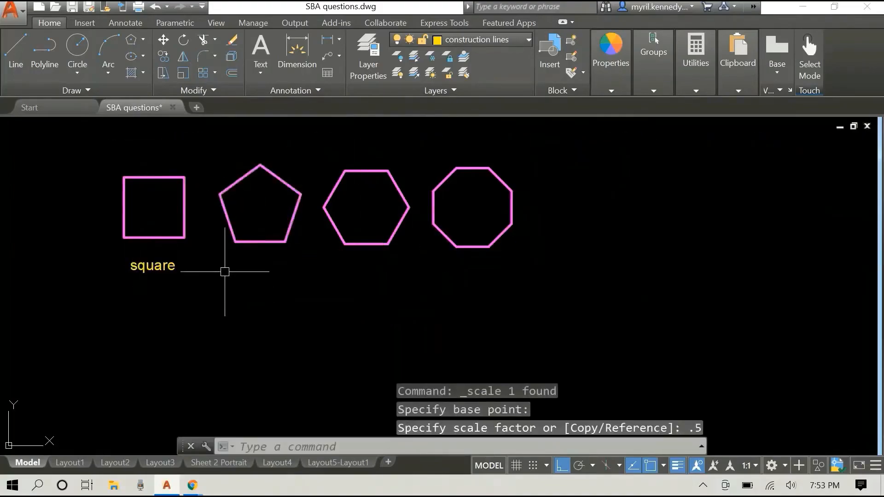
Copy the "square" label horizontally to positions below the pentagon, the hexagon and the octagon
right_click(293, 309)
click(342, 274)
click(131, 270)
click(237, 270)
click(336, 270)
click(452, 269)
right_click(406, 144)
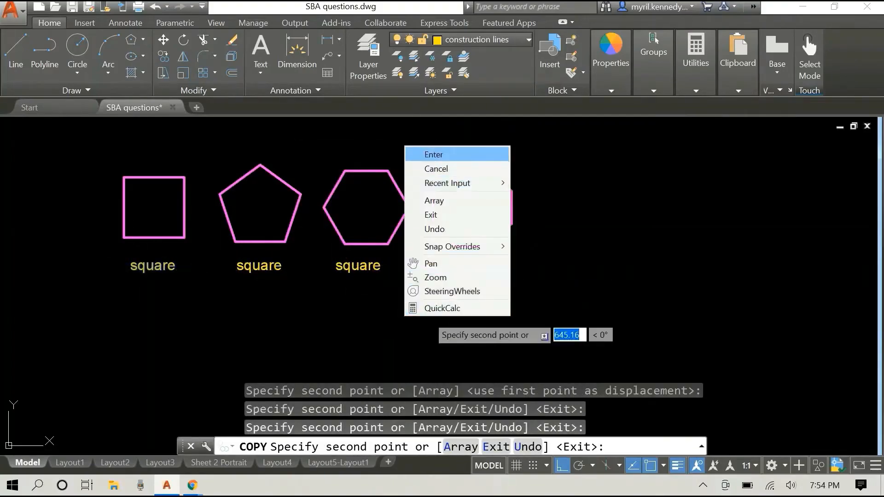
click(425, 152)
Change the copied labels under the pentagon and the hexagon to "pentagon" and "hexagon"
click(262, 268)
double_click(278, 268)
text(pentagon)
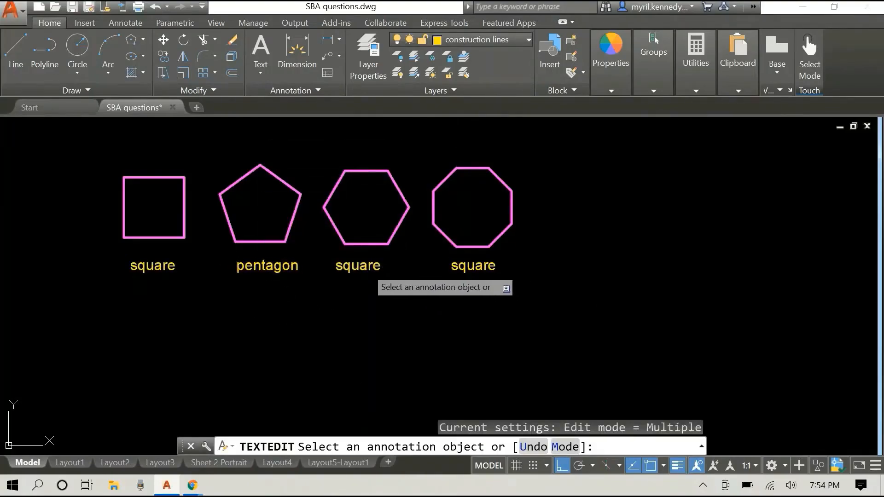
click(374, 268)
key(Delete)
text(hexagon)
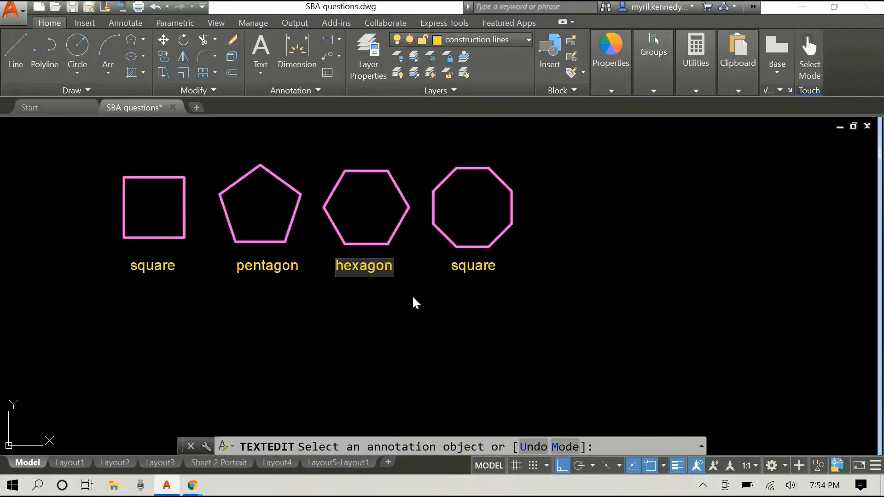
key(Return)
Change the copied label under the octagon to "octagon" and finish text editing
click(488, 266)
key(Delete)
text(octagon)
key(Return)
key(Return)
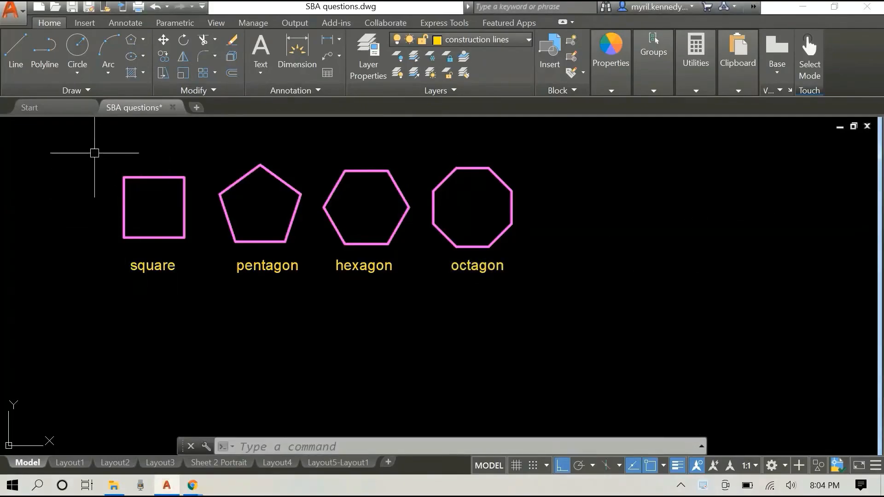
Copy all four polygons with their labels straight down to form a second row below the first
click(95, 153)
click(576, 290)
right_click(599, 299)
click(644, 291)
click(123, 237)
click(124, 373)
key(Escape)
Draw a circle of radius 100 centred on the upper-row square
text(CIRCLE)
key(Return)
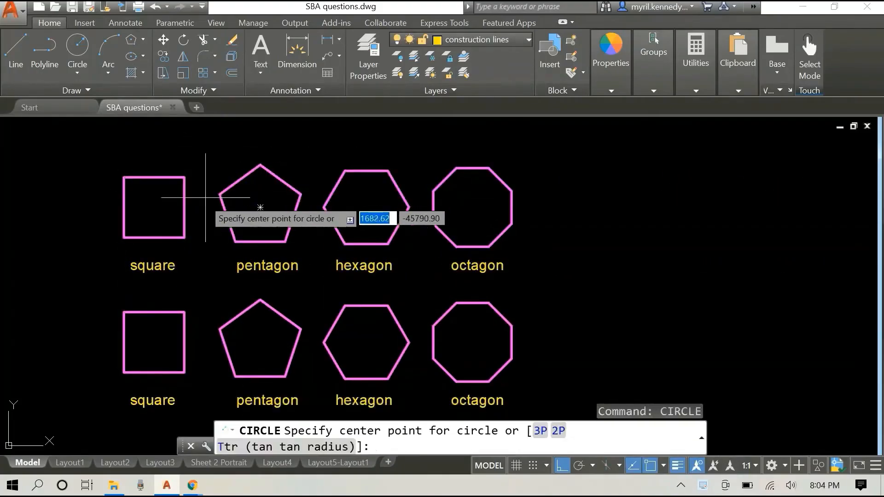
click(153, 207)
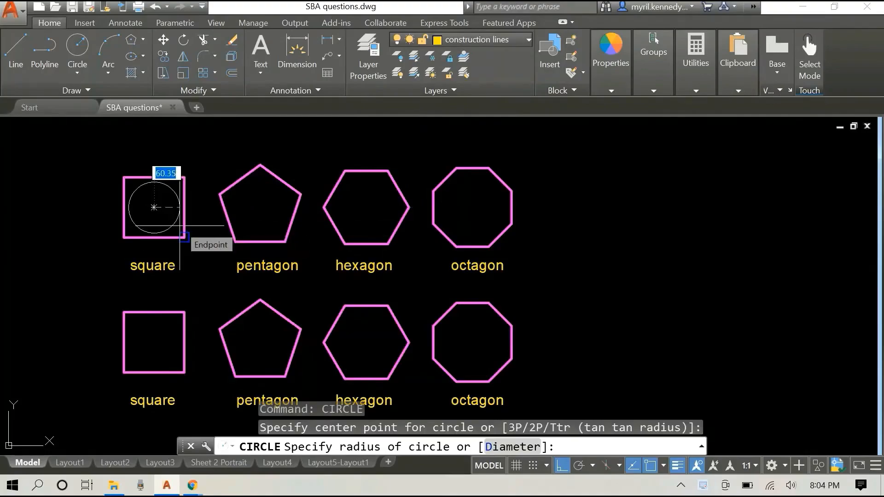
text(100)
key(Return)
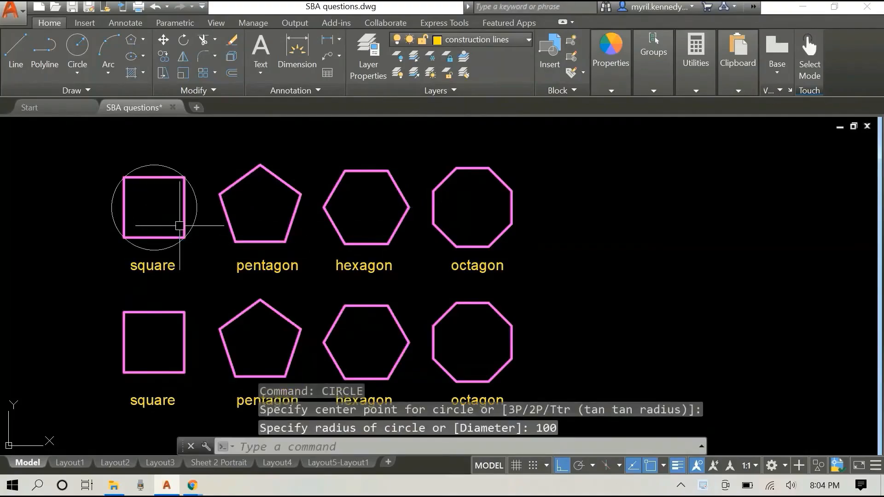
Draw a circle of radius 100 centred on the upper-row pentagon
right_click(647, 206)
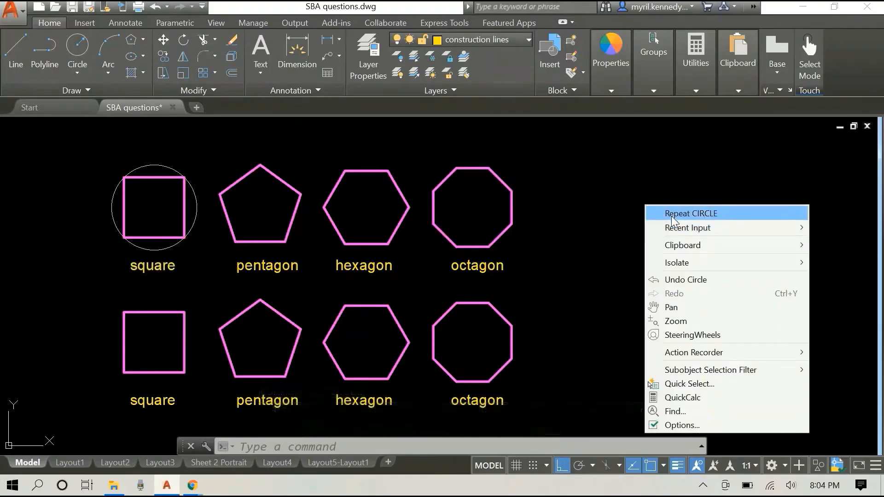
click(670, 214)
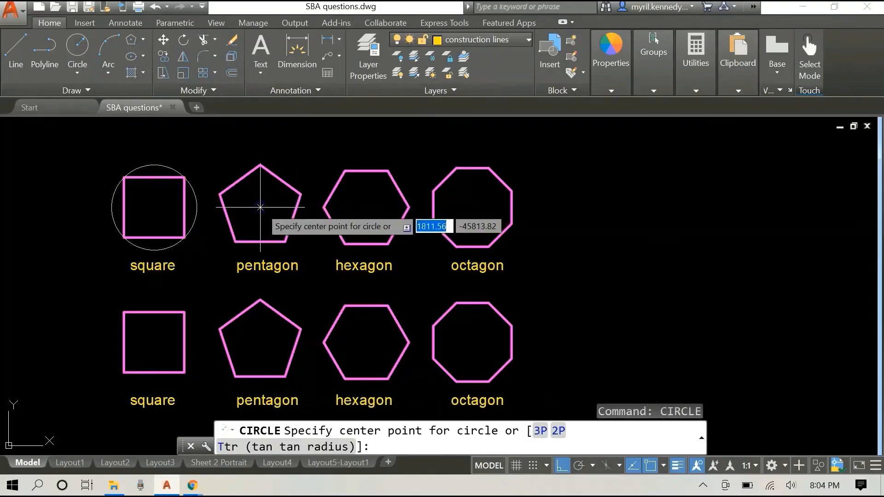
click(260, 207)
text(1)
key(Return)
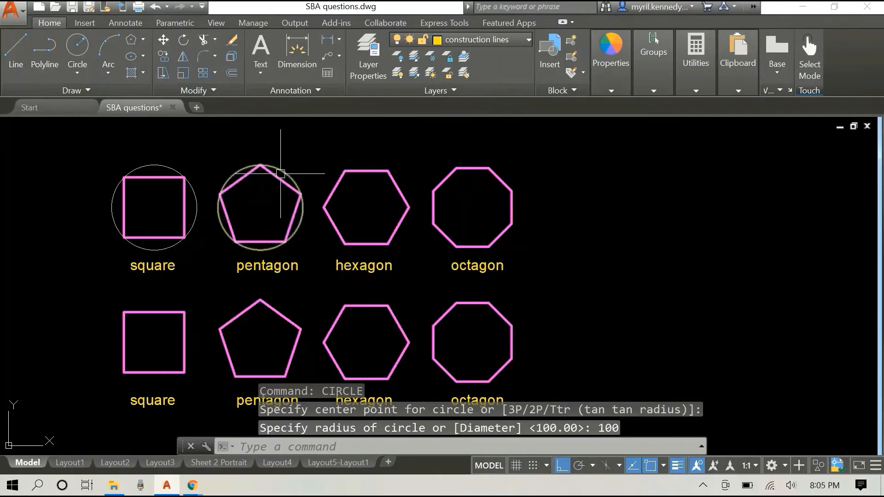
Copy the pentagon's circle from its centre to the centres of the upper-row hexagon and octagon
click(282, 172)
right_click(304, 147)
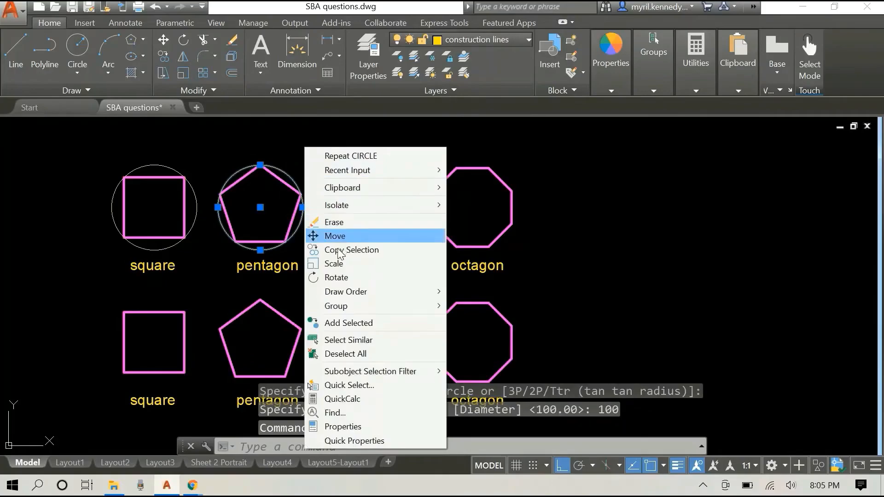
click(351, 250)
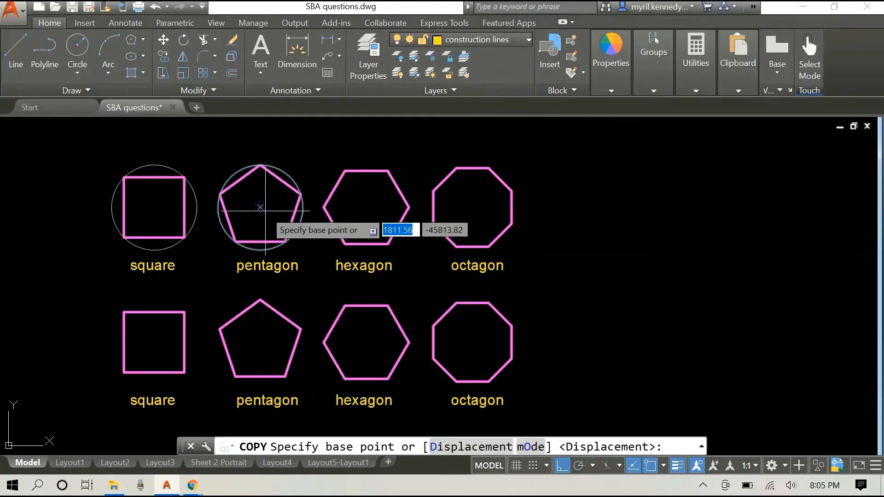
click(261, 207)
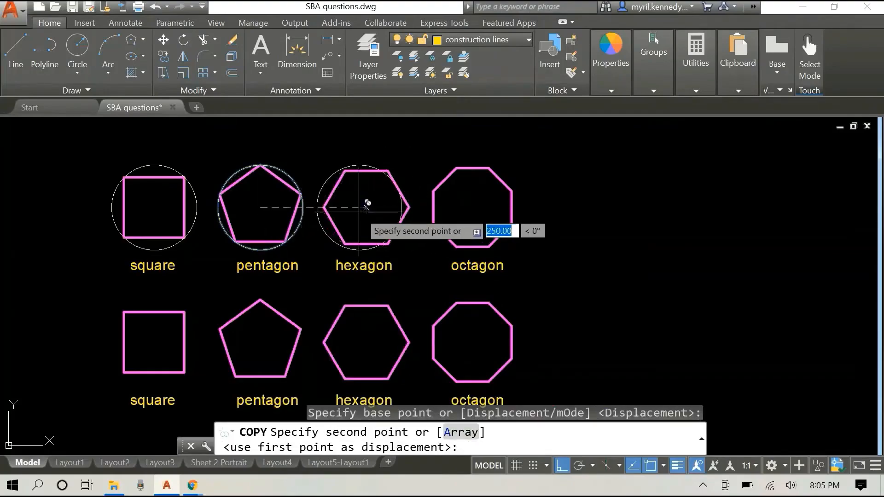
click(366, 207)
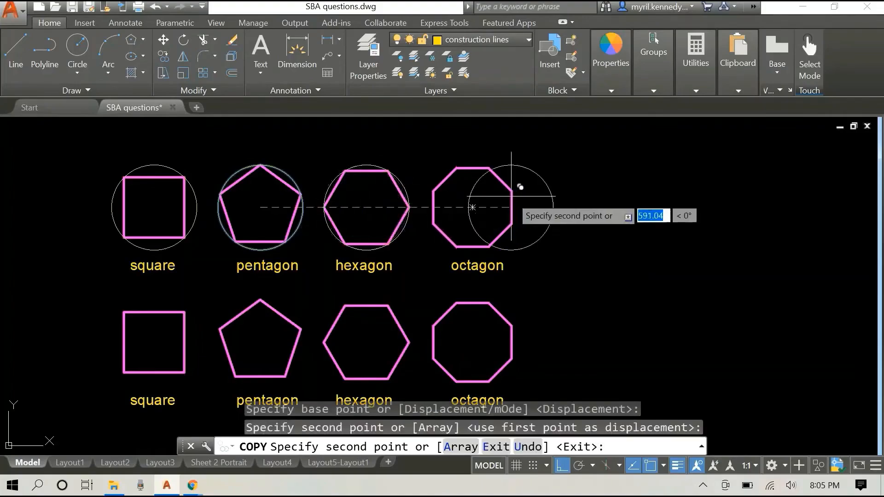
click(475, 207)
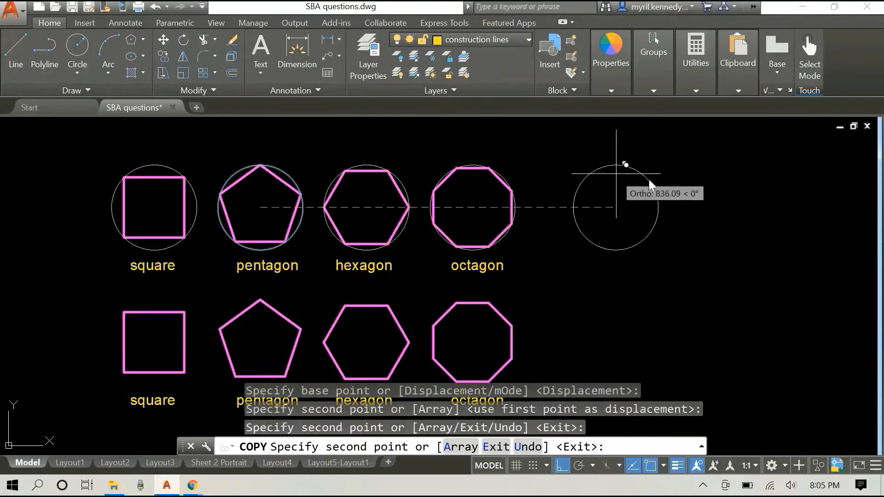
right_click(617, 175)
click(654, 183)
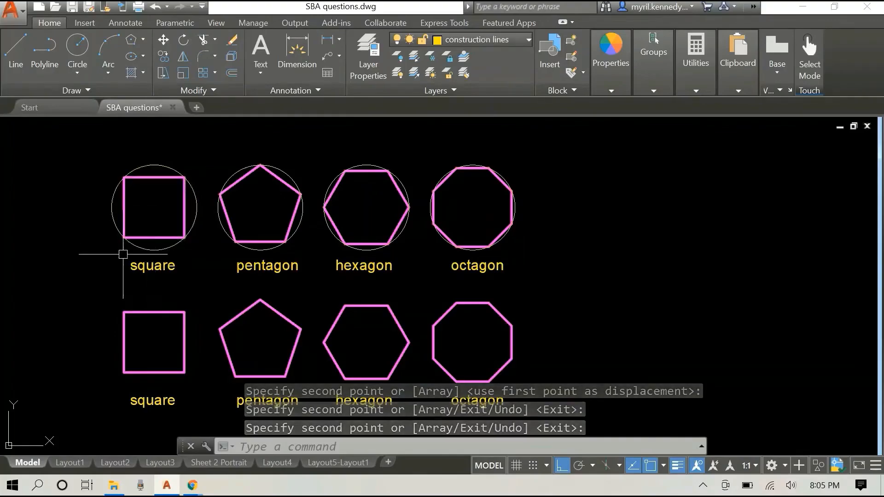
Minimize the ribbon to its panel titles to enlarge the drawing area
middle_drag(572, 282, 624, 227)
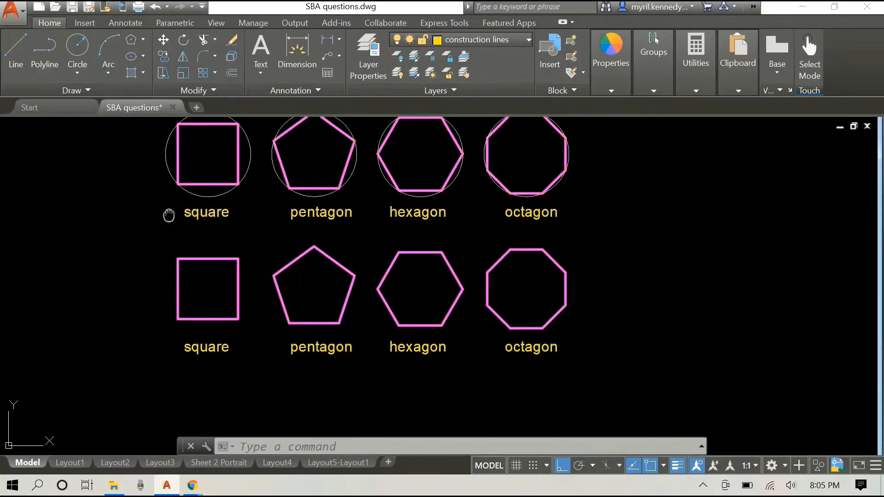
middle_drag(169, 215, 168, 227)
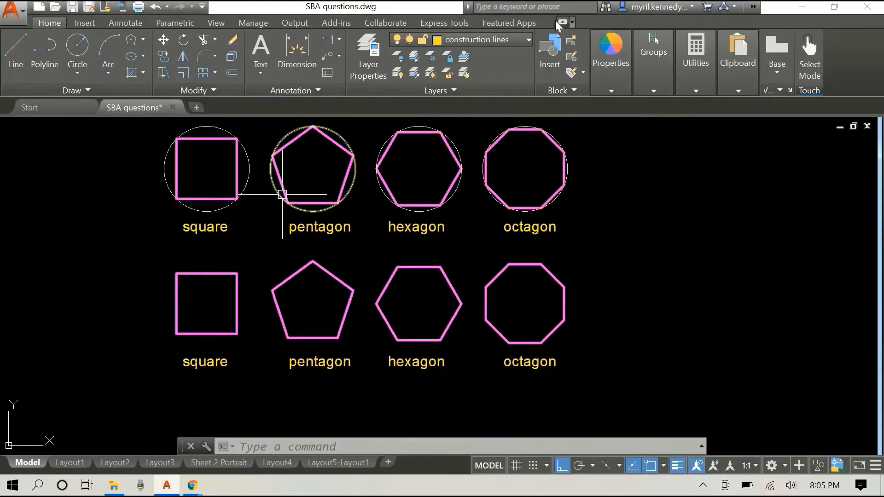
click(562, 23)
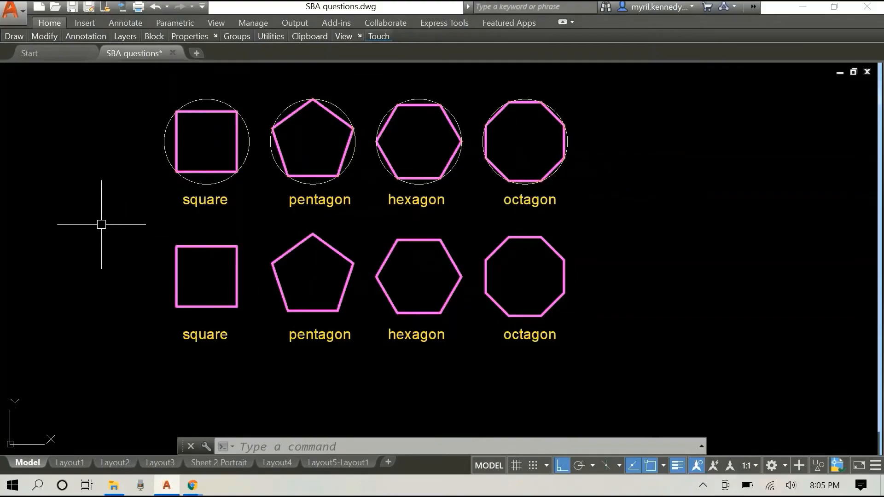
Draw a circle centred in the lower-row square, reaching the midpoint of its right side
middle_drag(101, 225, 102, 244)
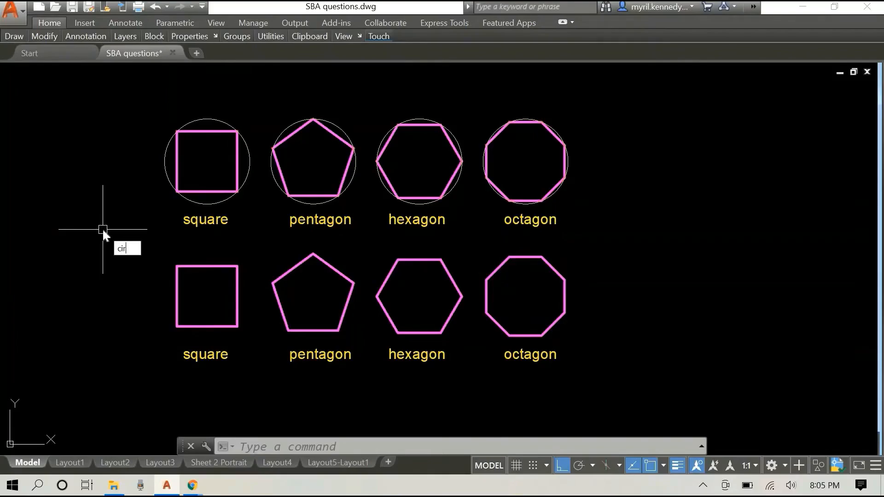
key(Return)
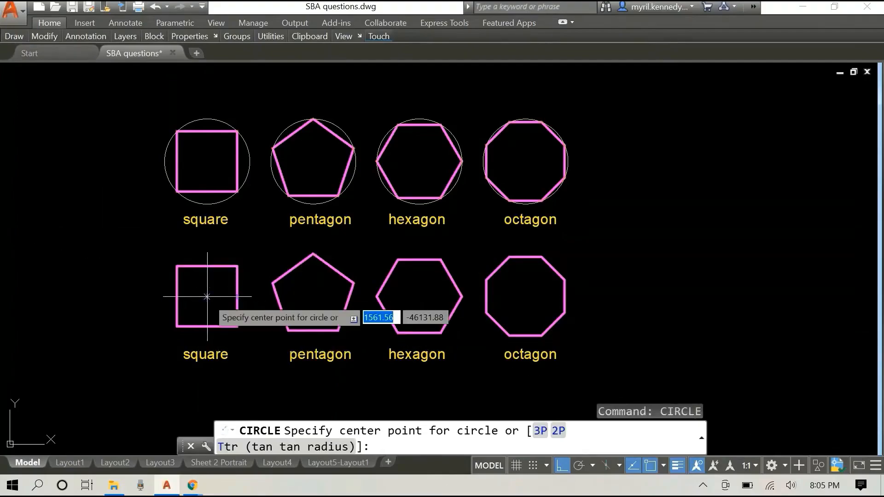
click(207, 296)
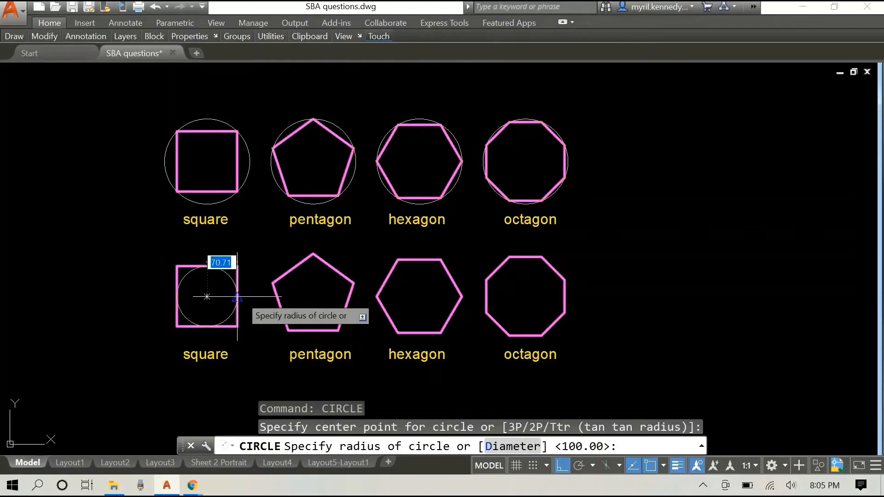
click(237, 297)
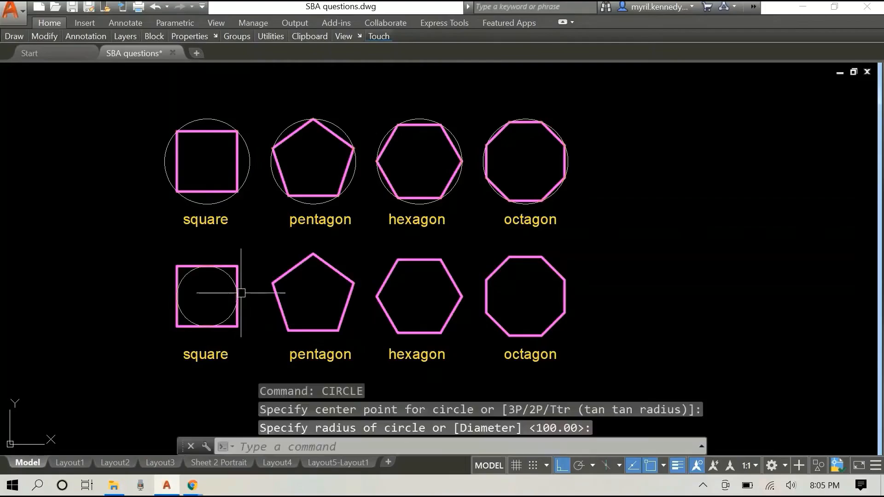
Repeat the Circle command for another circle
right_click(262, 252)
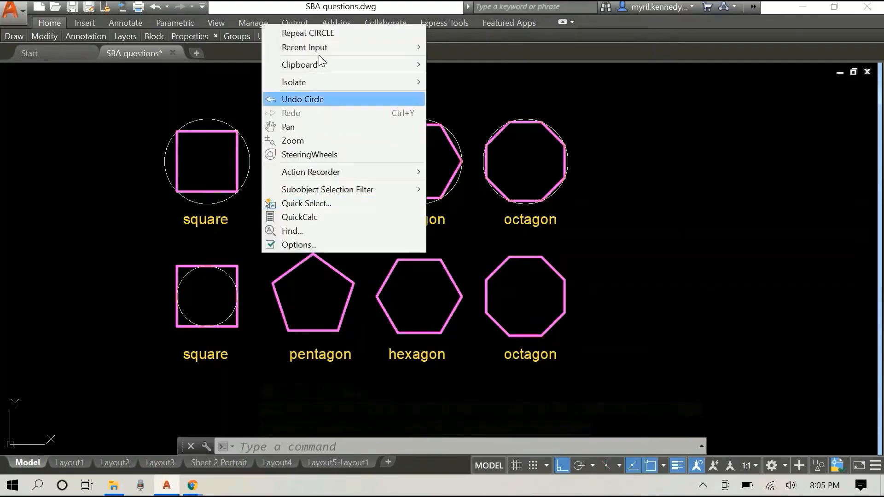
Draw a circle inside the lower-row pentagon, centred on the pentagon and tangent to its sides at their midpoints
click(317, 33)
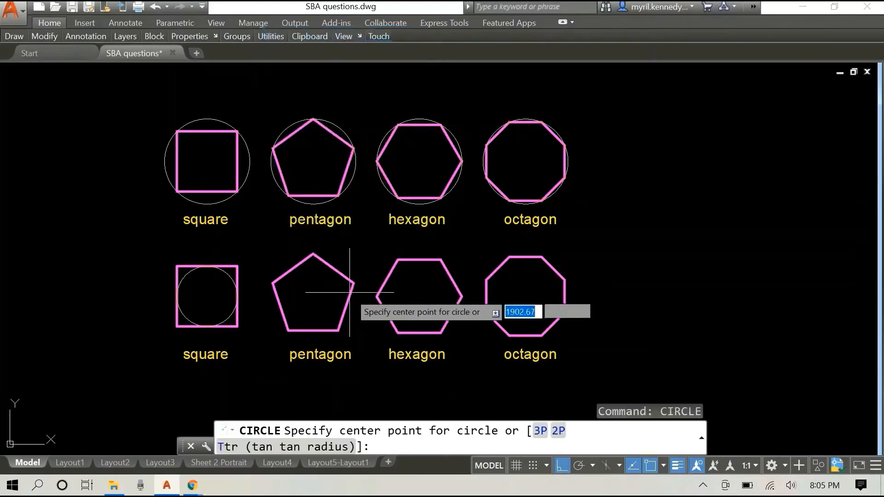
click(313, 297)
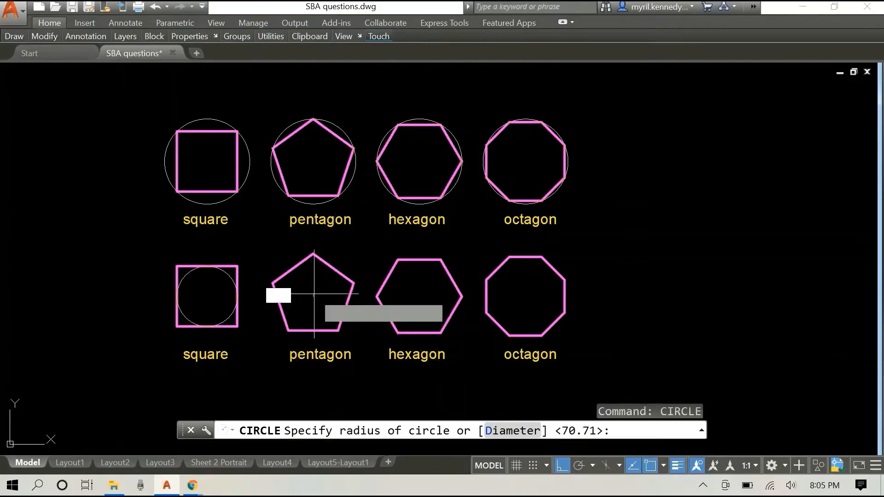
click(345, 307)
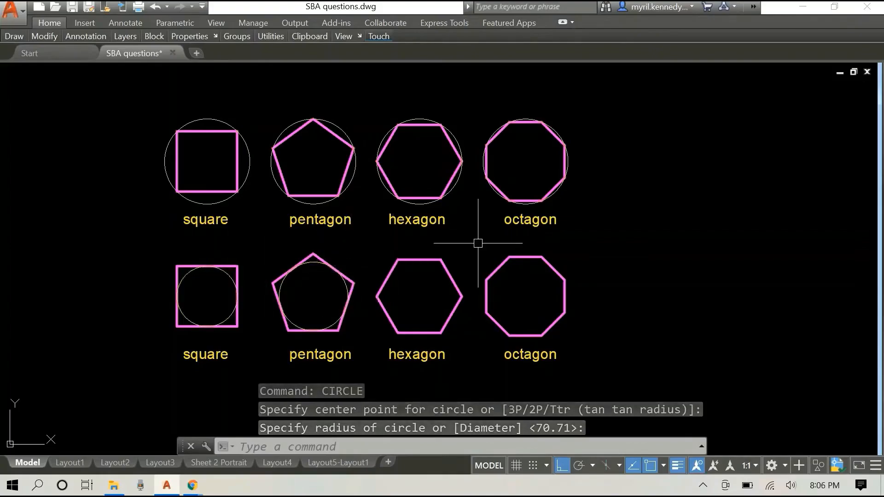
Draw a circle inside the lower-row hexagon, centred on the hexagon and reaching the midpoint of one side
right_click(606, 241)
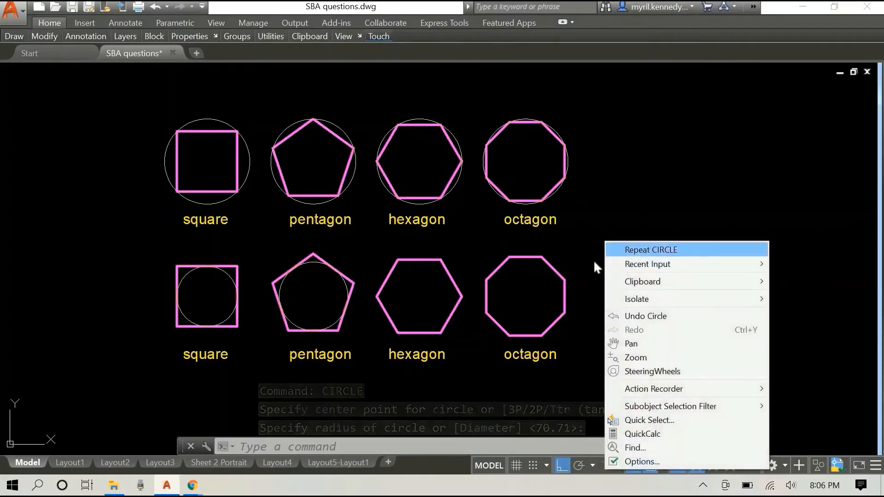
click(644, 250)
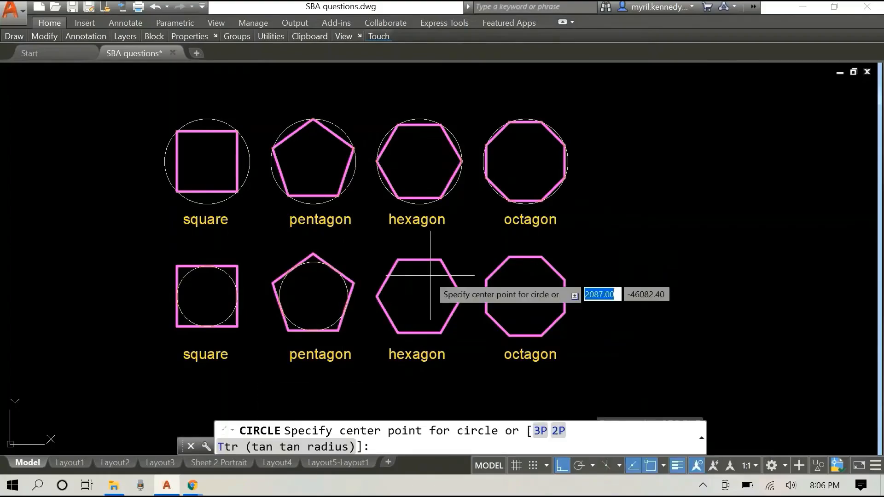
click(419, 296)
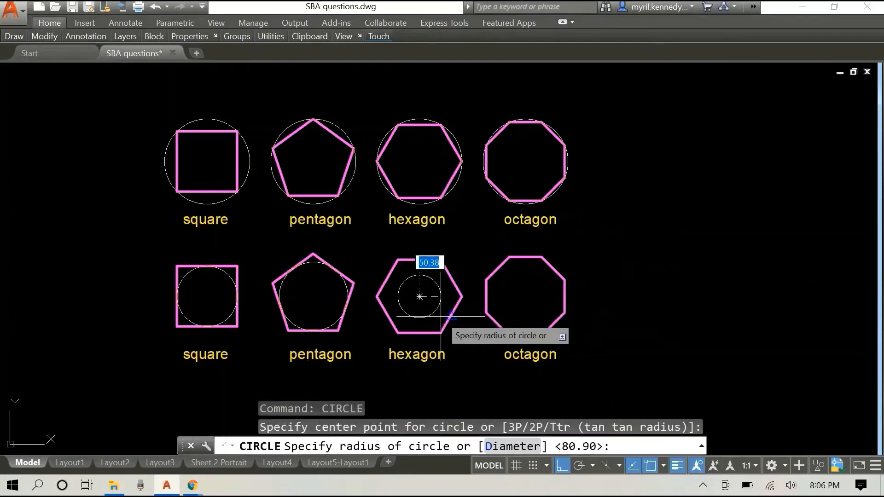
click(451, 316)
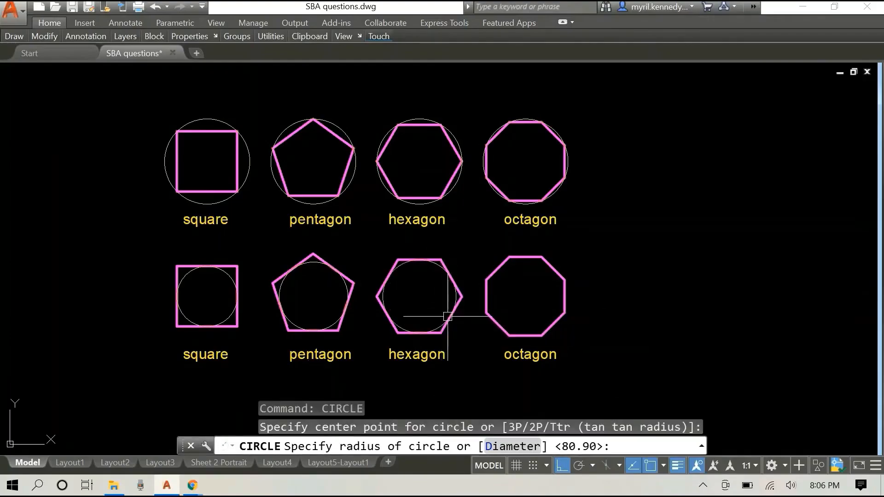
Inspect the circles inside the lower-row hexagon and pentagon, checking the pentagon circle's properties
click(403, 266)
double_click(403, 266)
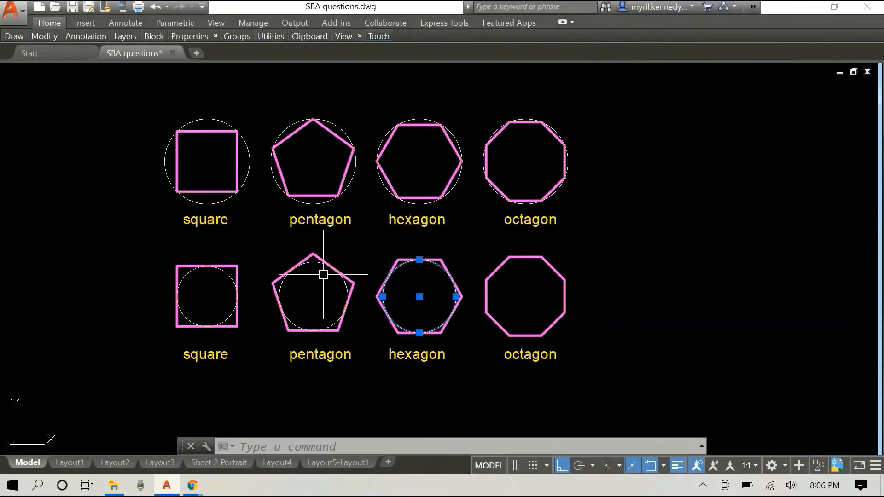
key(Escape)
scroll(315, 265, up, 2)
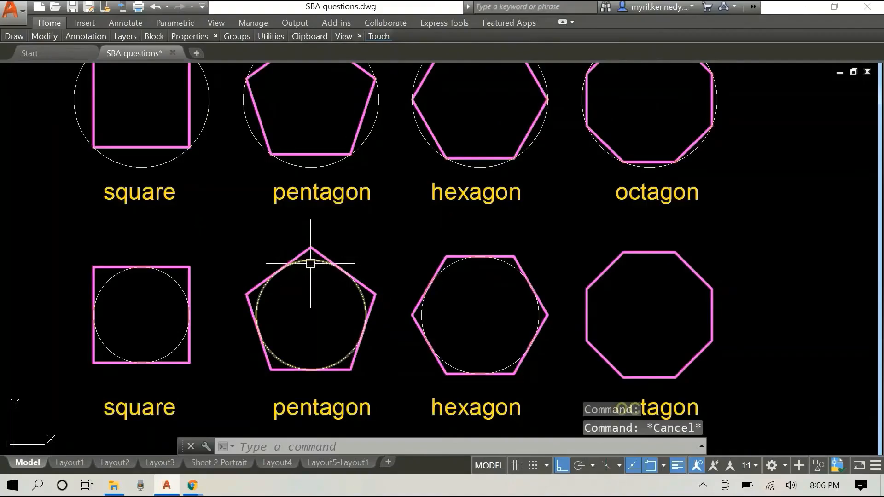
click(310, 263)
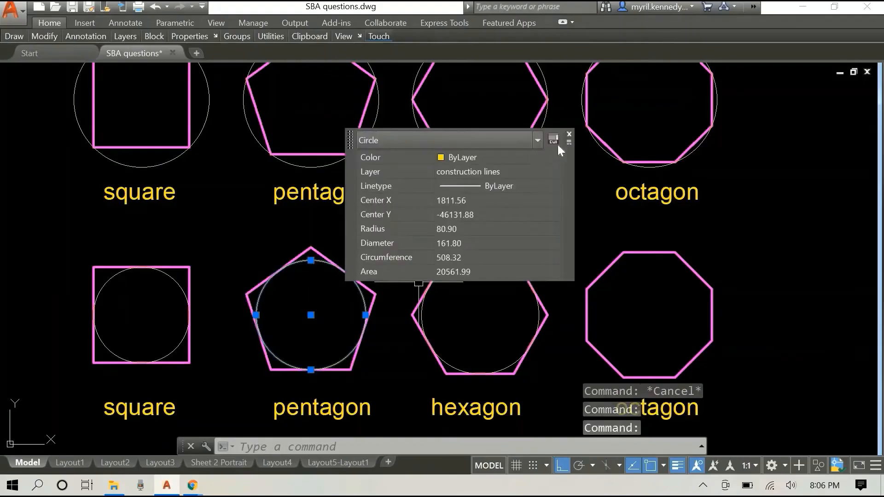
click(568, 135)
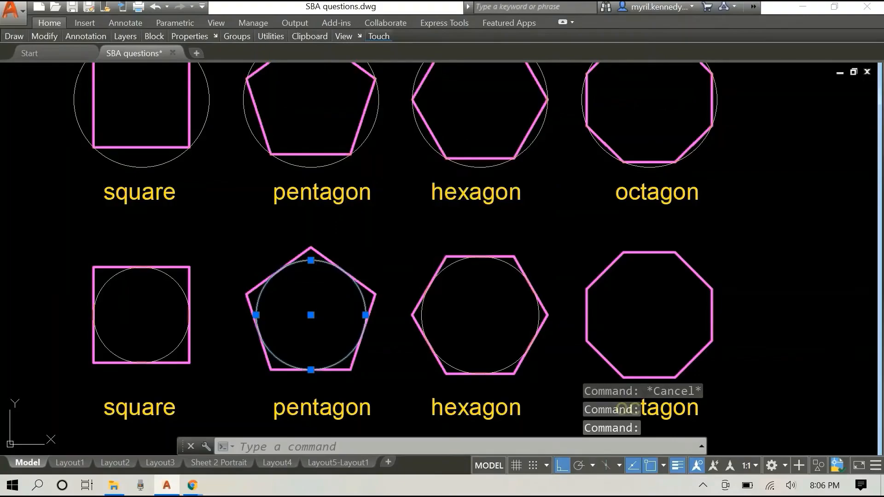
key(Escape)
Draw a circle inside the lower-row octagon, centred on the octagon and reaching the midpoint of one side
scroll(570, 237, down, 2)
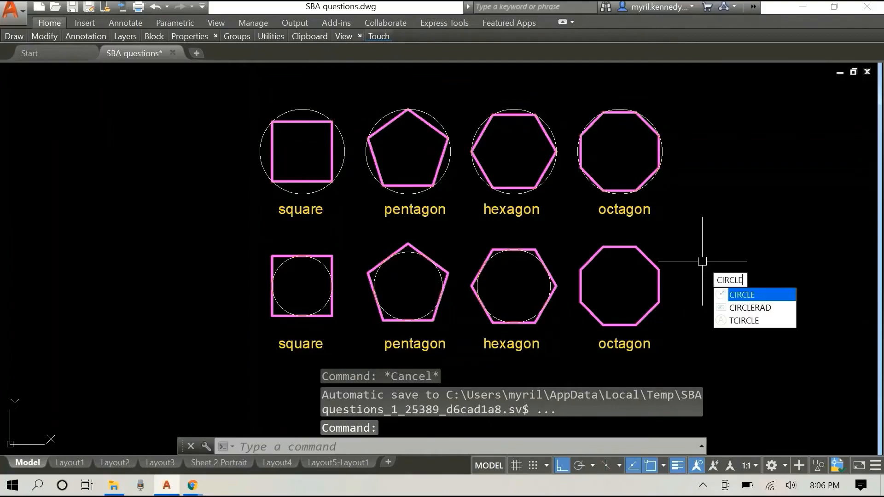
key(Return)
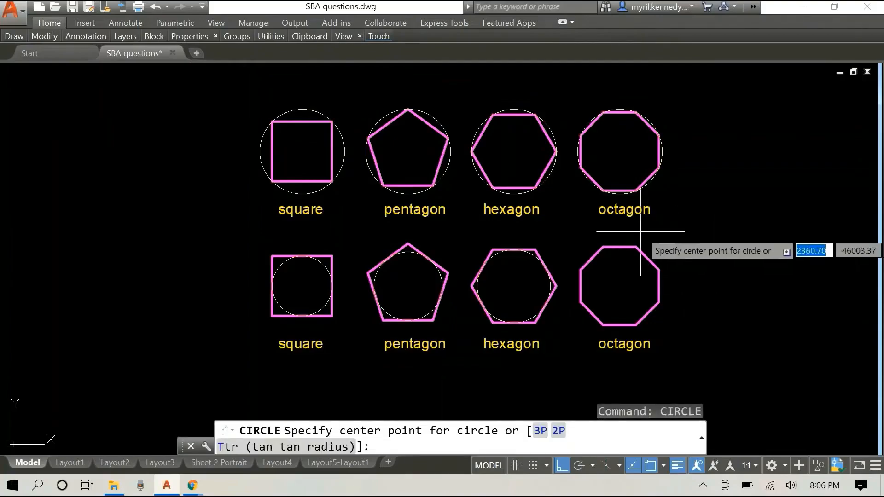
click(621, 287)
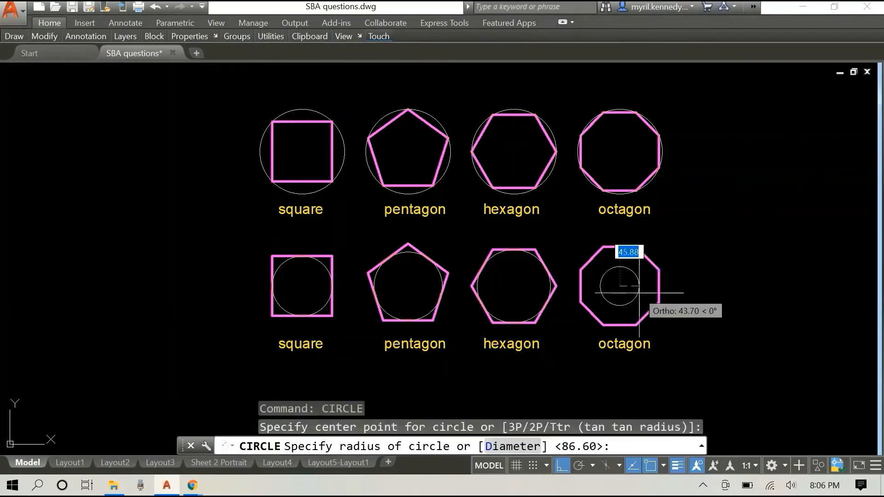
click(659, 286)
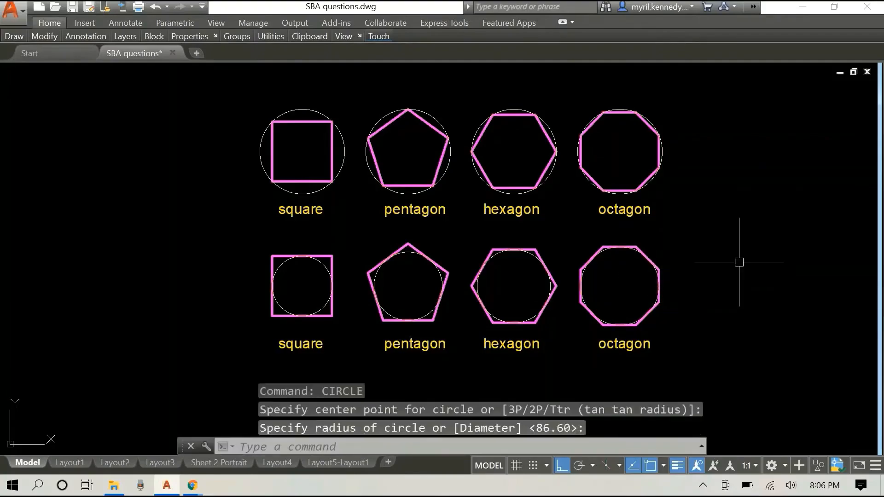
Examine how the circle inside the lower-row octagon touches the octagon's sides
scroll(644, 272, up, 2)
scroll(642, 272, up, 2)
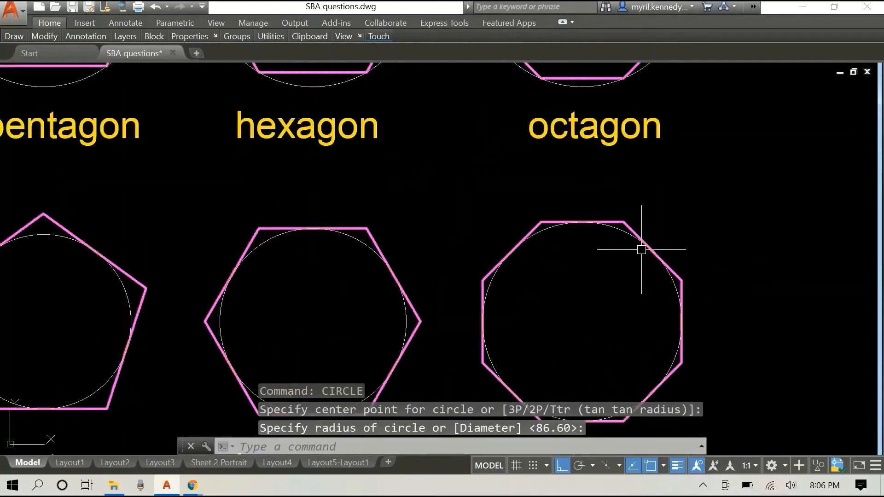
click(622, 232)
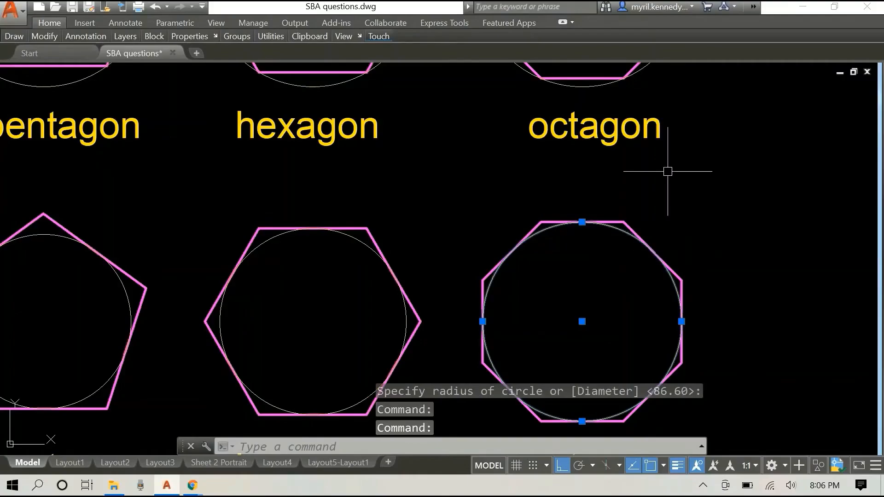
scroll(485, 236, down, 4)
key(Escape)
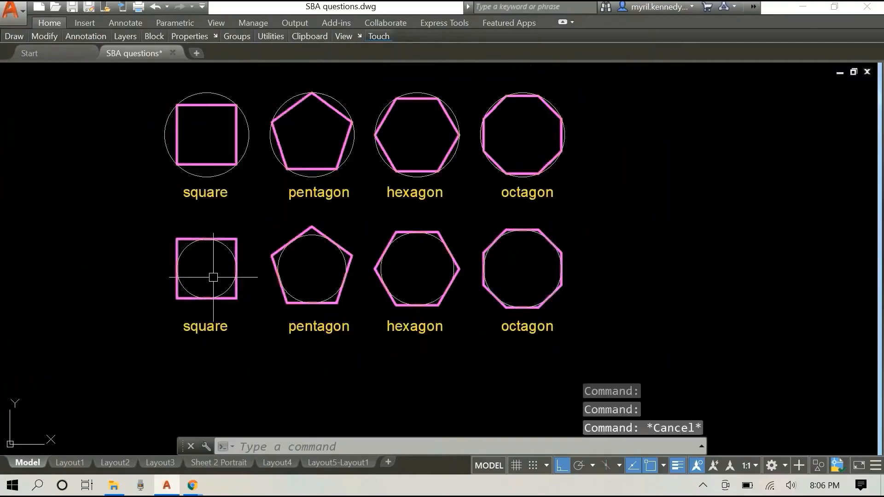
Check the properties of the circle inside the lower-row square and review the whole row of polygons
scroll(224, 258, up, 3)
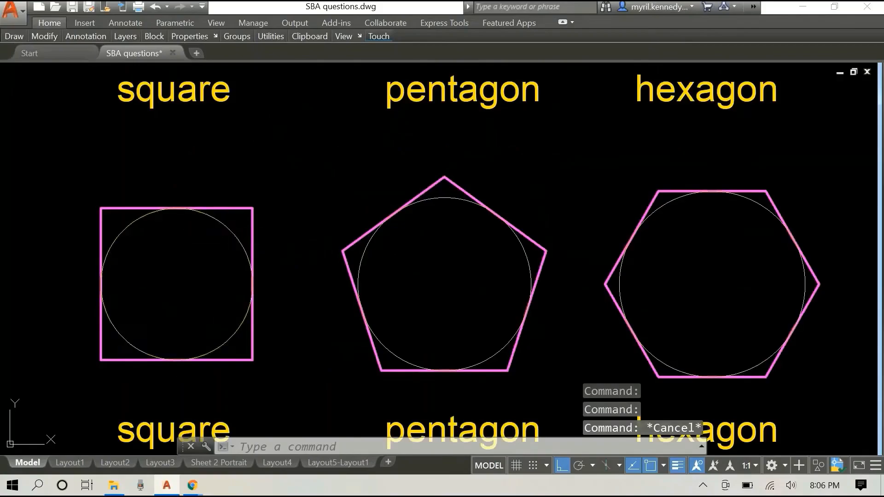
click(229, 230)
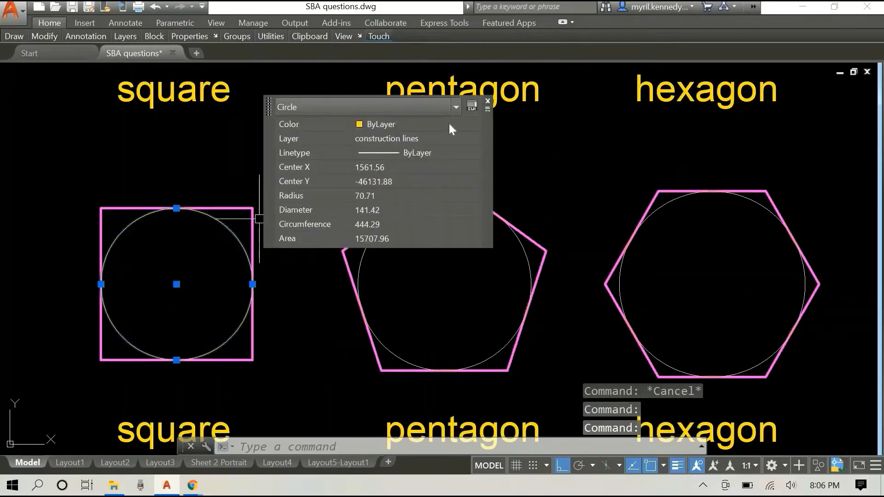
click(488, 101)
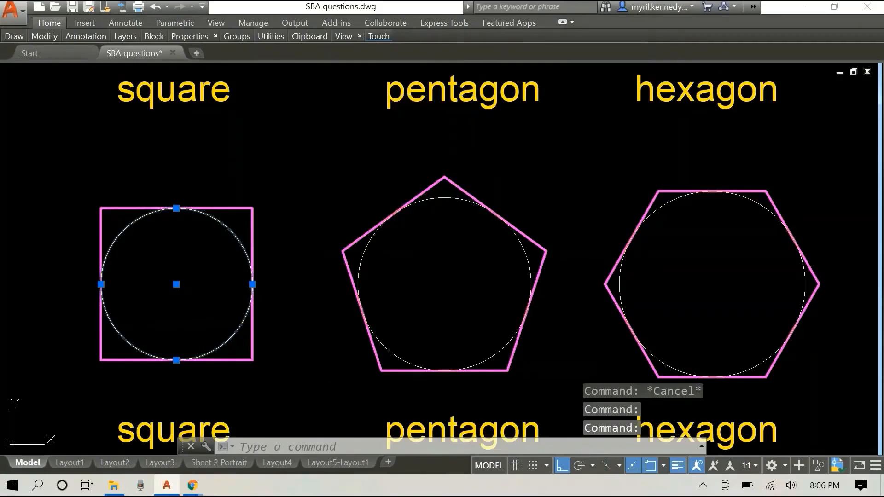
key(Escape)
scroll(555, 168, down, 4)
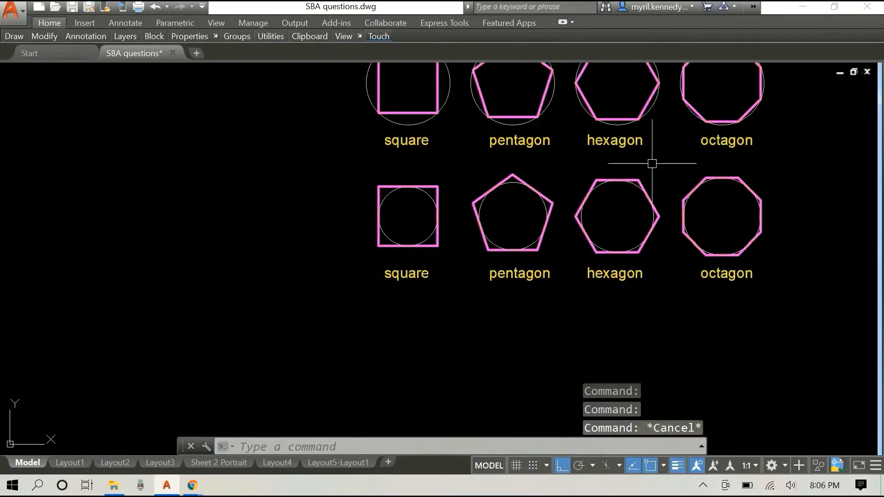
middle_drag(644, 175, 543, 279)
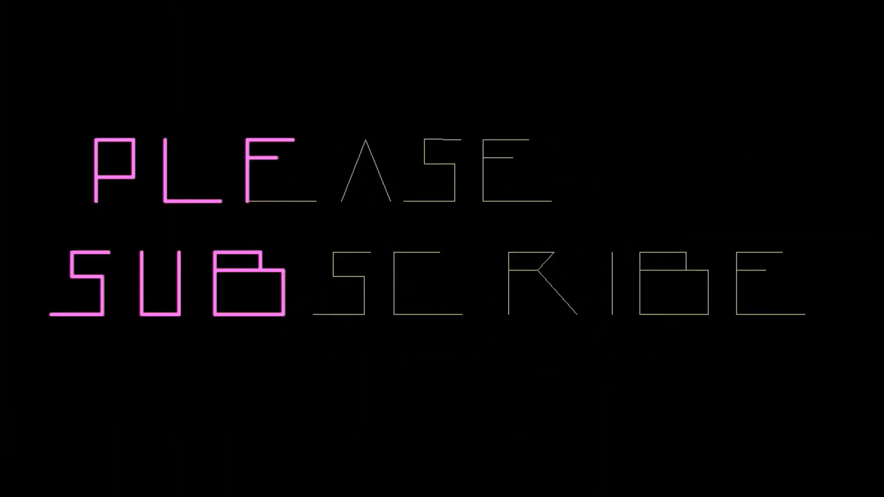
click(25, 67)
click(832, 384)
key(Delete)
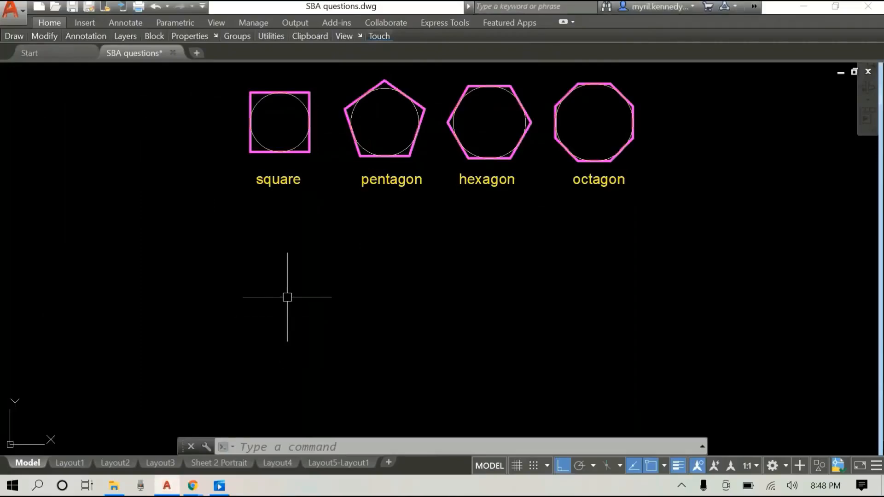
Draw a 5-sided polygon circumscribed about a circle of radius 100 in the empty area below the lower-row square
text(ygon)
key(Return)
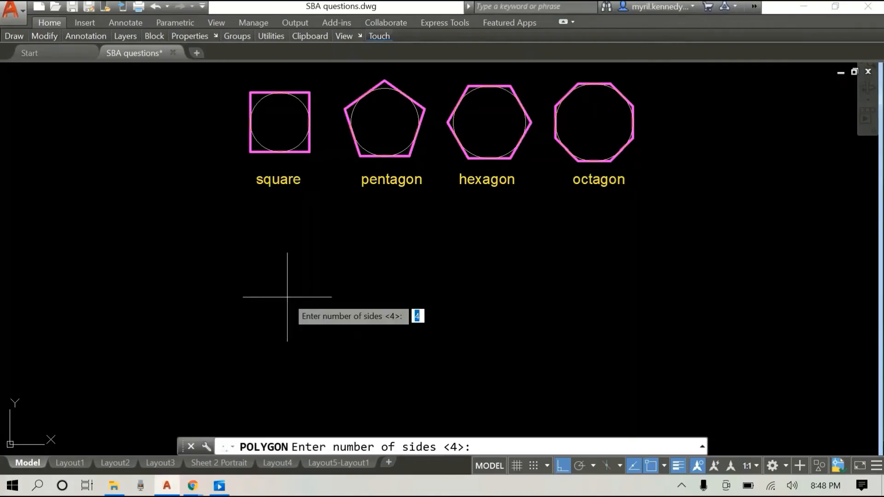
key(Return)
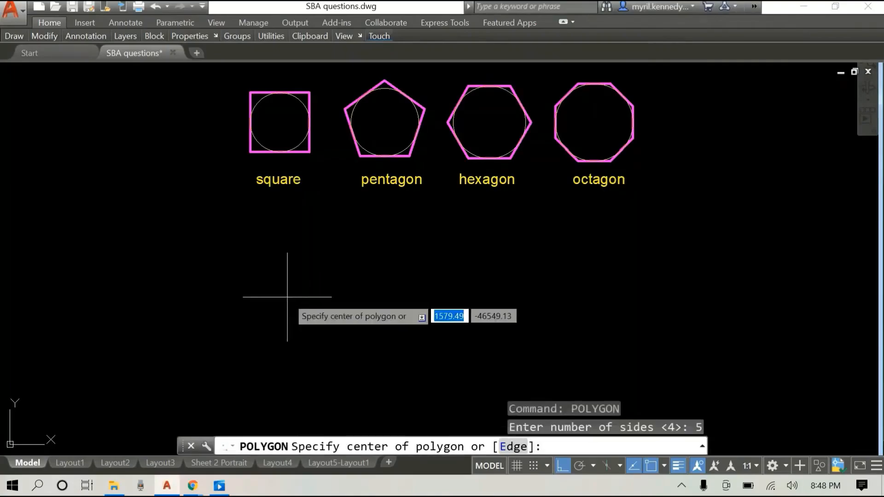
click(270, 301)
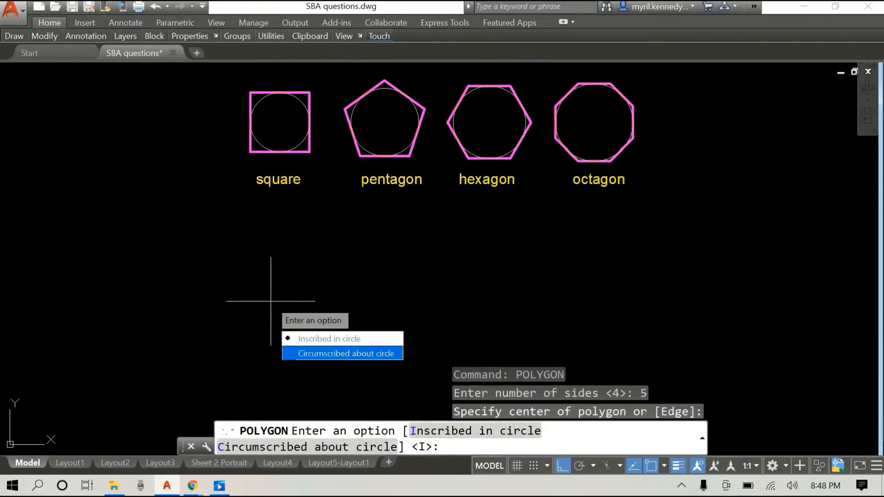
click(342, 354)
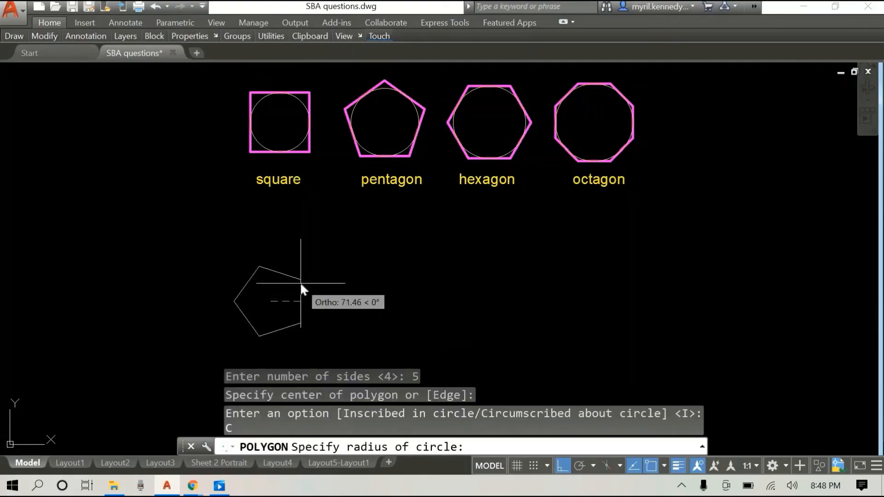
text(100)
key(Return)
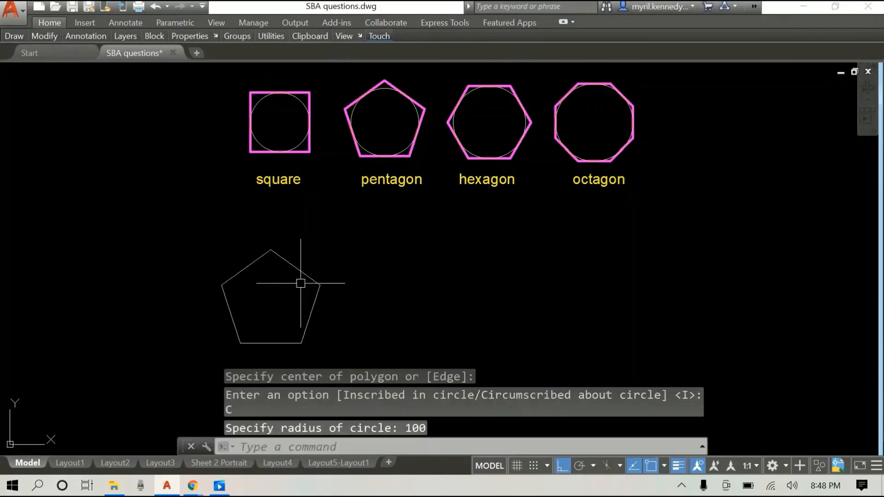
right_click(482, 251)
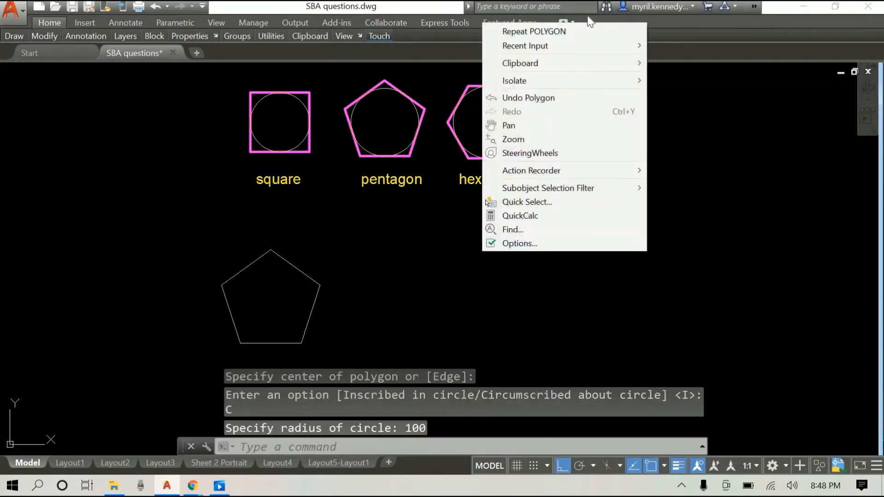
click(576, 31)
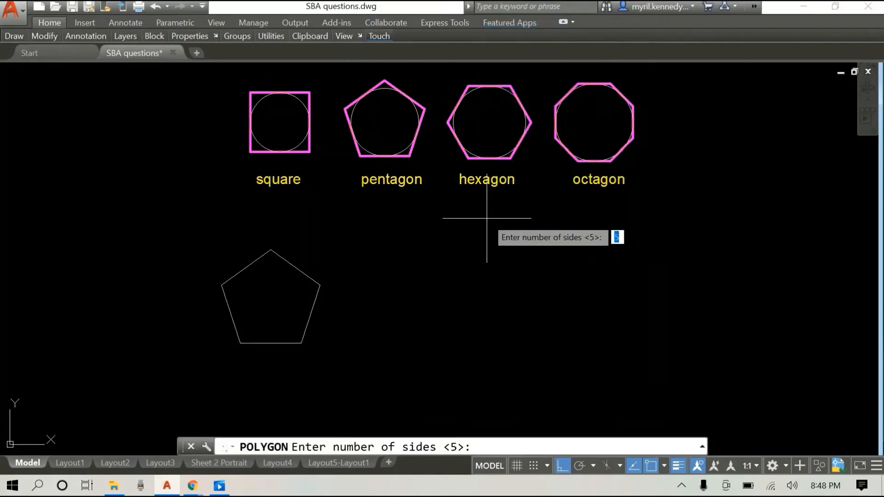
key(Escape)
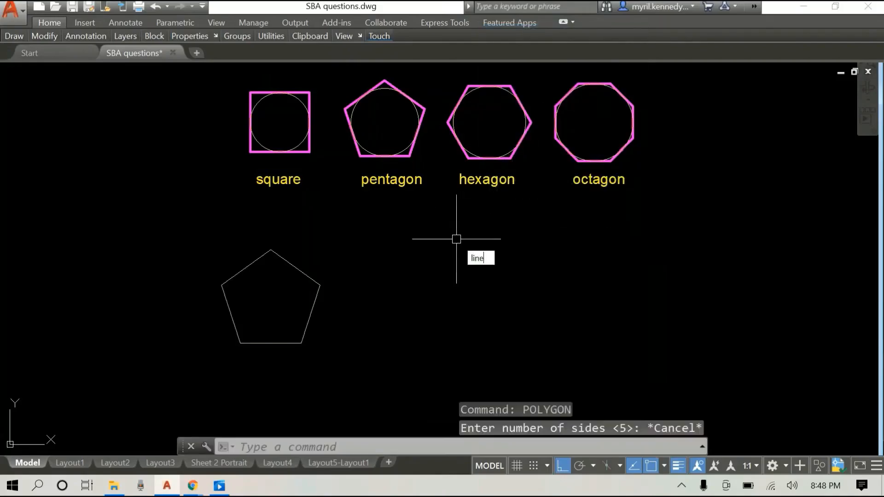
Draw a horizontal line about 1119 long from the new pentagon's centre toward the right
text(line)
key(Return)
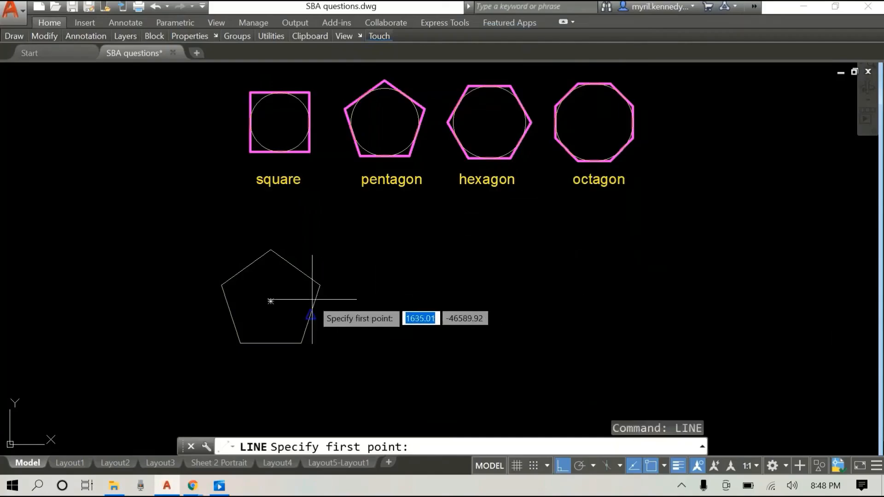
click(271, 301)
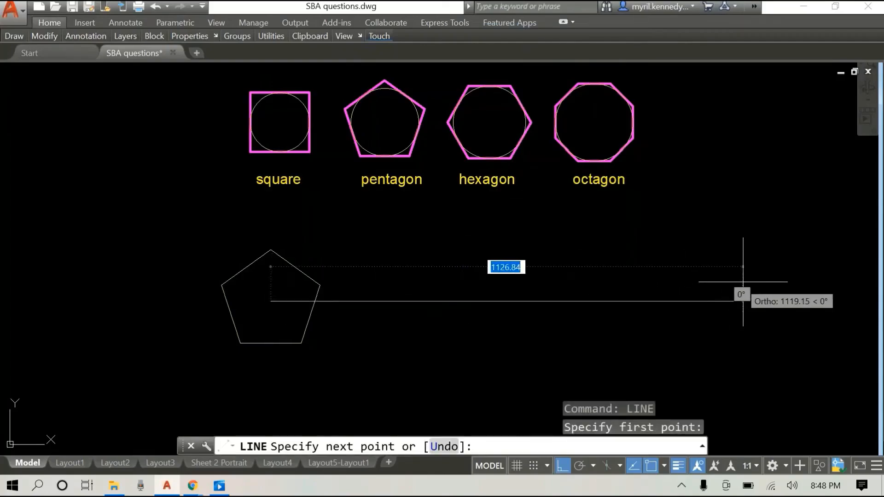
click(744, 282)
key(Escape)
right_click(604, 258)
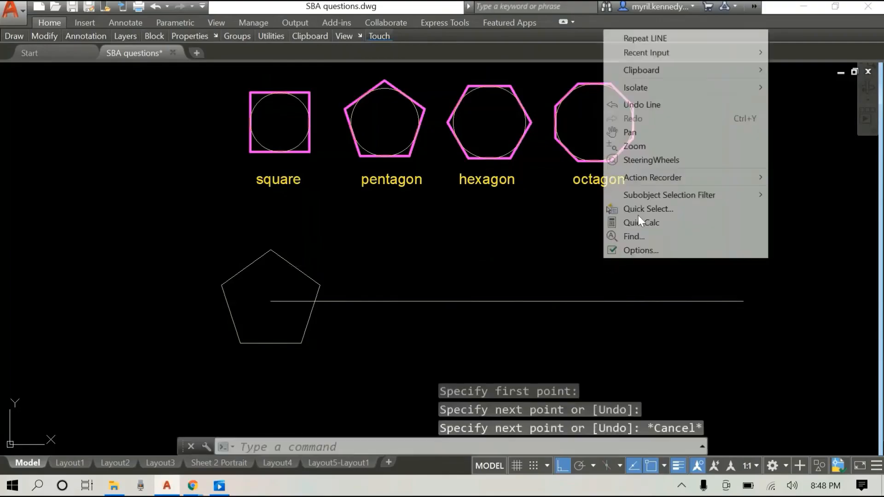
Draw a vertical line about 82 long across the horizontal line, just beyond the new pentagon
click(668, 38)
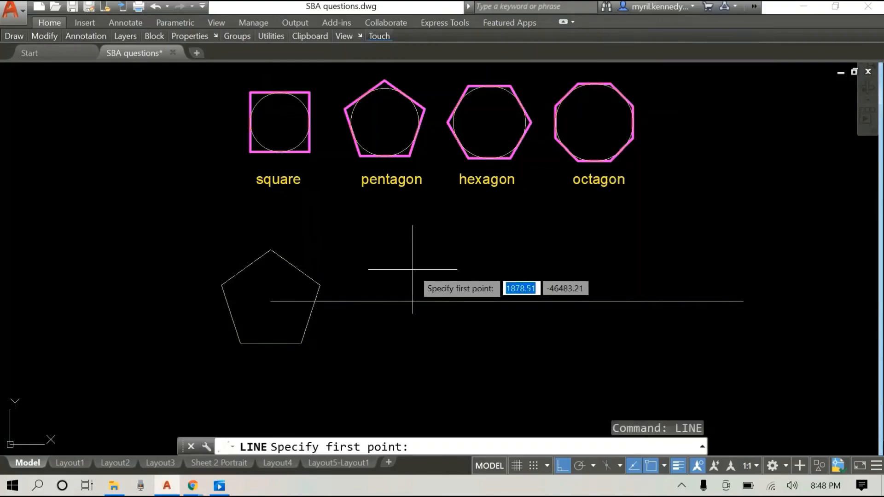
click(410, 316)
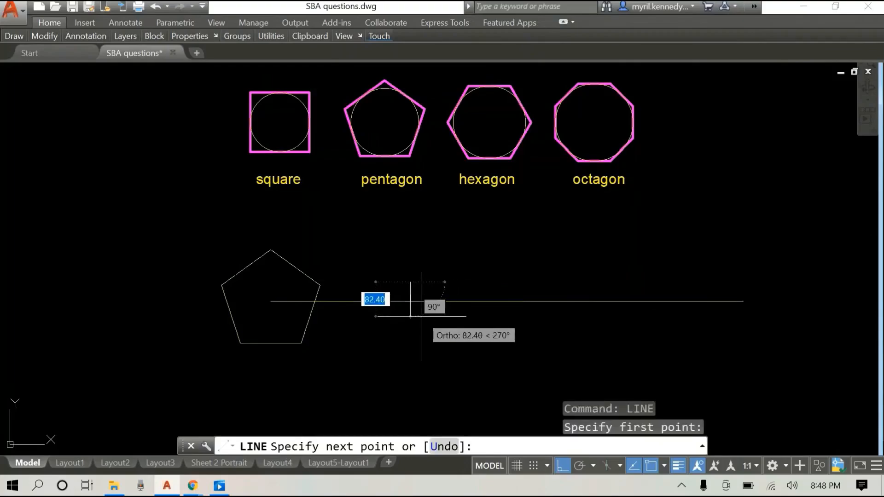
key(Escape)
Draw a second vertical line about 80 long across the horizontal line, near its middle
right_click(565, 252)
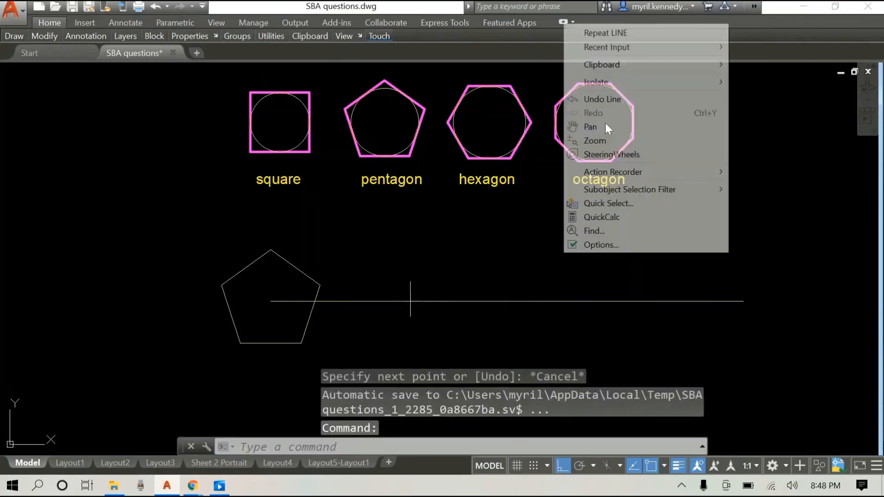
click(622, 32)
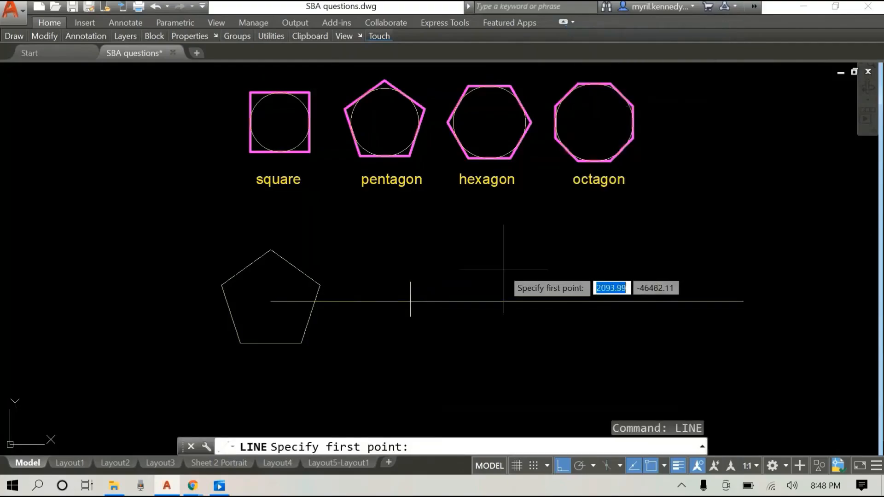
click(520, 311)
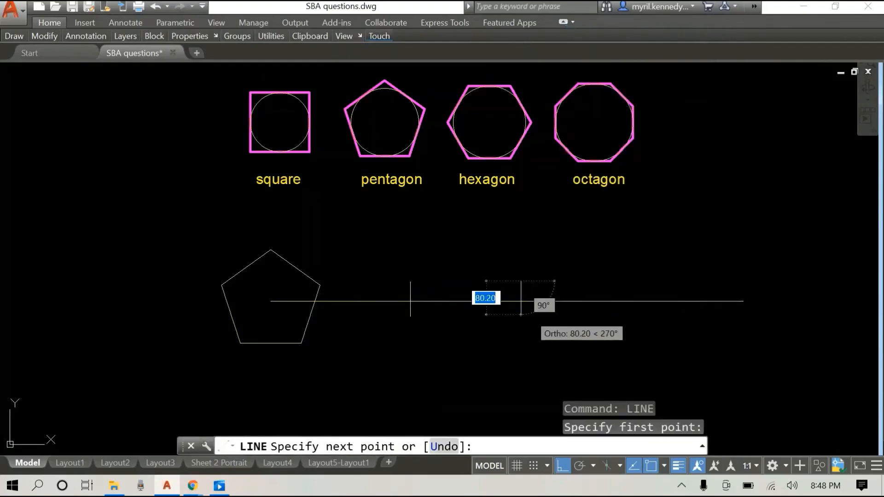
key(Escape)
Draw a third short vertical line across the horizontal line, near its far end
right_click(607, 241)
click(622, 245)
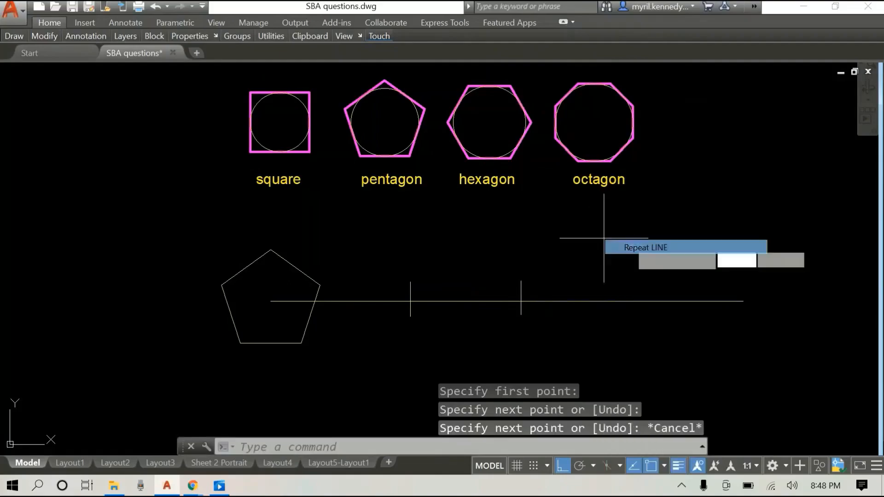
click(647, 283)
click(646, 326)
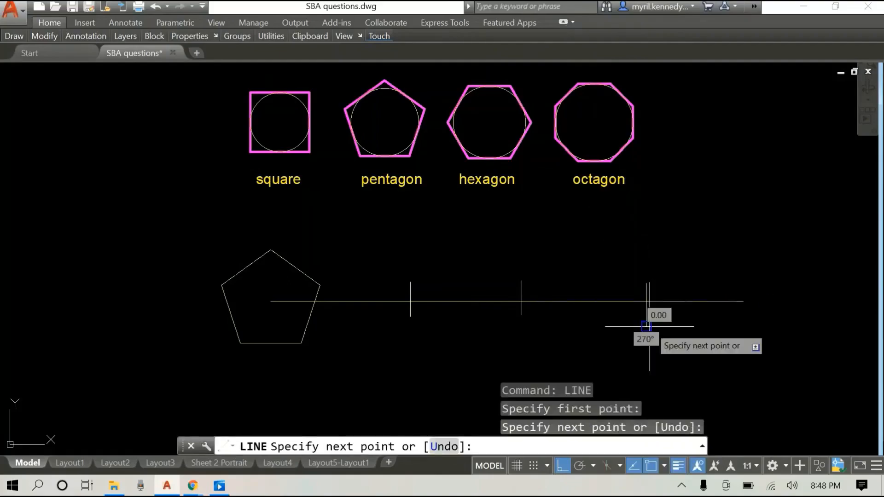
key(Escape)
Draw a 6-sided polygon circumscribed about a circle of radius 100, centred where the first vertical line crosses the horizontal line
right_click(558, 241)
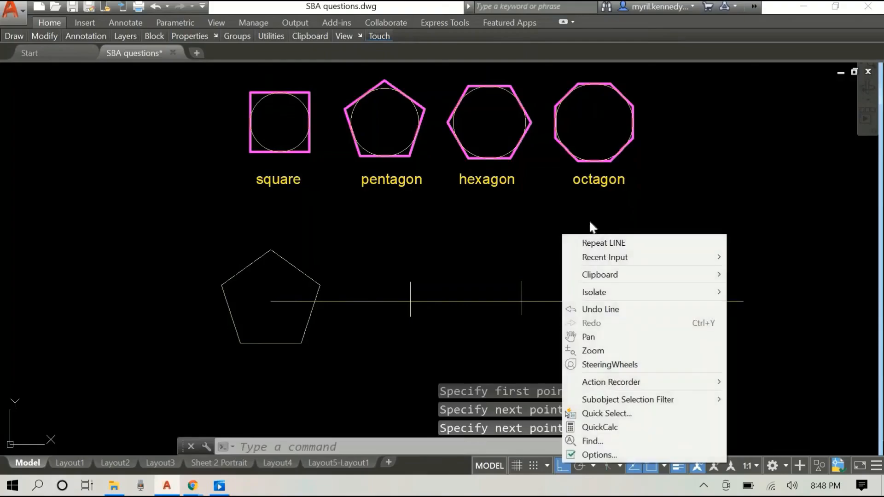
mouse_move(594, 258)
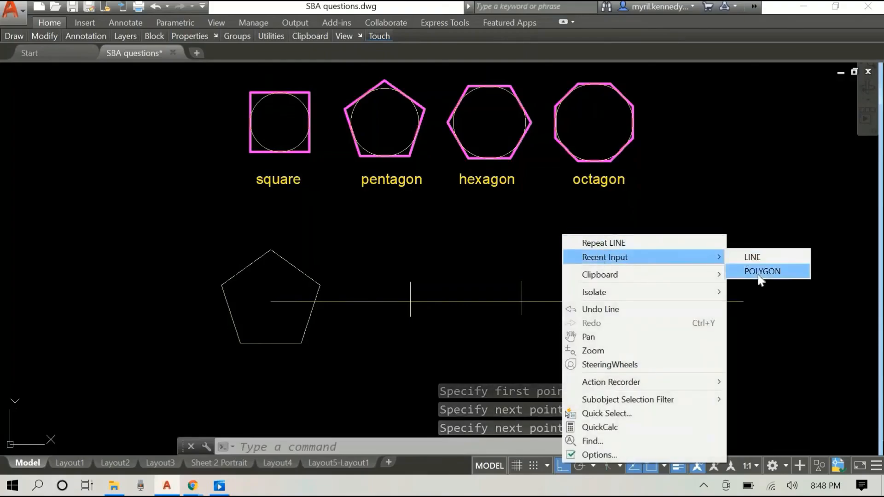
click(763, 271)
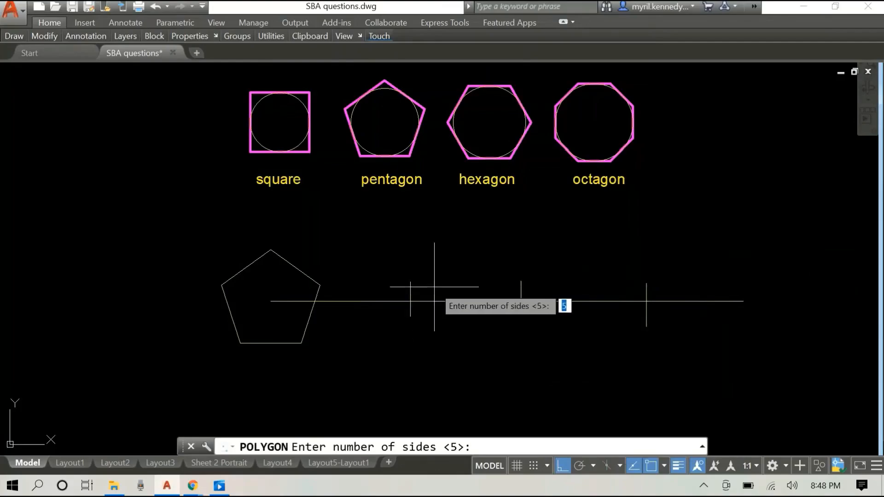
key(Return)
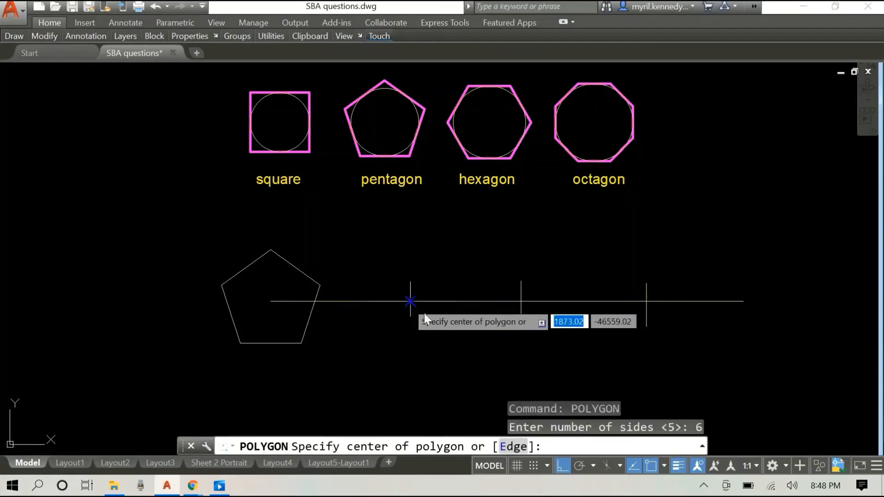
click(409, 302)
text(c)
key(Return)
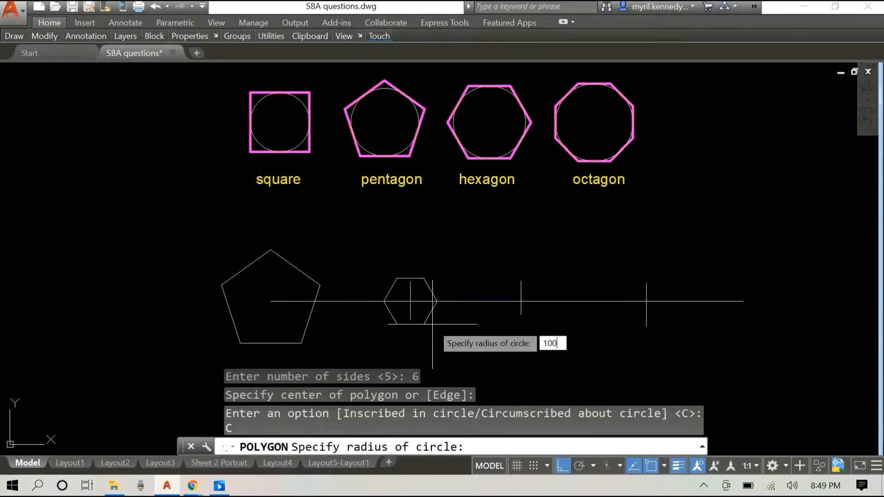
key(Return)
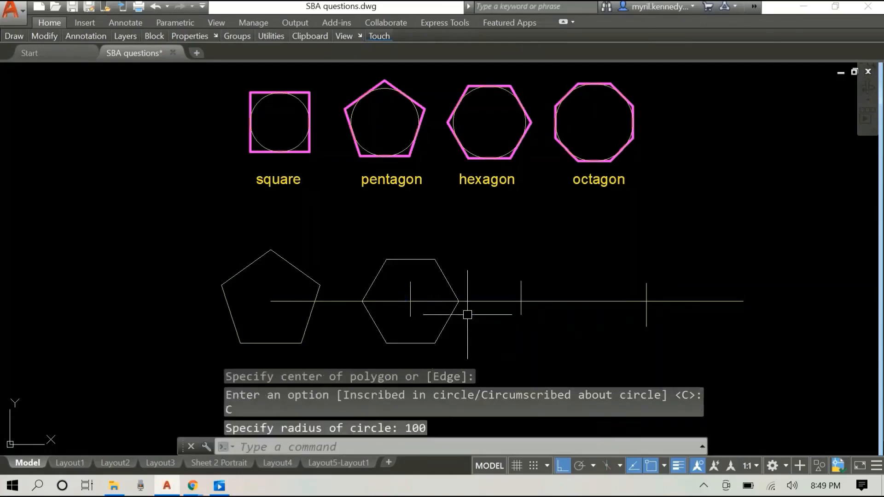
Draw a 7-sided polygon circumscribed about a circle of radius 100, centred where the second vertical line crosses the horizontal line
right_click(534, 255)
click(587, 35)
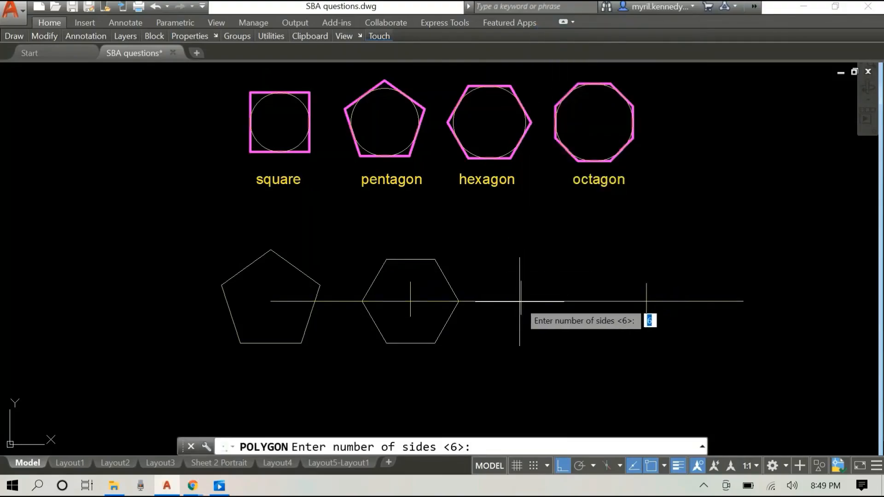
key(Return)
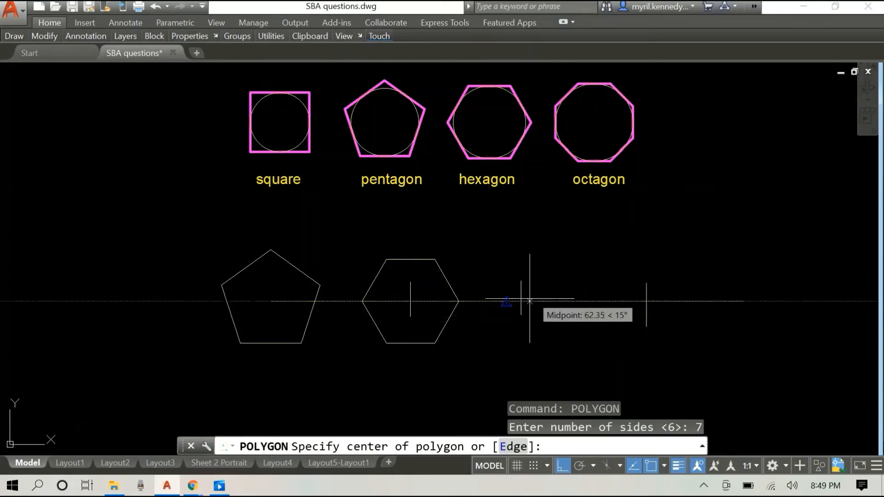
click(521, 302)
click(565, 352)
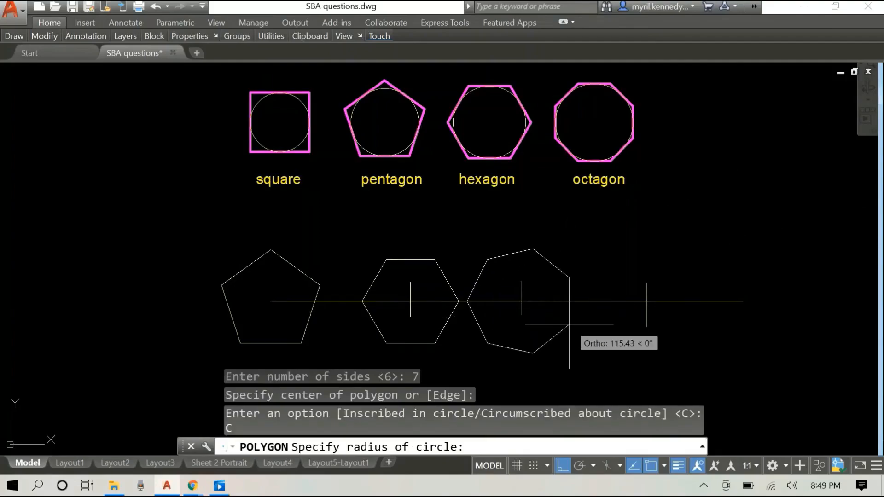
text(100)
key(Return)
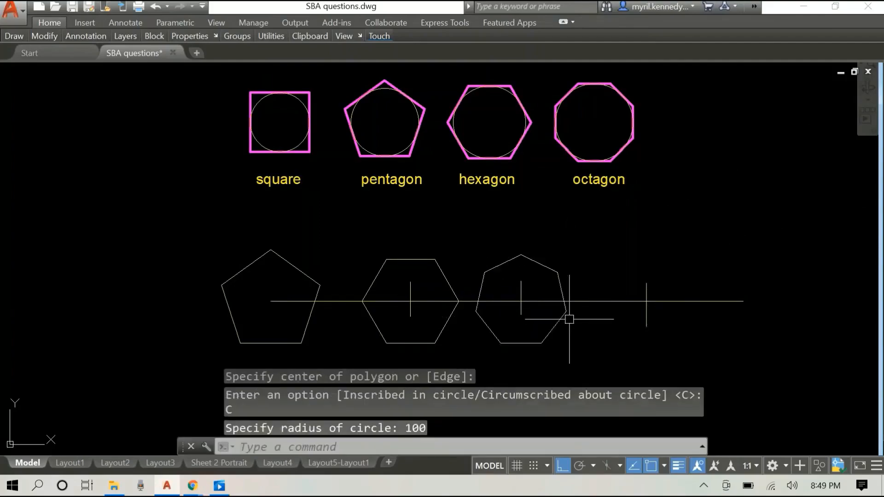
Draw an 8-sided polygon circumscribed about a circle of radius 100, centred where the third vertical line crosses the horizontal line
right_click(682, 236)
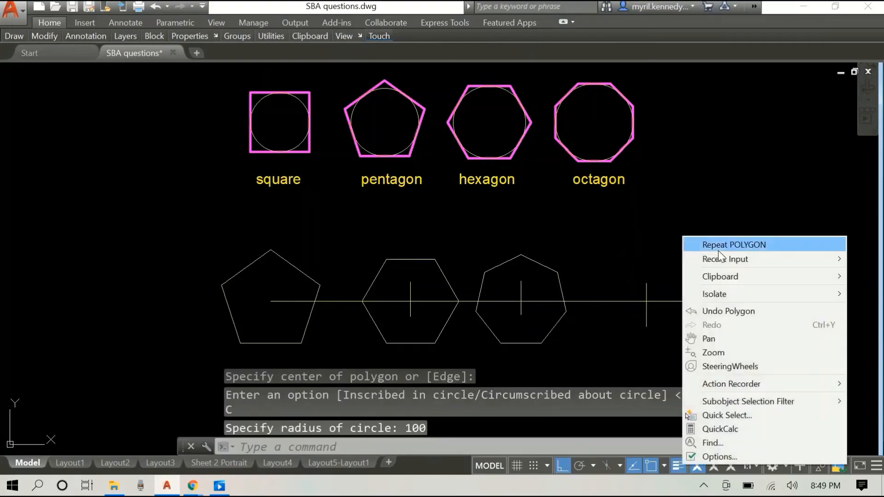
click(718, 243)
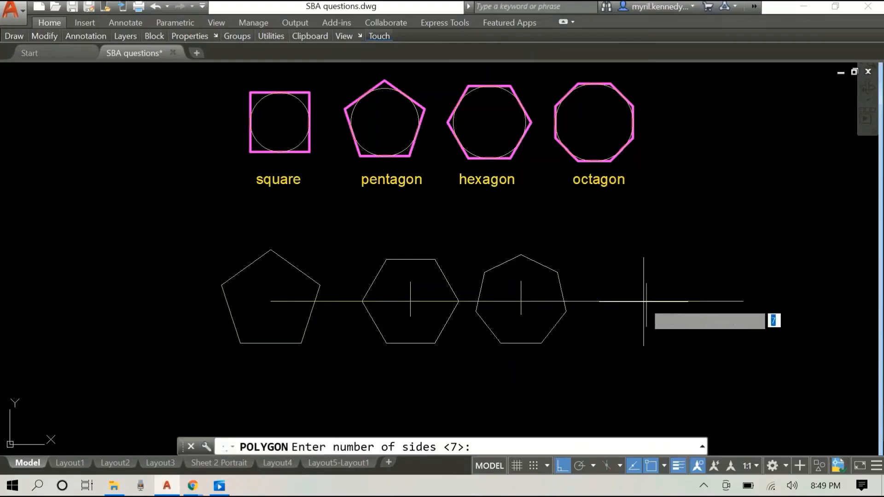
text(8)
key(Return)
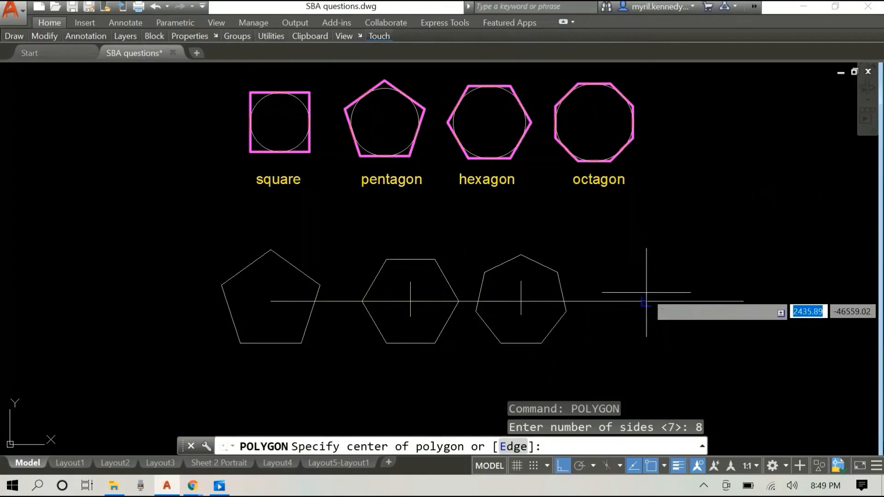
click(645, 300)
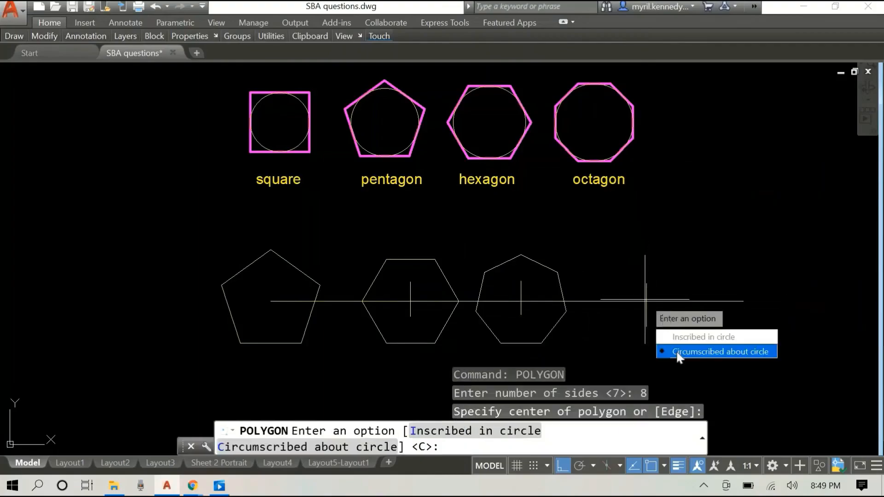
key(Return)
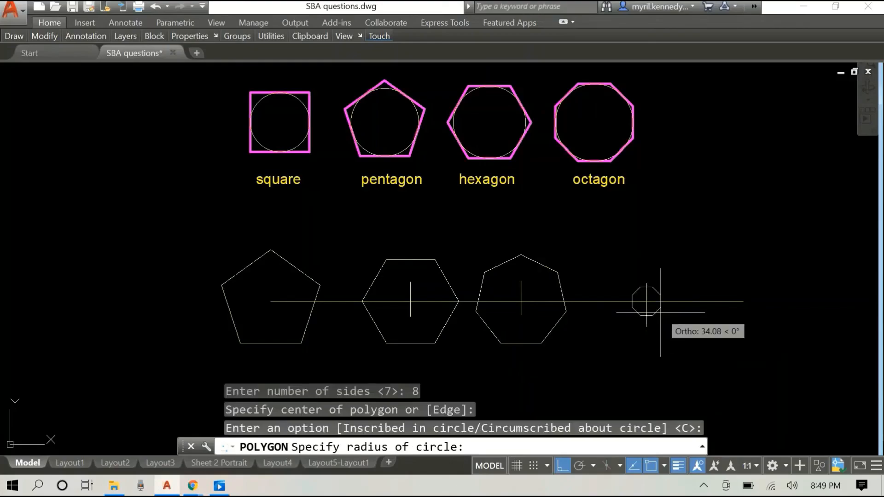
key(Return)
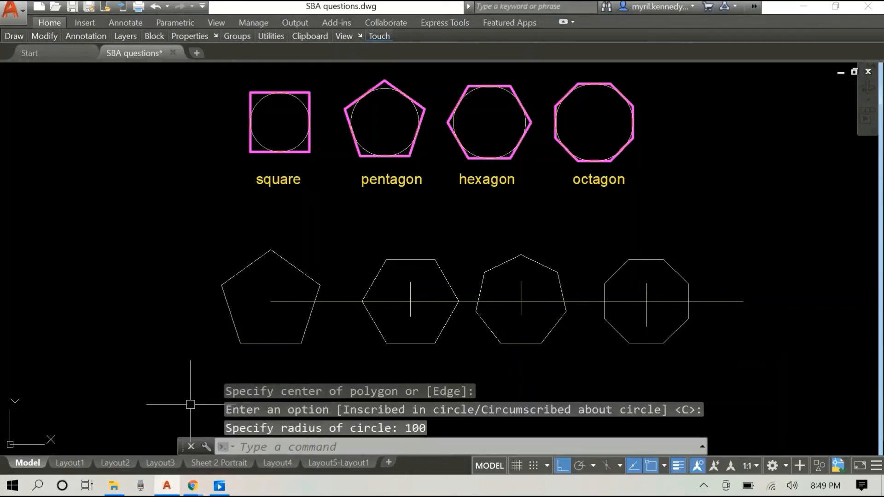
Copy the new octagon and its vertical centre line from its centre onto the centre of the magenta octagon above
click(583, 230)
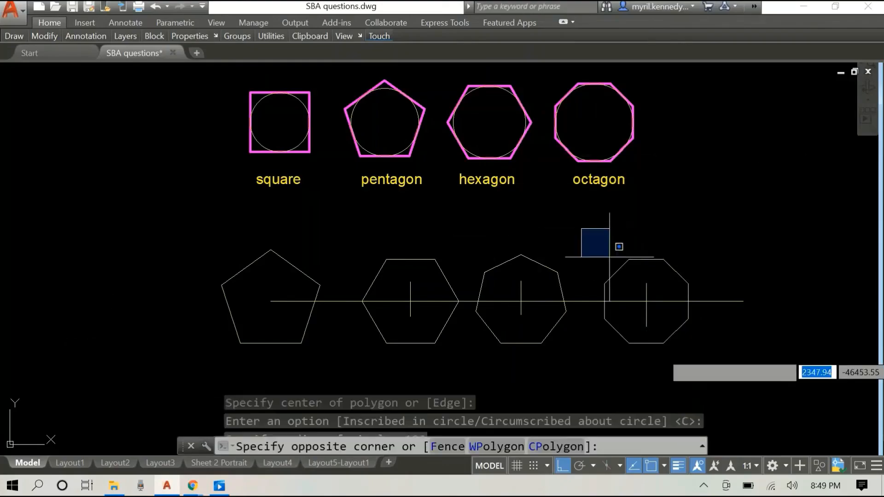
click(748, 380)
right_click(782, 303)
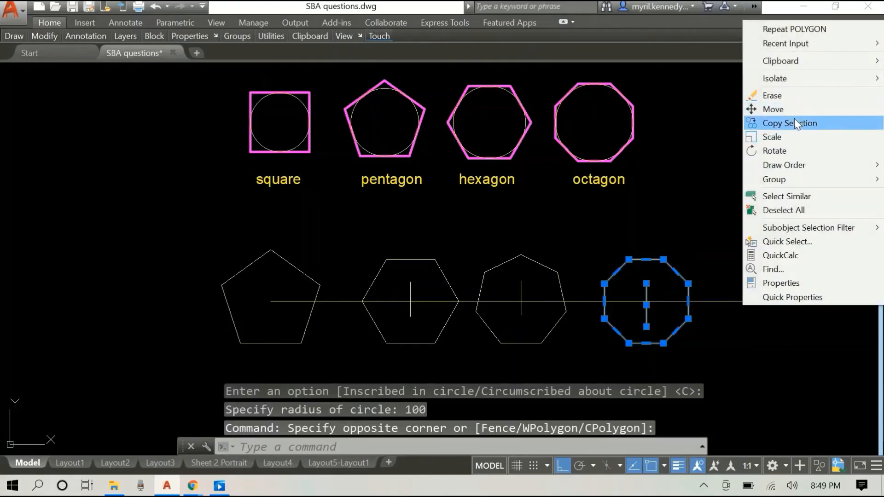
click(790, 123)
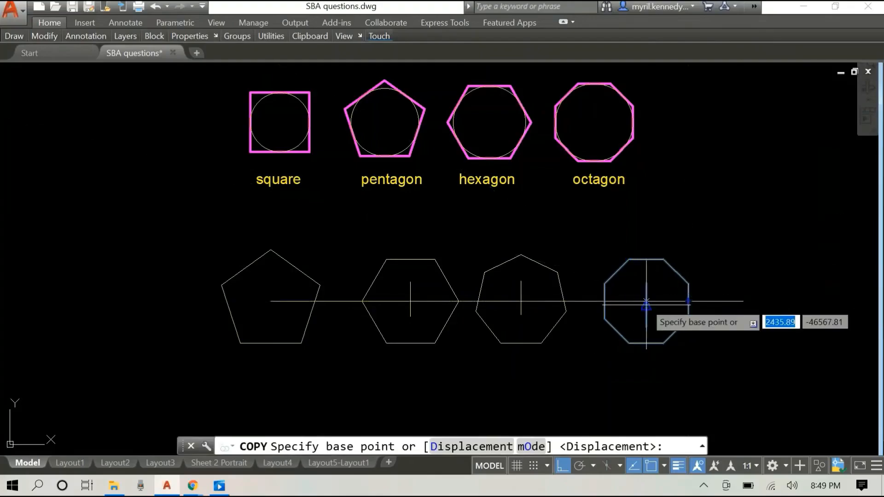
click(646, 302)
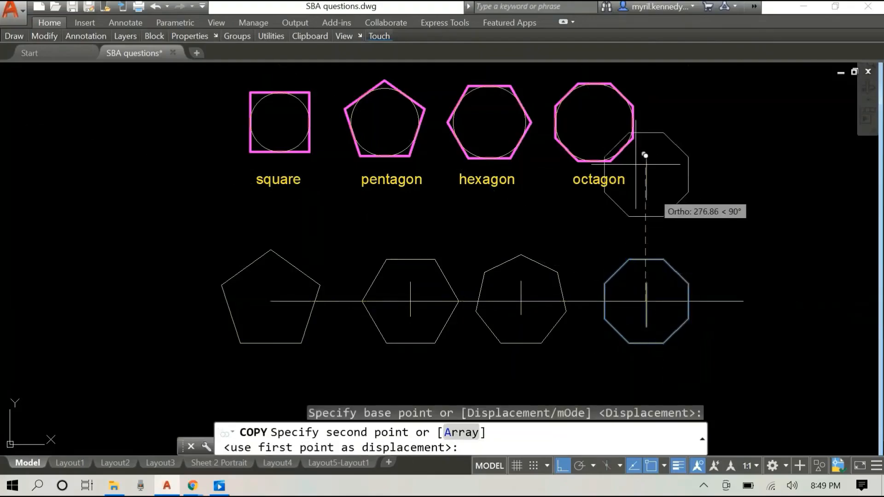
click(594, 122)
right_click(772, 157)
click(819, 167)
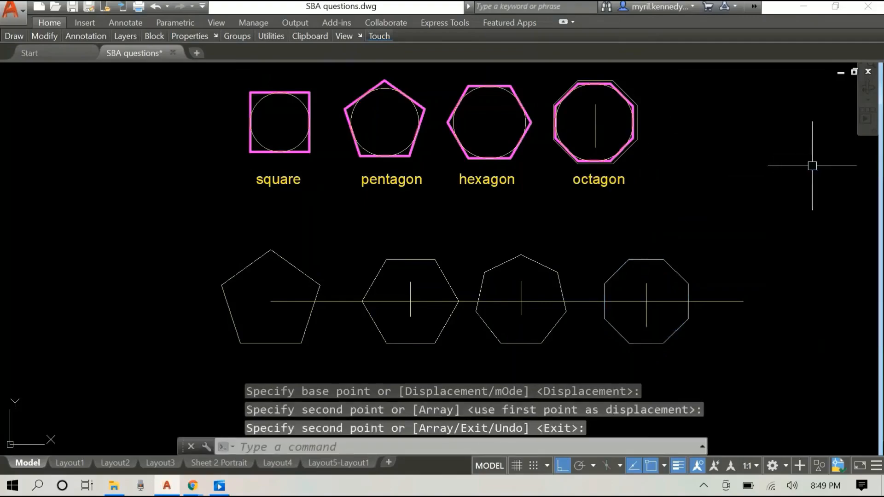
Turn Ortho off and copy the new hexagon with its vertical centre line onto the centre of the magenta hexagon
key(F8)
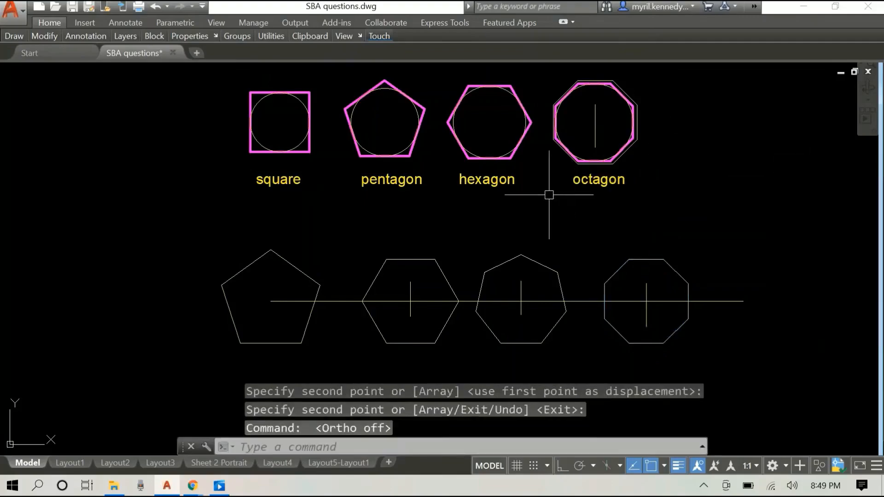
click(340, 232)
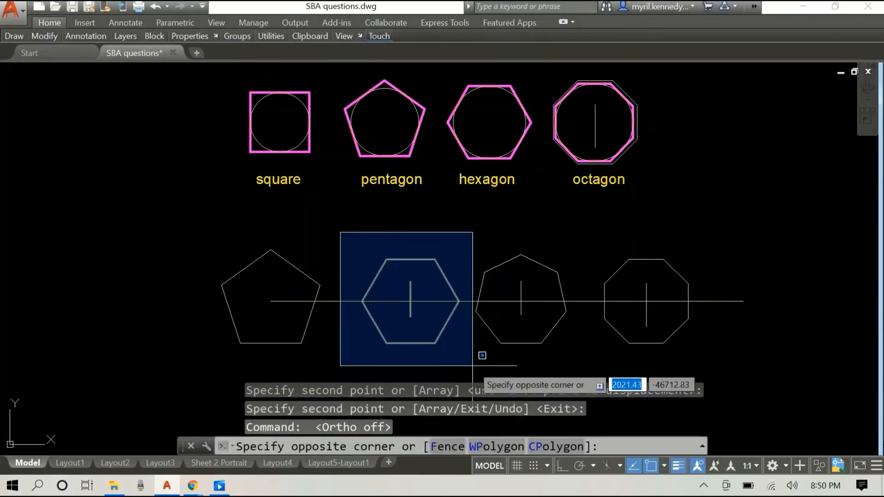
click(507, 380)
right_click(472, 362)
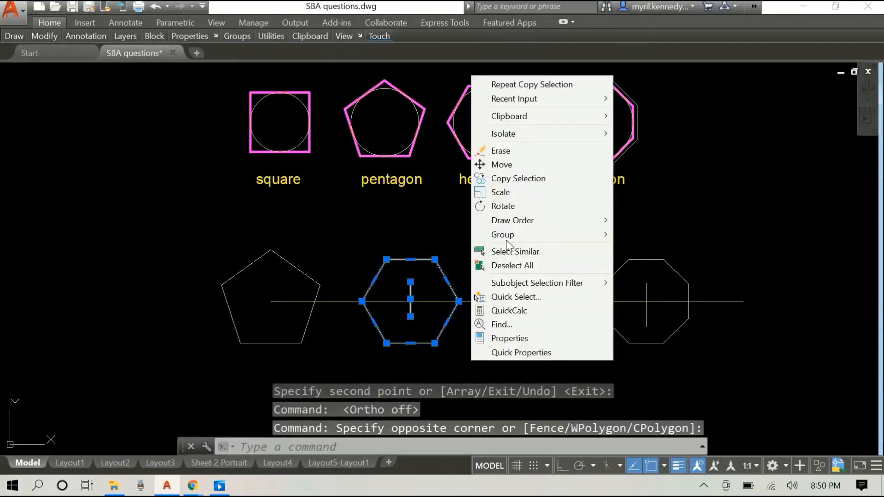
click(525, 178)
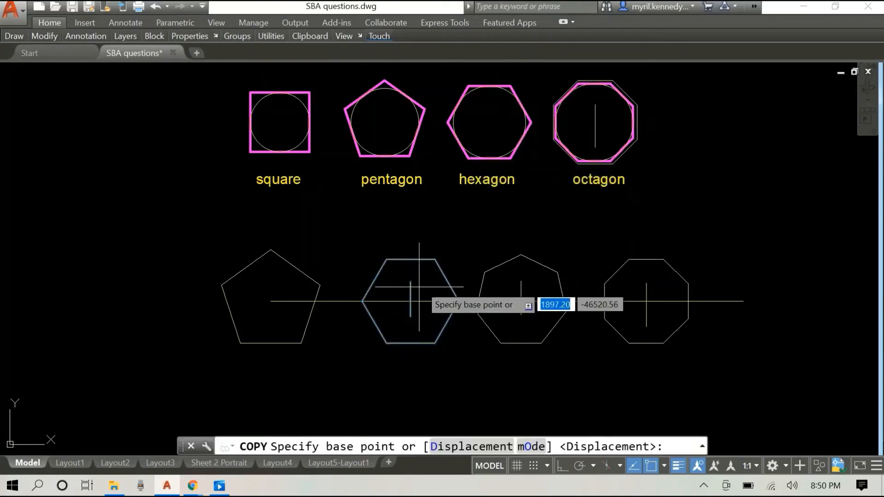
click(410, 301)
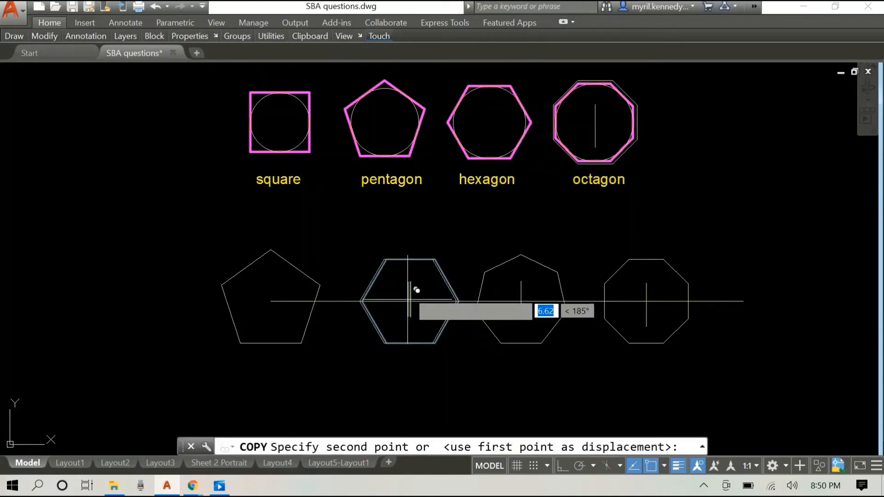
click(493, 122)
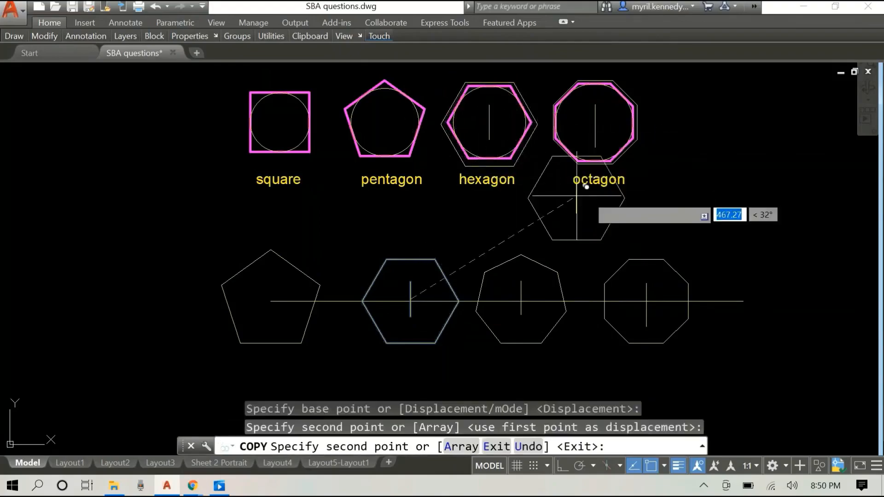
right_click(735, 160)
click(758, 171)
right_click(756, 170)
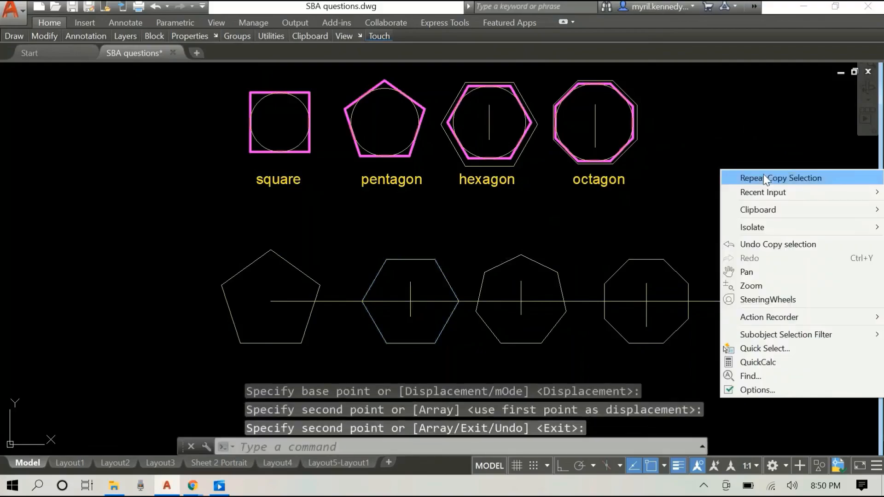
Copy the new pentagon from its centre onto the centre of the magenta pentagon above
click(764, 177)
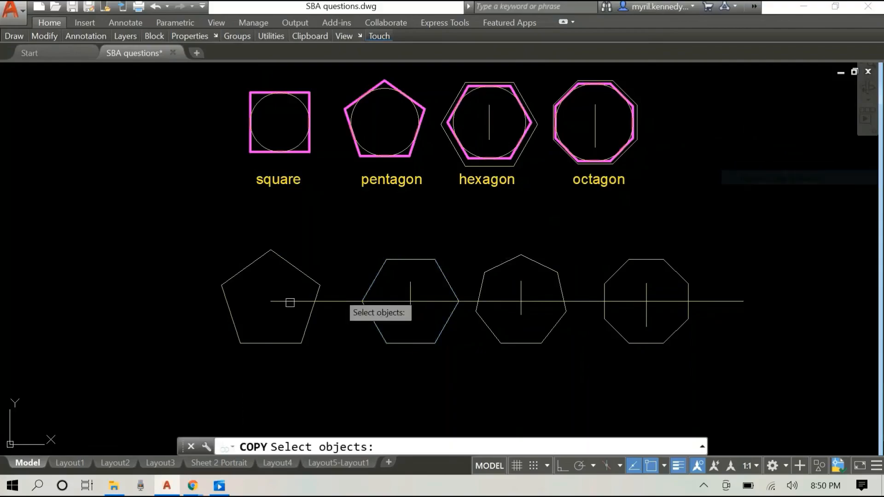
click(316, 304)
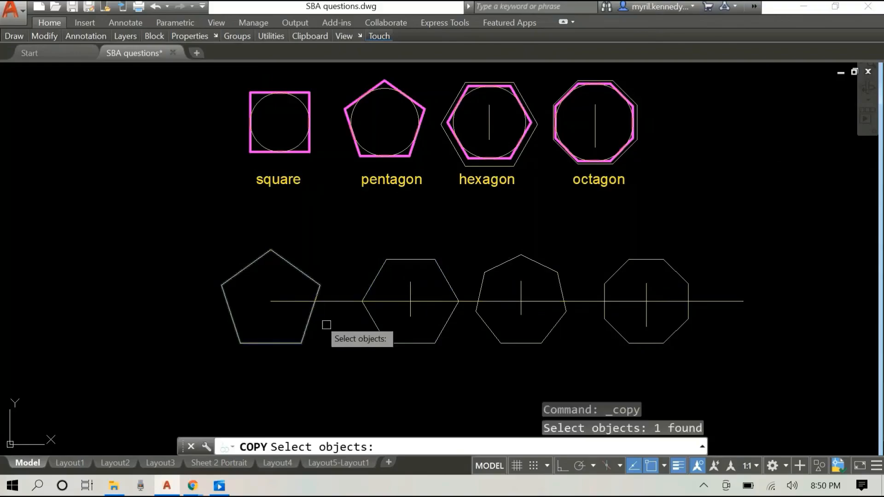
key(Return)
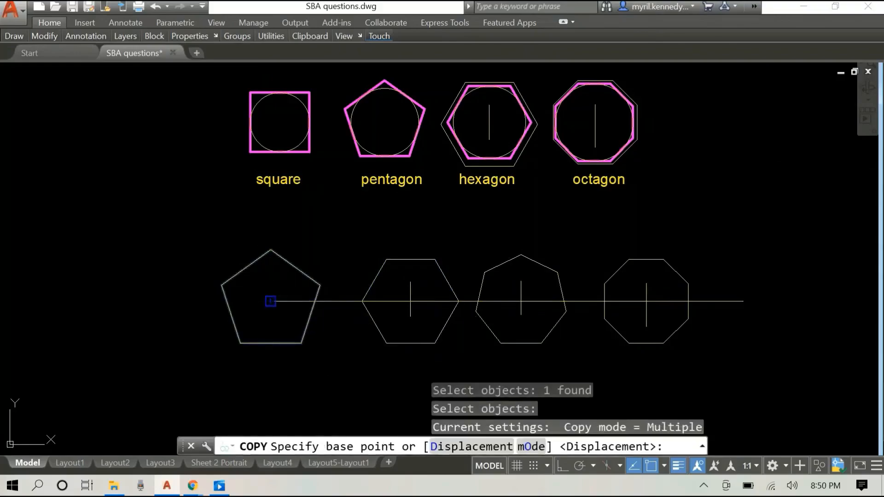
click(271, 301)
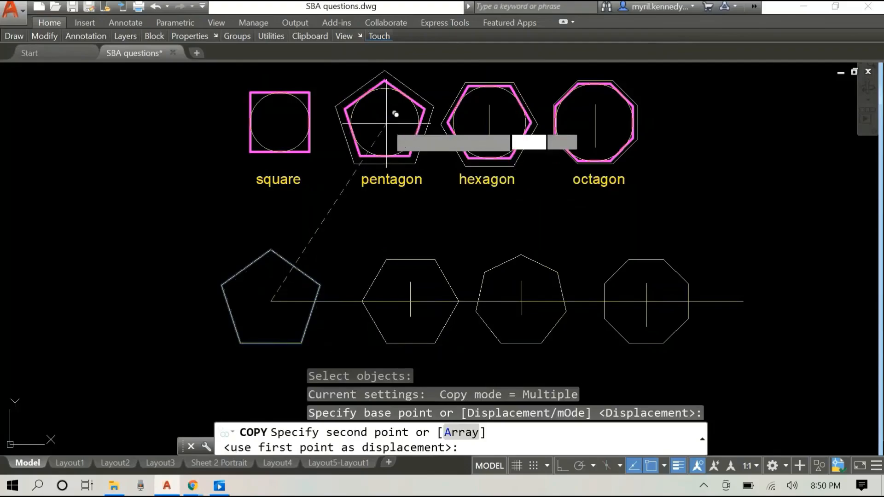
click(399, 129)
key(Escape)
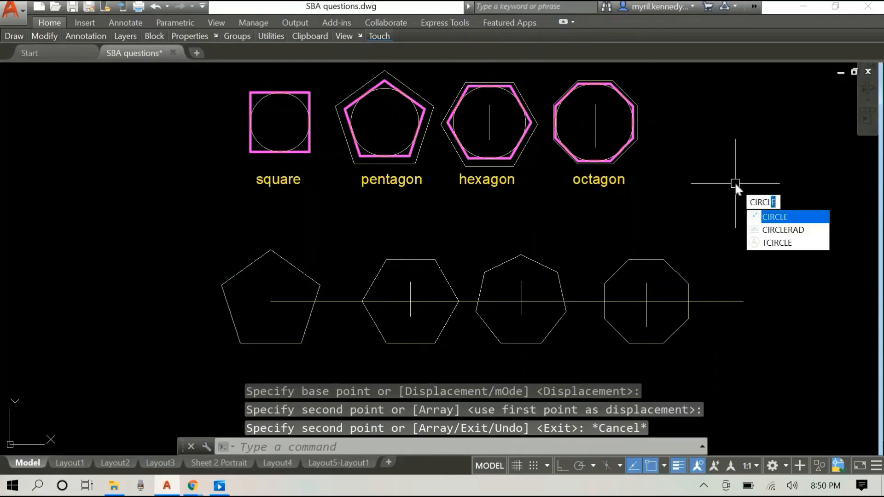
Draw a circle of radius 100 centred in the new pentagon at the start of the horizontal line
key(Return)
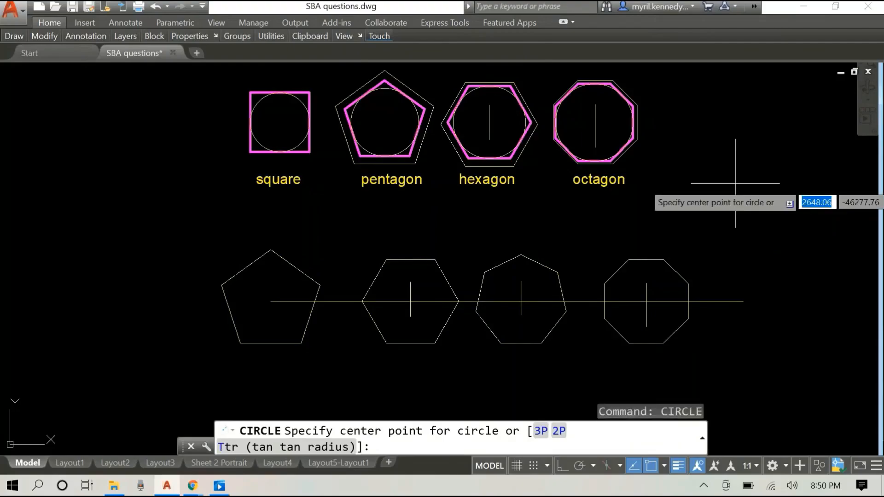
click(266, 303)
text(100)
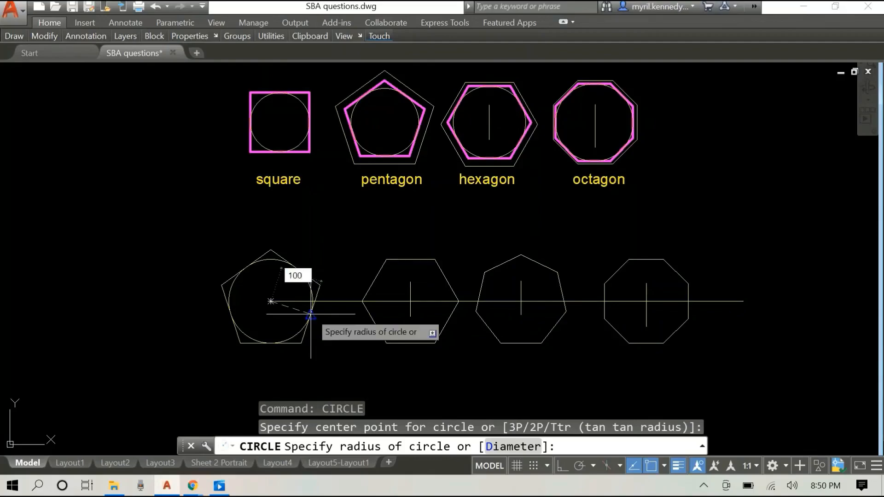
key(Return)
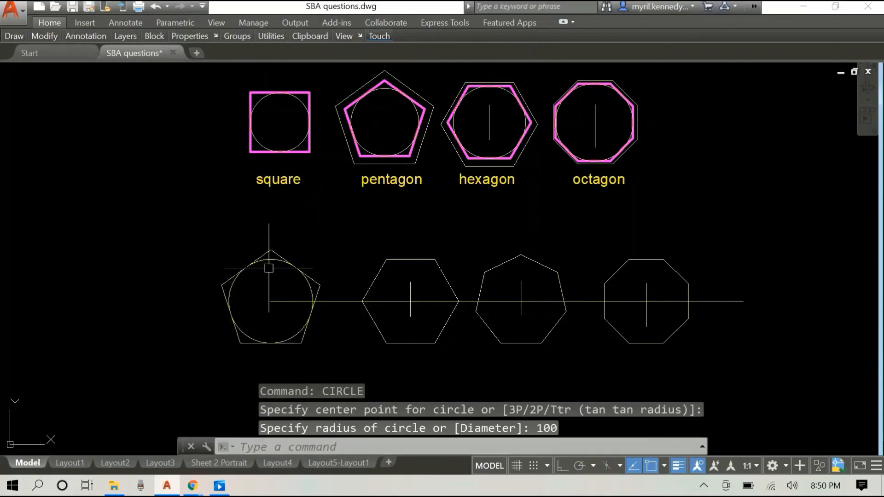
Copy the circle from its centre onto the centres of the new hexagon, heptagon and octagon along the horizontal line
click(269, 268)
right_click(330, 215)
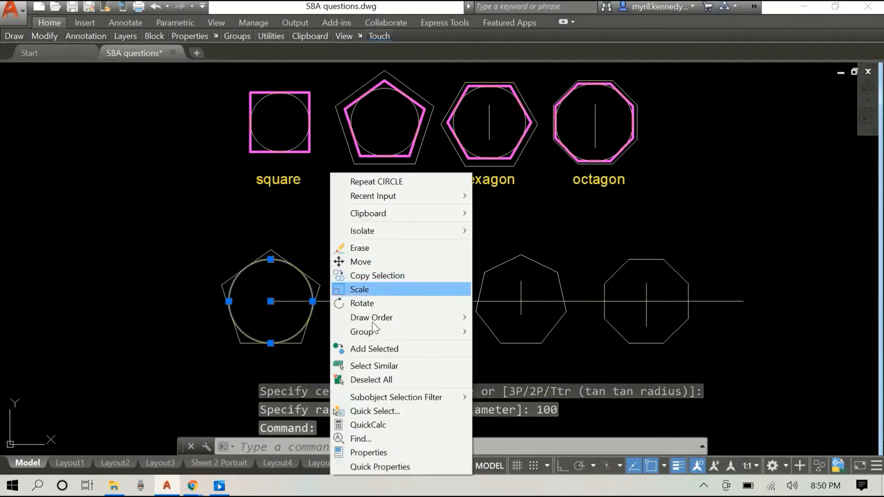
click(383, 277)
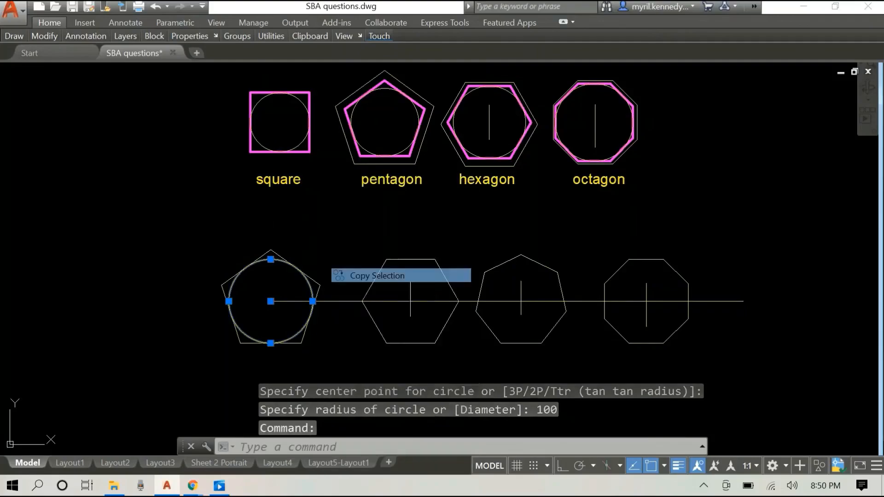
click(271, 301)
click(411, 301)
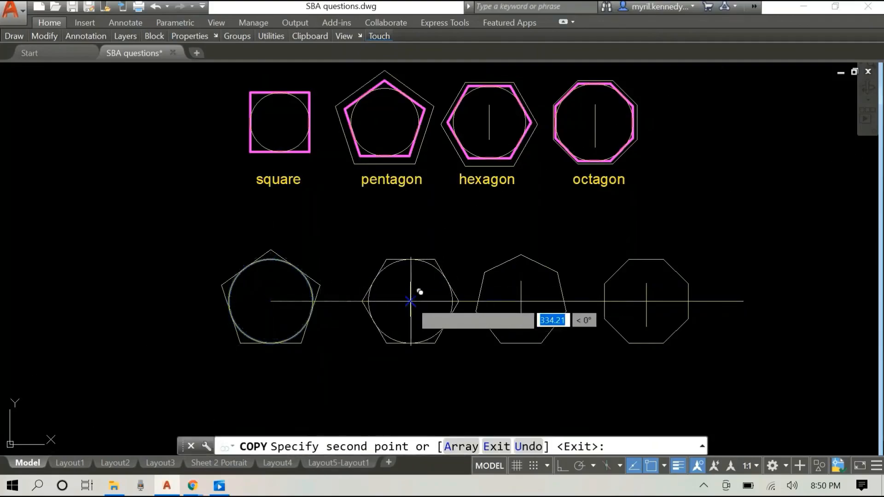
click(521, 301)
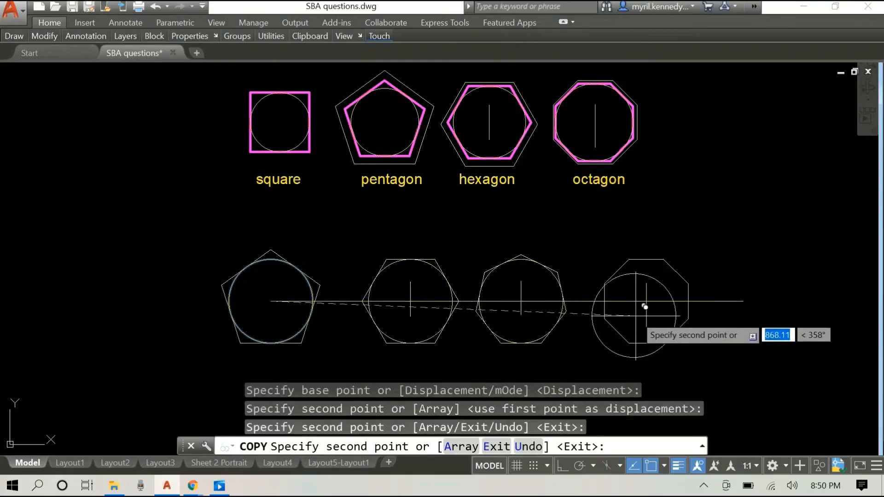
click(646, 301)
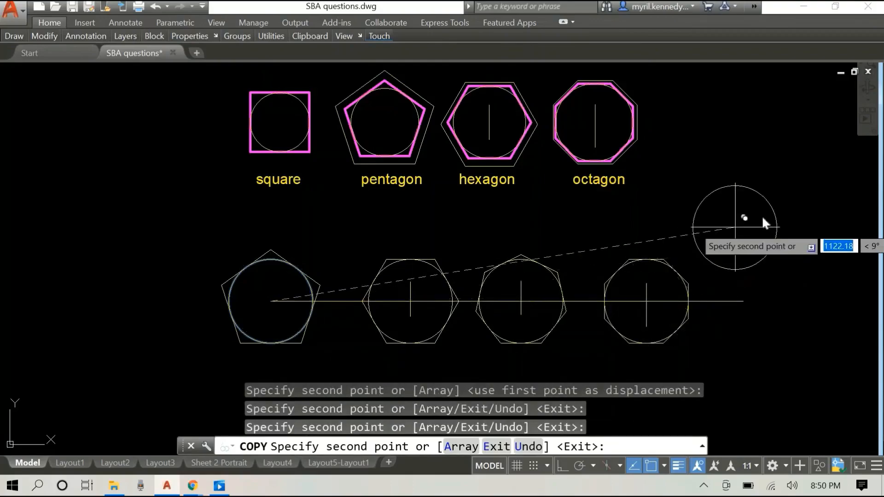
right_click(749, 213)
click(781, 225)
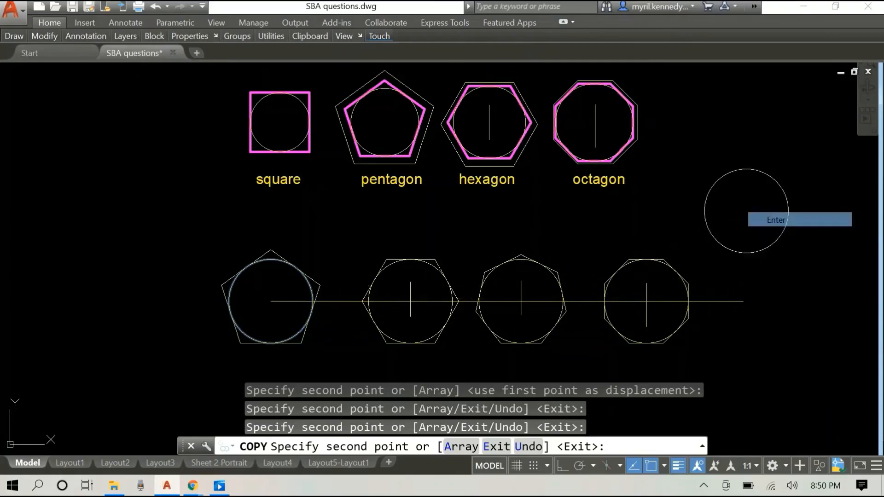
Move the new pentagon, hexagon, heptagon and the circle inside the octagon to the outline layer
click(277, 248)
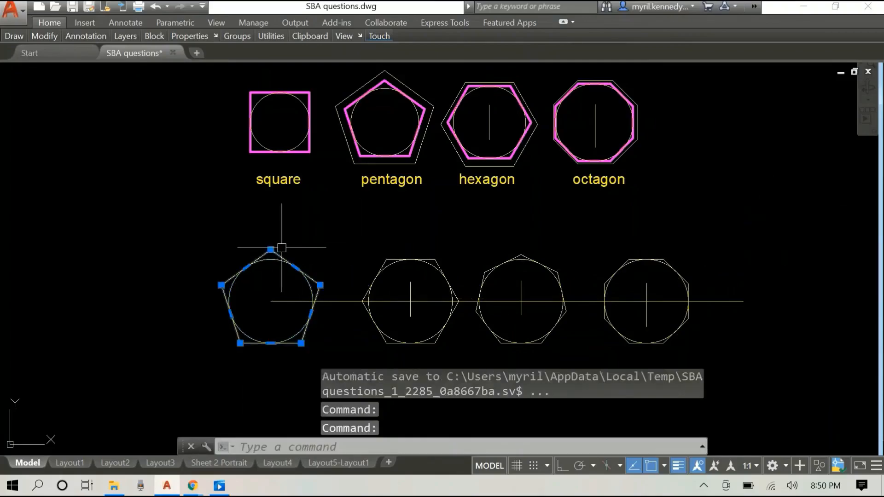
click(384, 254)
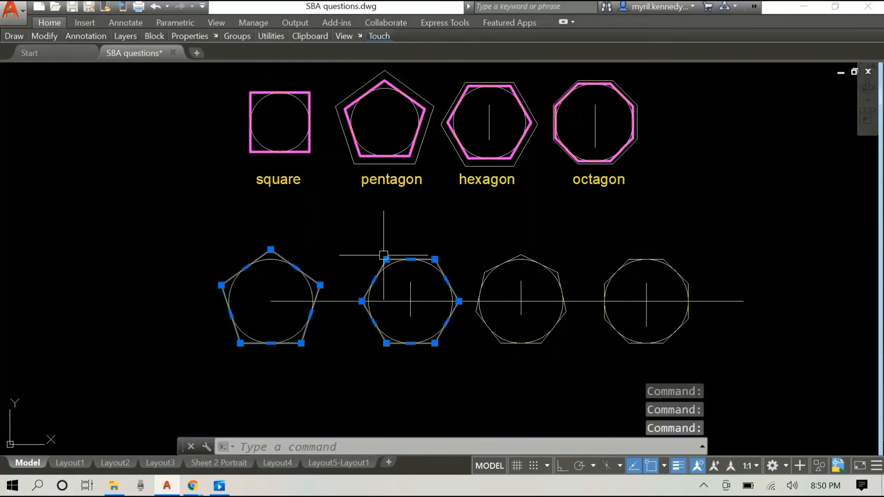
click(520, 254)
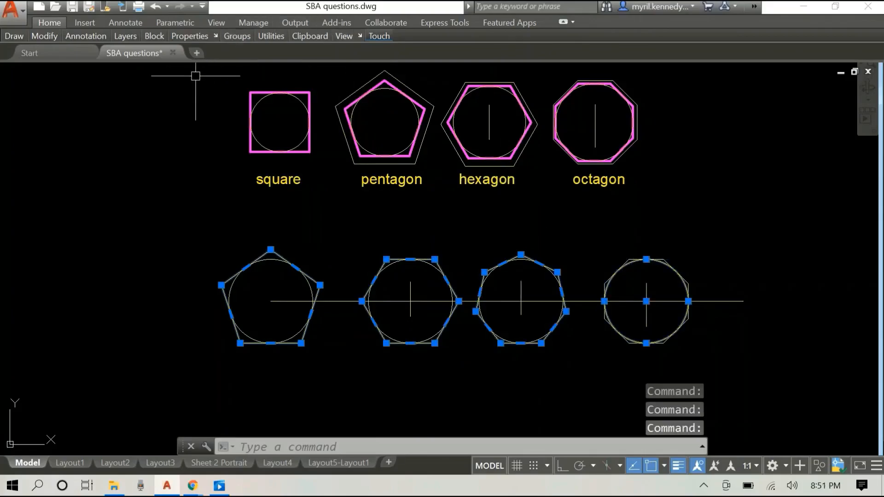
click(562, 23)
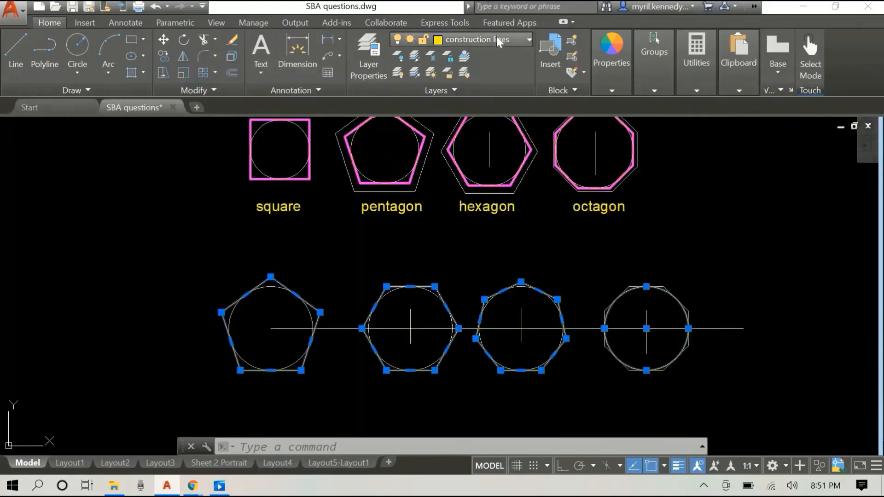
click(498, 41)
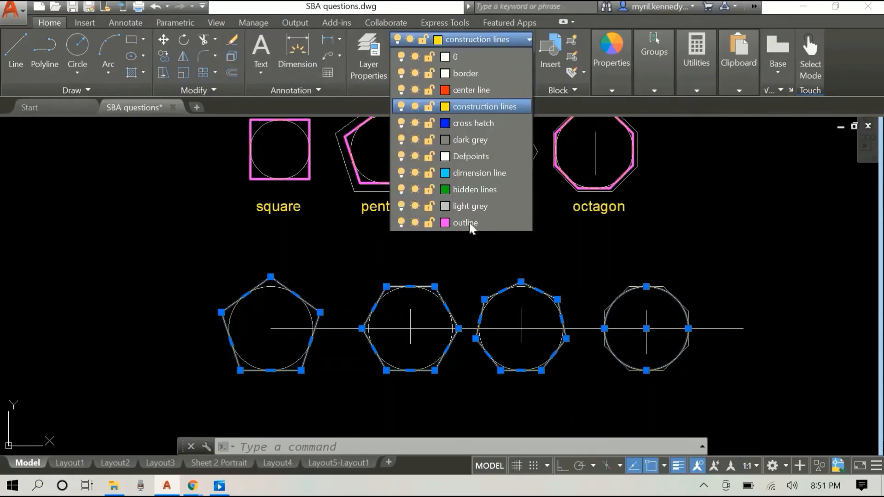
click(465, 223)
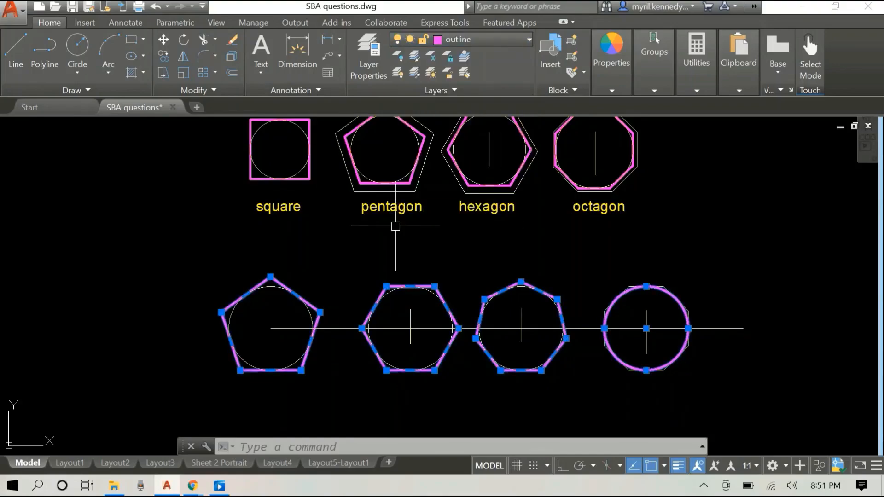
key(Escape)
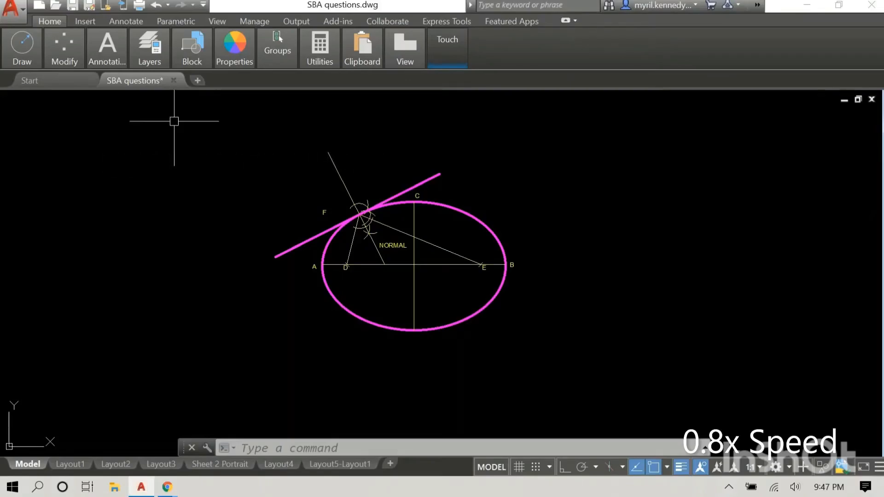
Scale the entire ellipse construction by a factor of 2 about the lower end of its vertical axis
click(171, 112)
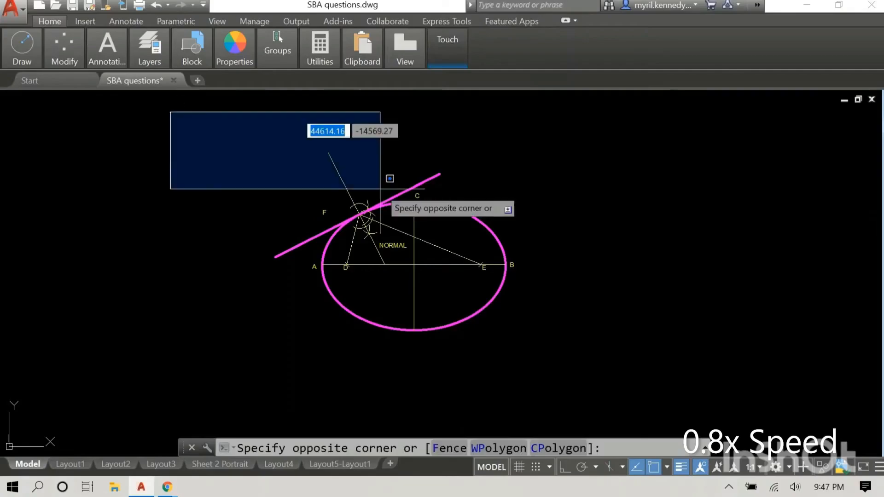
click(575, 358)
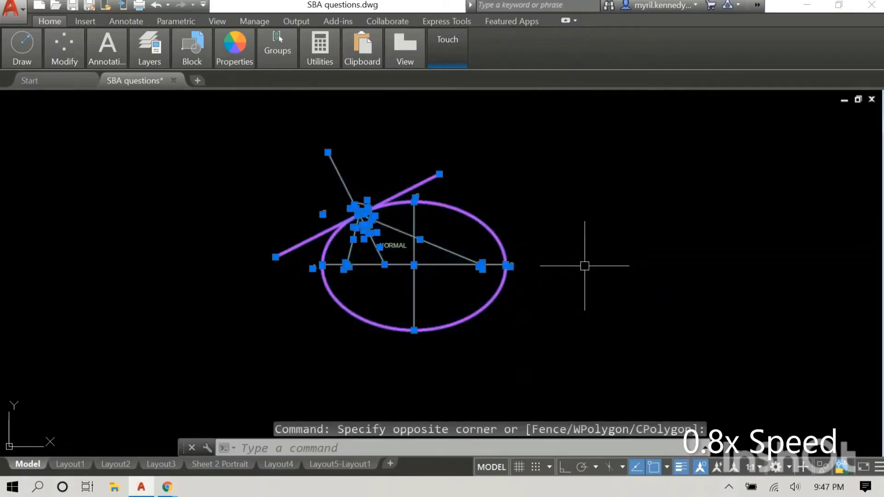
right_click(603, 244)
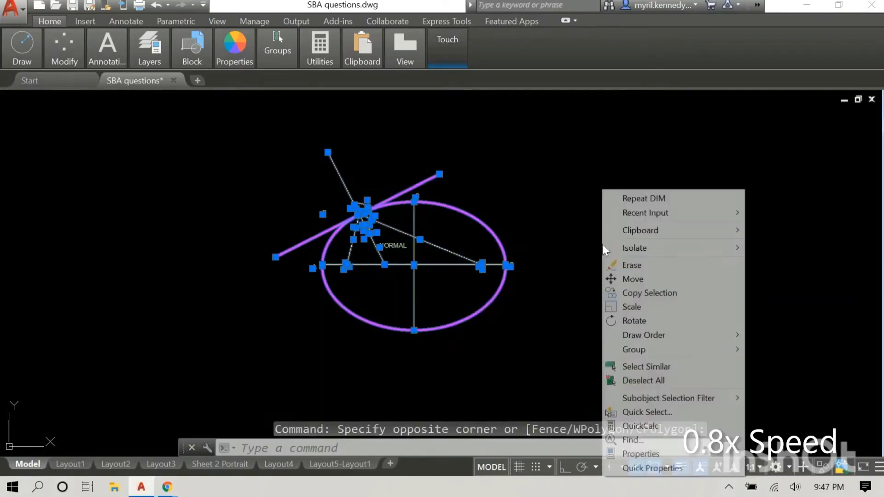
click(640, 307)
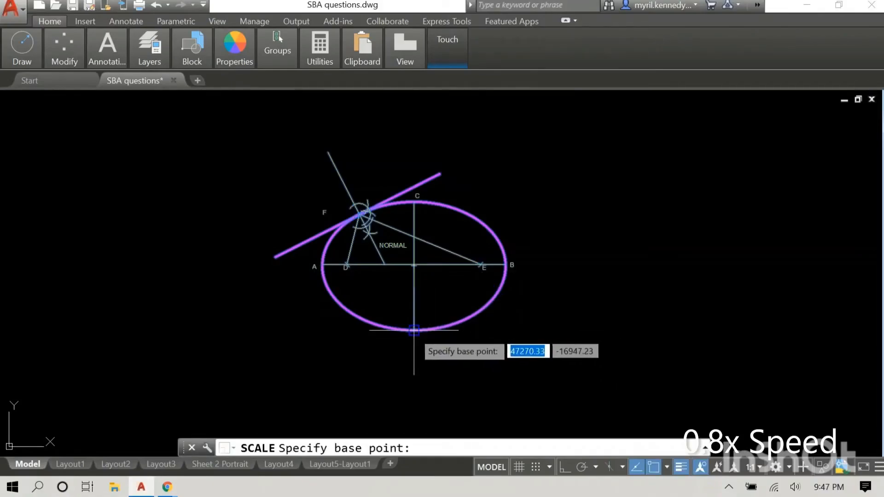
click(414, 330)
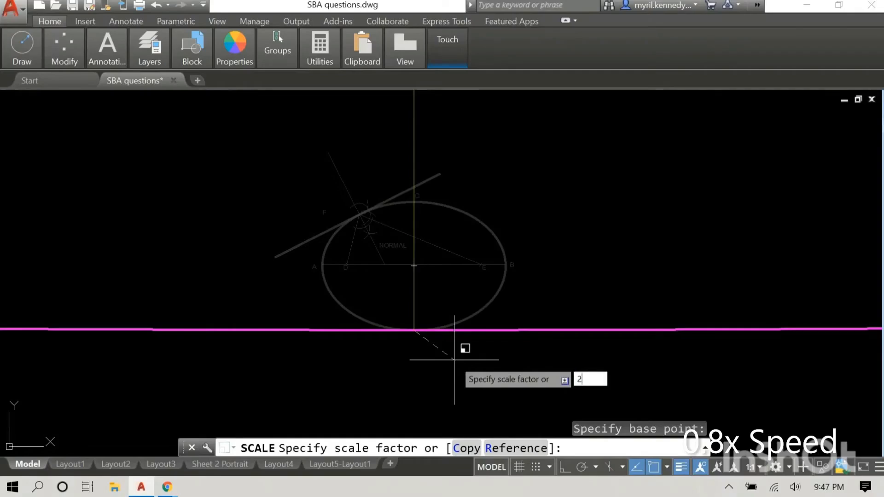
text(2)
key(Return)
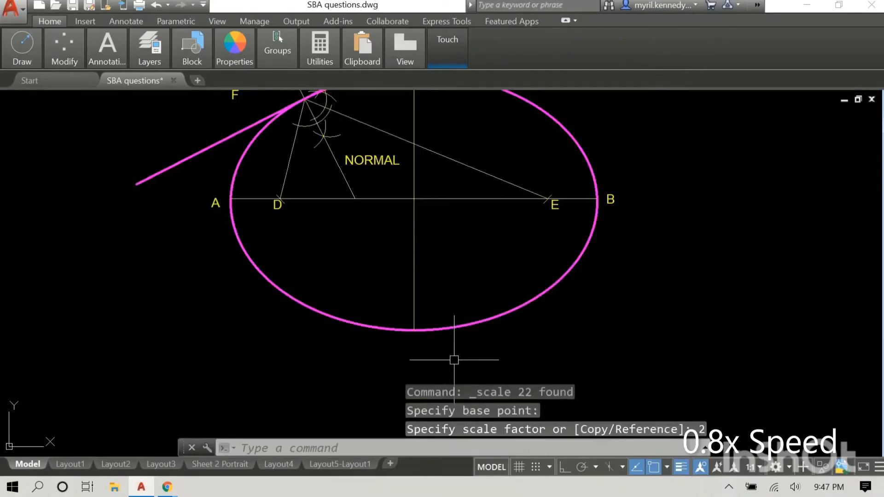
Scale the entire ellipse construction by a factor of .5 about the lower end of its vertical axis
scroll(560, 183, down, 1)
middle_drag(578, 152, 543, 223)
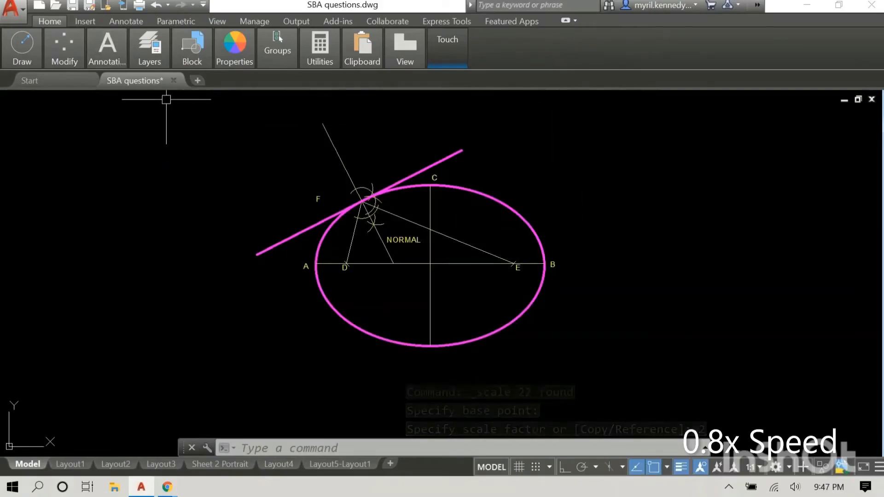
click(187, 102)
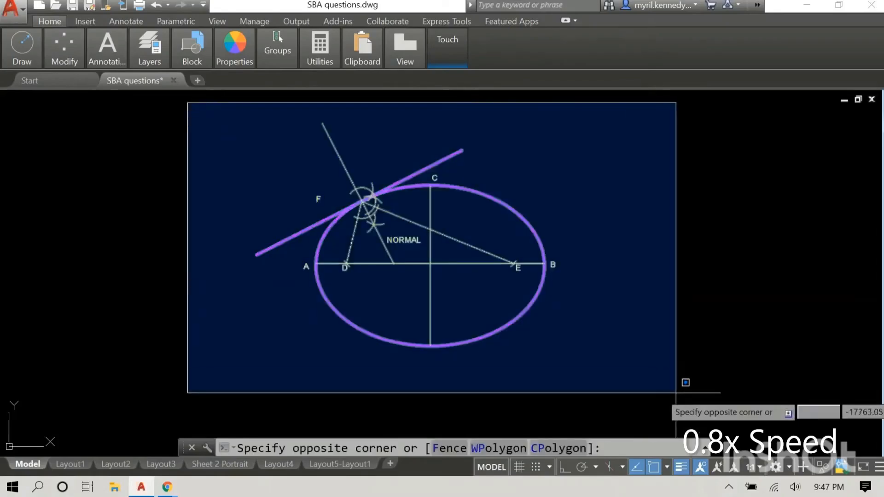
click(672, 389)
right_click(632, 332)
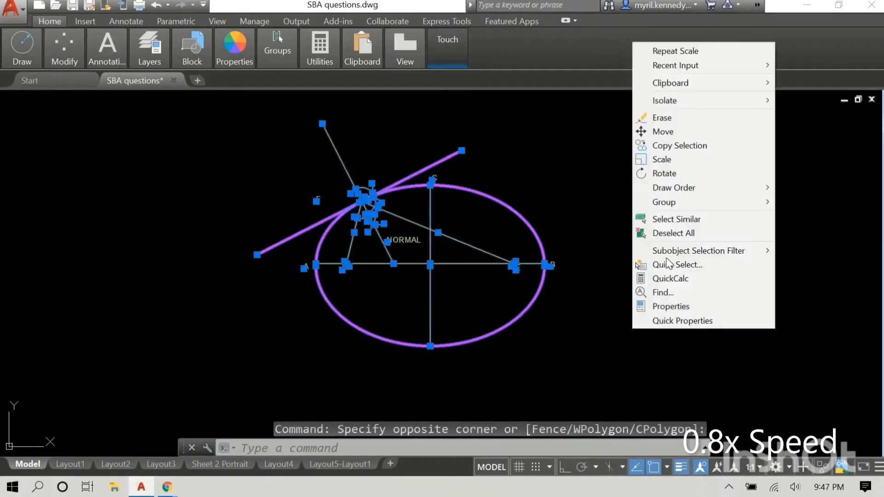
click(677, 159)
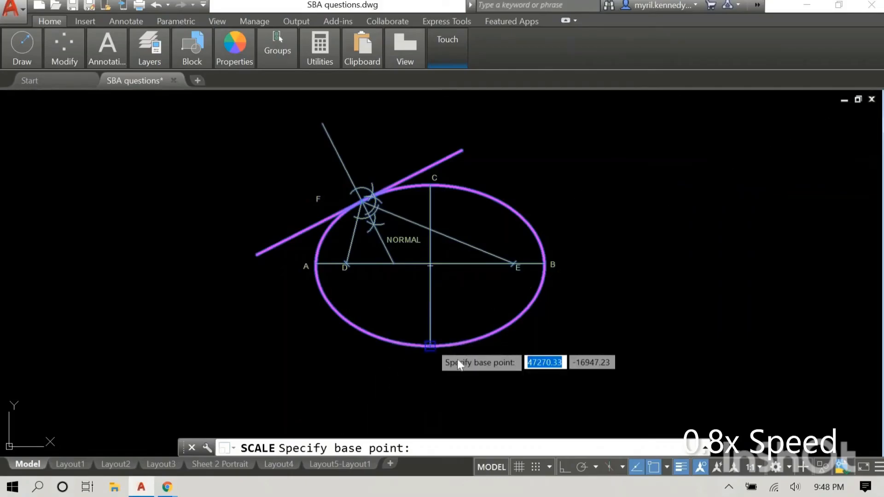
click(430, 346)
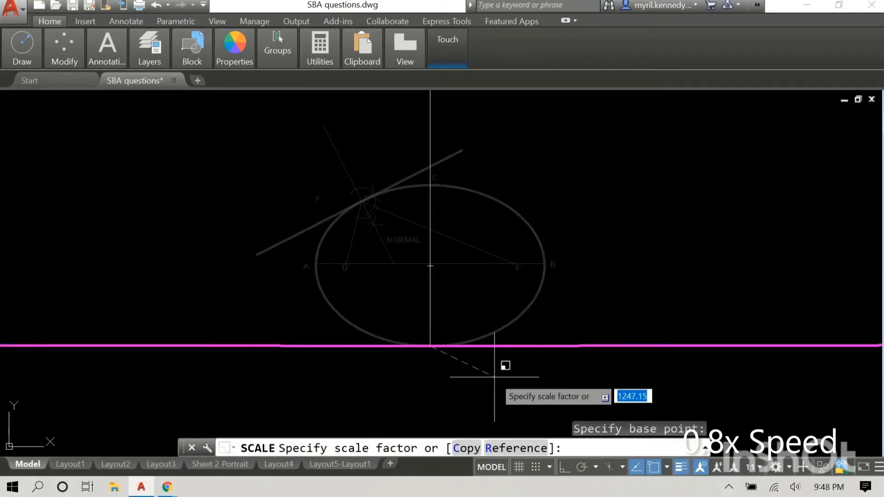
text(.5)
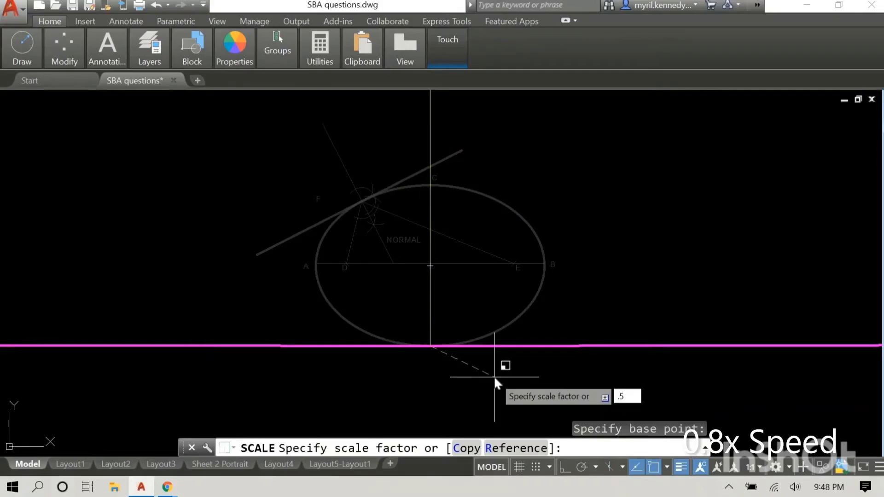
key(Return)
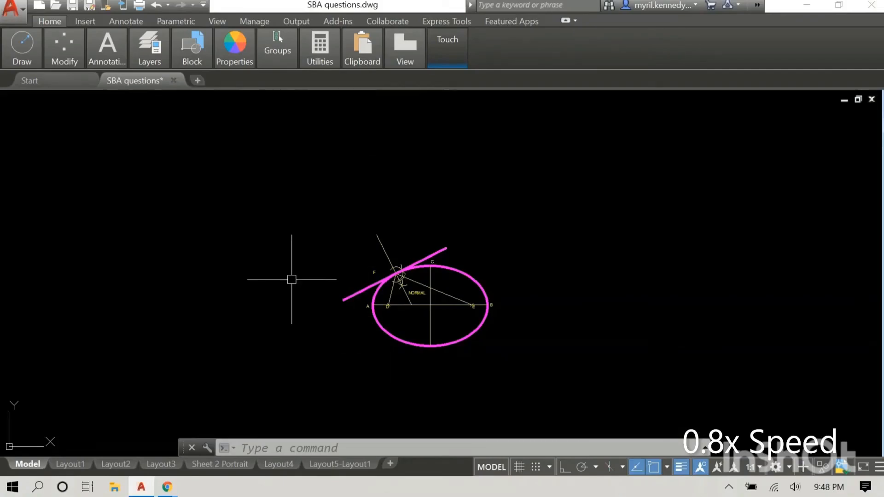
Scale the entire ellipse construction by a factor of 3 about the centre where its two axes cross
click(290, 187)
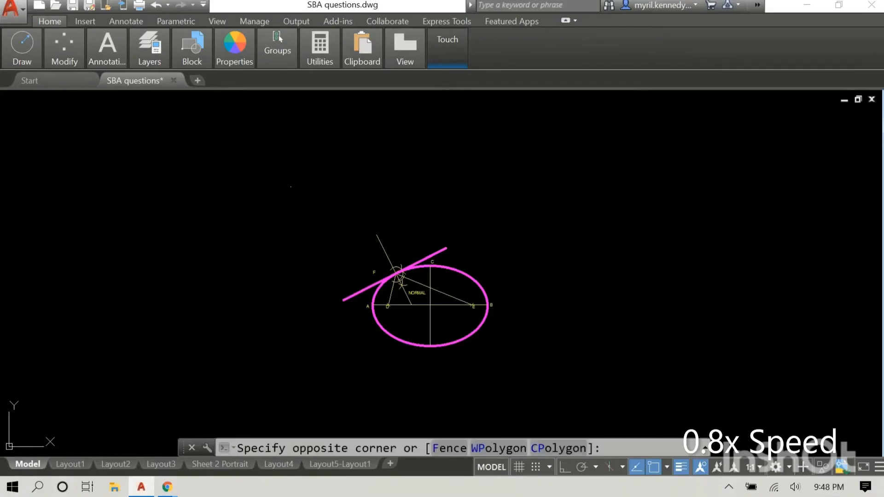
click(605, 378)
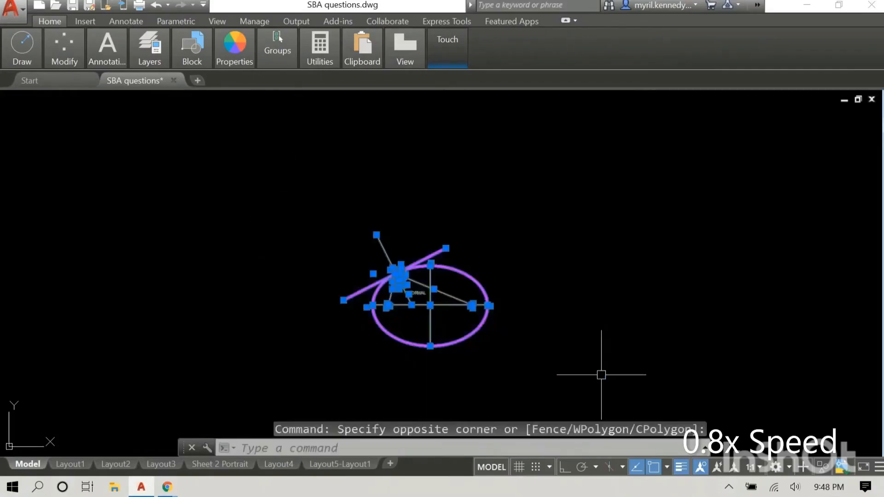
right_click(563, 259)
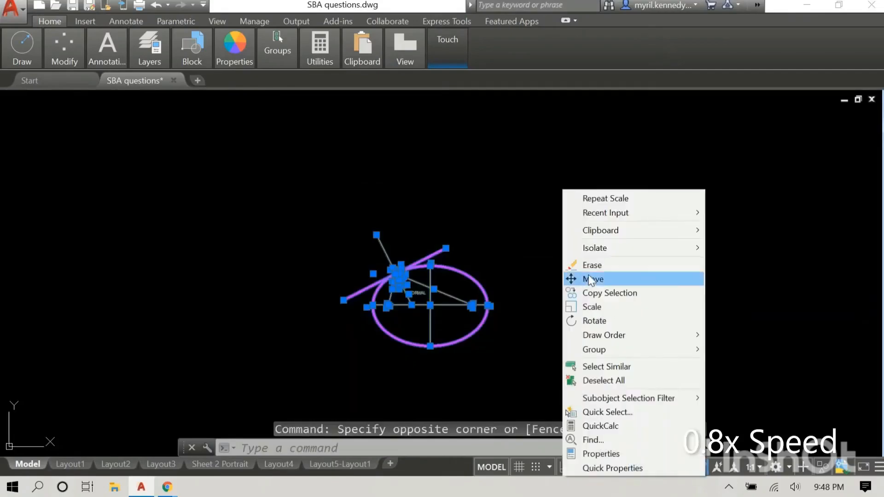
click(594, 306)
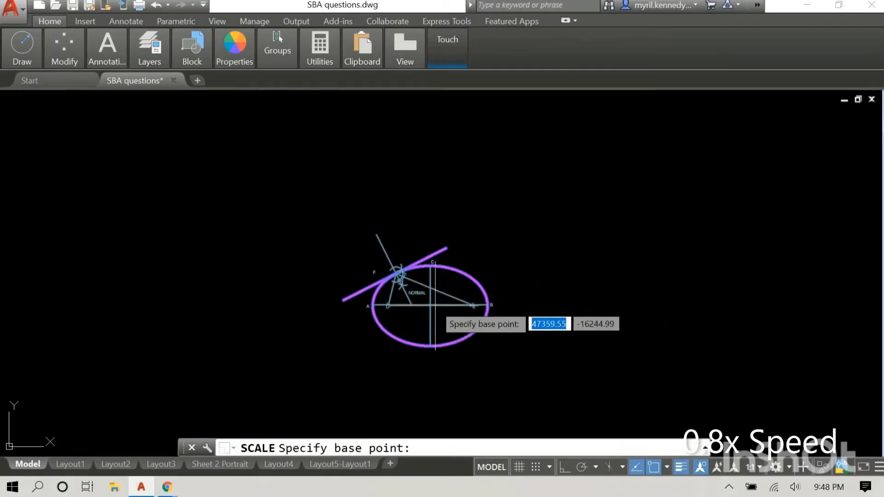
click(430, 305)
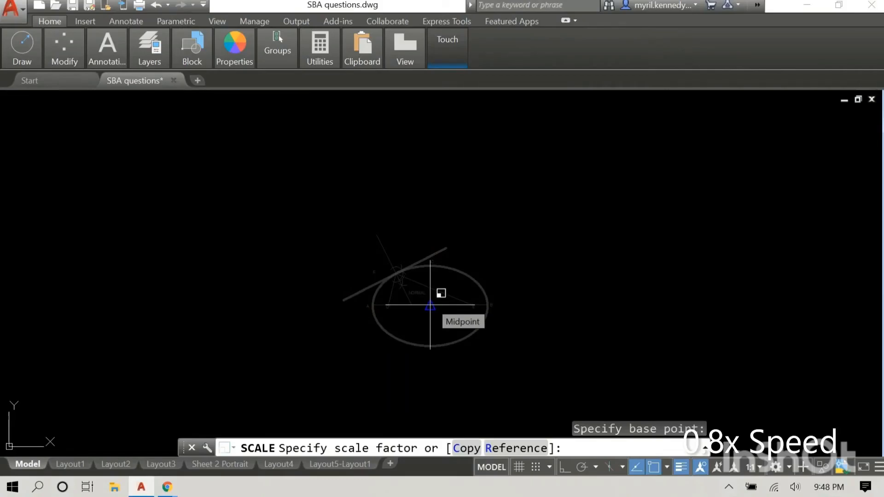
text(3)
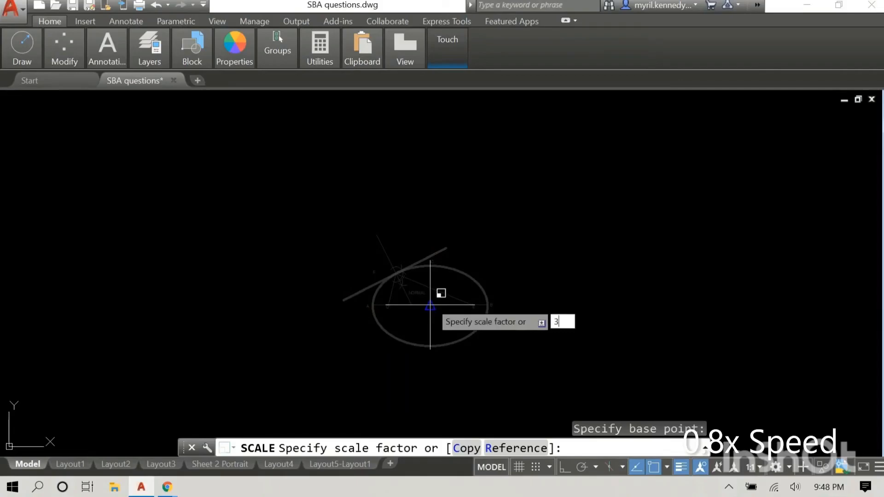
key(Return)
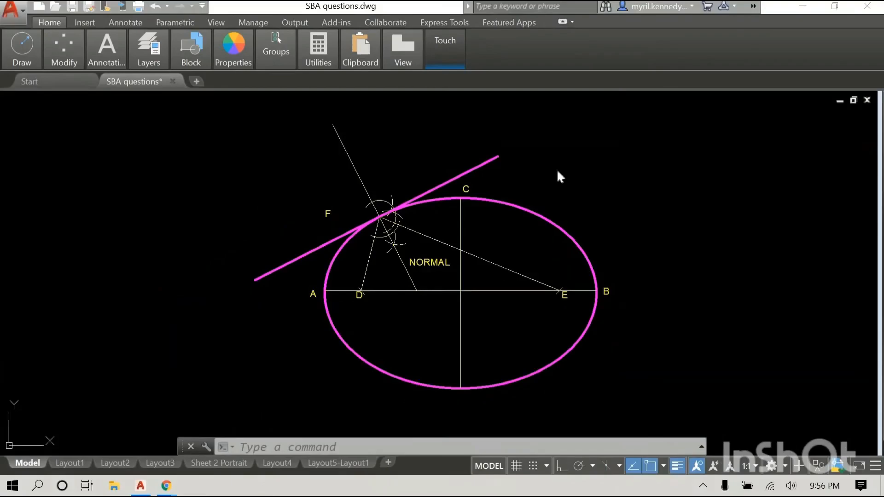
Add a vertical linear dimension between the ends of the enlarged ellipse's minor axis, placed beyond point B, and erase it after checking the size
click(673, 188)
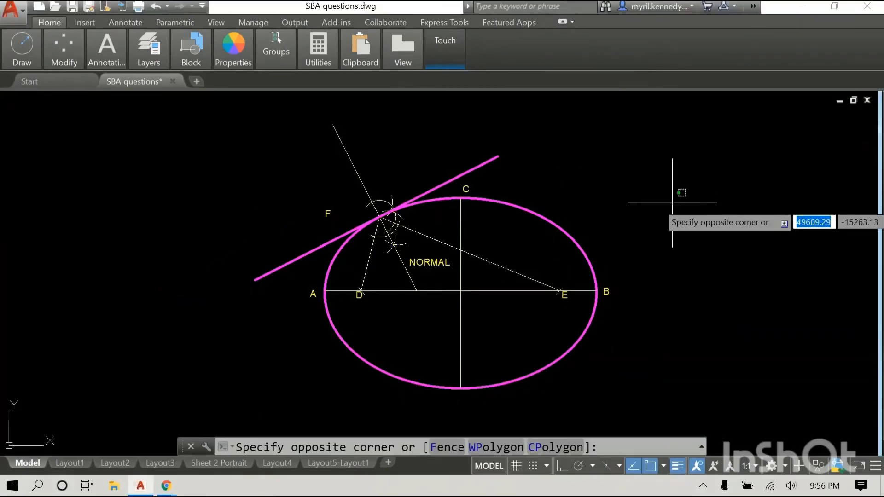
click(687, 189)
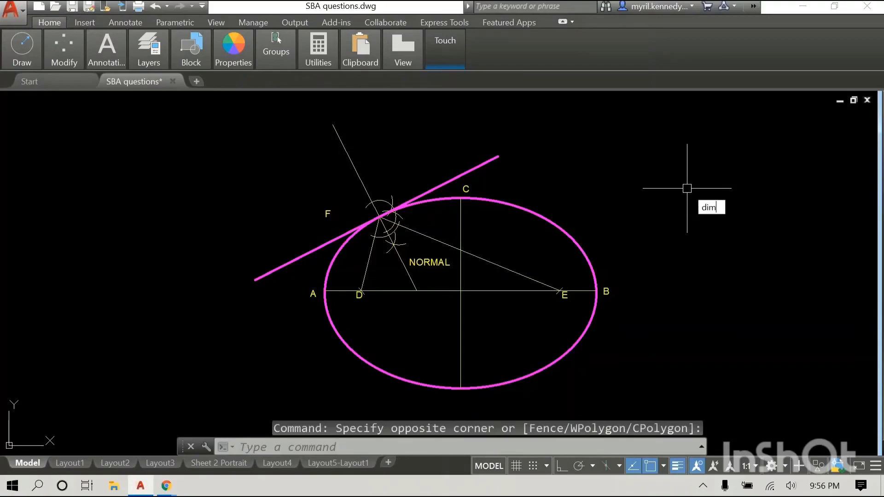
text(dim)
key(Down)
key(Return)
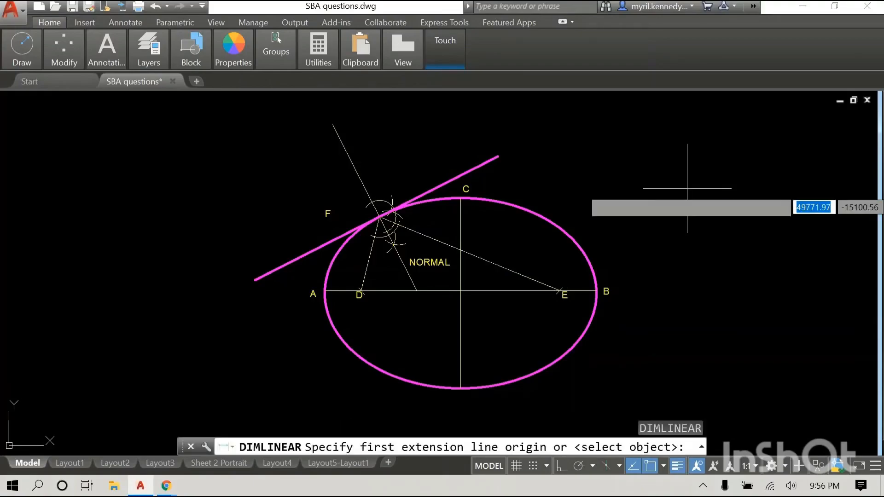
click(460, 199)
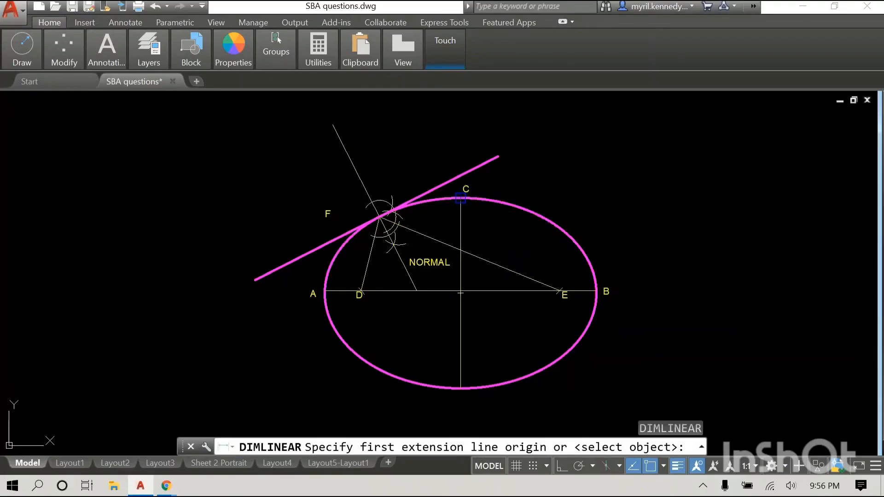
click(460, 388)
click(667, 373)
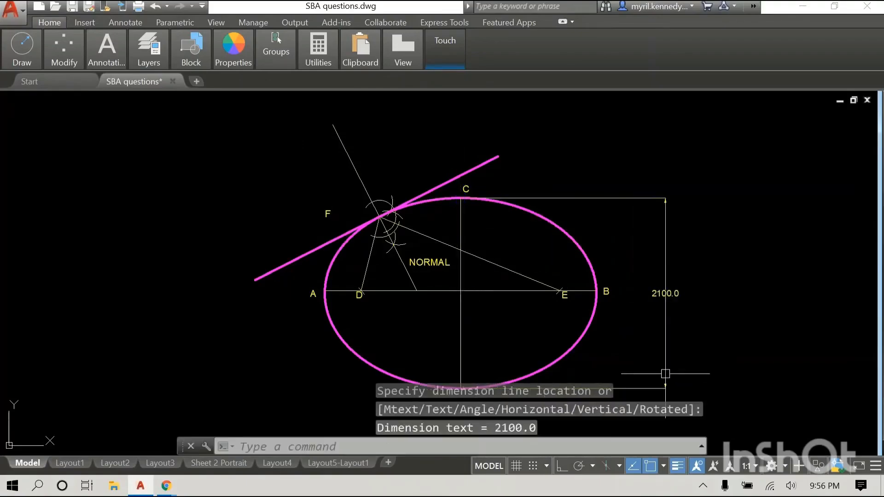
scroll(670, 292, up, 2)
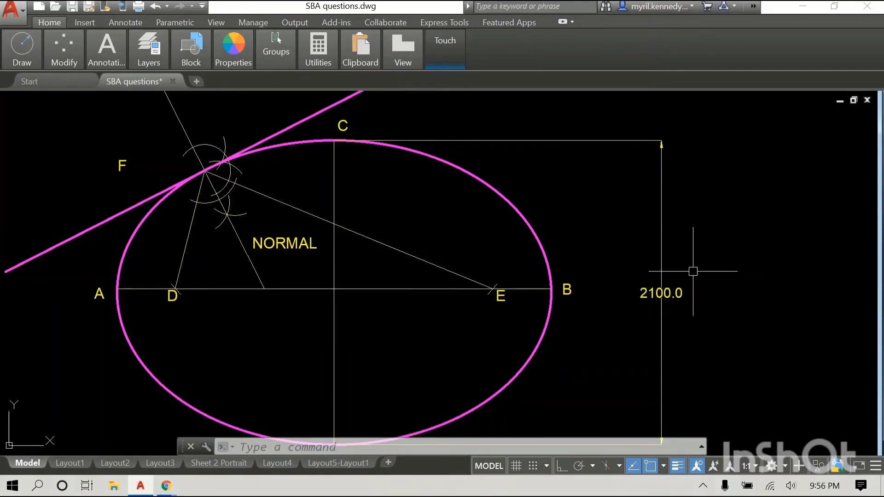
scroll(643, 230, down, 2)
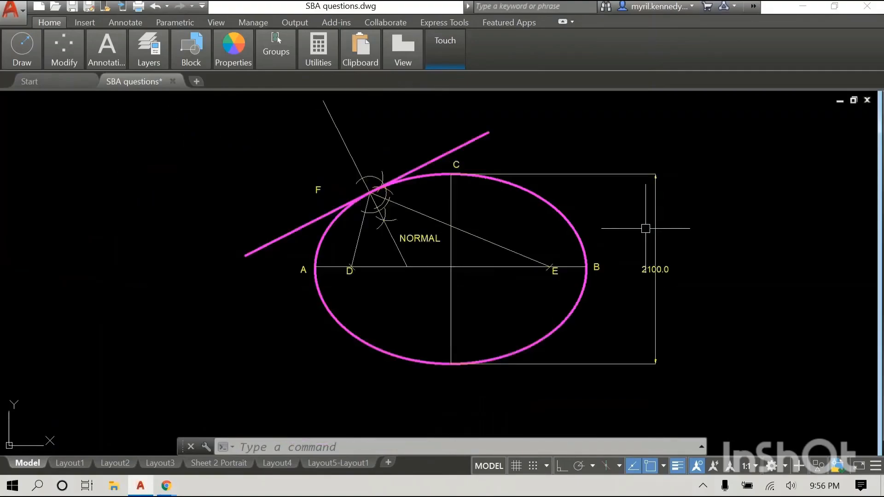
click(653, 219)
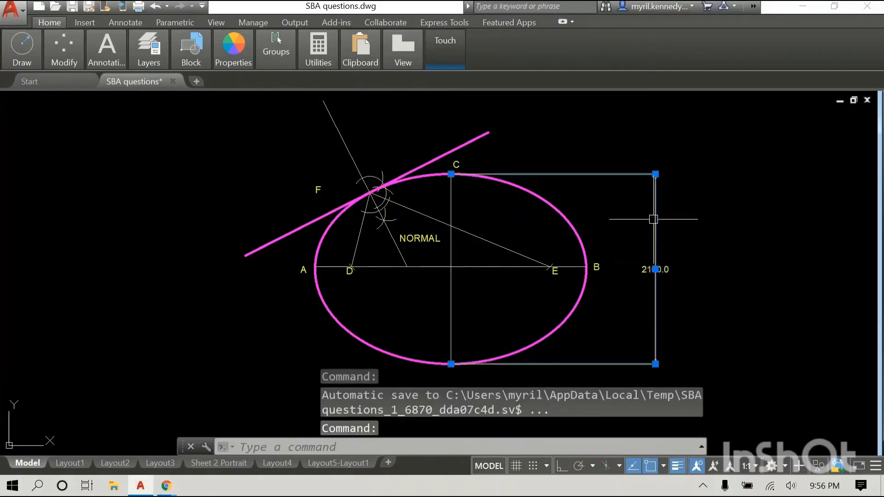
key(Delete)
Scale the entire ellipse construction by a factor of .5 about the midpoint where its axes cross
middle_drag(197, 134, 188, 159)
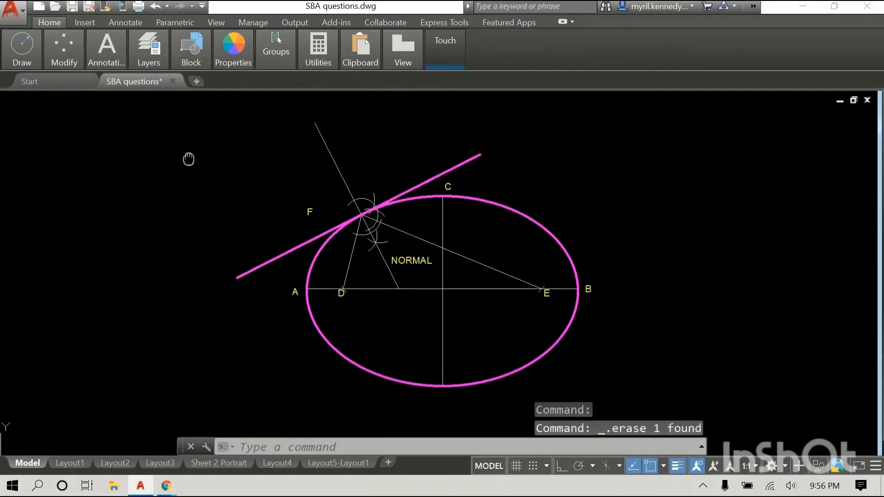
scroll(242, 154, down, 2)
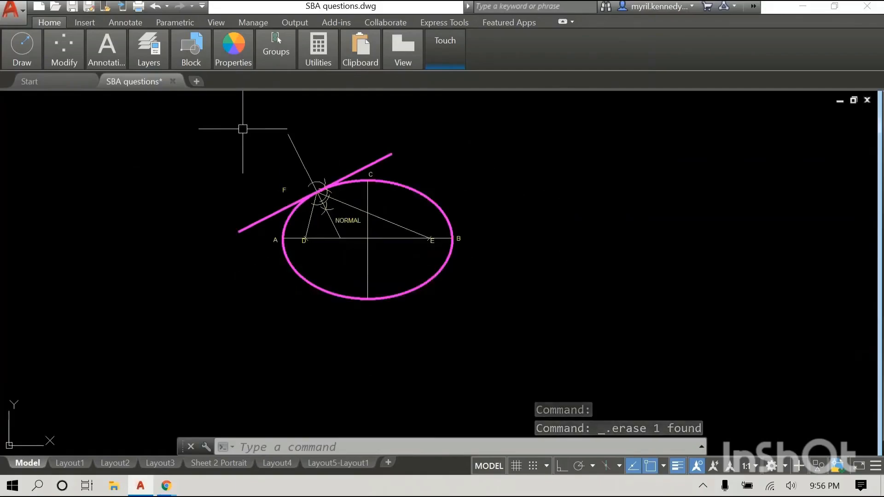
click(222, 105)
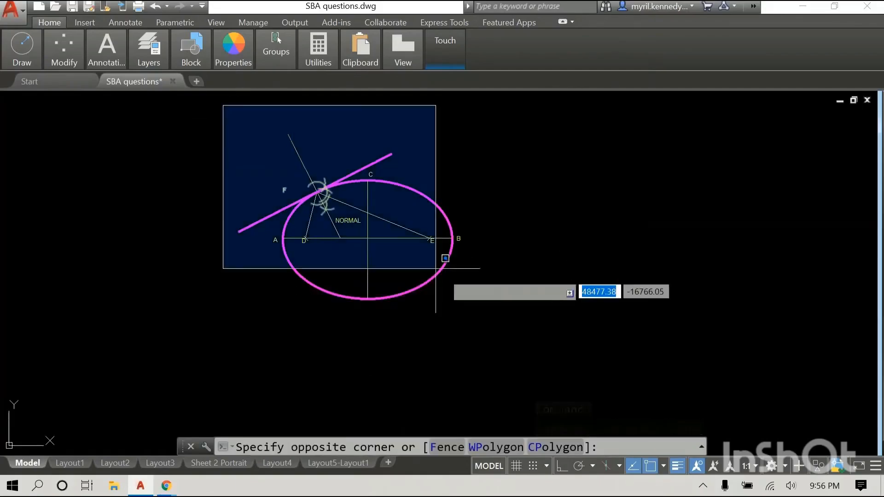
click(529, 308)
right_click(552, 203)
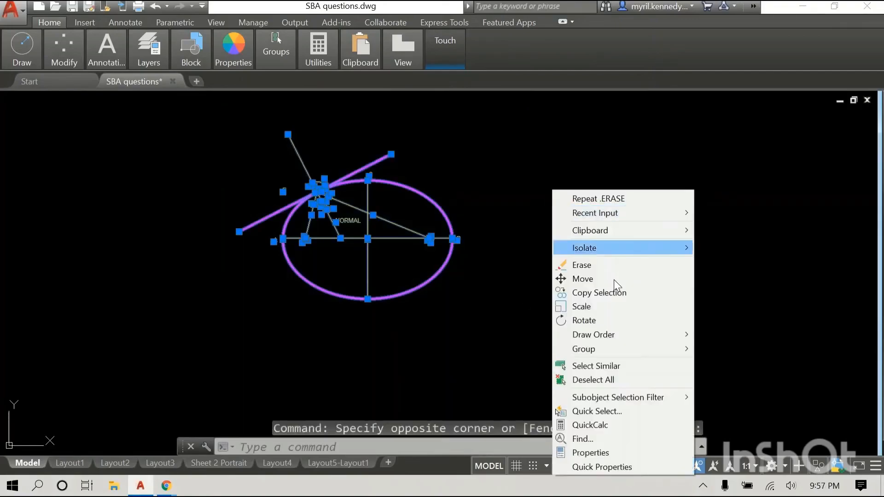
click(582, 306)
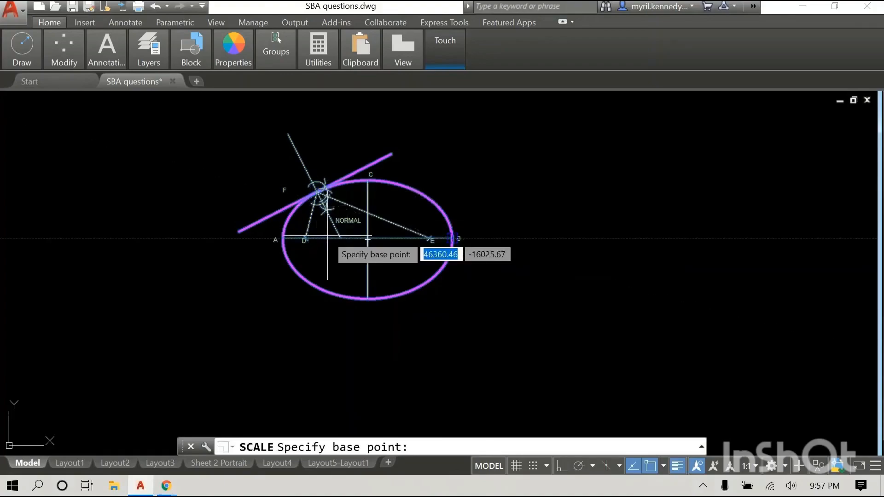
scroll(364, 242, up, 4)
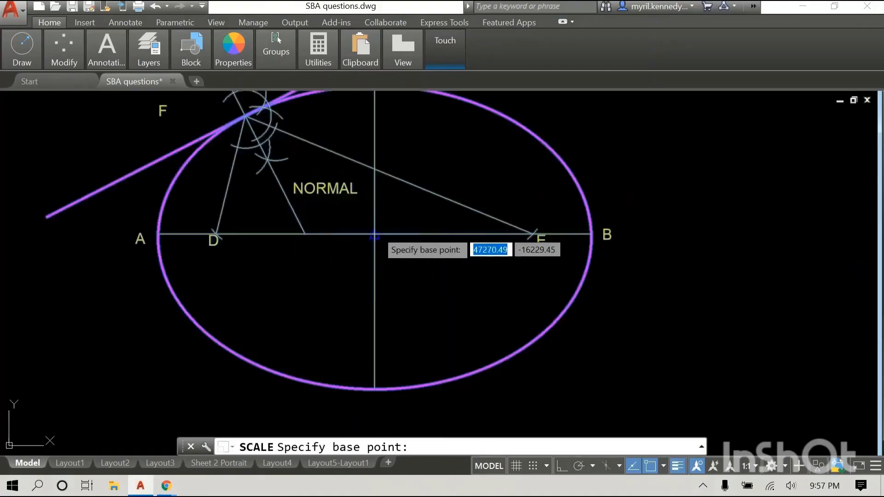
click(374, 235)
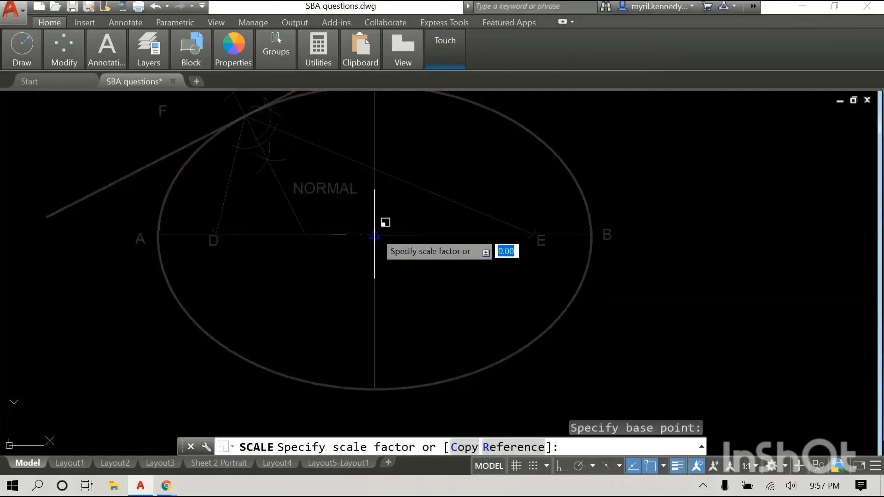
text(.5)
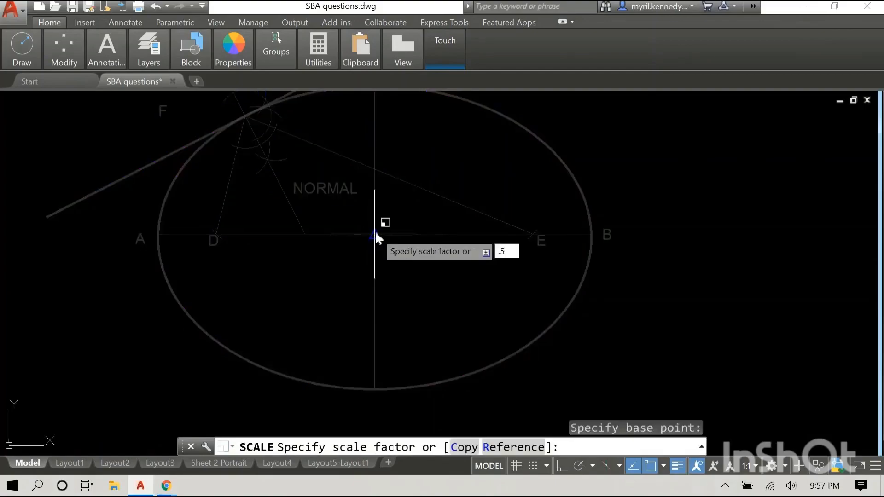
key(Return)
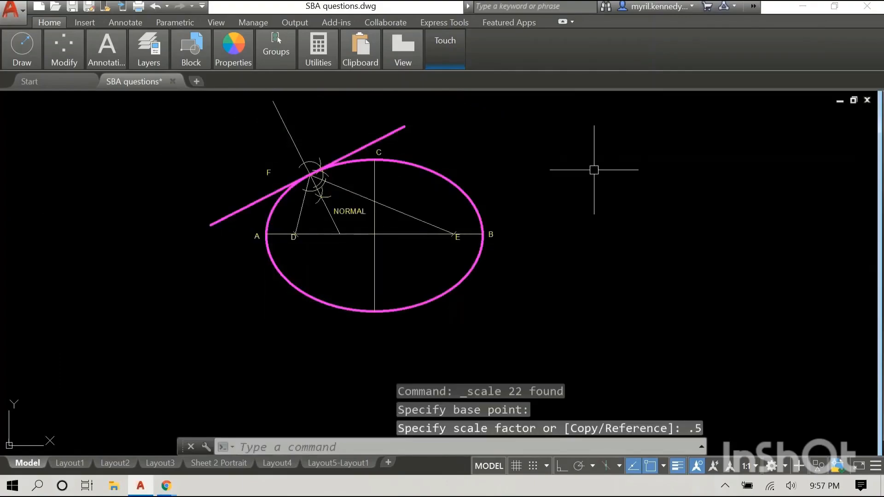
Dimension the reduced ellipse's vertical axis with DIM, placing the dimension beyond point B, and erase it after checking the size
right_click(594, 169)
mouse_move(624, 191)
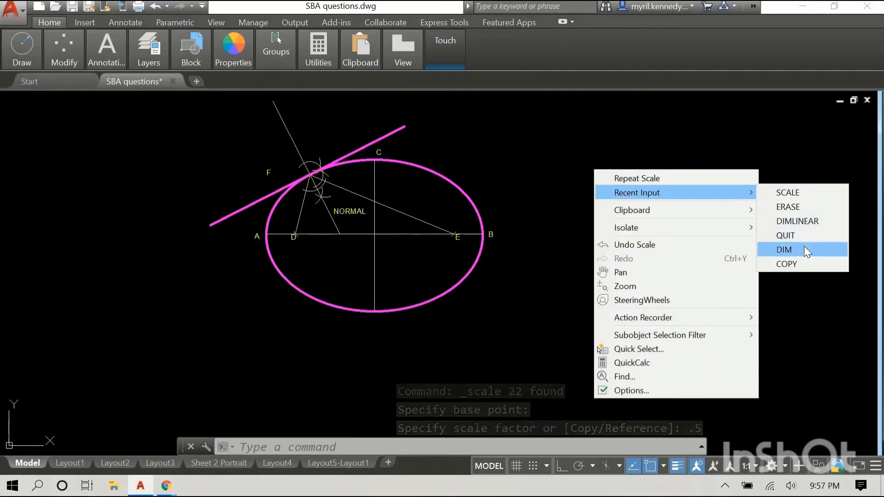
click(804, 248)
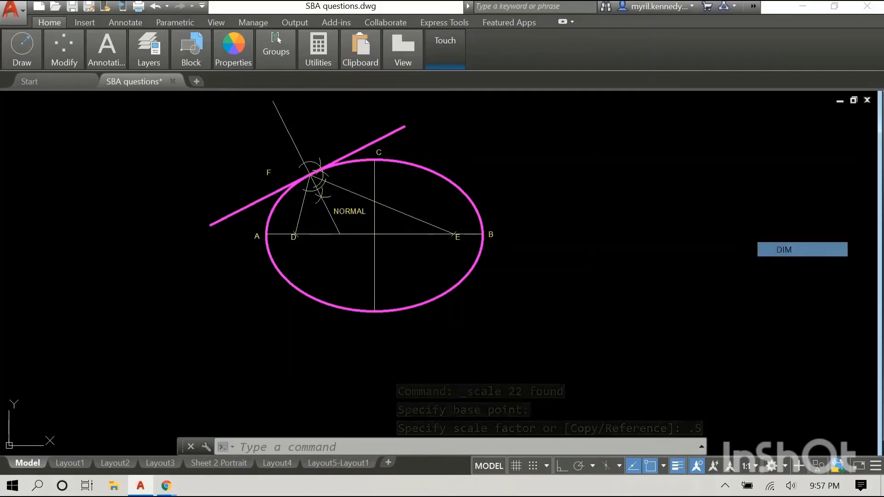
click(374, 160)
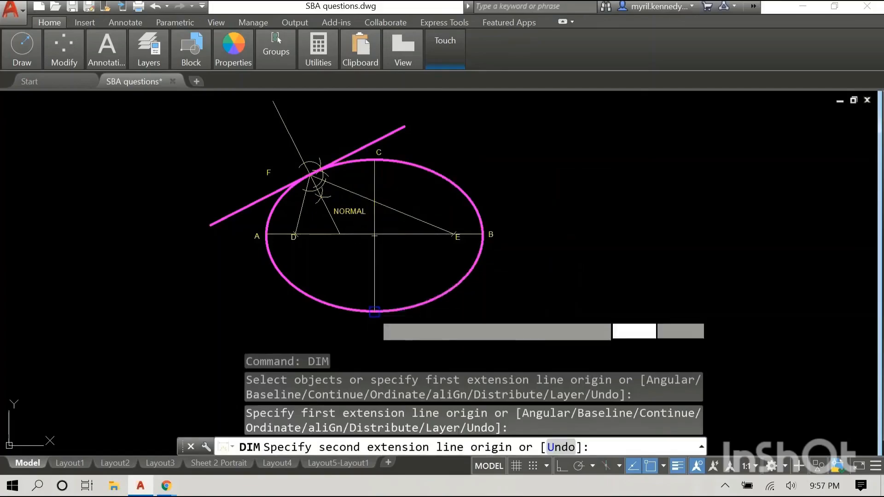
click(374, 311)
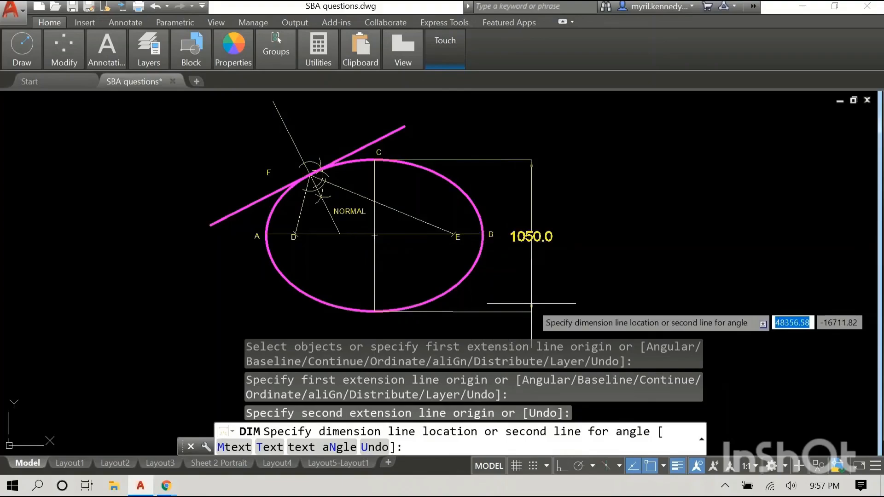
click(532, 304)
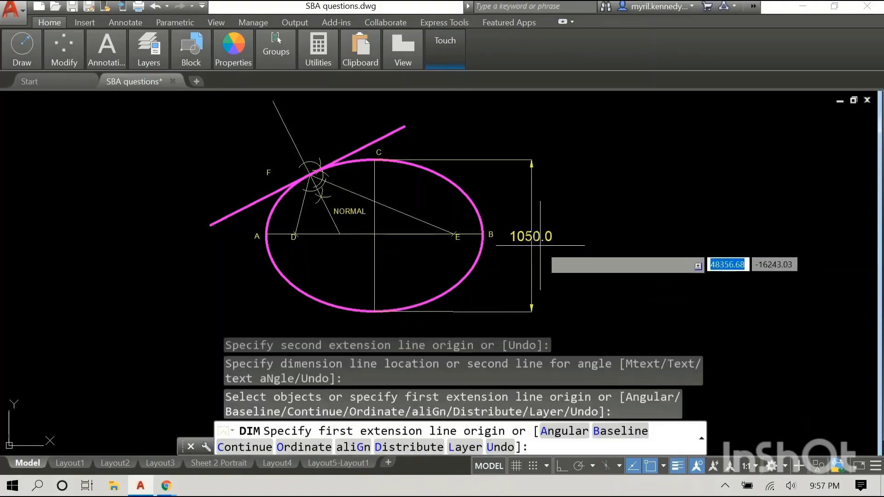
right_click(615, 212)
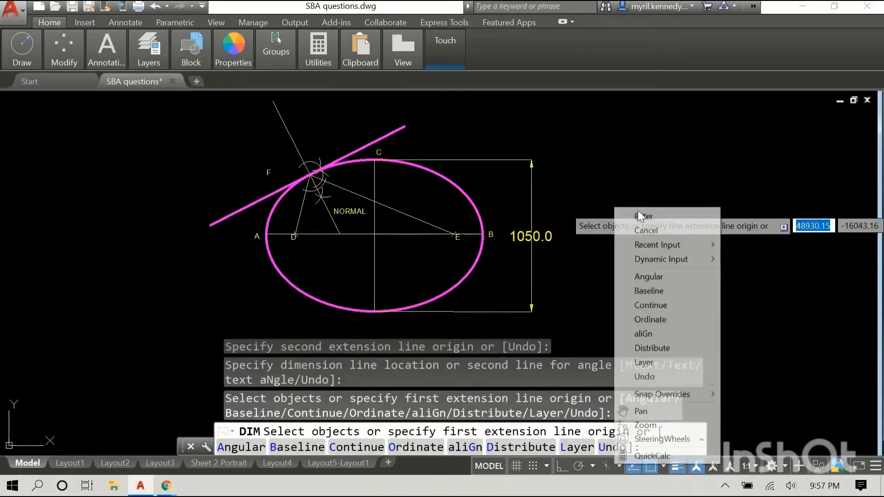
click(641, 218)
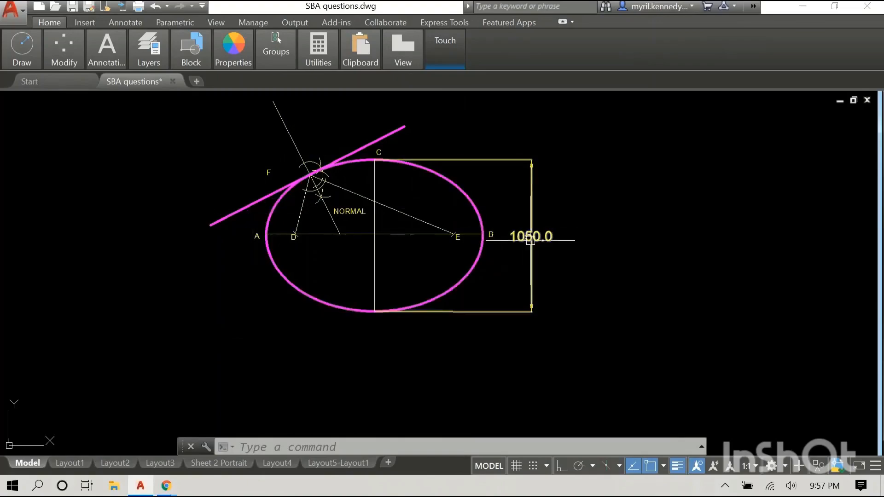
click(531, 236)
key(Delete)
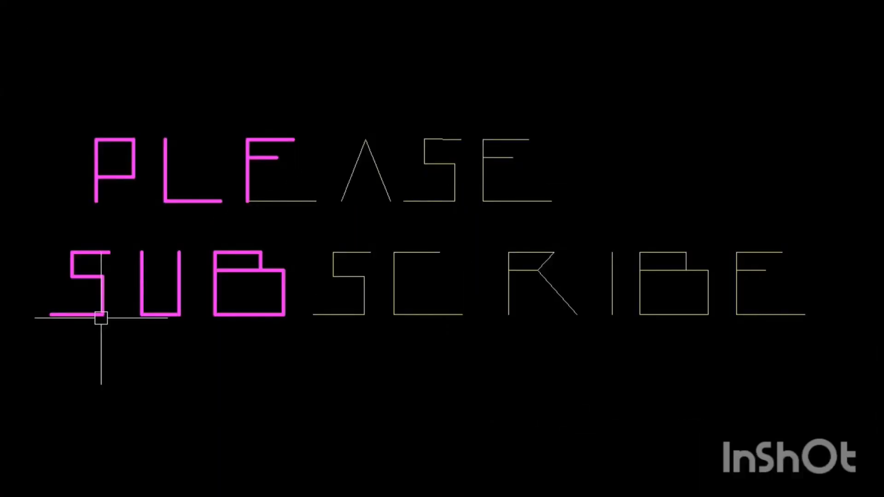
Select all of the line-drawn PLEASE SUBSCRIBE lettering with one selection window
click(23, 66)
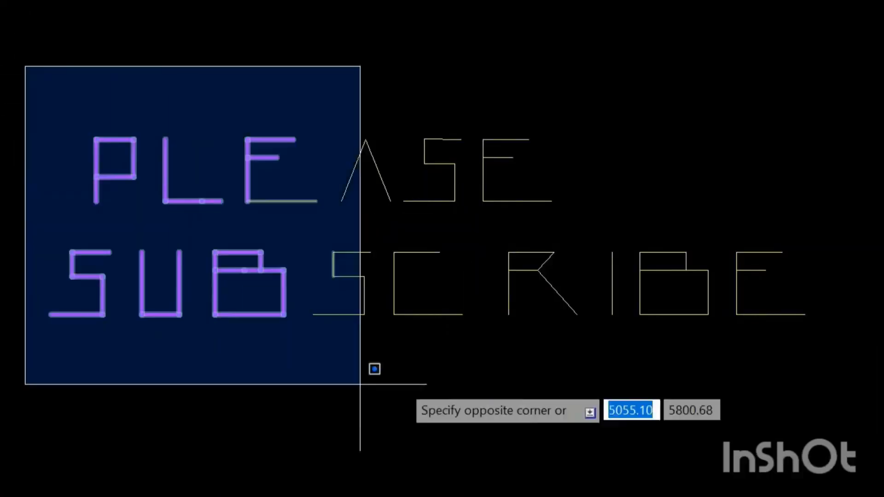
click(840, 387)
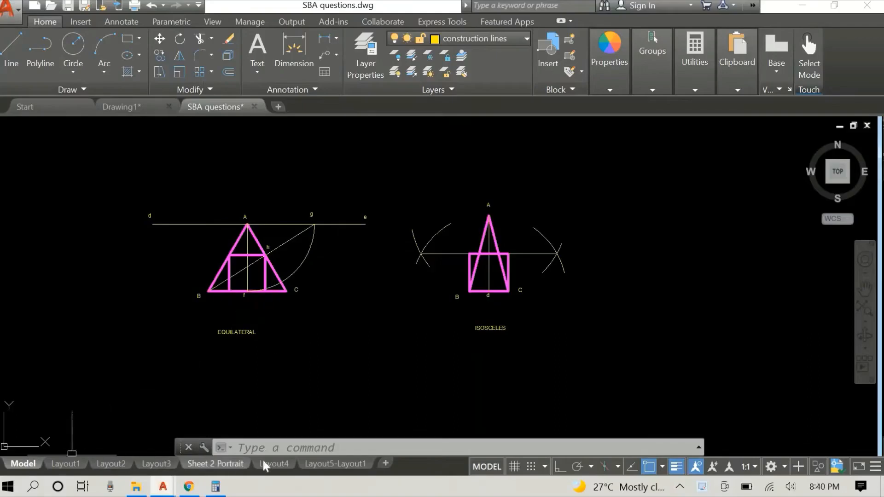
mouse_move(265, 464)
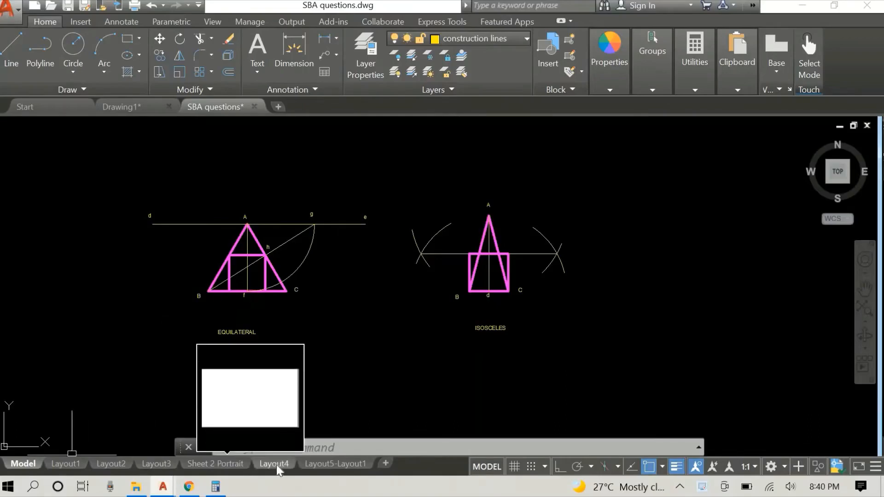
Open Layout4 and change its page setup to the Tabloid paper size, keeping the landscape orientation
click(275, 464)
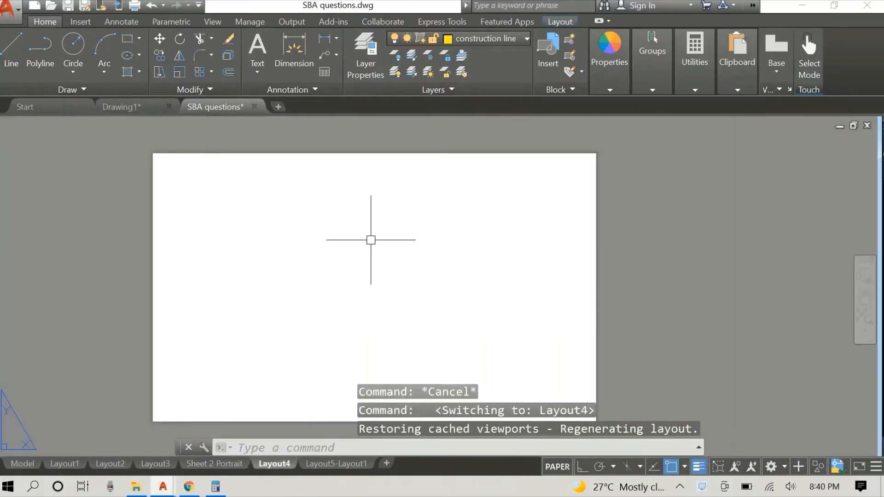
right_click(275, 465)
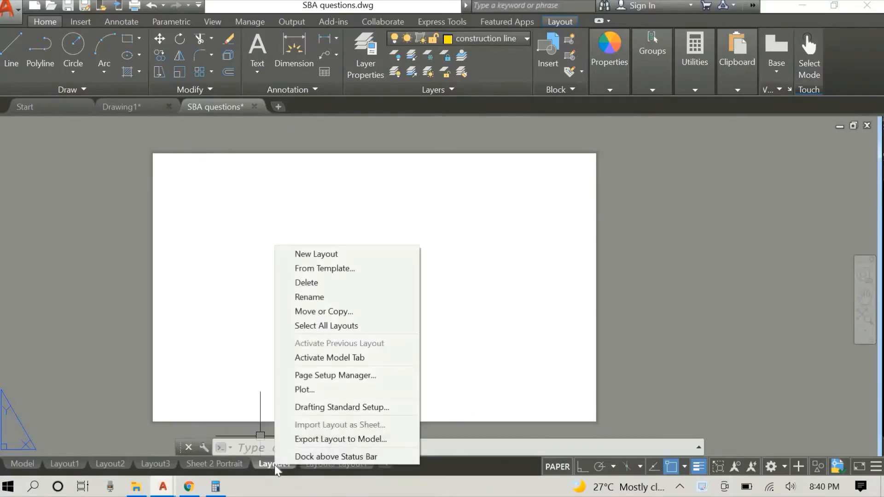
click(317, 377)
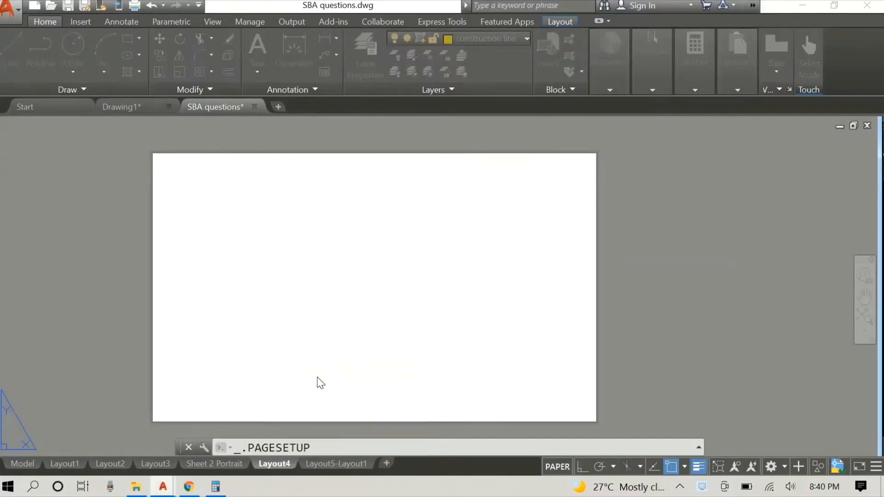
click(556, 217)
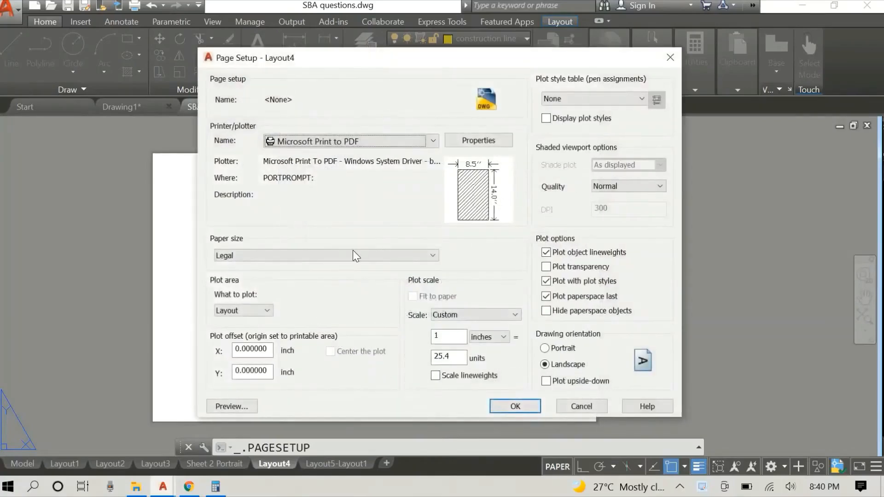
click(313, 257)
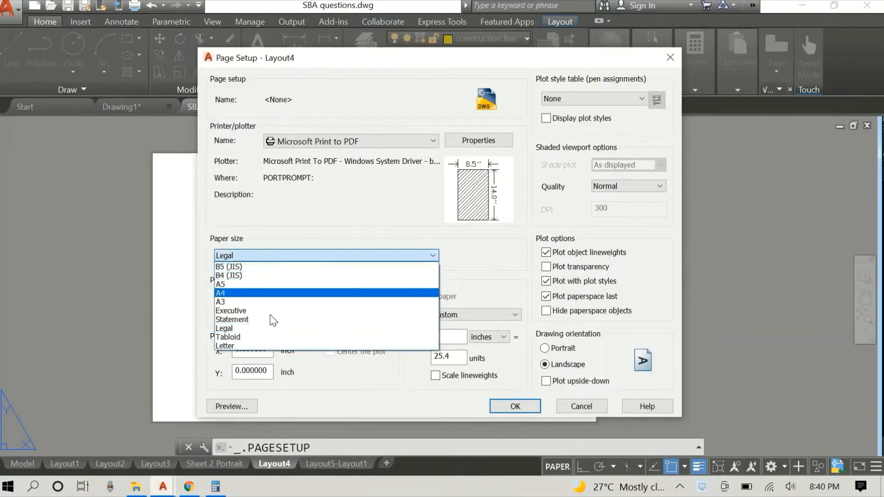
click(254, 337)
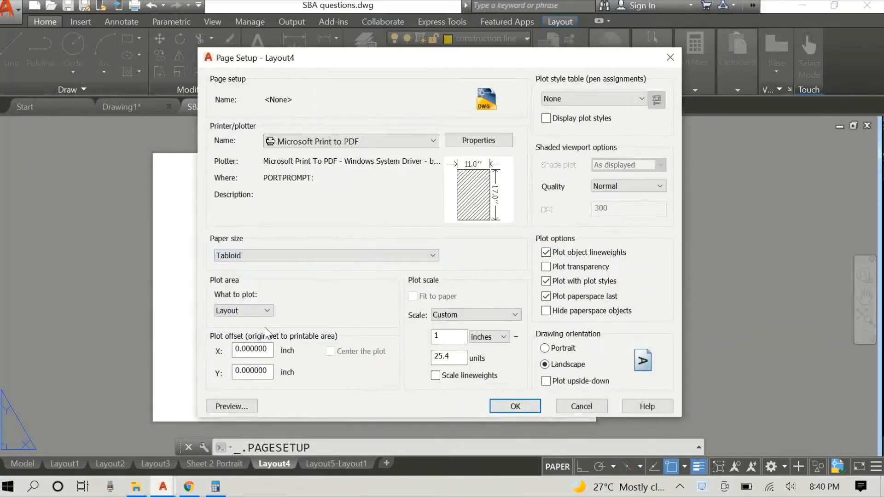
mouse_move(494, 171)
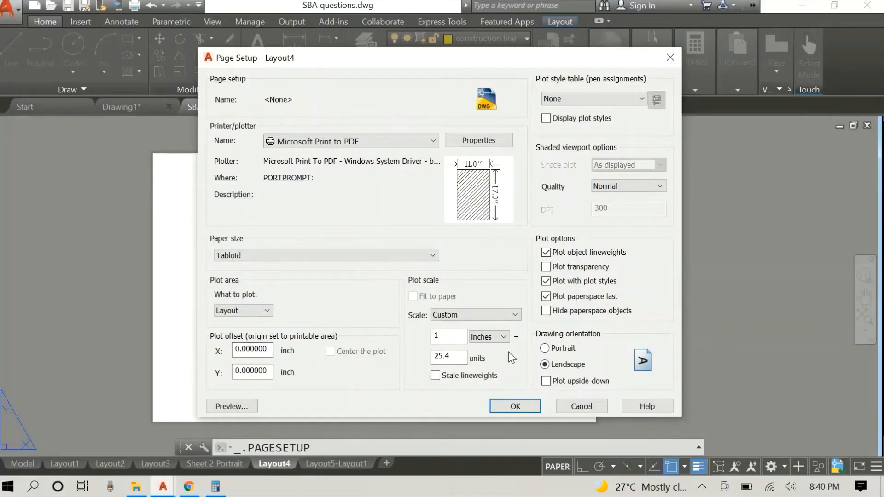
click(514, 407)
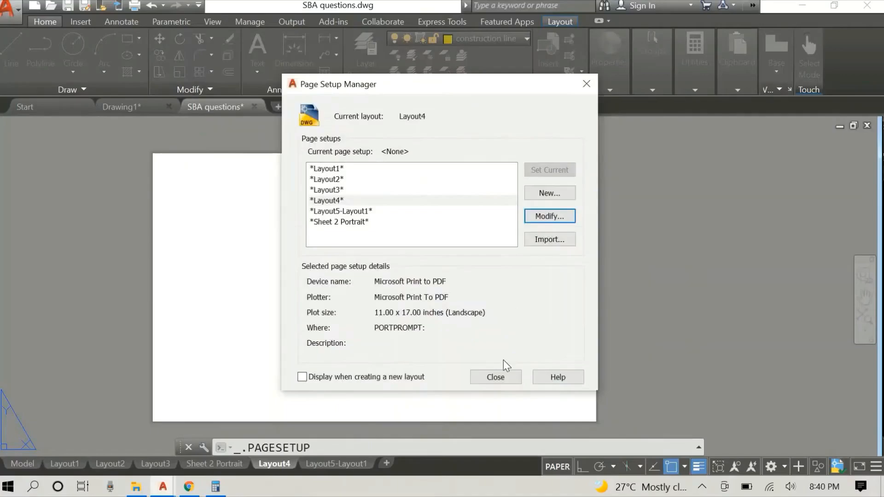
click(491, 377)
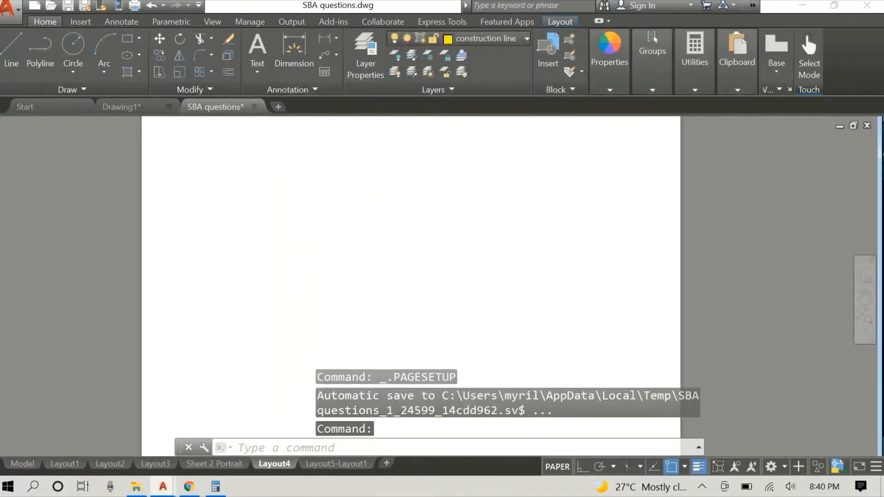
Create a rectangular viewport on Layout4 that fills the sheet, leaving a narrow margin just inside the paper edges
middle_drag(421, 249, 377, 244)
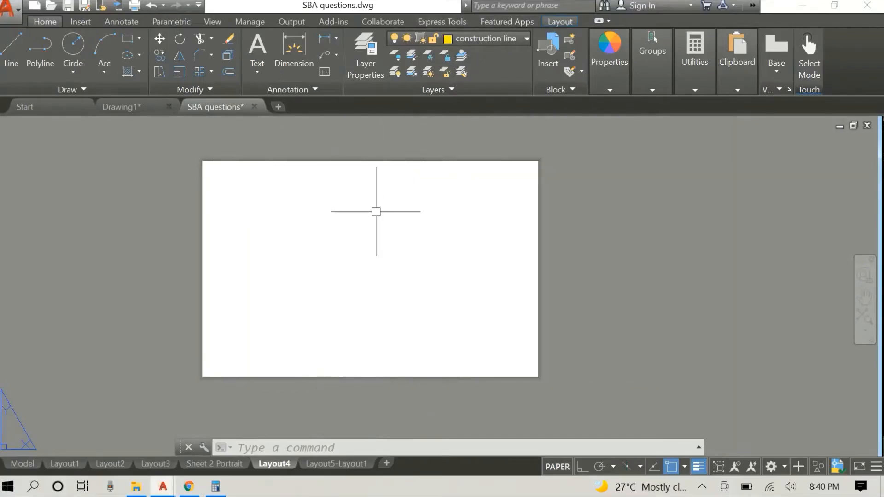
click(559, 22)
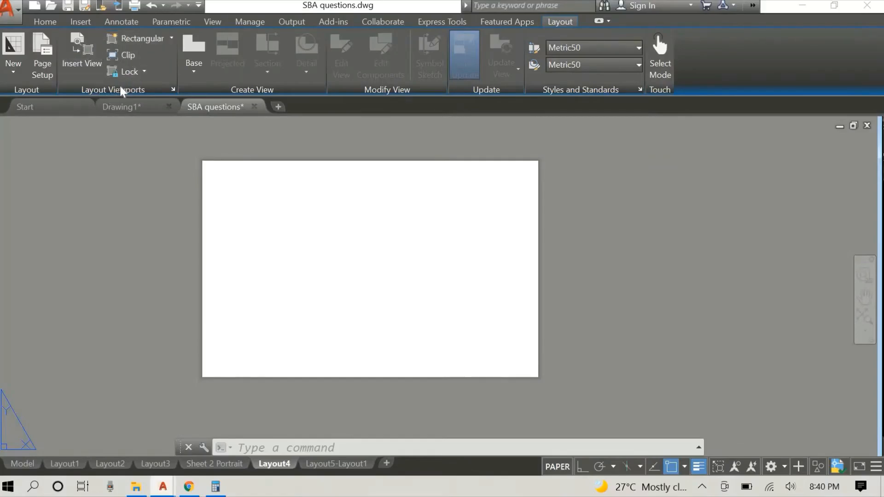
click(172, 38)
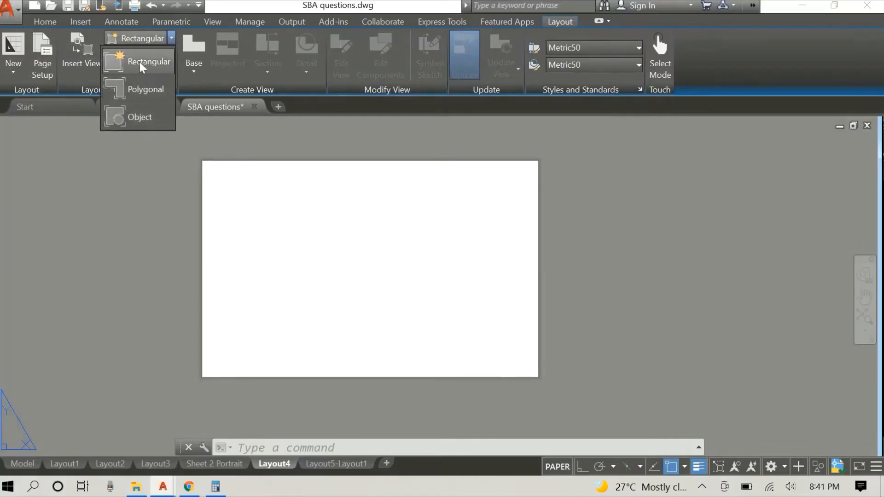
click(144, 65)
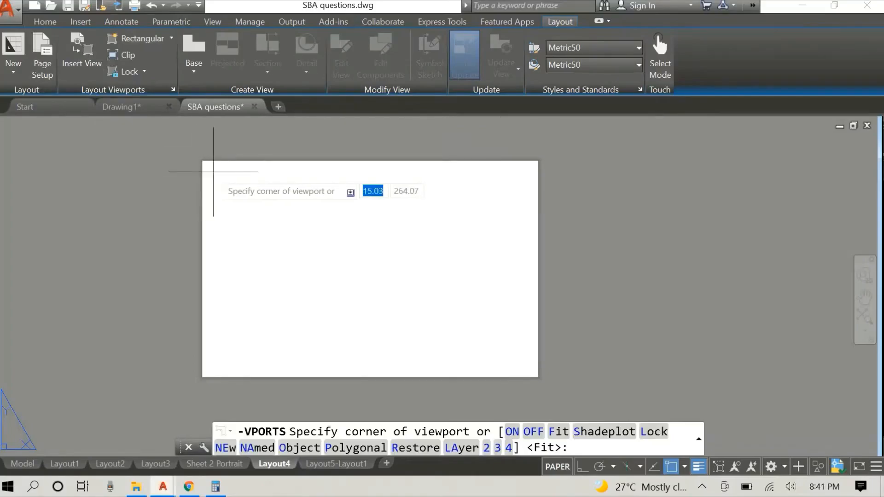
click(211, 169)
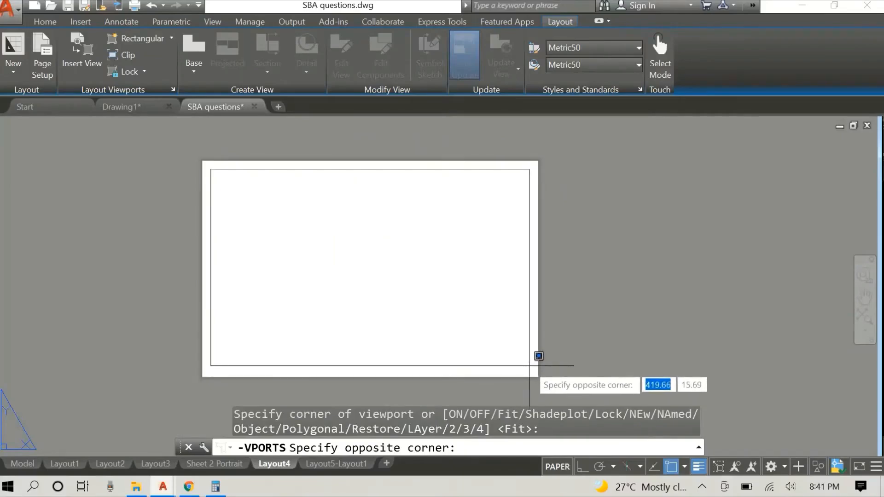
click(540, 359)
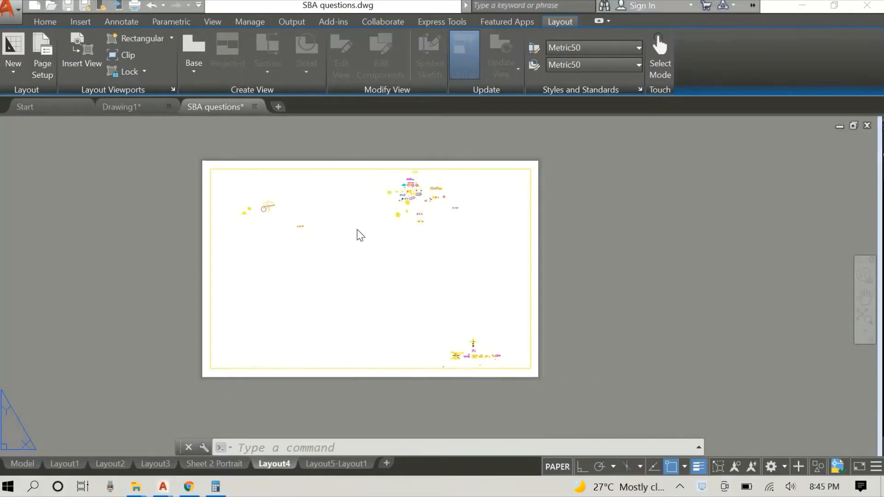
Move the new viewport's border onto layer 0 and clear the selection
scroll(358, 232, up, 2)
scroll(375, 224, down, 2)
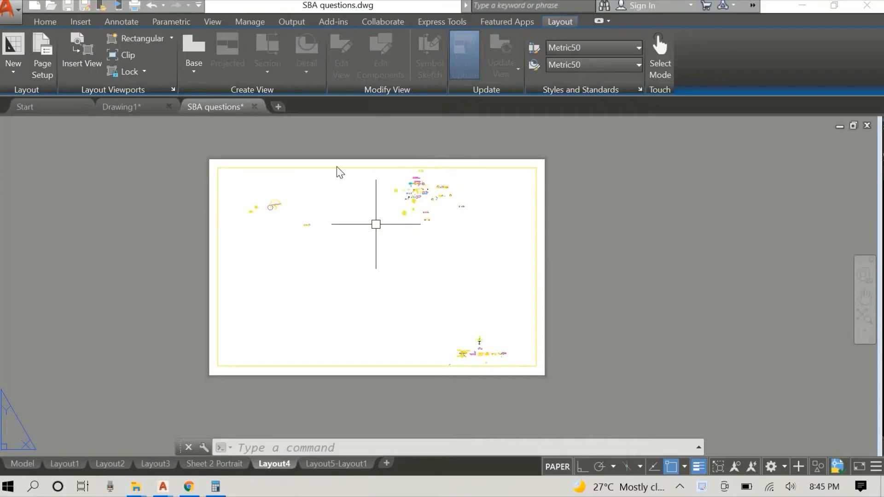
scroll(357, 207, up, 2)
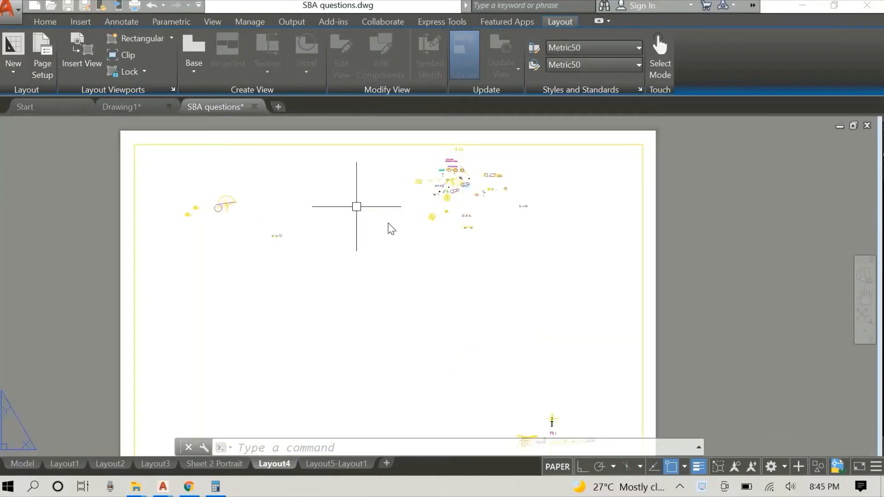
click(645, 221)
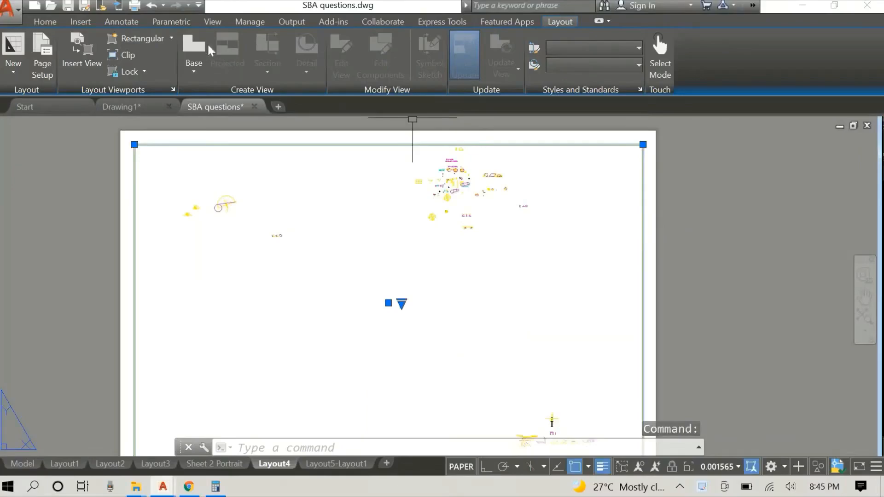
click(47, 22)
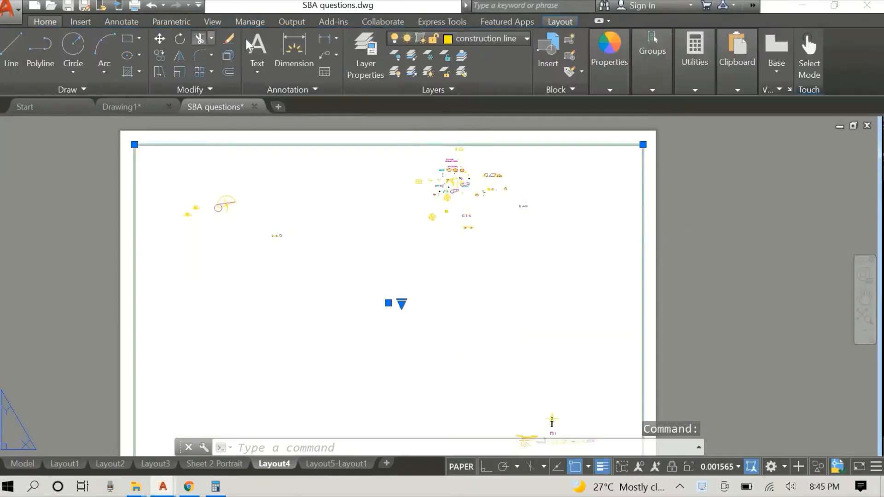
click(493, 39)
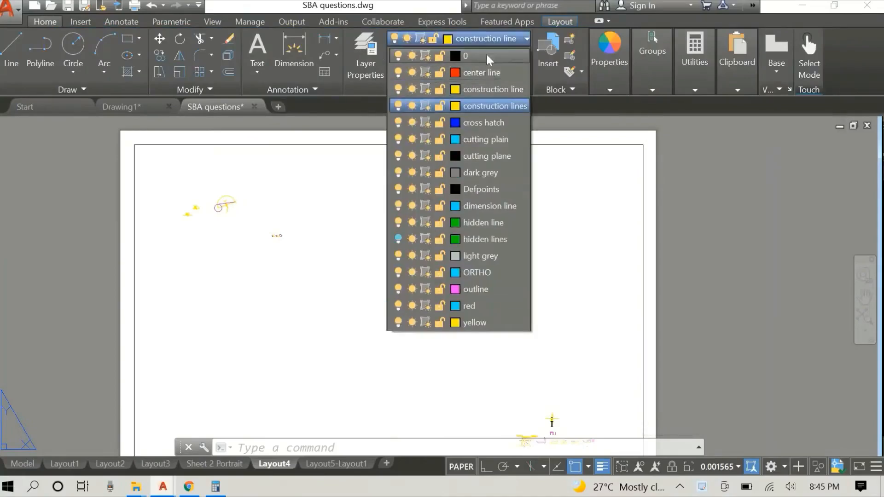
click(486, 54)
click(379, 146)
key(Escape)
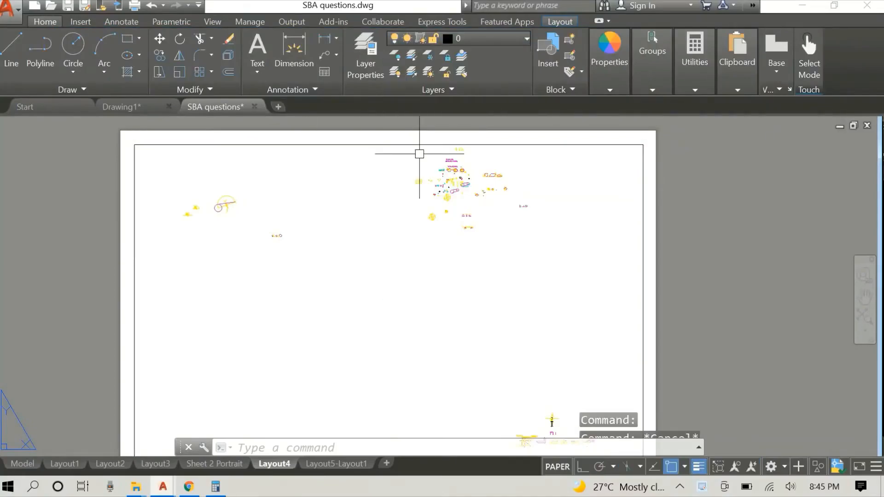
Examine how the sheet and its viewport zoom together while Layout4 is in paper space
scroll(520, 249, down, 2)
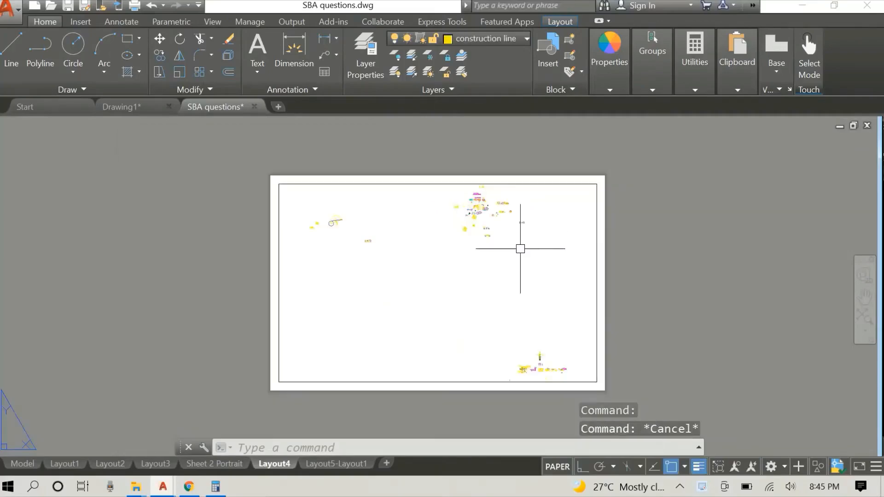
scroll(520, 248, up, 2)
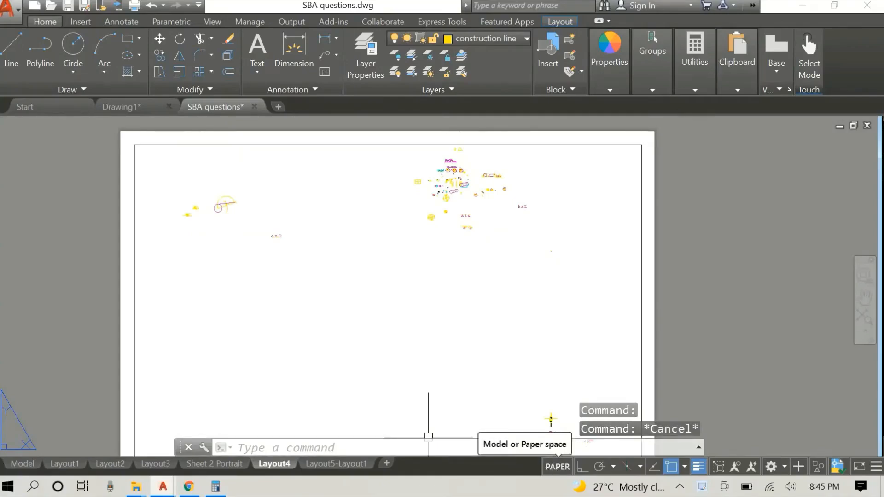
scroll(515, 297, down, 2)
scroll(515, 297, up, 2)
scroll(514, 297, down, 2)
scroll(515, 297, up, 3)
scroll(514, 296, down, 5)
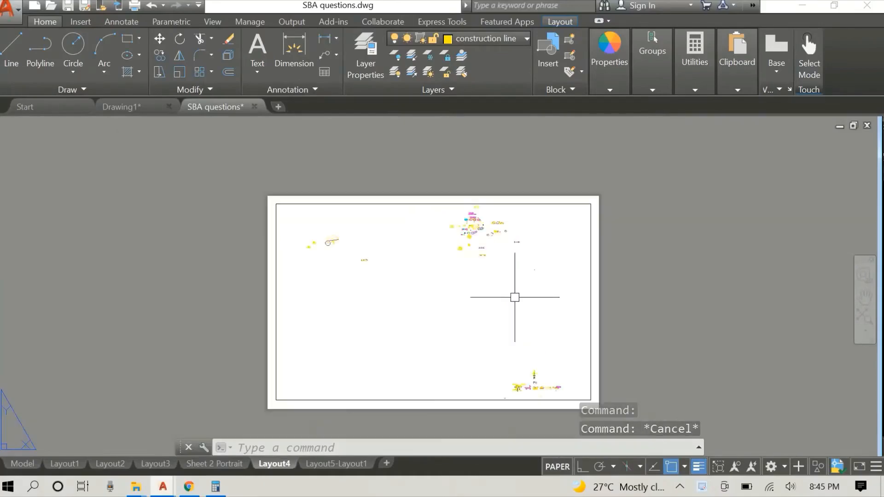
scroll(514, 297, up, 4)
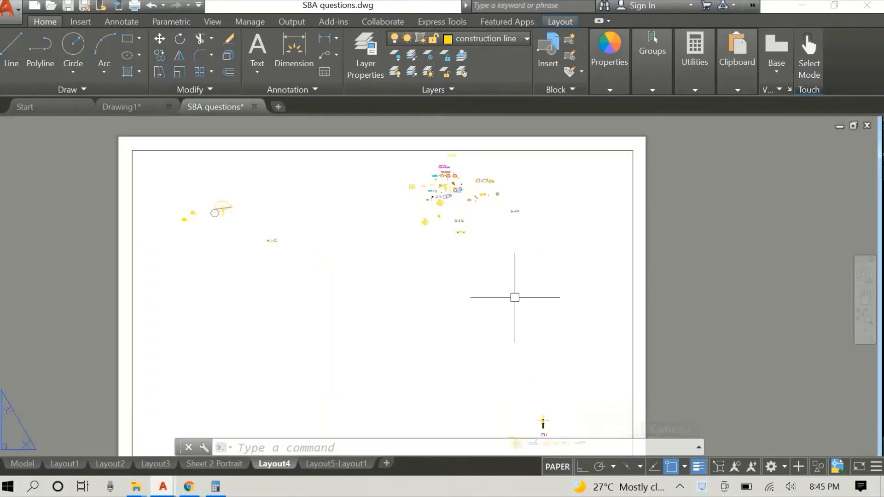
Activate model space inside the viewport and frame the equilateral and isosceles triangle constructions within it
click(554, 466)
click(554, 466)
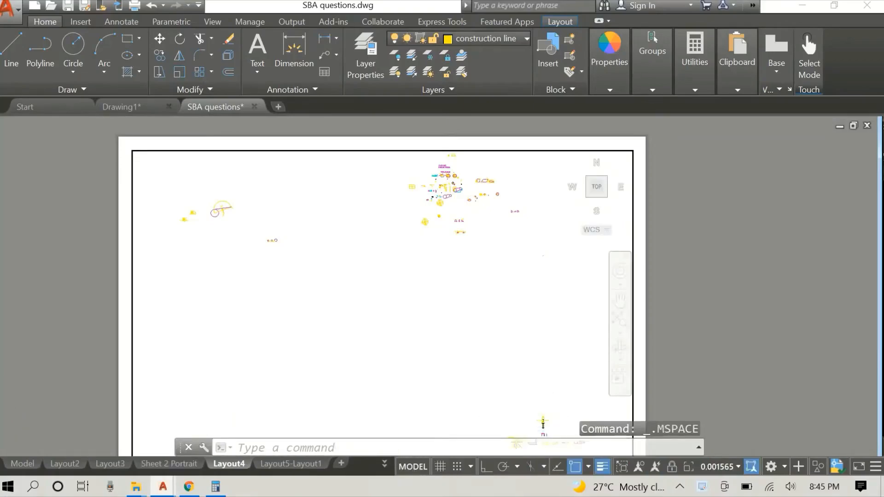
scroll(474, 262, up, 4)
scroll(458, 223, up, 6)
middle_drag(458, 222, 410, 312)
scroll(410, 310, up, 2)
scroll(411, 271, up, 2)
middle_drag(410, 270, 412, 366)
middle_drag(403, 305, 429, 330)
scroll(420, 328, up, 2)
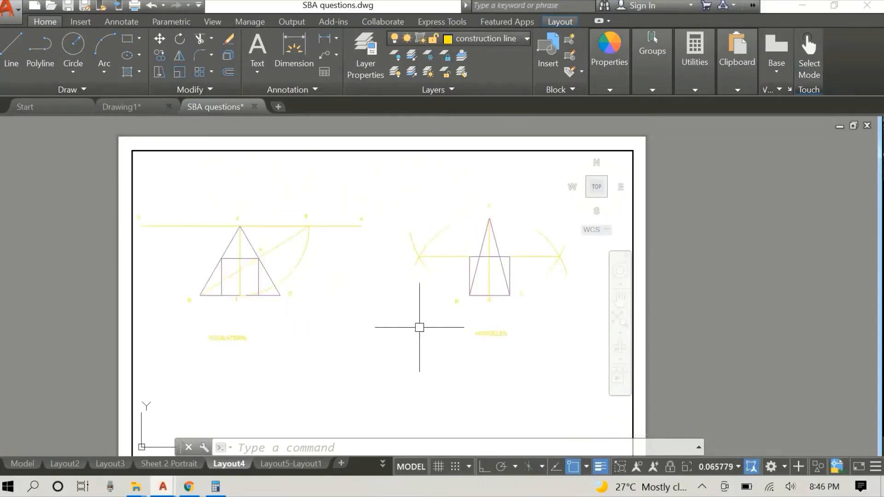
scroll(417, 324, down, 2)
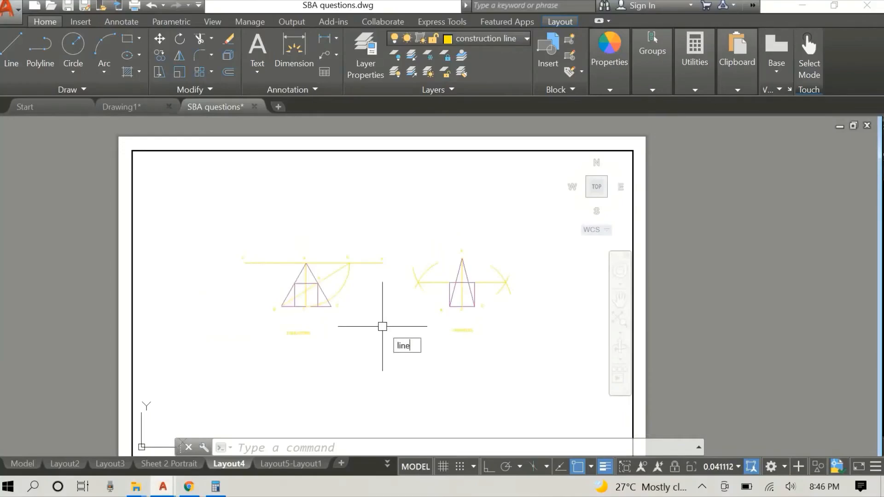
Draw three connected freehand lines below the triangle constructions through the active viewport using LINE
text(l)
key(Return)
click(312, 375)
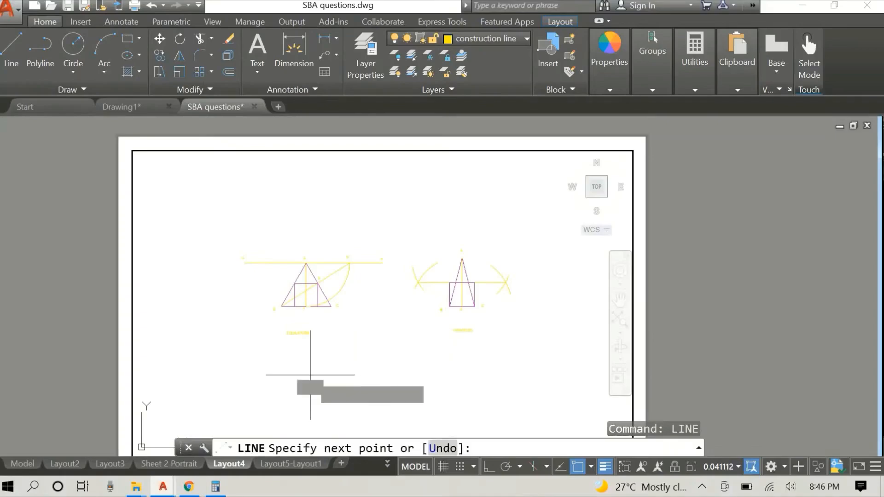
click(449, 384)
click(422, 351)
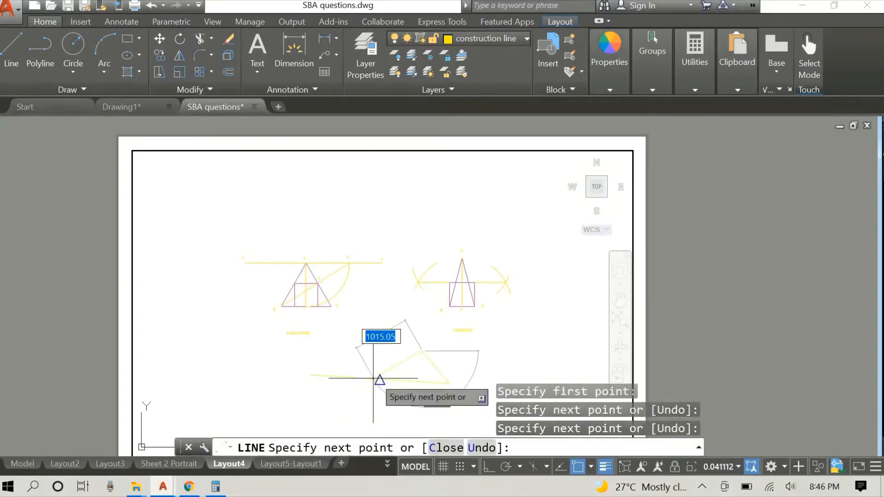
click(344, 389)
right_click(370, 350)
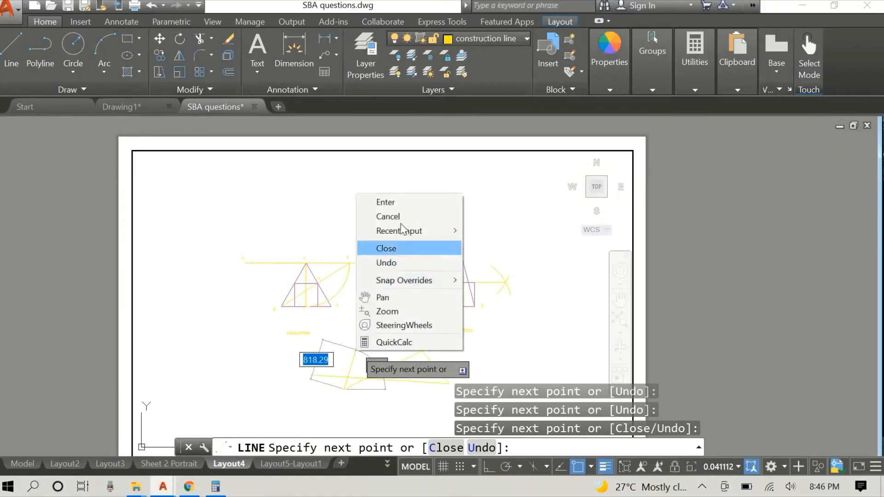
click(404, 202)
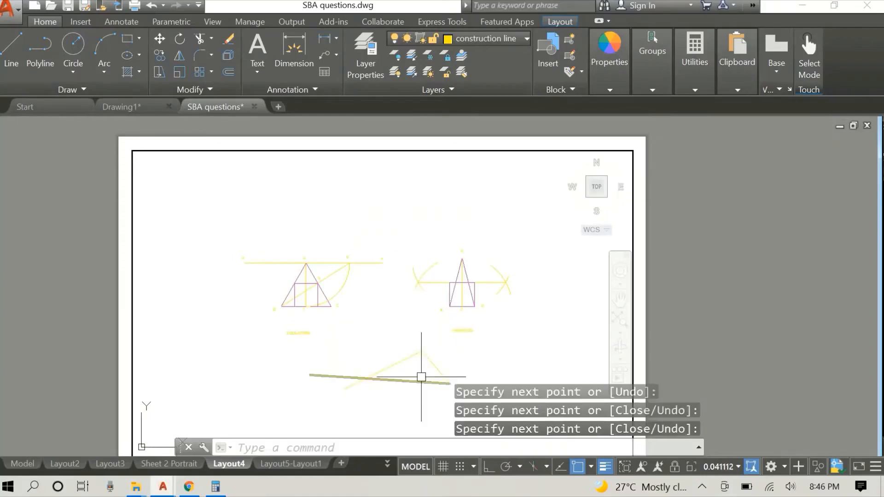
Check the three freehand lines in the Model drawing, then return to Layout4 and erase them through the viewport
click(20, 462)
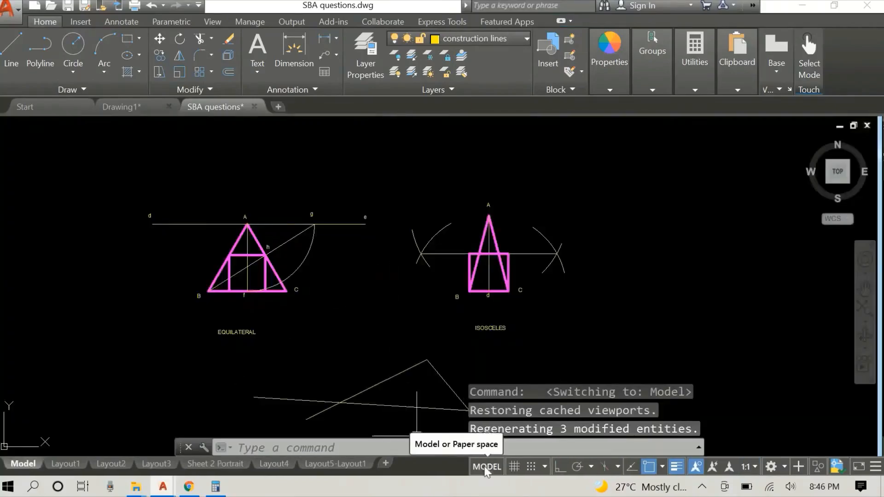
click(278, 464)
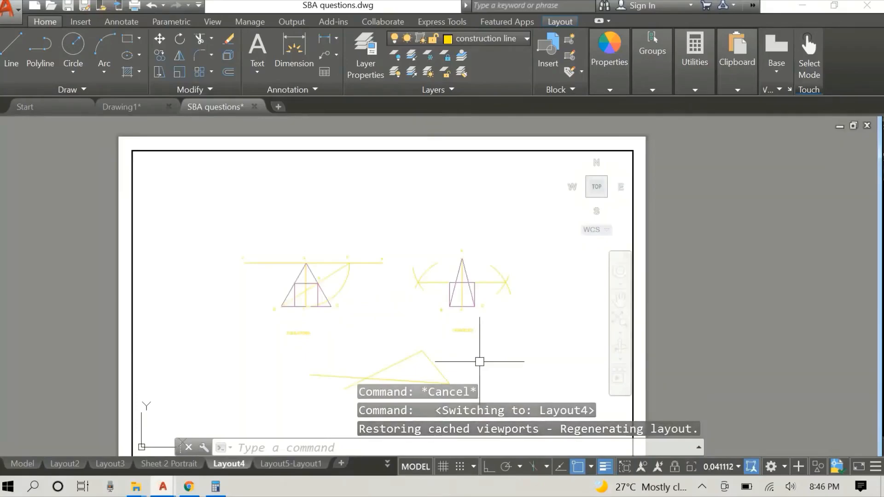
click(480, 362)
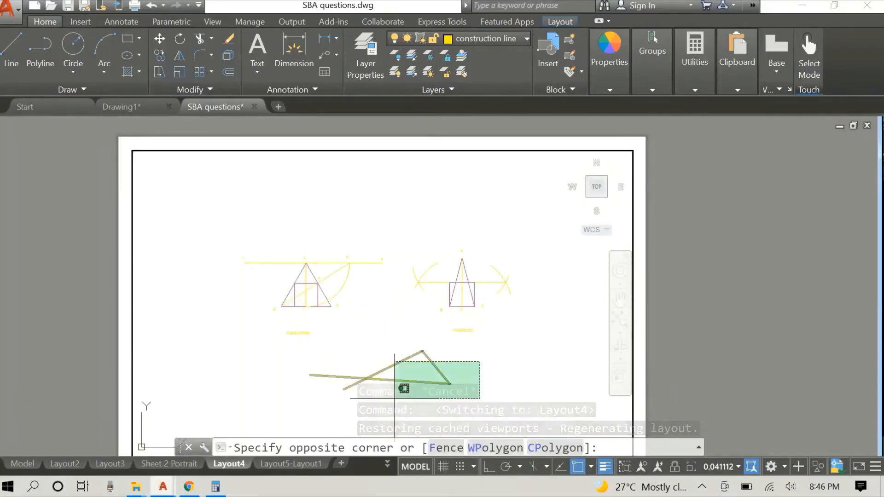
click(368, 395)
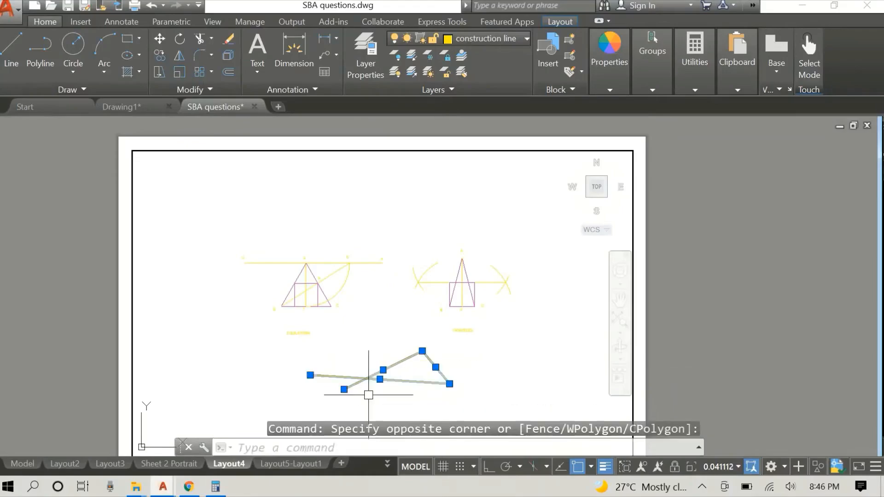
key(Delete)
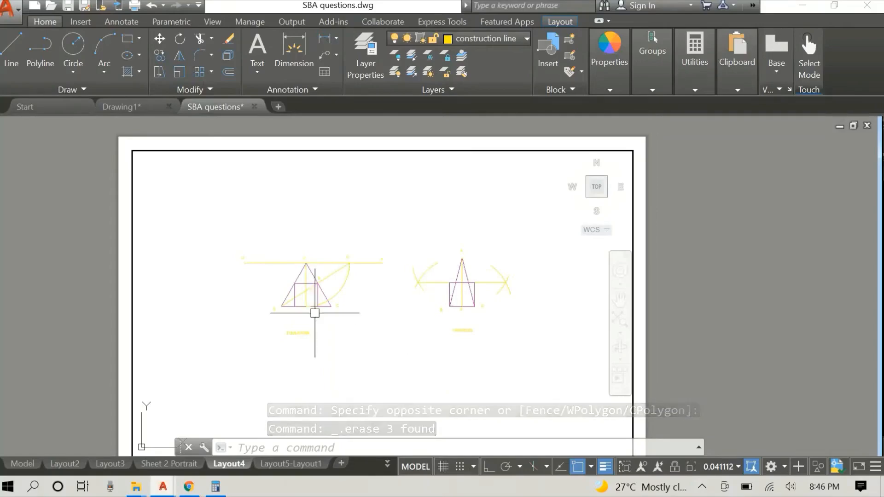
Compare zooming the constructions within the viewport's model space with zooming the whole sheet in paper space
scroll(404, 306, down, 4)
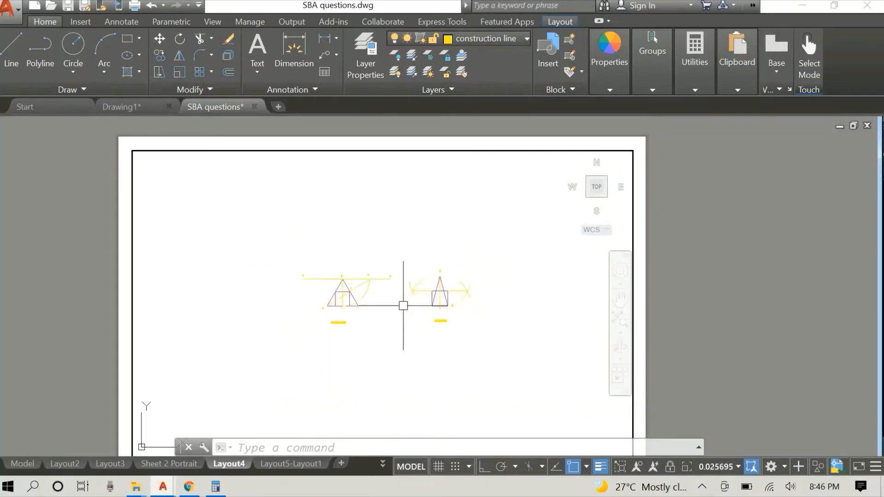
scroll(403, 306, up, 2)
scroll(403, 306, up, 4)
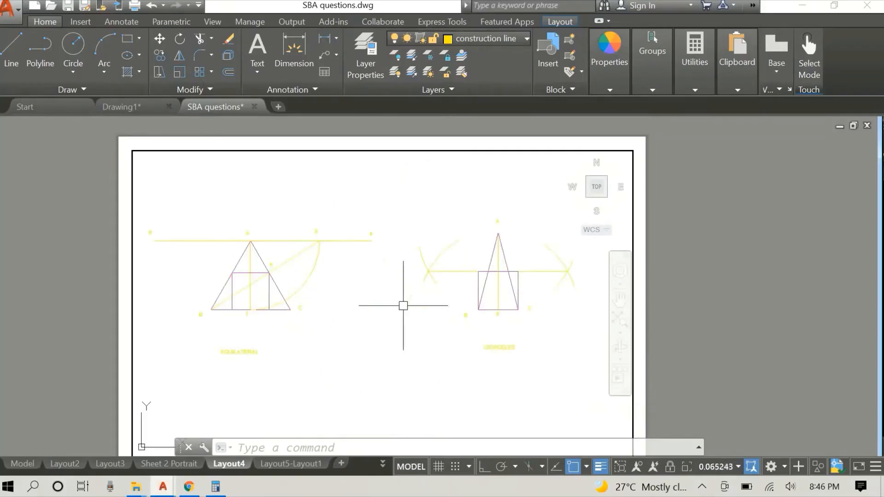
scroll(404, 306, down, 2)
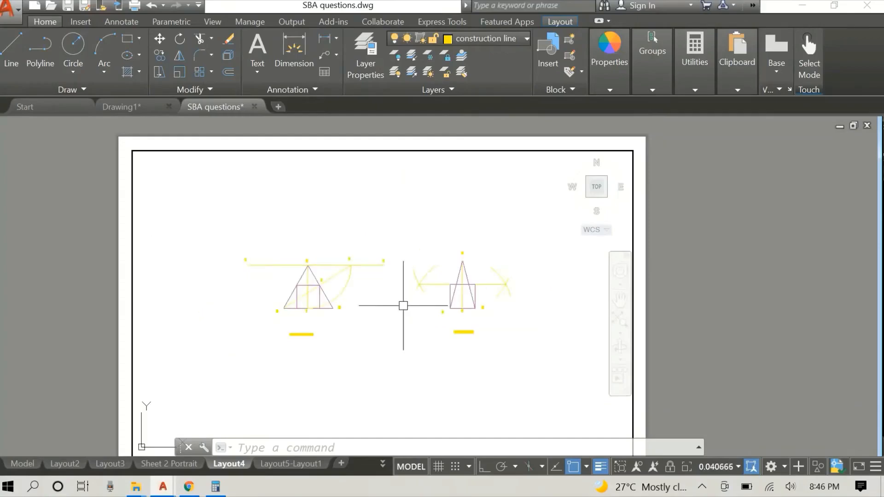
click(410, 467)
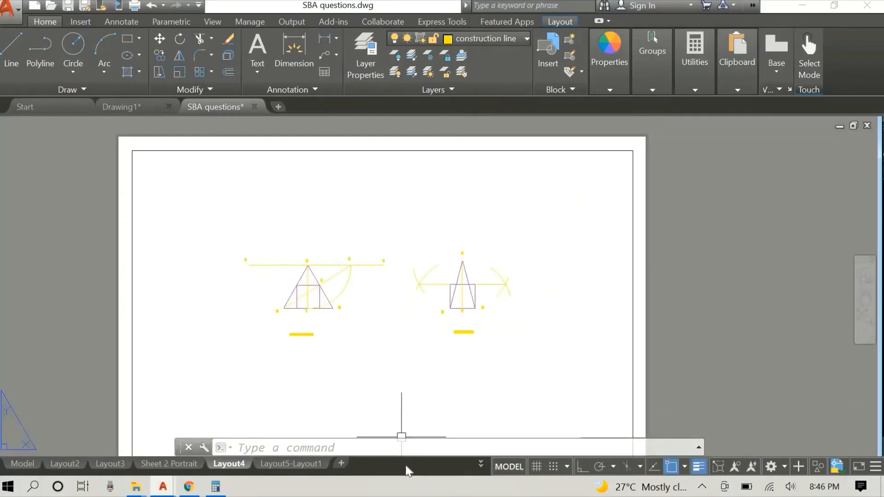
scroll(450, 339, down, 2)
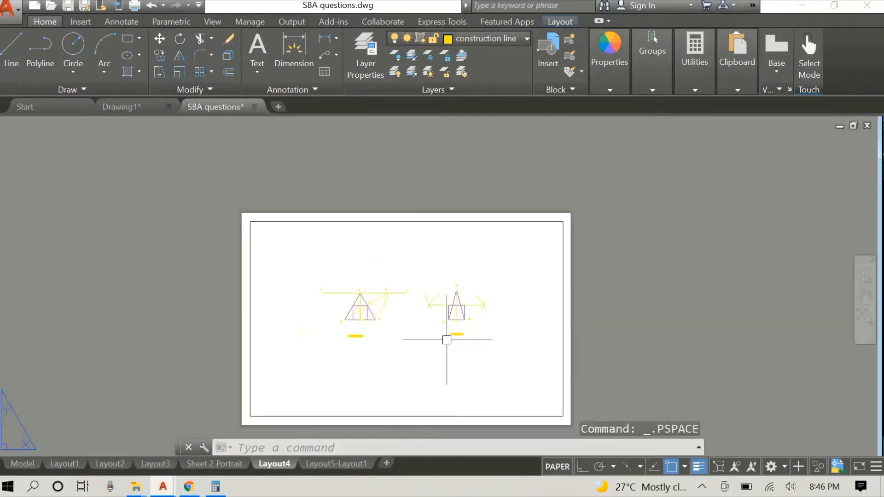
scroll(427, 326, up, 2)
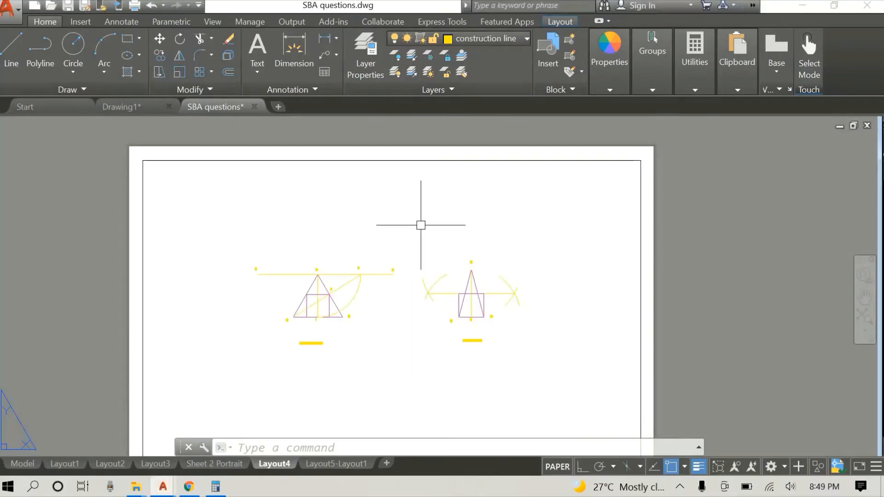
scroll(395, 315, up, 2)
scroll(406, 304, down, 2)
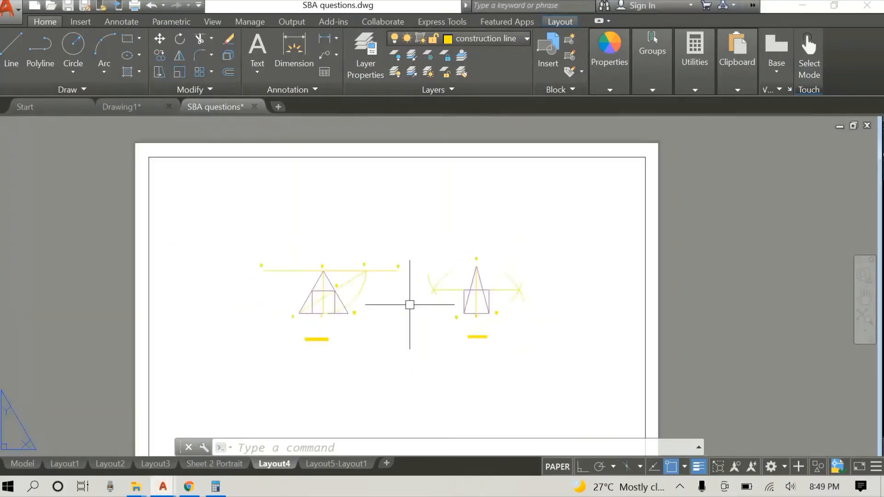
Activate model space in the viewport and try scales 1:5, 1:8 and 1:10 before setting its scale to 1:16
click(555, 466)
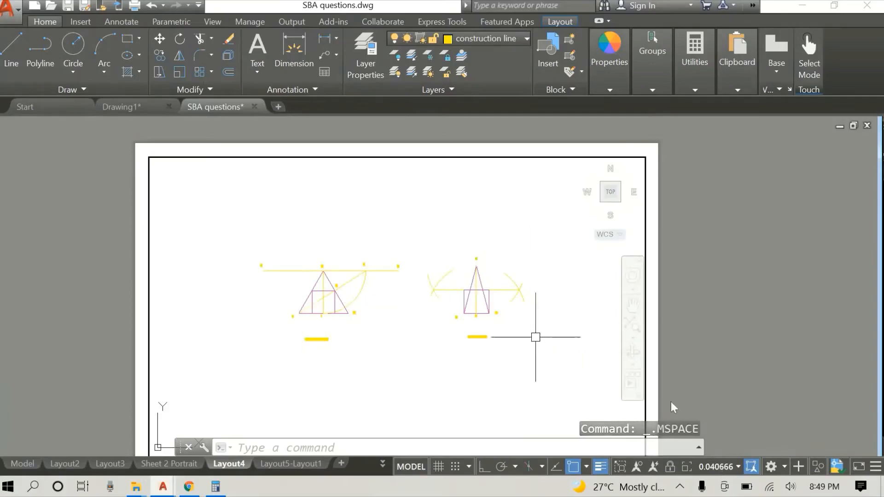
click(712, 466)
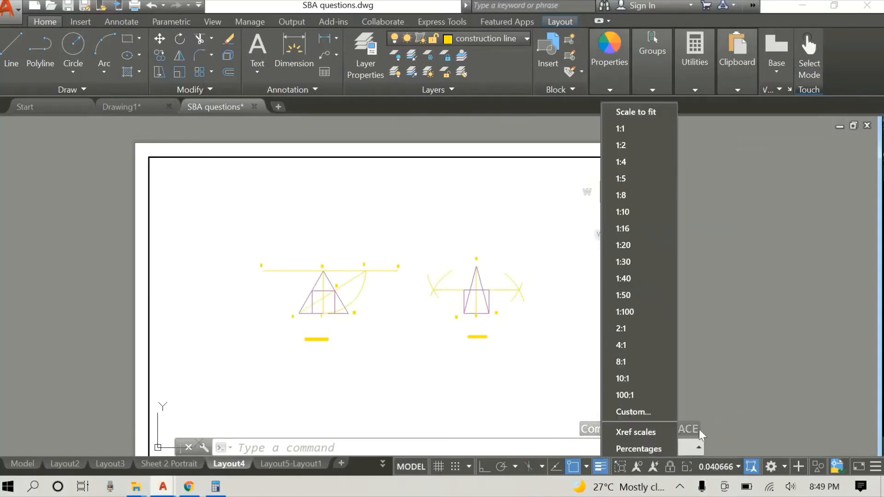
click(628, 178)
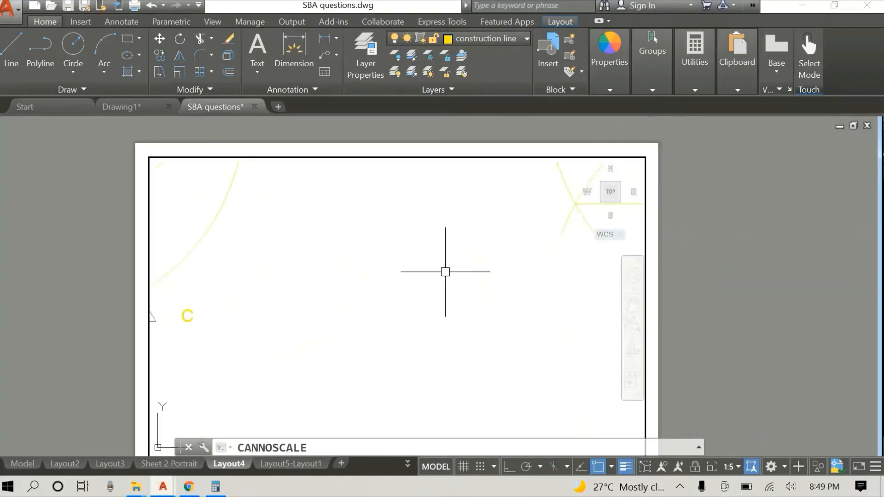
click(730, 467)
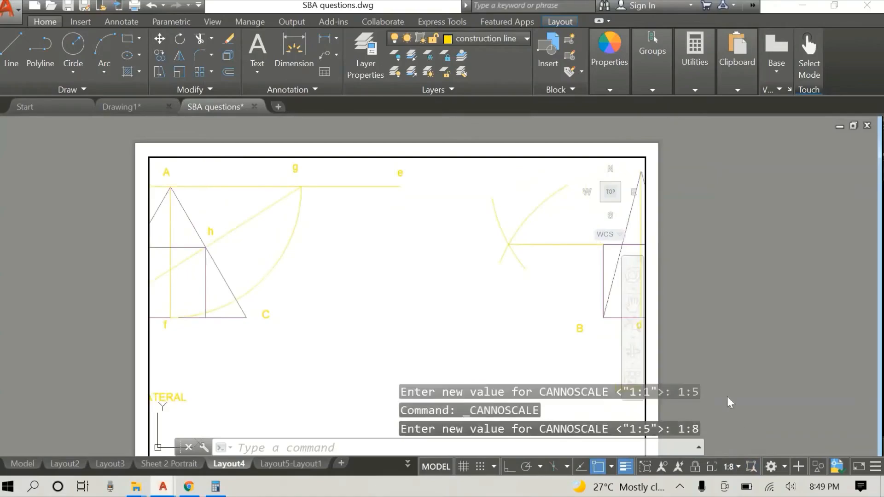
click(730, 466)
click(657, 213)
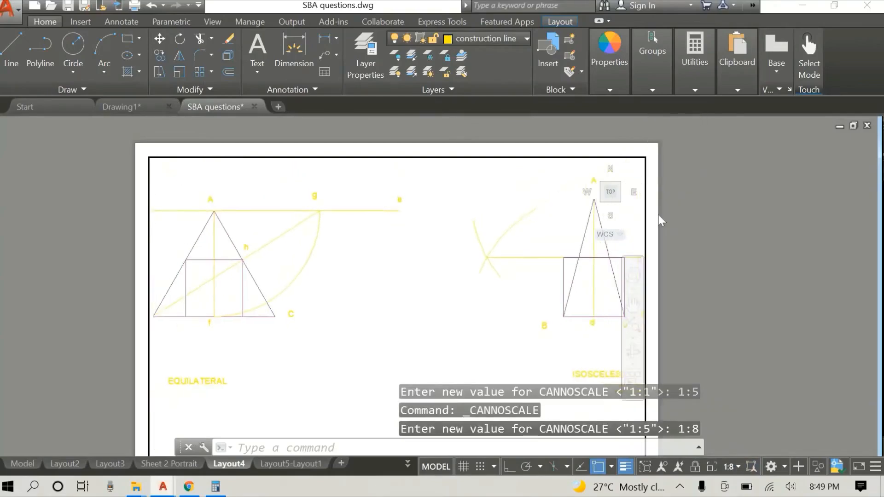
click(728, 466)
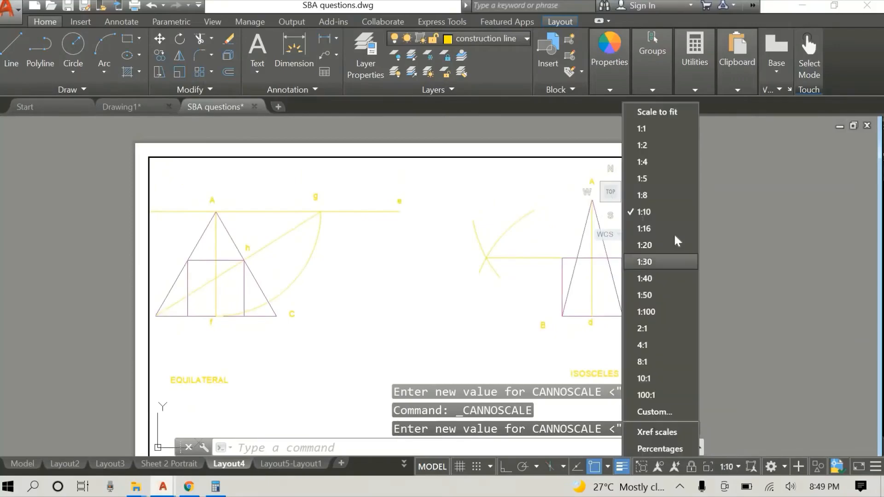
click(663, 227)
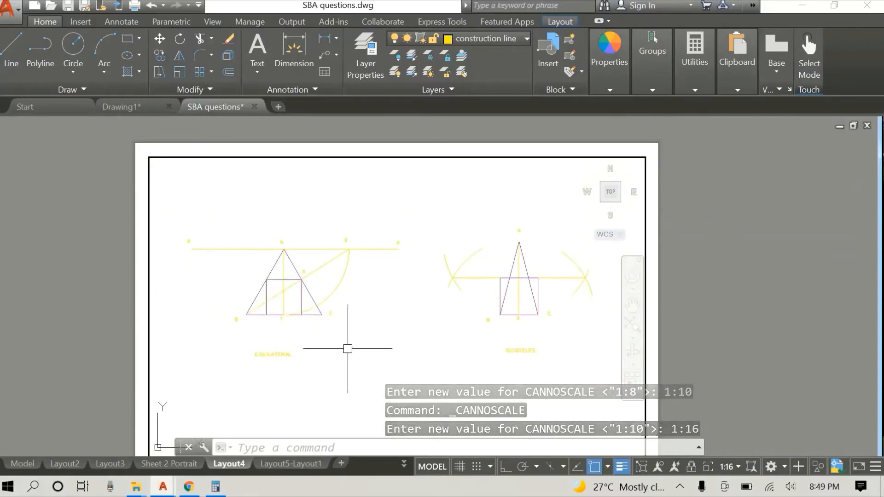
Examine the sheet in paper space and compare where the viewport scale setting is available between paper and model space
click(431, 468)
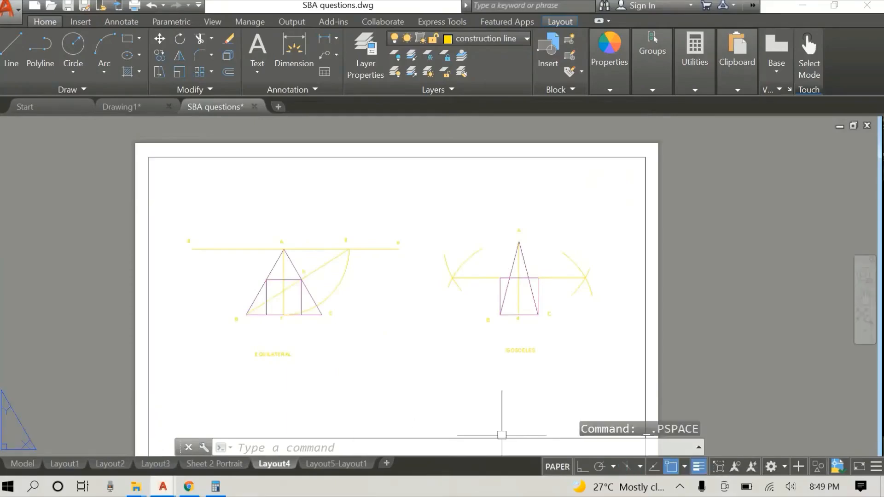
scroll(412, 282, down, 1)
scroll(411, 282, up, 1)
middle_drag(411, 282, 407, 235)
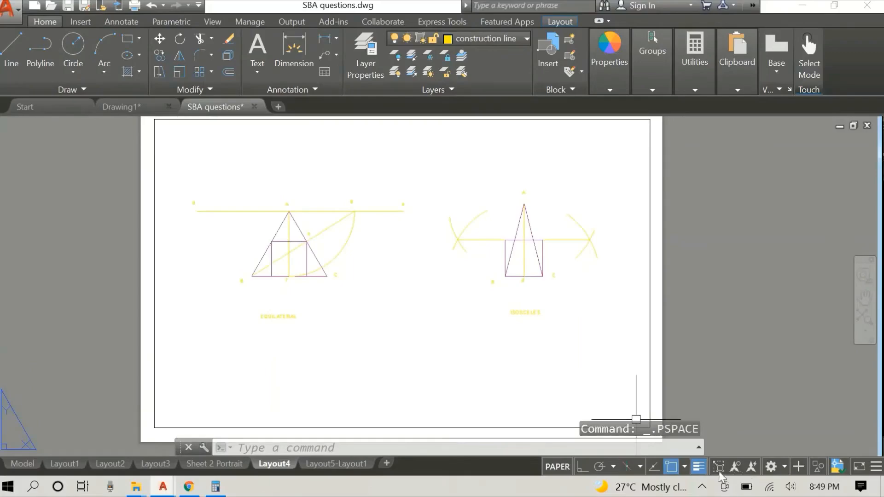
click(557, 467)
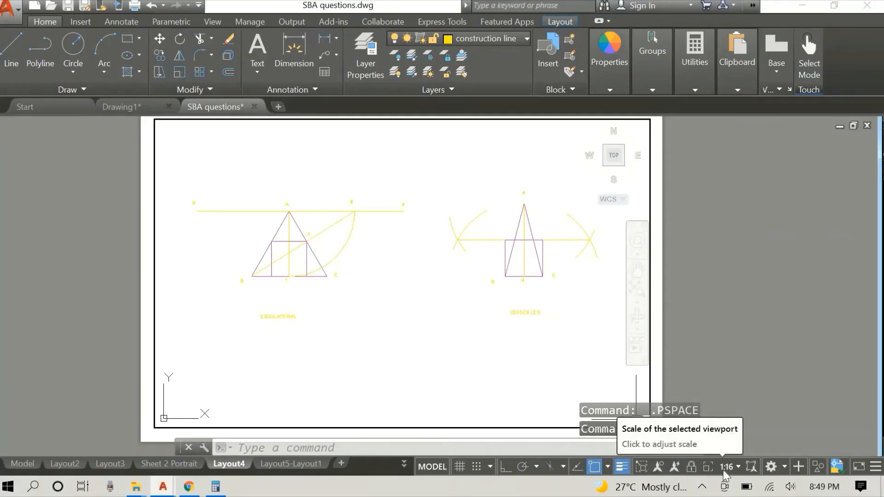
click(430, 468)
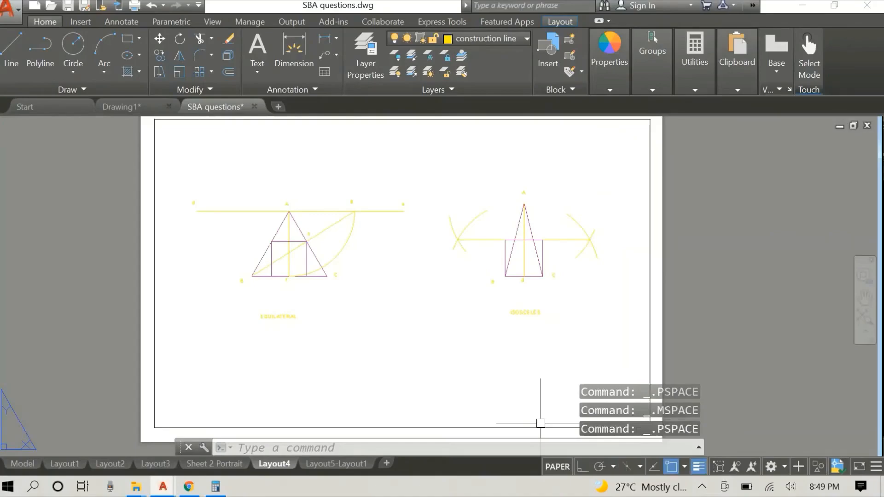
mouse_move(420, 208)
middle_down()
mouse_move(423, 224)
mouse_move(432, 196)
middle_up()
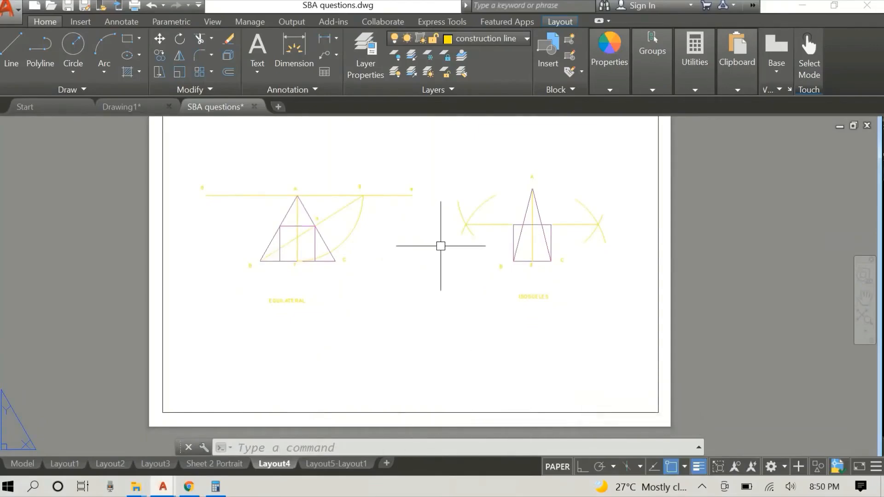
middle_drag(441, 246, 435, 266)
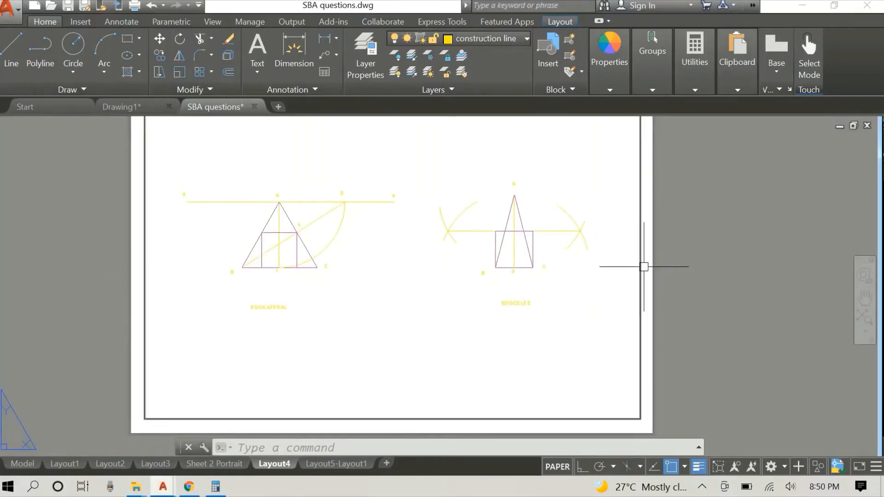
middle_drag(473, 200, 452, 240)
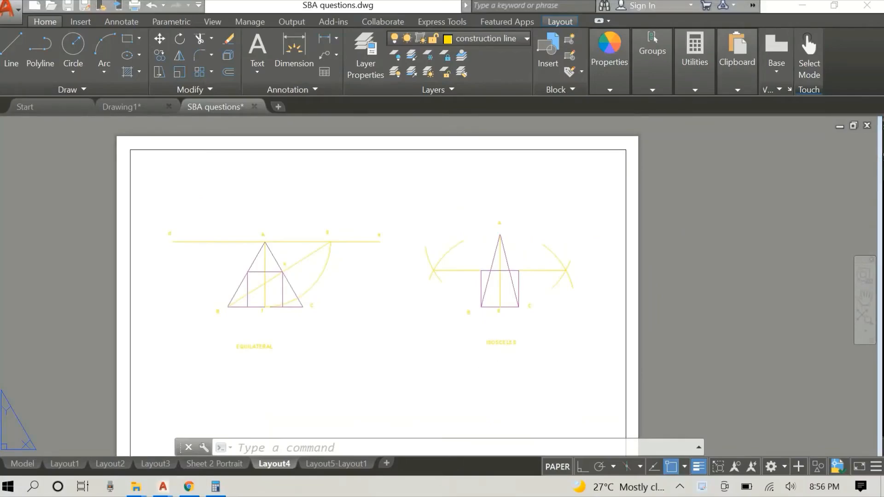
Try adding a custom 10:1 scale, with 10 paper units equal to 1 drawing unit, and discard it
double_click(543, 434)
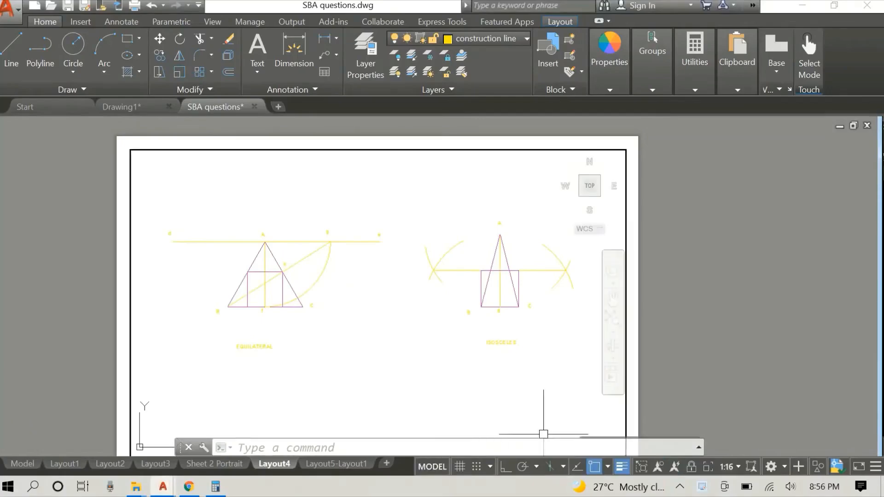
click(728, 467)
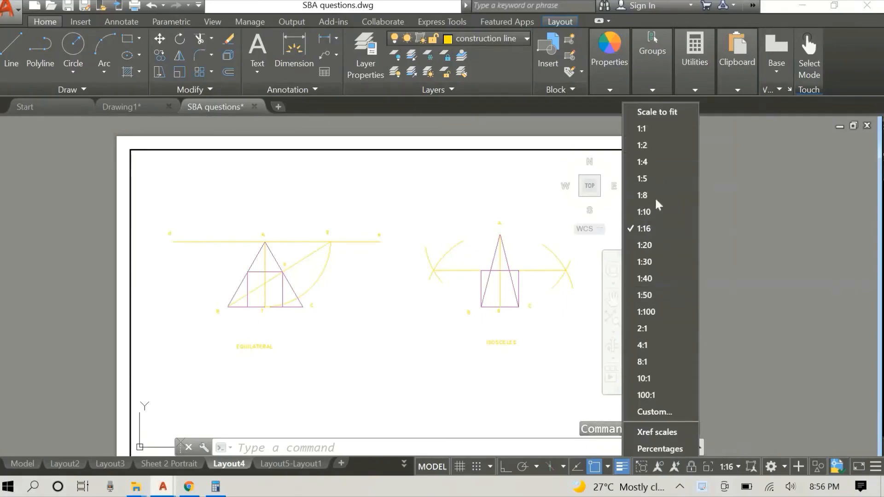
click(661, 412)
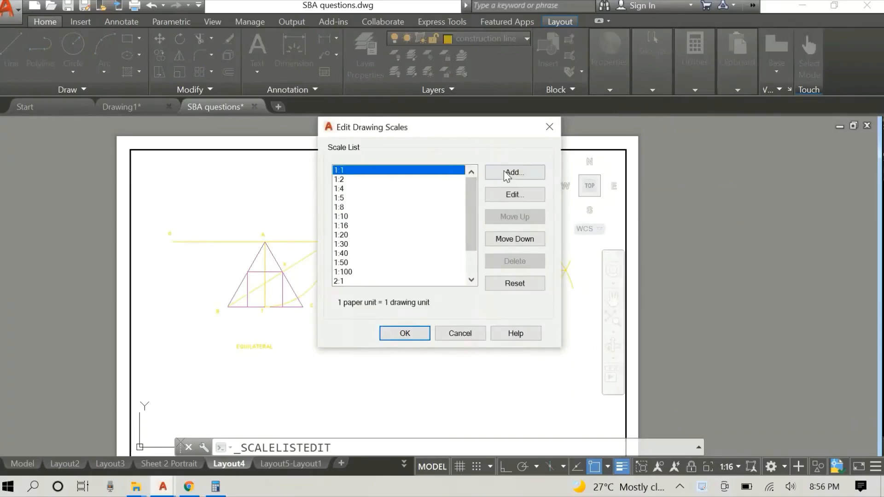
click(509, 173)
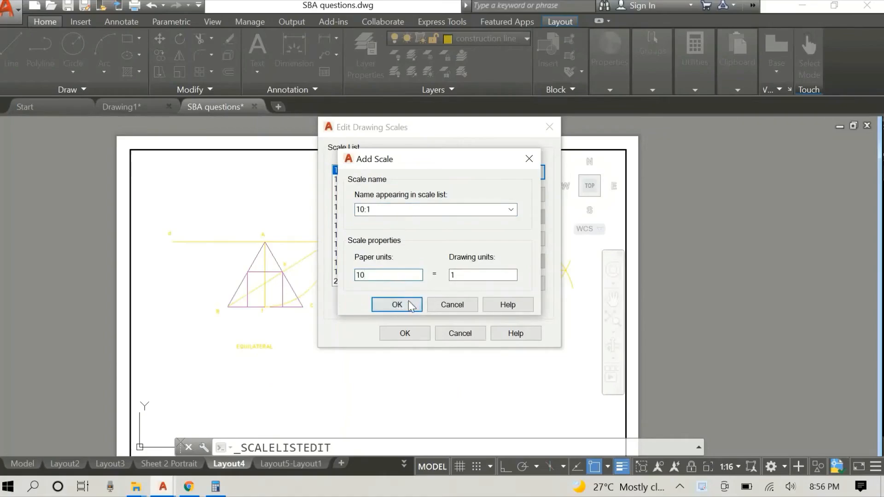
click(457, 306)
click(460, 333)
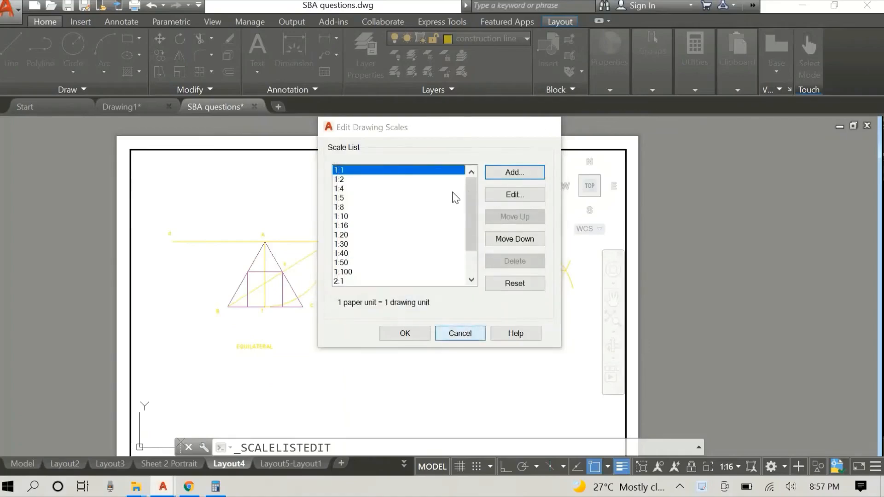
Return Layout4 to paper space and review its plot settings without plotting
click(430, 466)
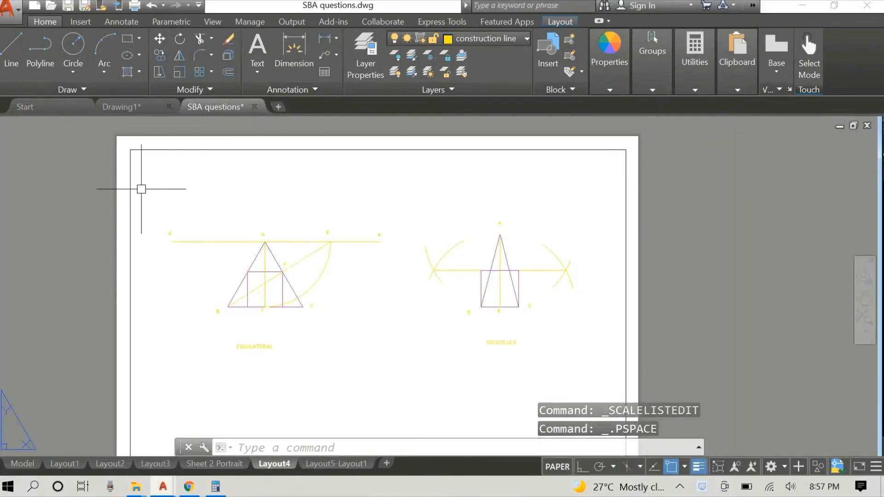
middle_drag(253, 222, 229, 209)
scroll(286, 198, down, 2)
scroll(286, 198, up, 2)
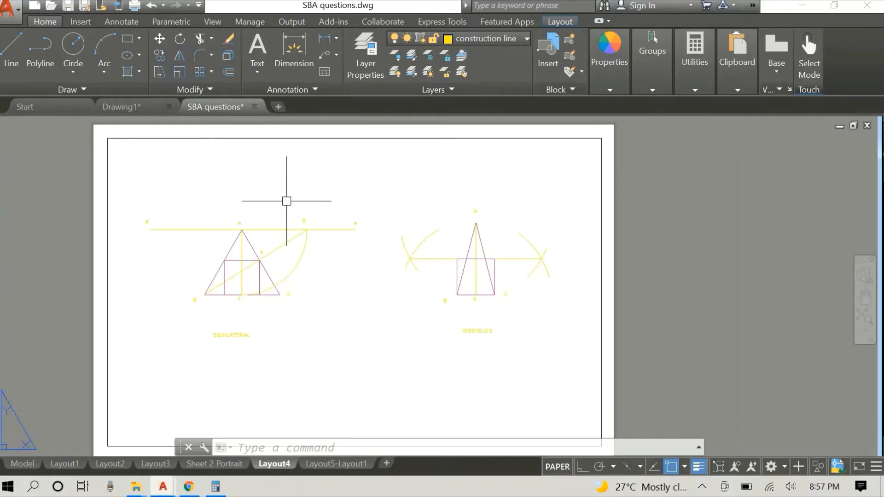
key(ctrl+p)
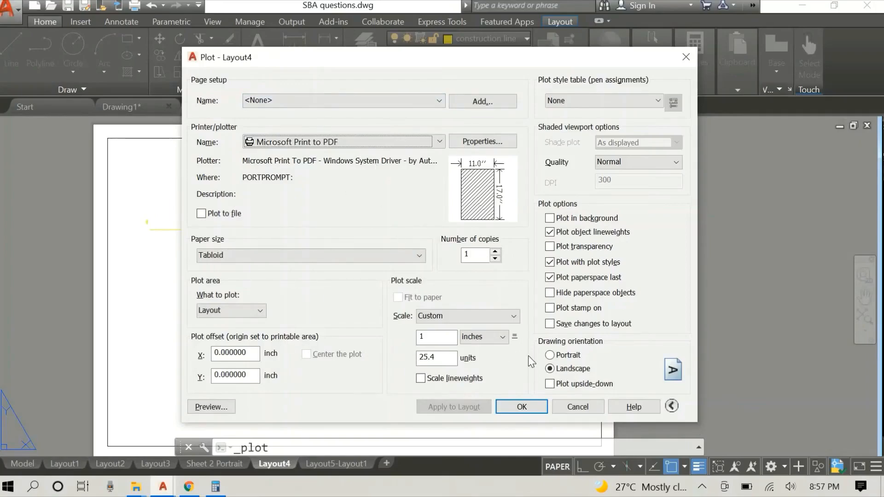
click(579, 407)
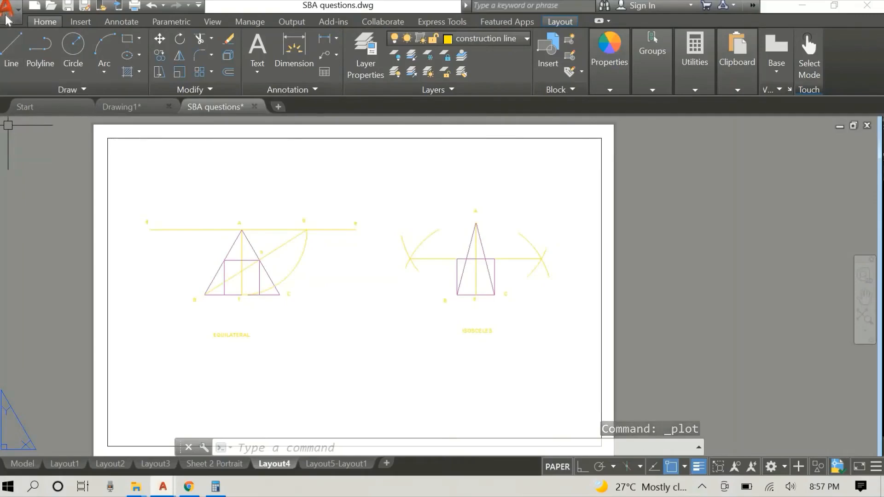
Open the plot settings for Layout4 and set the plot style table to monochrome.ctb
click(6, 19)
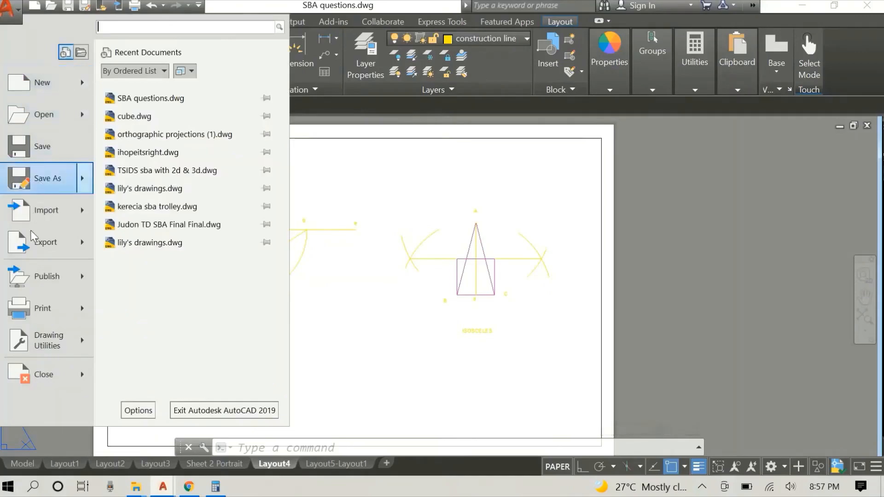
mouse_move(37, 281)
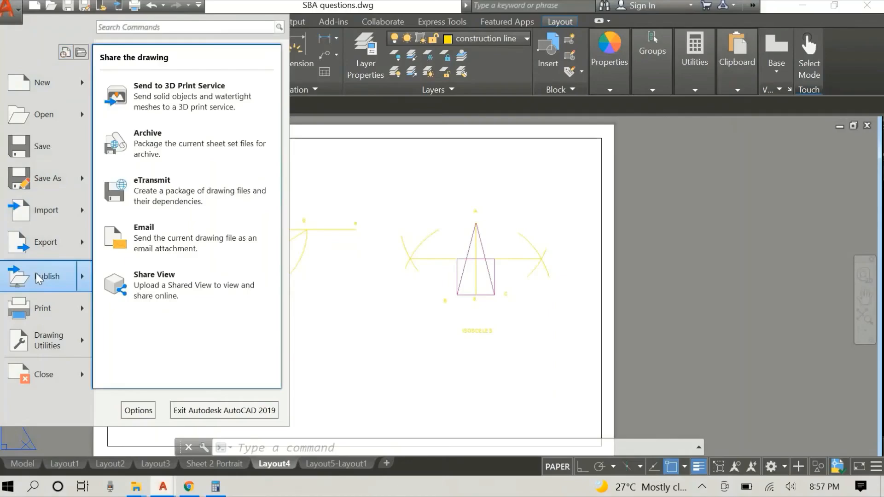
mouse_move(81, 311)
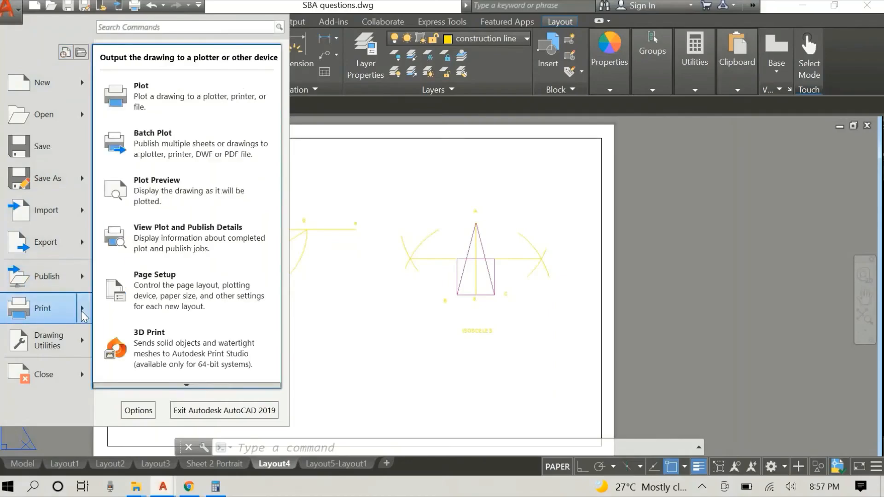
click(160, 94)
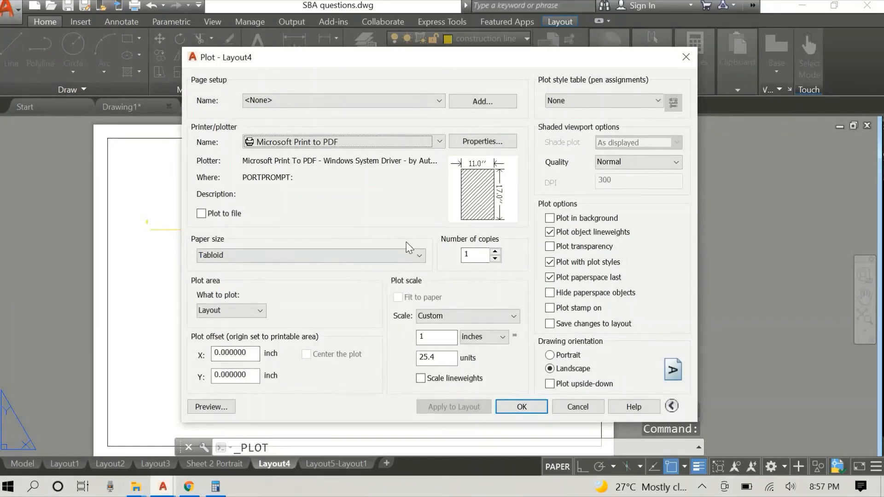
click(652, 103)
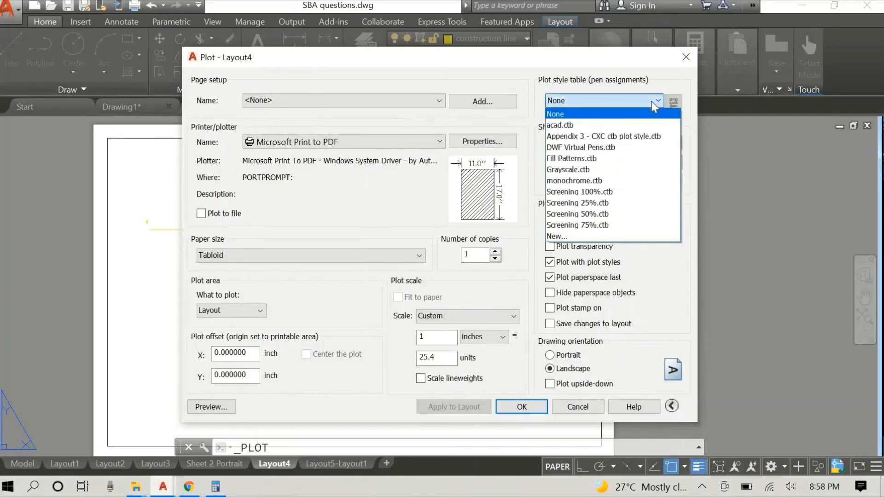
click(575, 181)
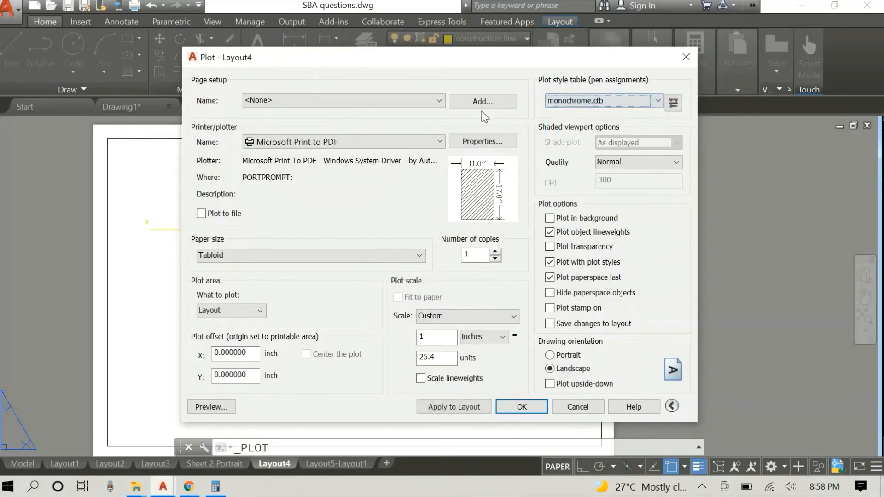
Review the available plotters for Layout4 and choose Microsoft Print to PDF
click(360, 142)
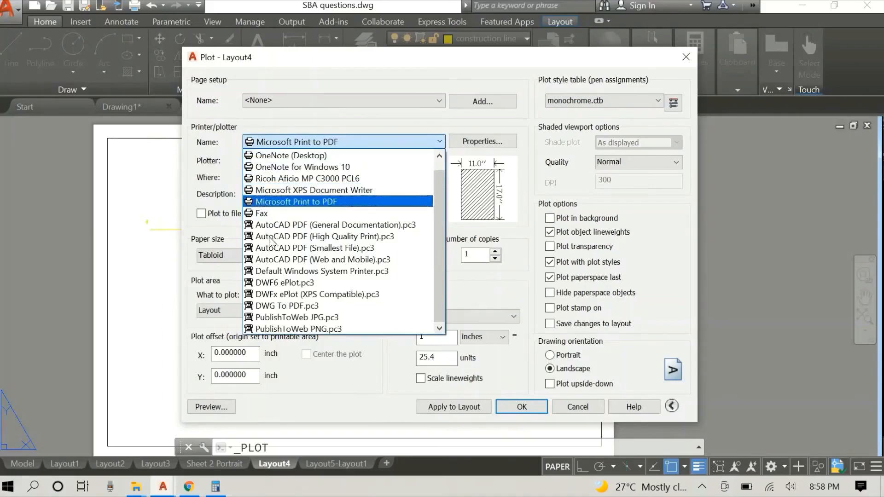
scroll(311, 264, up, 1)
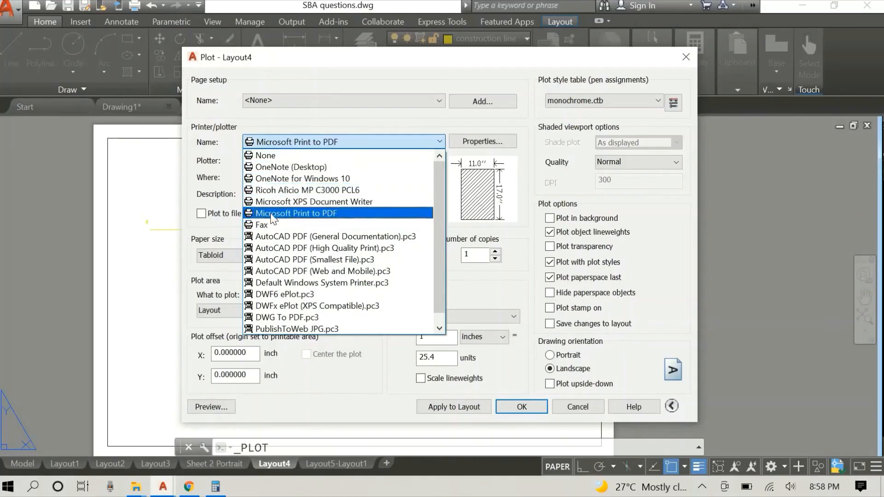
click(312, 213)
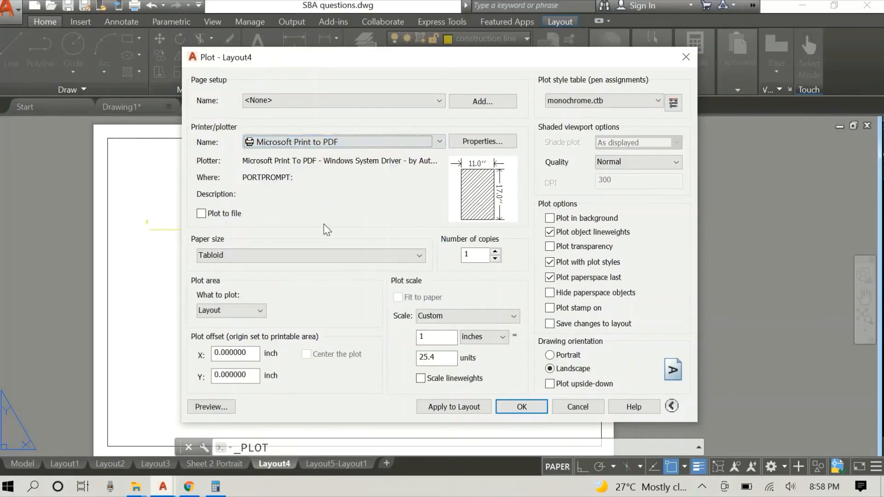
Preview the Layout4 plot and inspect the lineweights and labels of both triangle constructions
click(217, 408)
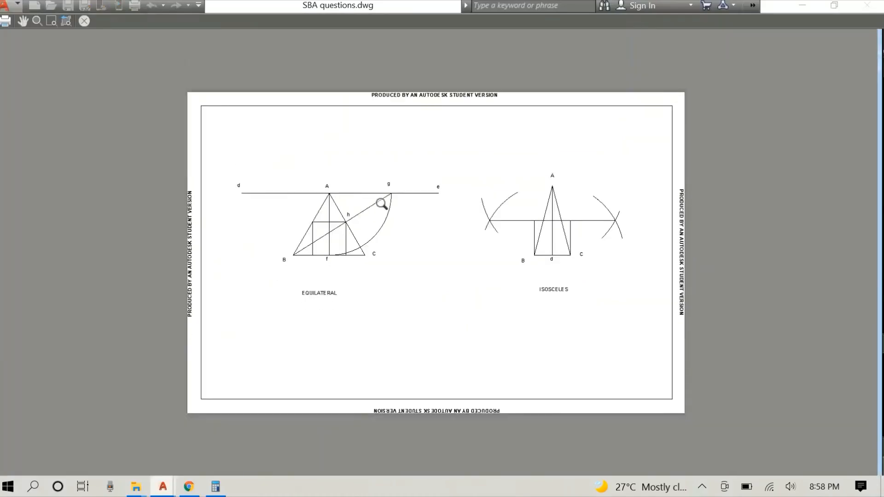
scroll(377, 203, up, 5)
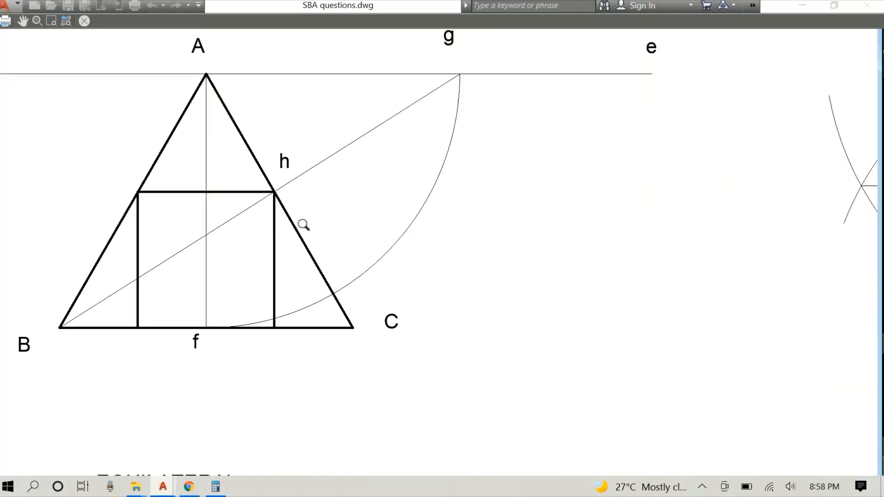
scroll(267, 92, down, 8)
scroll(264, 87, up, 6)
scroll(265, 85, down, 2)
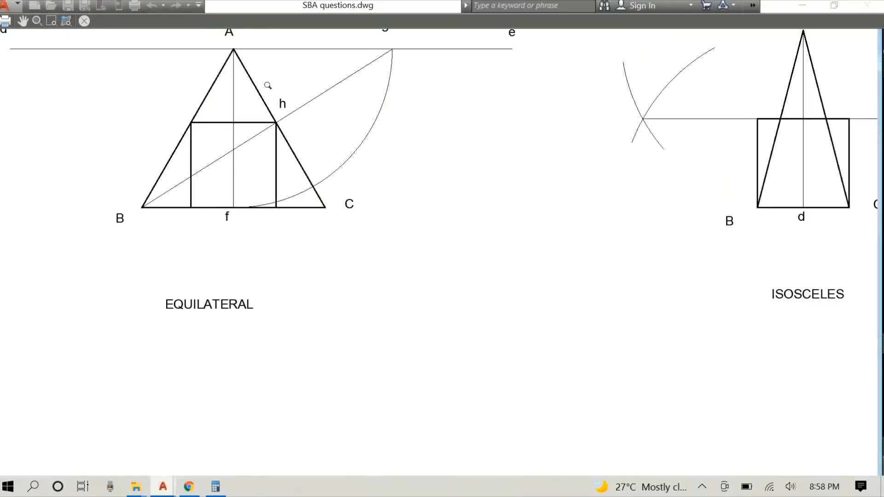
scroll(267, 85, down, 4)
drag(451, 117, 458, 203)
scroll(462, 192, up, 5)
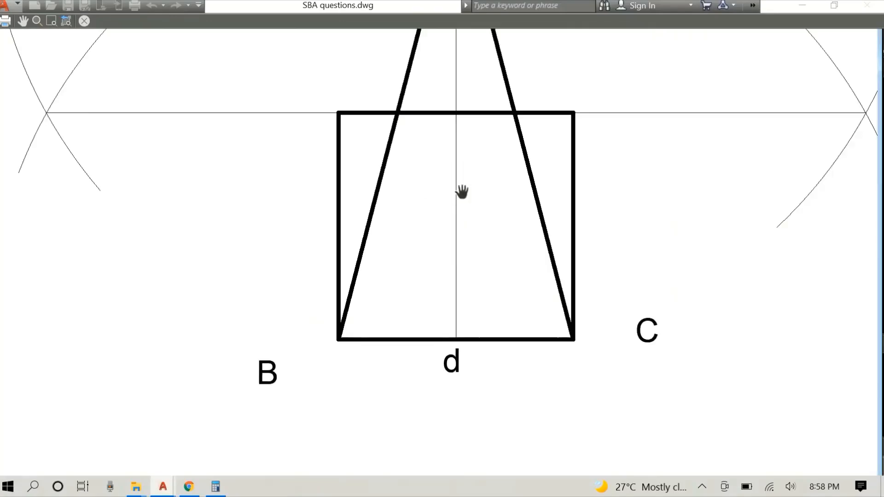
scroll(468, 180, down, 1)
scroll(495, 146, down, 2)
scroll(513, 126, up, 4)
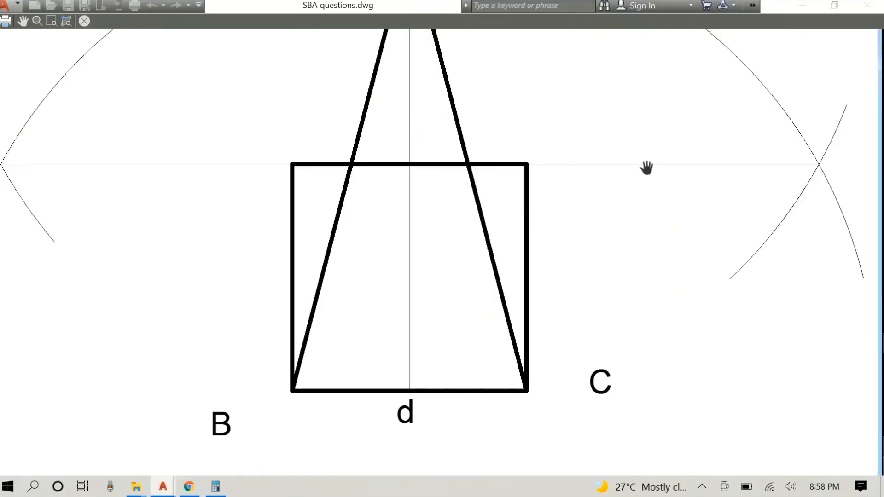
scroll(197, 161, down, 5)
scroll(142, 158, down, 3)
drag(142, 158, 276, 228)
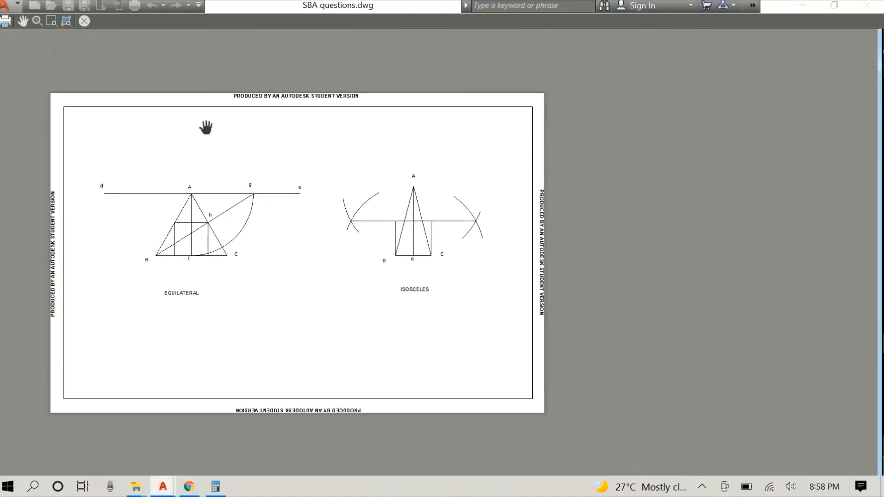
click(84, 21)
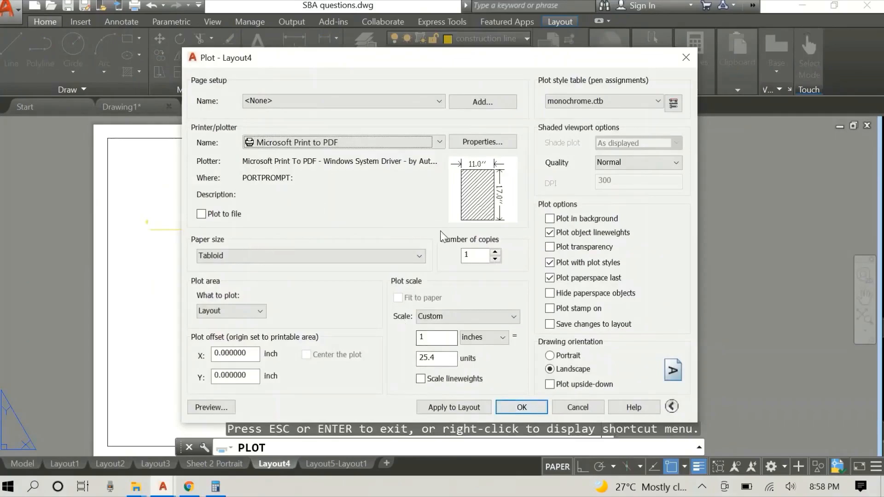
Plot Layout4 to a PDF file named "ghedkgtjfhjhbjgt fhn"
click(520, 408)
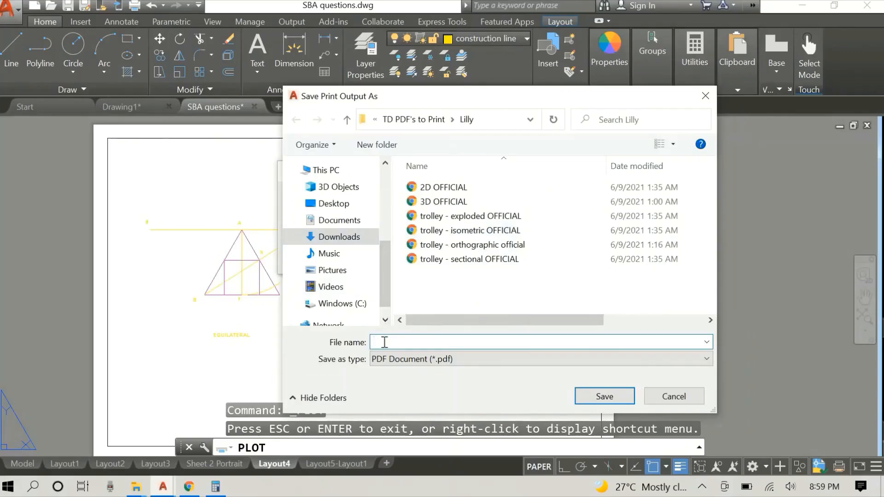
text(ghedkgtjfhjhbjgt )
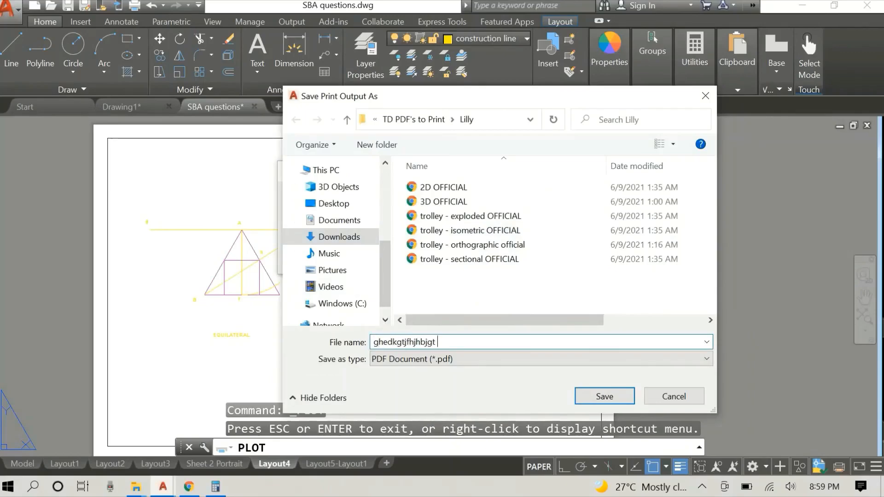
text(fhn)
click(595, 397)
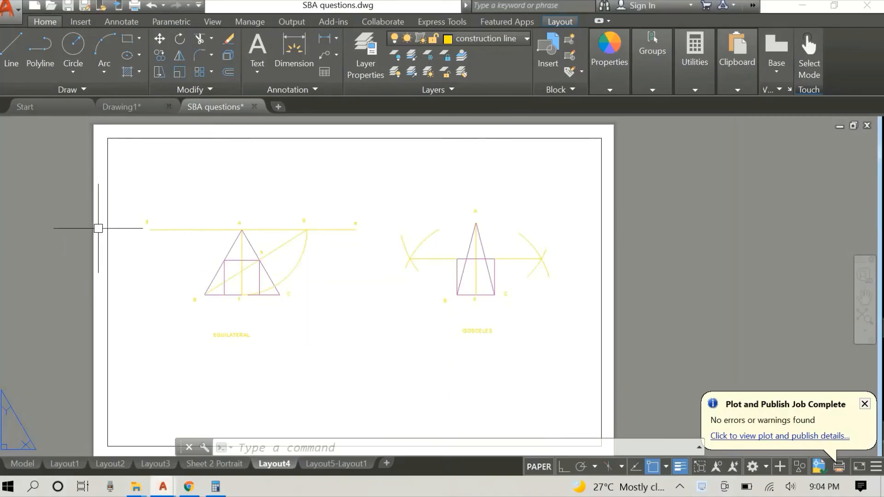
Dismiss the reopened plot settings, switch to the test folder in File Explorer and open the plotted PDF
key(ctrl+p)
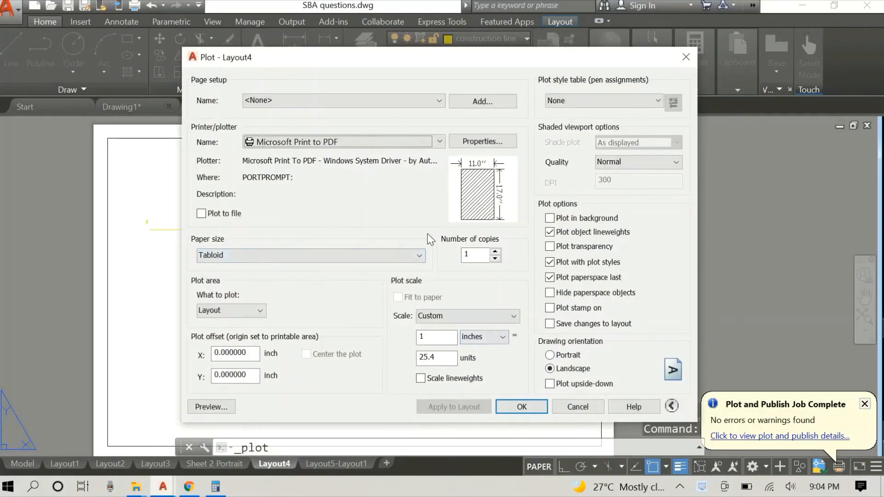
click(686, 57)
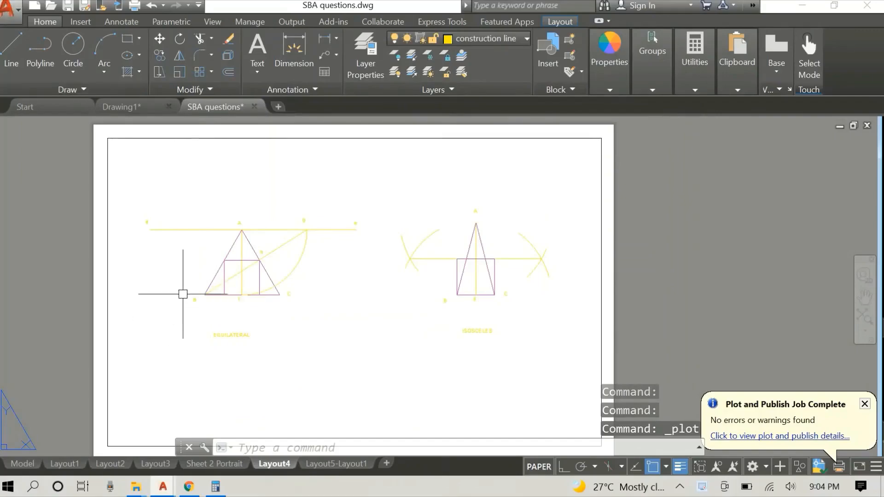
mouse_move(137, 486)
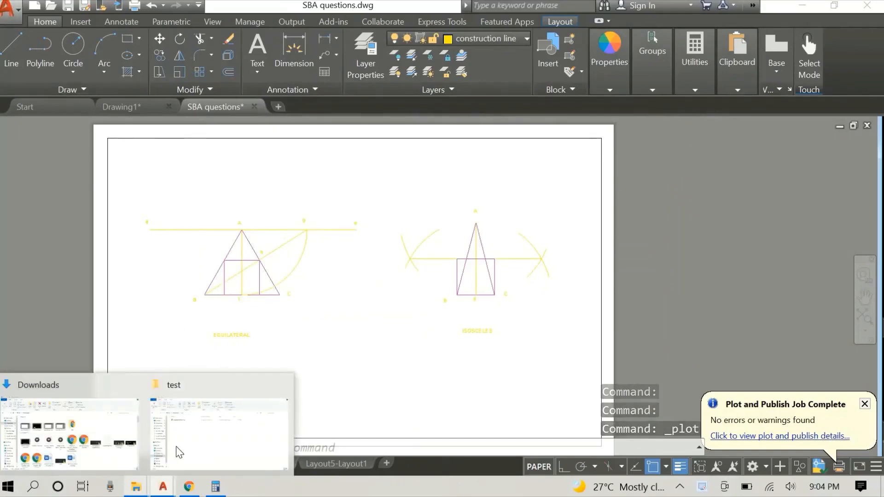
click(206, 443)
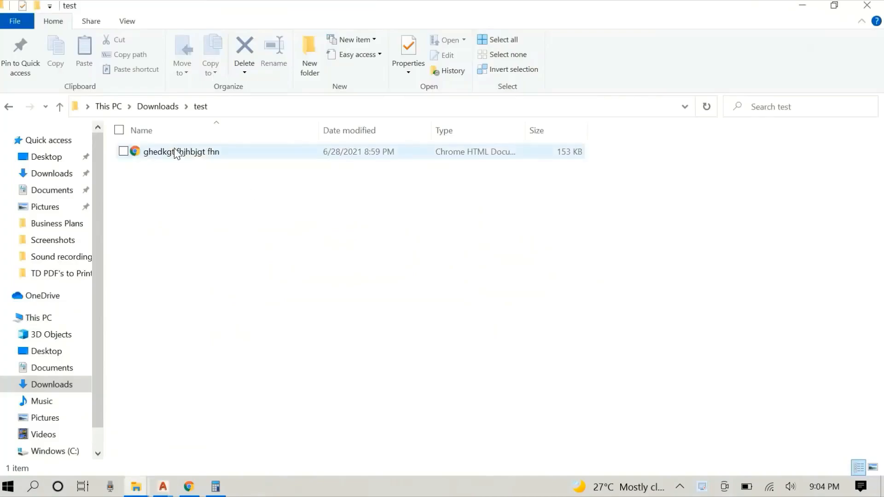
click(205, 153)
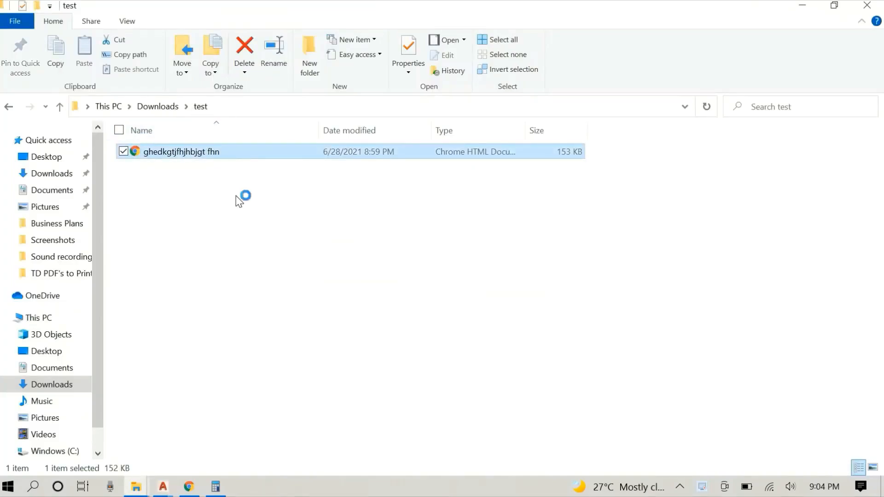
key(Return)
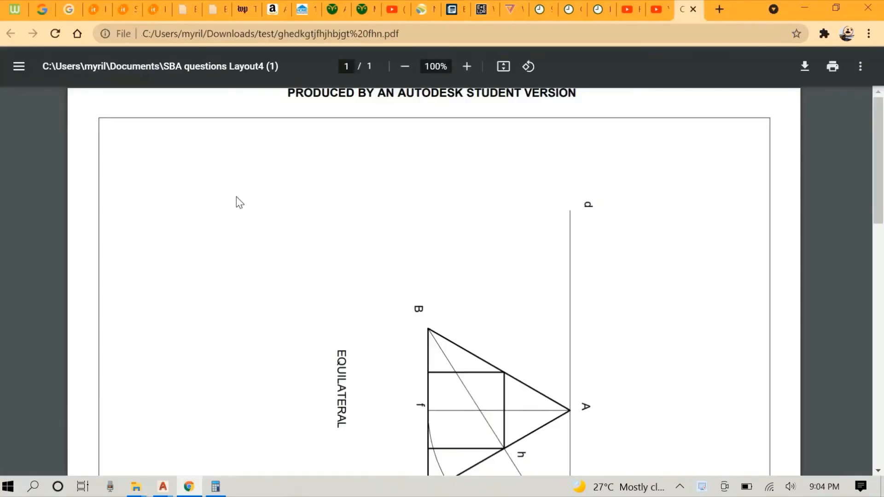
Rotate the plotted PDF page to landscape and zoom out to inspect the whole sheet
click(528, 67)
scroll(520, 159, down, 1)
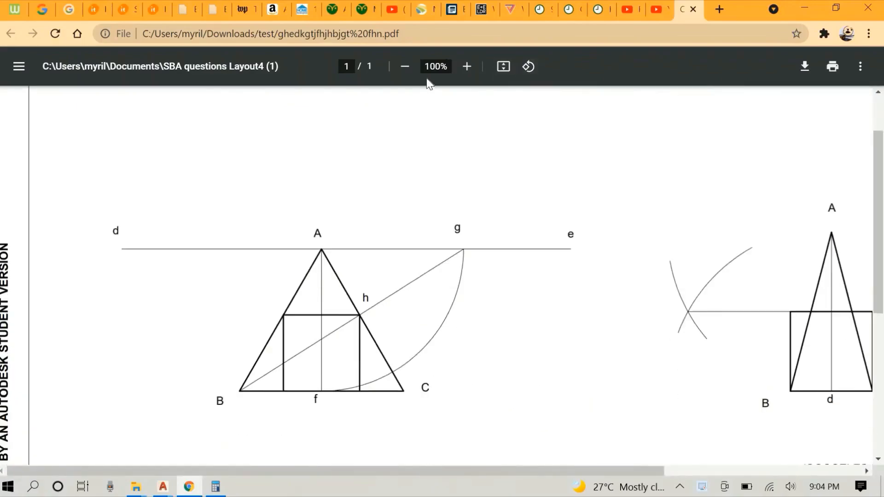
ctrl+scroll(459, 112, down, 5)
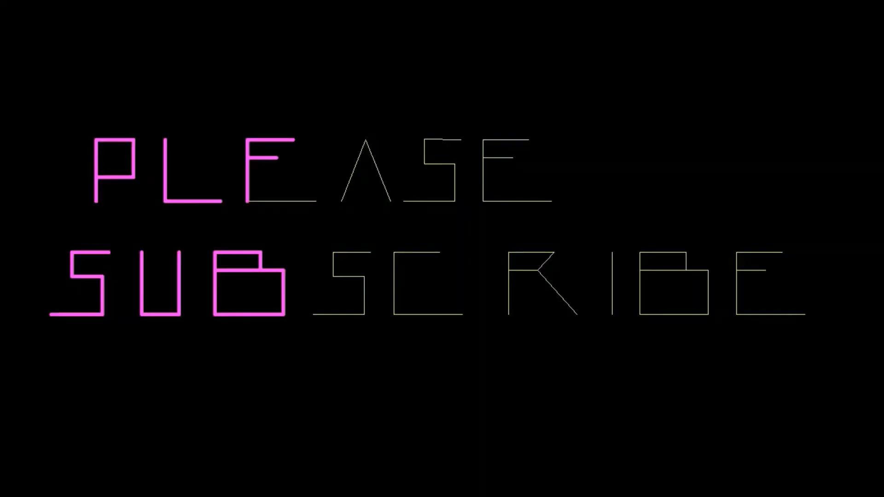
Select all the PLEASE SUBSCRIBE lettering and assign it to the layer with red dashed lines
click(23, 67)
click(870, 456)
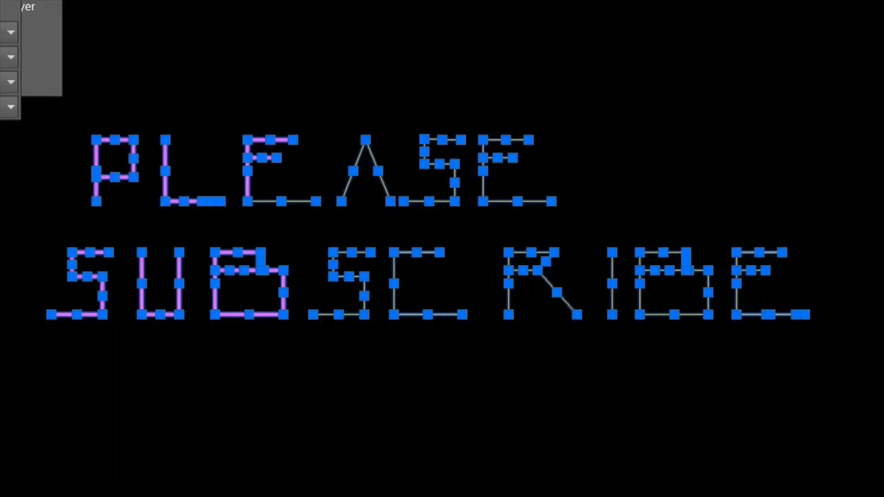
click(2, 2)
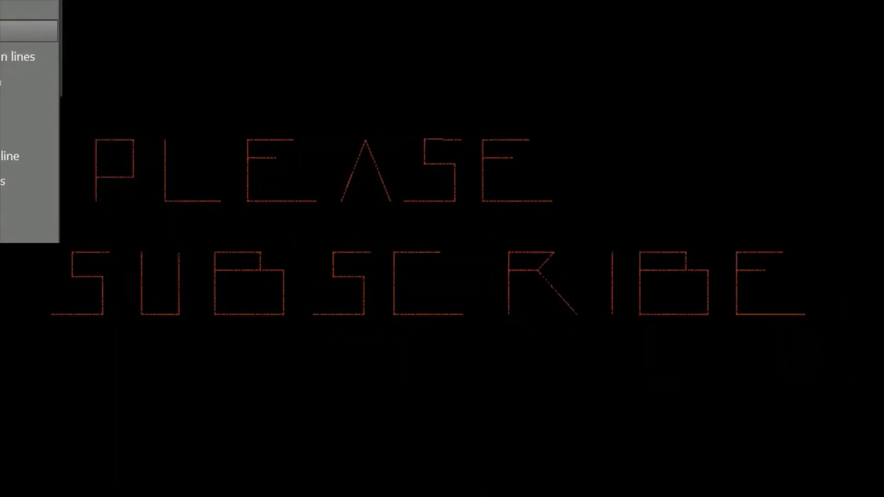
click(4, 31)
key(Escape)
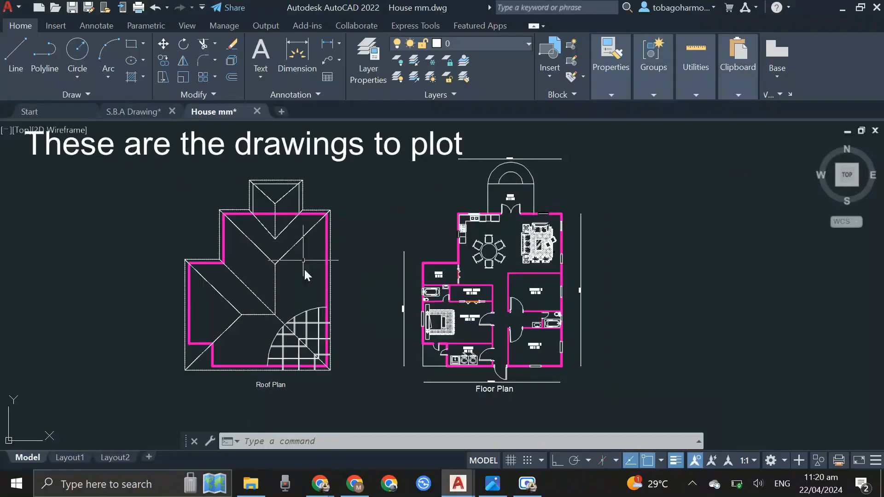
Start plotting the House mm model as a single sheet and choose Microsoft Print to PDF as the plotter
scroll(304, 269, up, 4)
scroll(277, 277, down, 4)
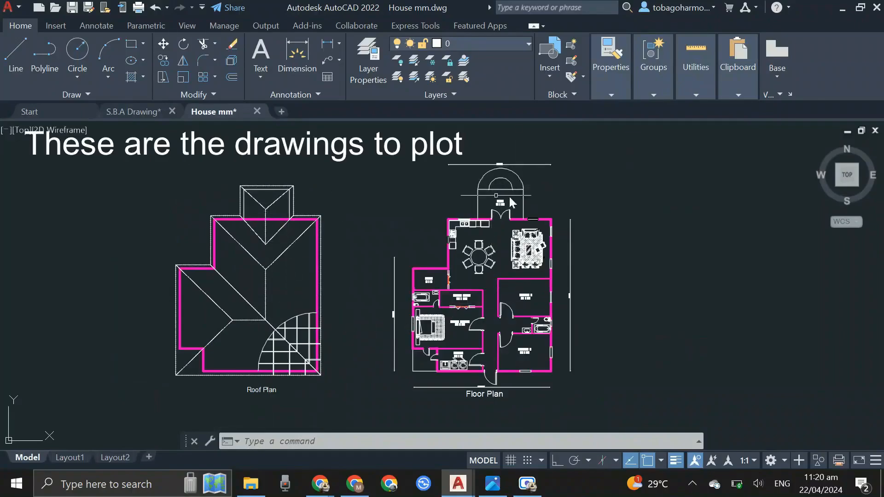
scroll(504, 207, up, 4)
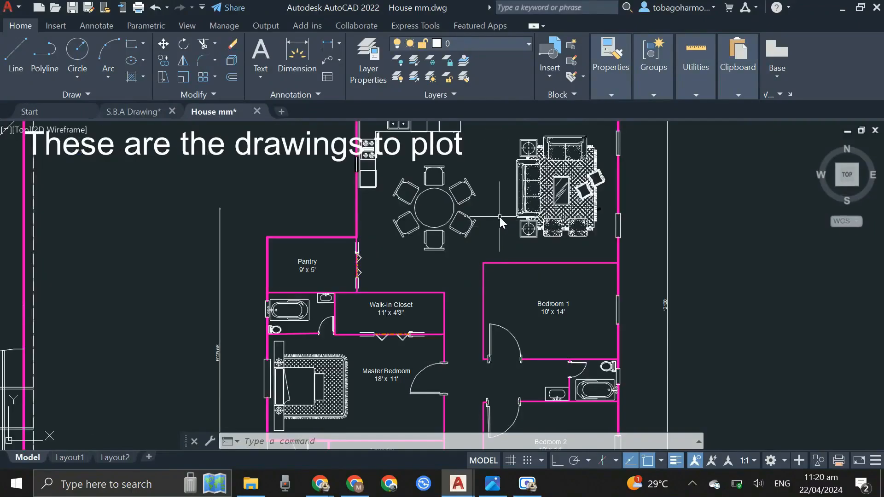
scroll(499, 217, down, 5)
middle_drag(501, 220, 524, 253)
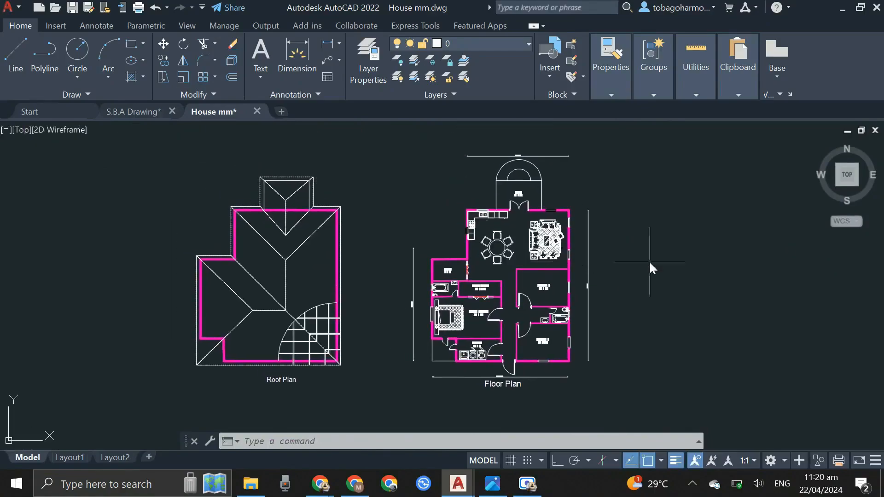
text(PLOT)
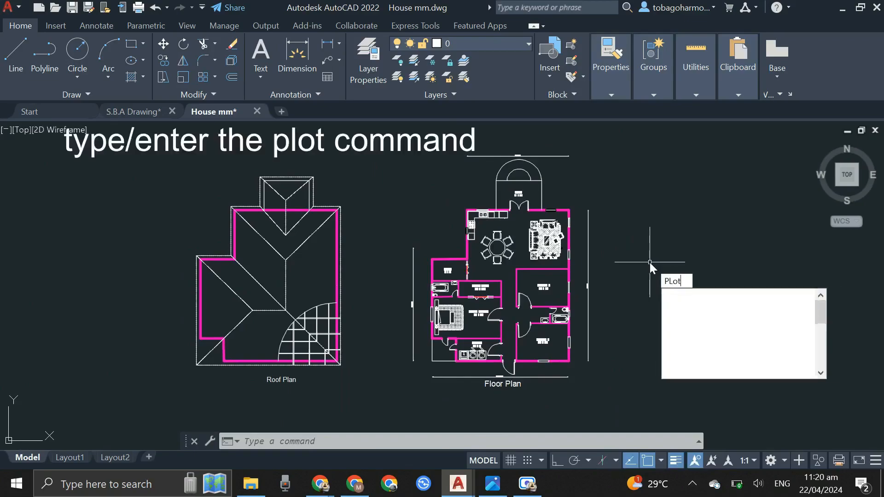
key(Return)
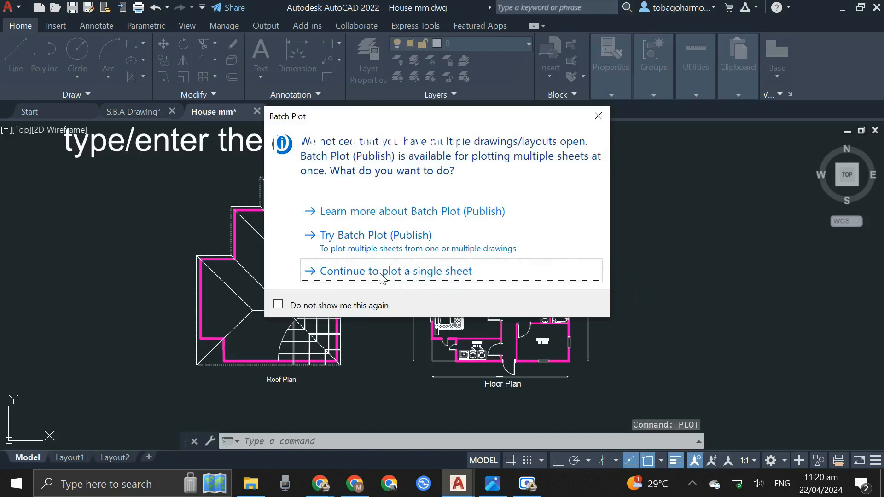
click(357, 274)
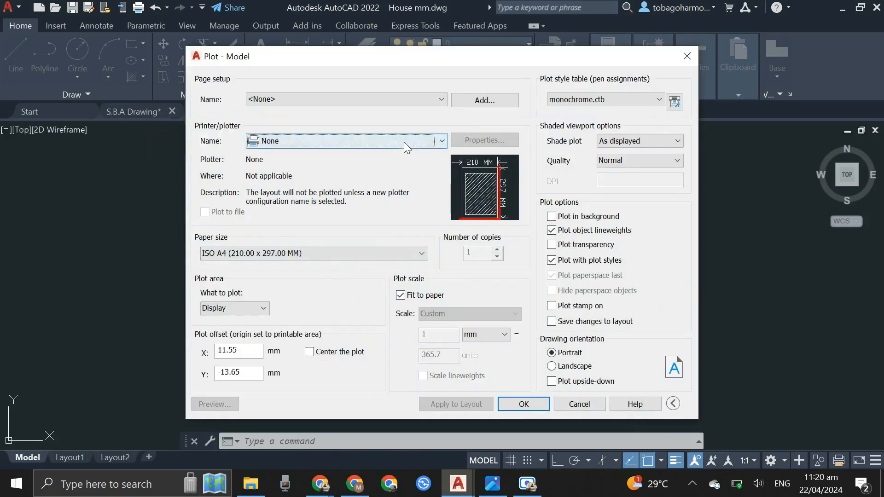
click(442, 143)
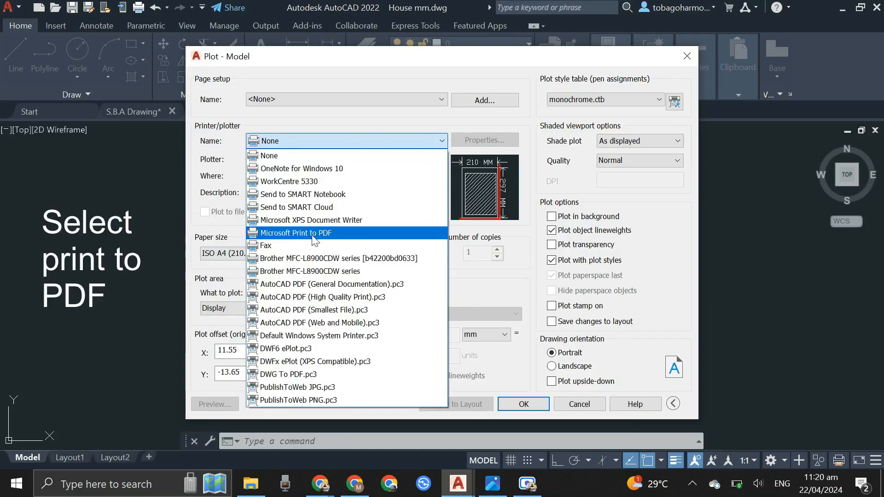
click(290, 233)
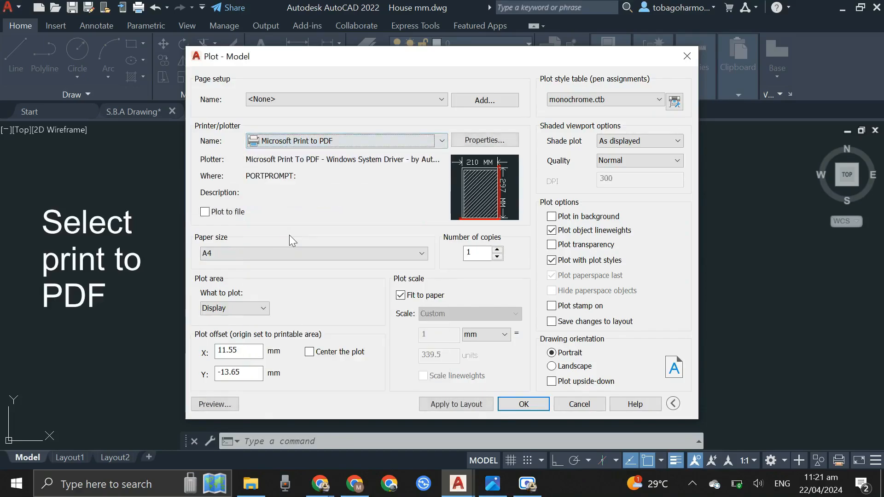
Set the plot's paper size to Tabloid and its drawing orientation to landscape
click(421, 254)
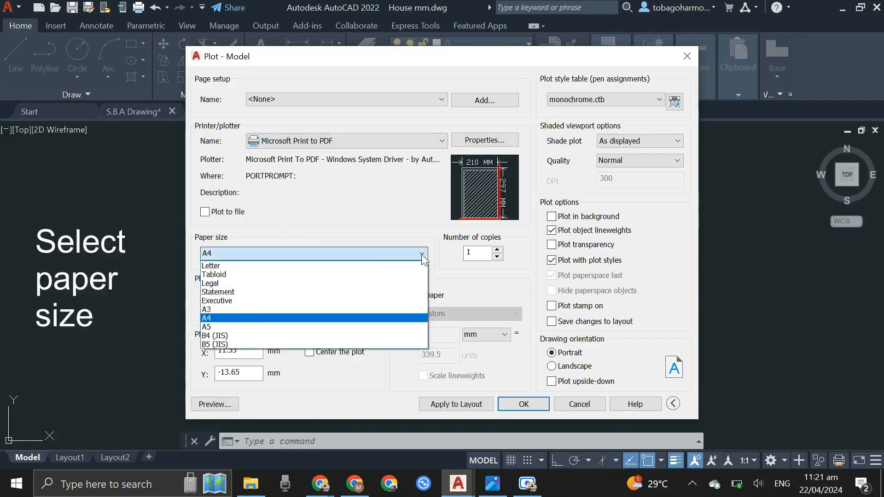
click(232, 276)
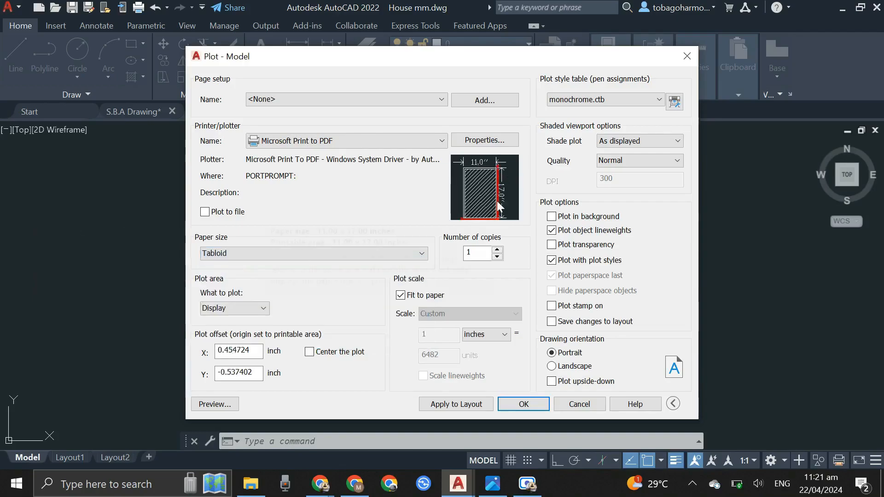
click(552, 367)
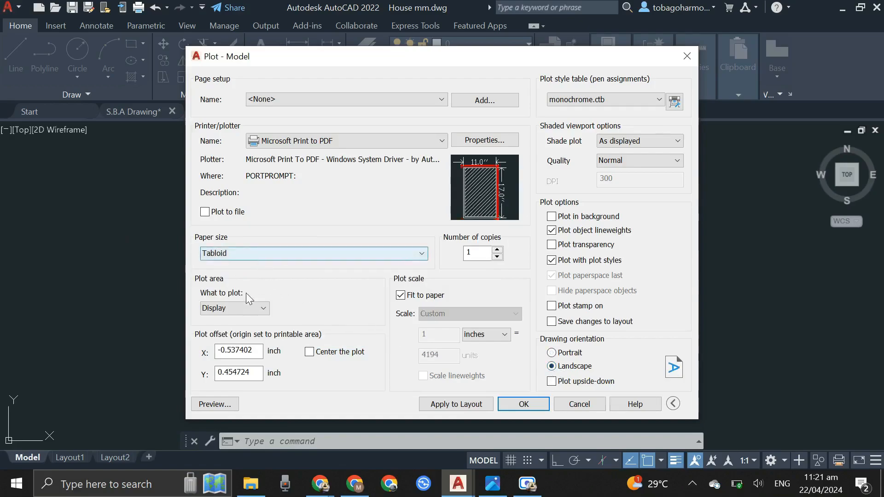
Define the plot area with a window enclosing both the roof plan and the floor plan, and center the plot on the sheet
click(256, 313)
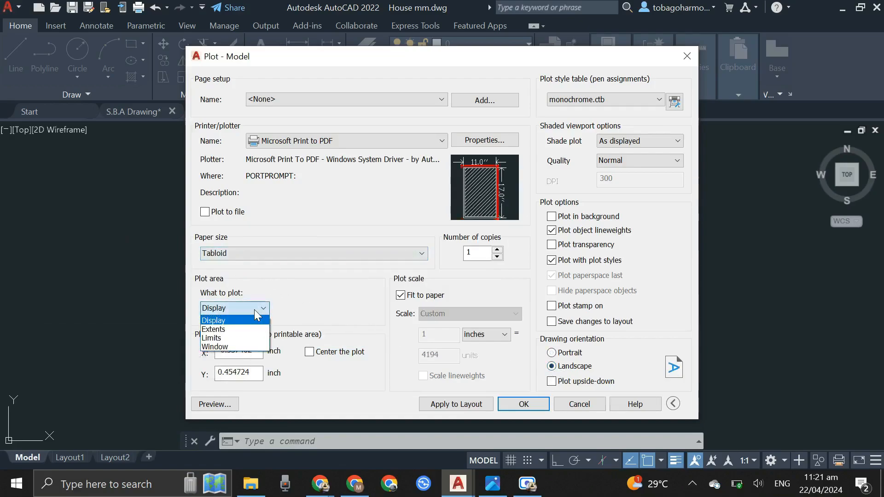
click(221, 348)
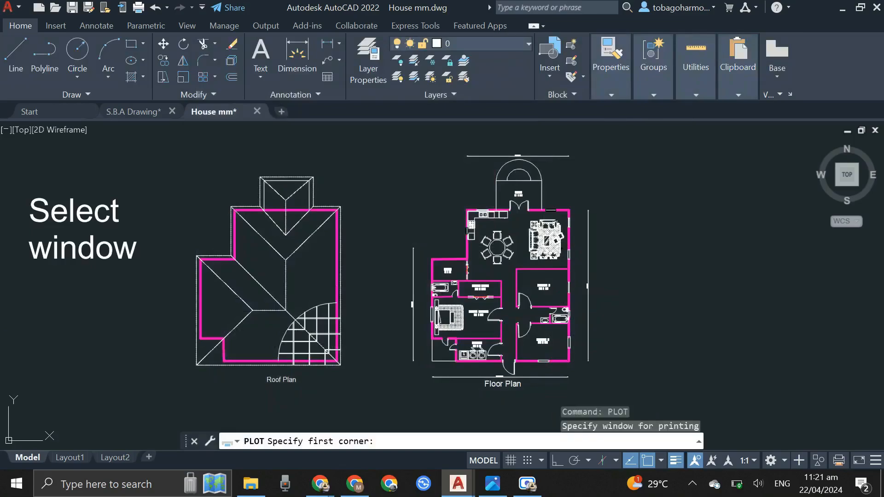
click(186, 139)
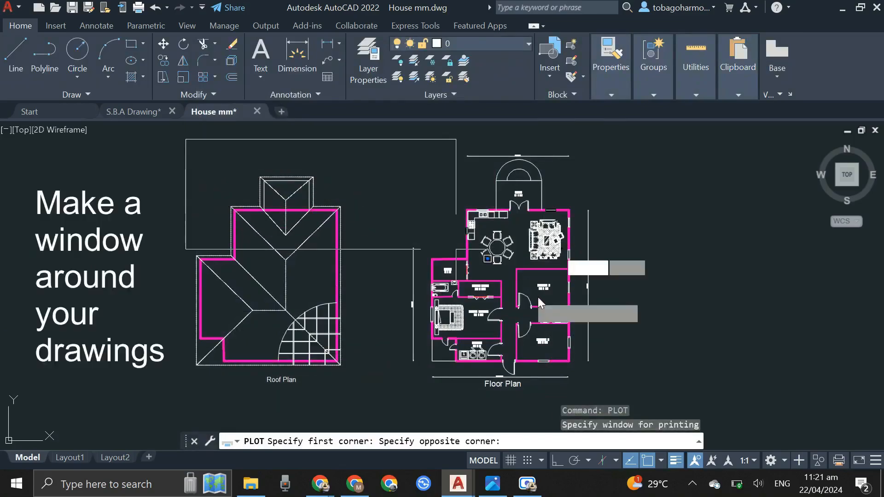
click(604, 397)
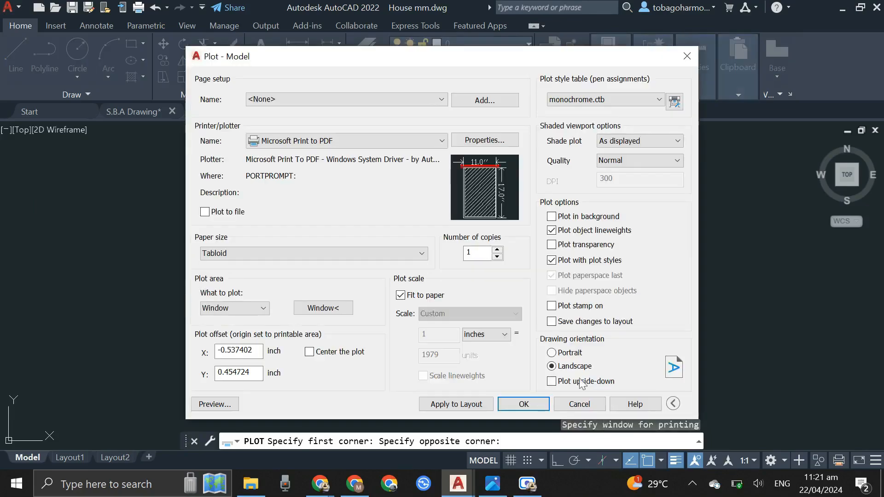
click(309, 352)
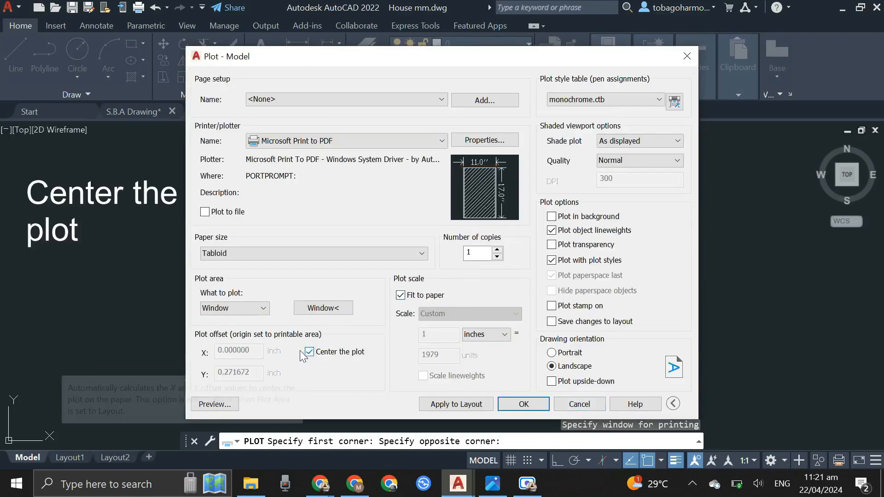
Change the plot units to mm, turn off Fit to paper and set the plot scale to 1:100
click(504, 338)
click(492, 356)
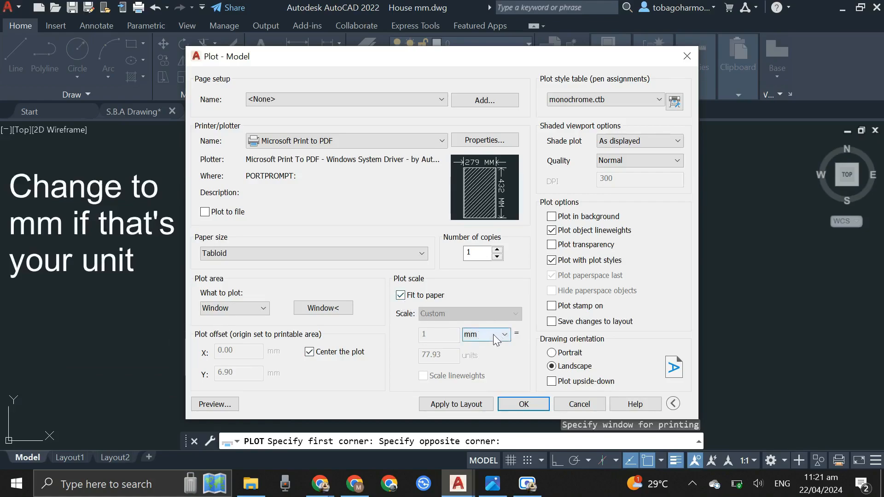
click(400, 295)
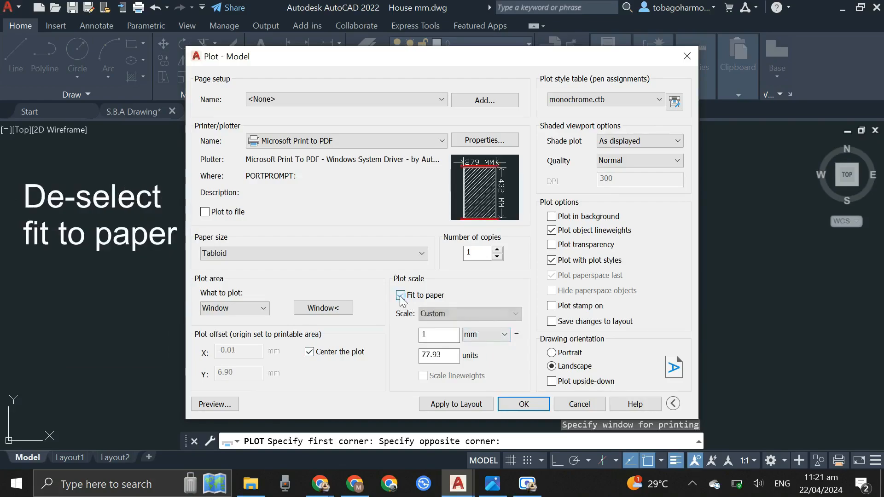
click(508, 315)
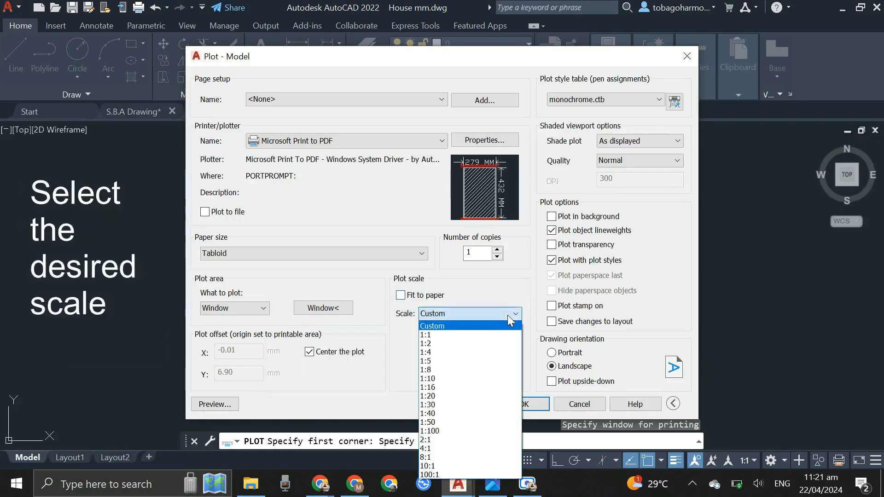
click(455, 431)
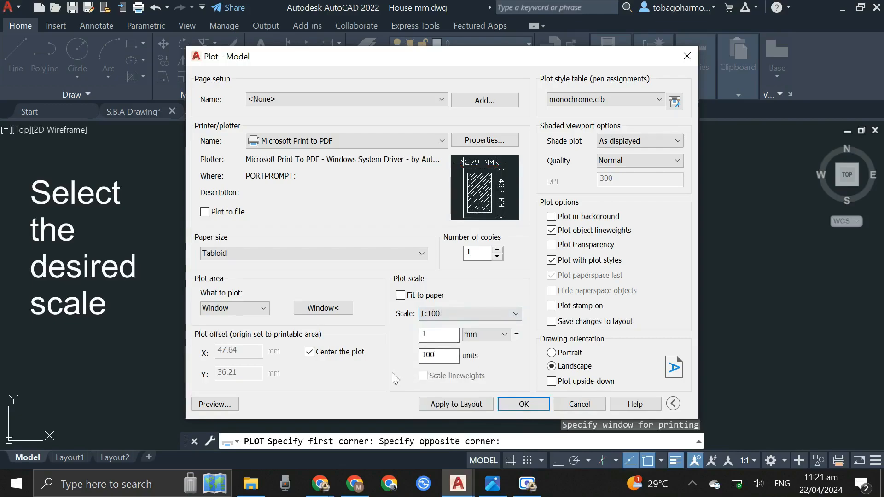
Preview the plot despite the annotation scale mismatch, inspect the roof and floor plans up close, and close the preview
click(215, 404)
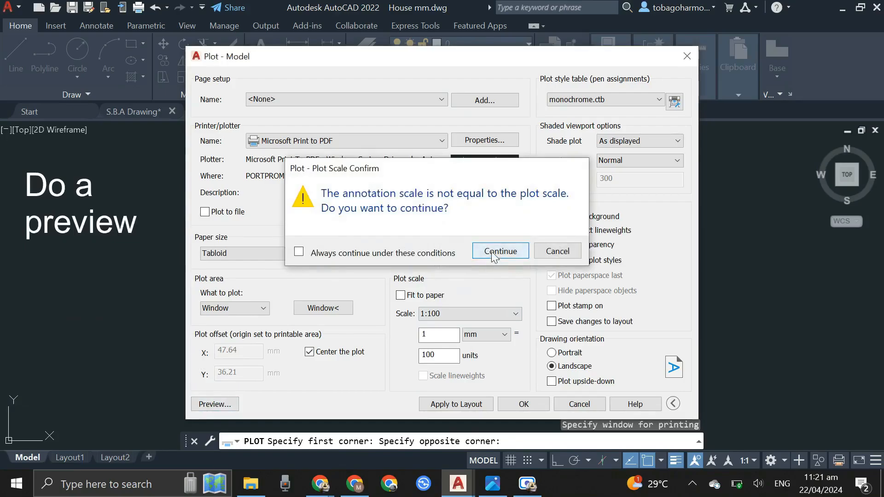
click(500, 251)
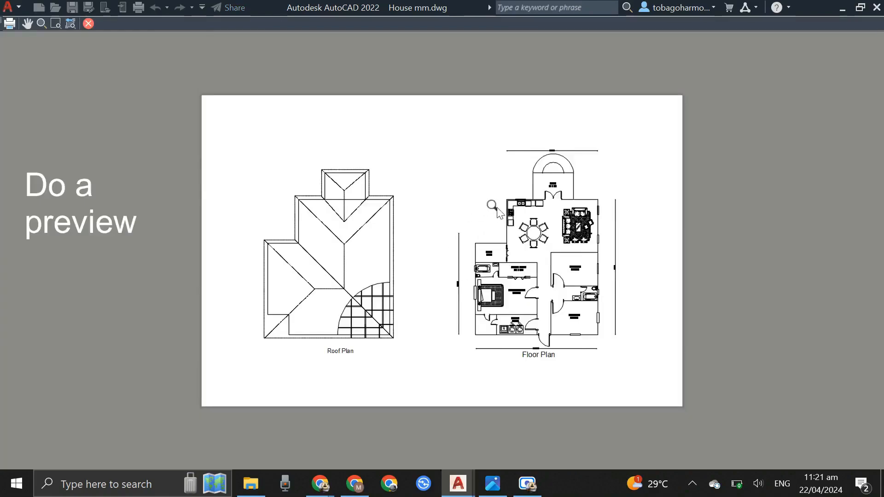
scroll(318, 235, up, 2)
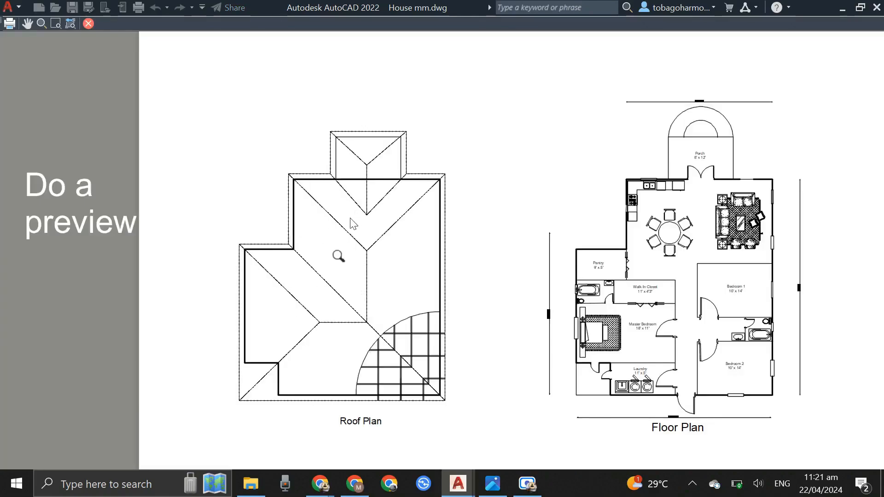
scroll(389, 323, up, 2)
scroll(470, 302, down, 4)
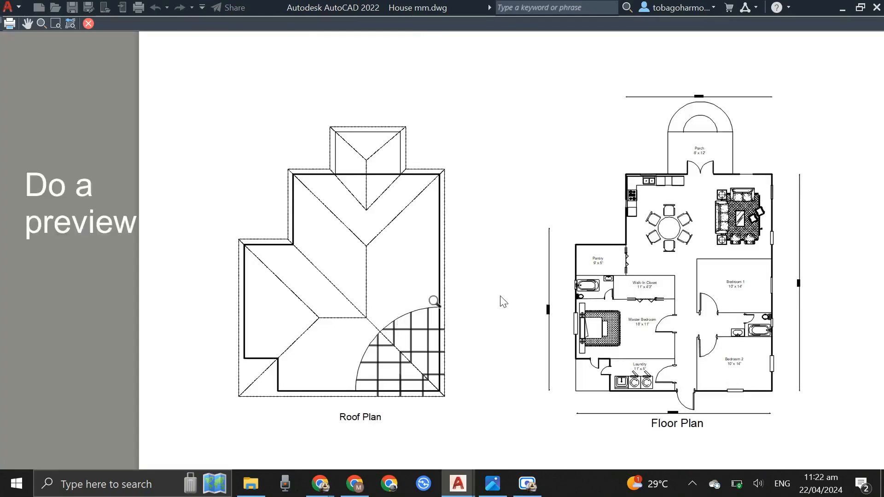
scroll(541, 276, up, 1)
scroll(593, 258, up, 2)
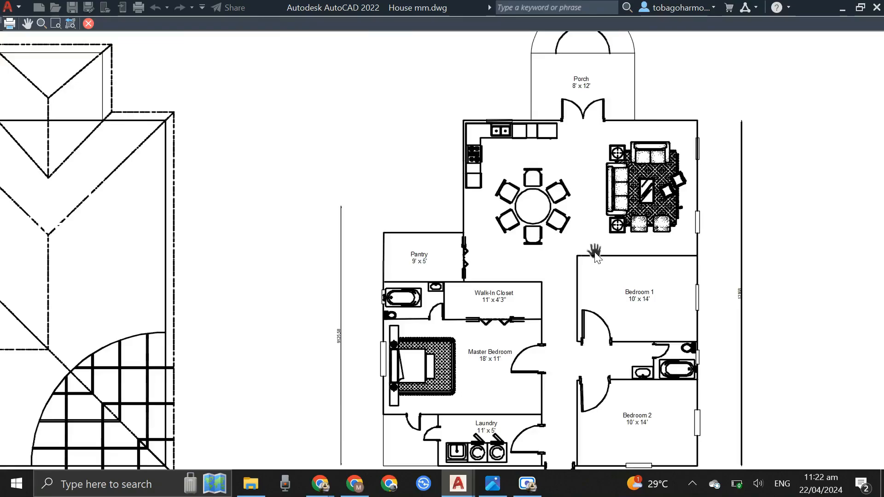
scroll(593, 258, down, 2)
scroll(612, 177, down, 2)
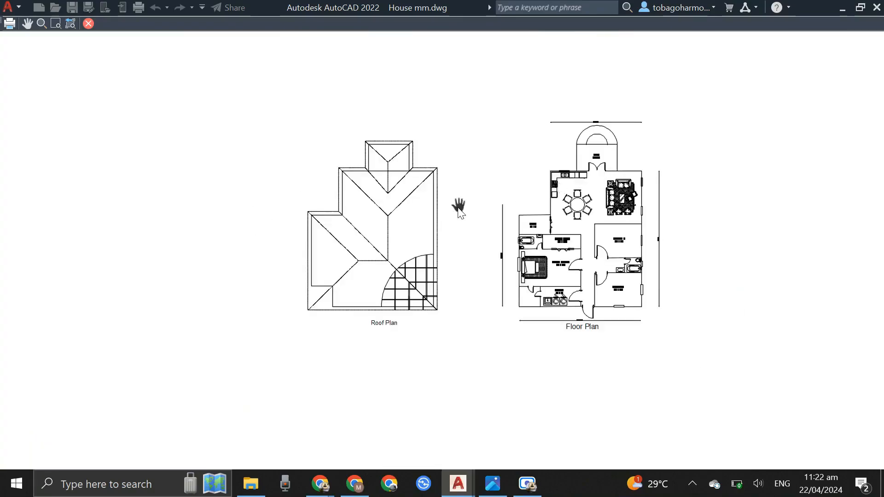
key(Escape)
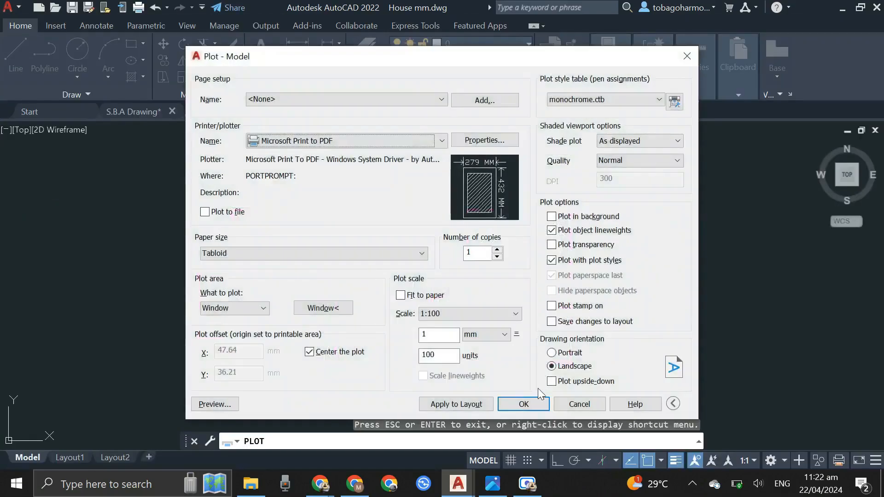
Plot the roof and floor plan sheet, continuing with an annotation scale that differs from the plot scale
click(530, 404)
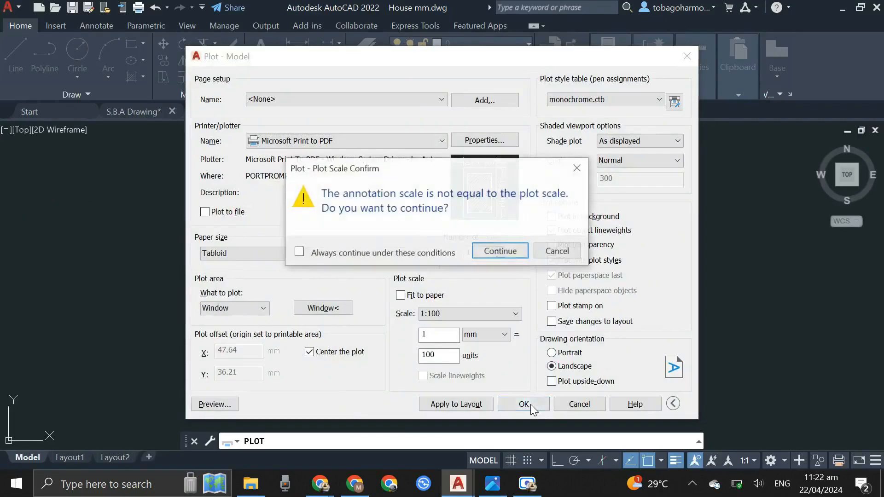
click(498, 251)
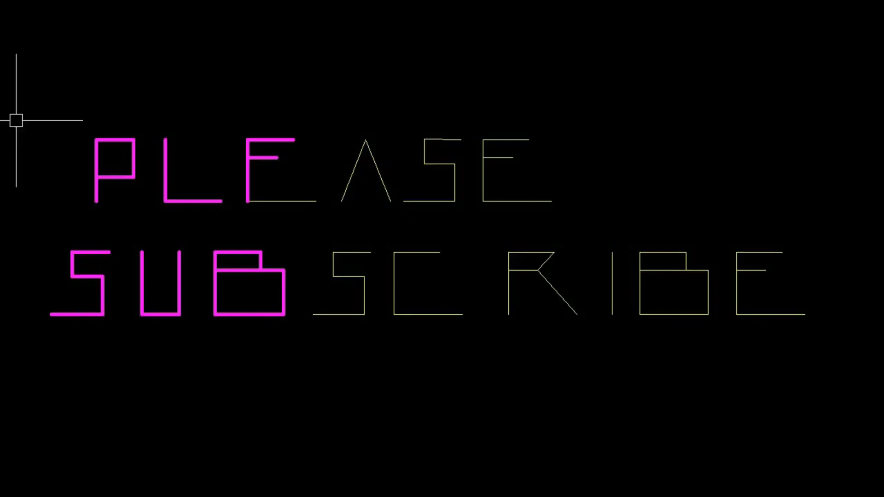
Select all the lines of the PLEASE SUBSCRIBE lettering with a window around both words
click(25, 67)
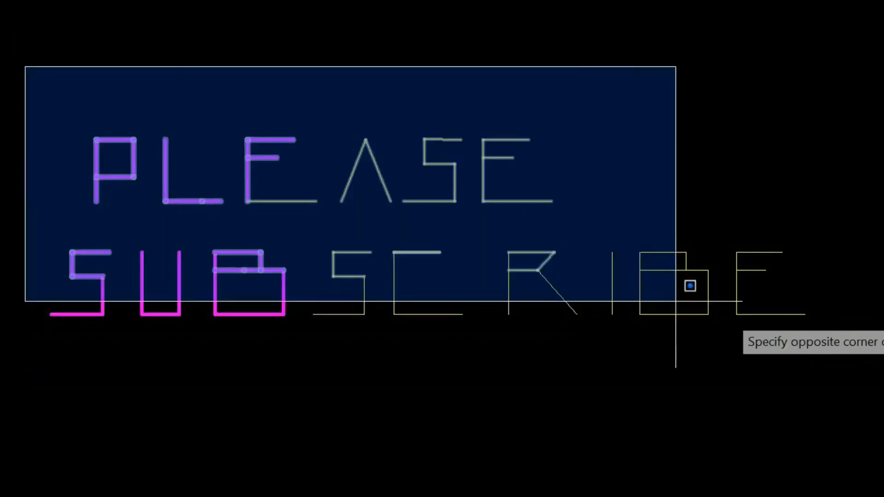
click(839, 389)
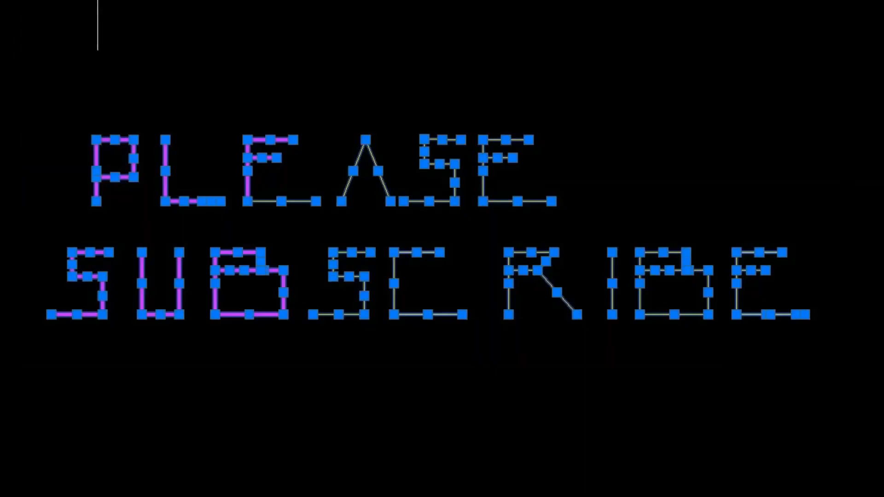